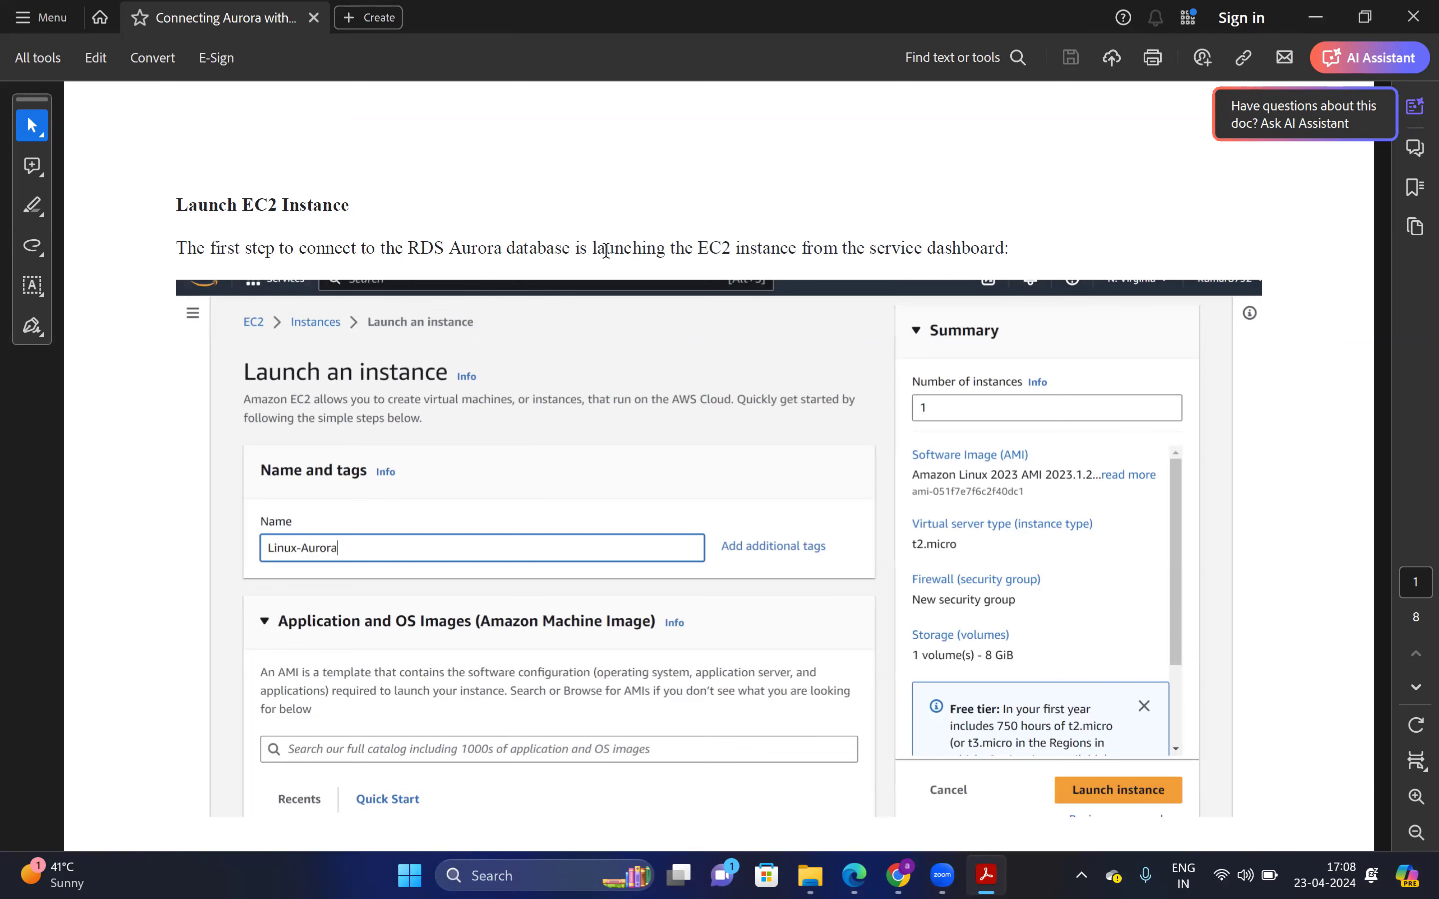
Read the guide's Launch EC2 Instance and Network settings sections, then switch to the AWS Console Home
{"action": "scroll", "coordinate": [1362, 238], "scroll_direction": "down", "scroll_amount": 10}
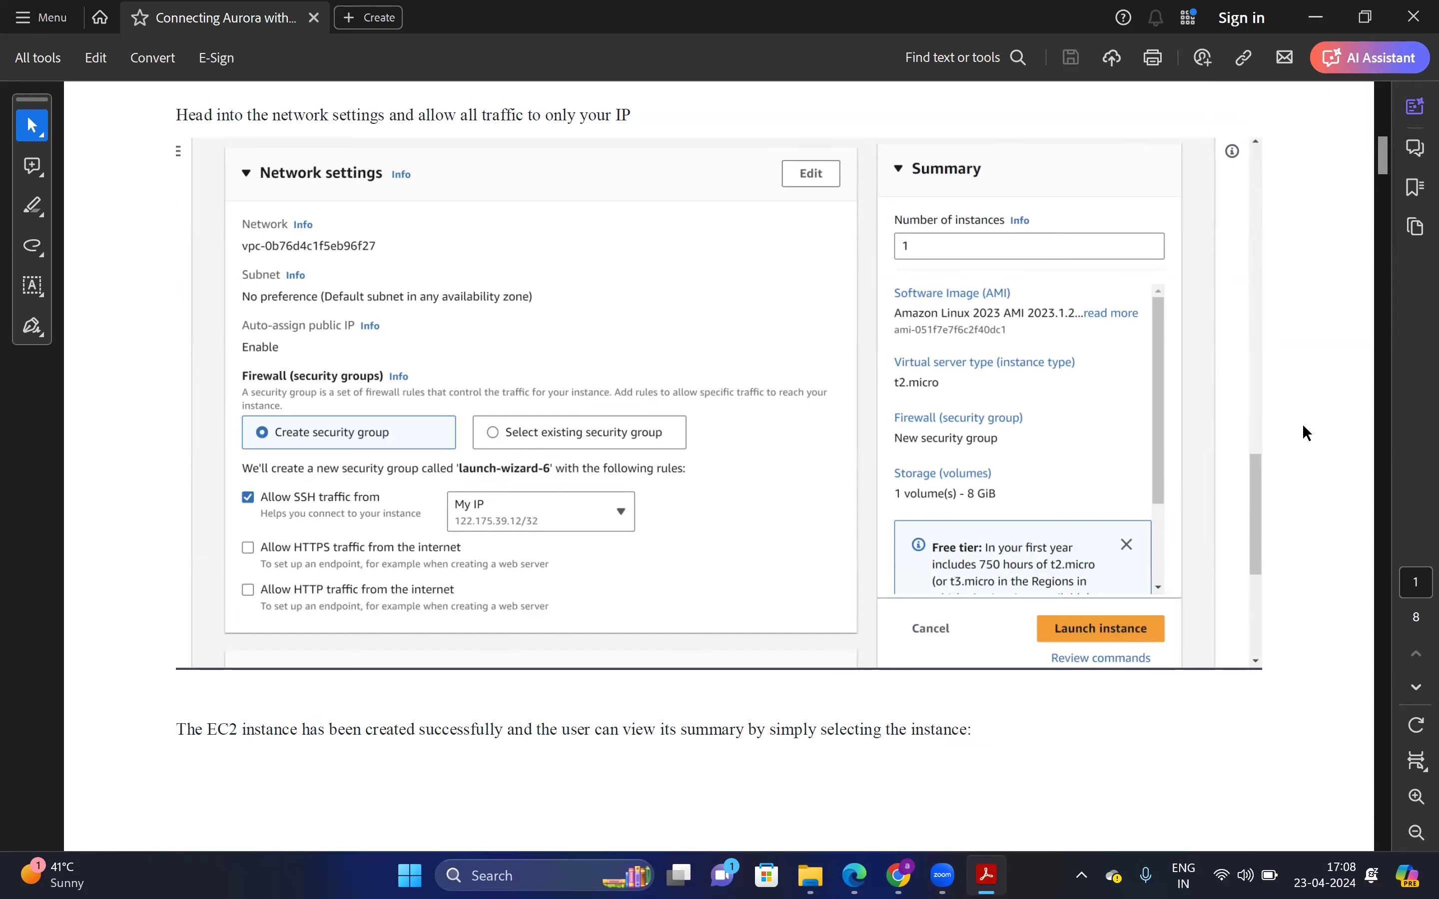
{"action": "mouse_move", "coordinate": [1382, 164]}
{"action": "left_mouse_down"}
{"action": "mouse_move", "coordinate": [1402, 207]}
{"action": "mouse_move", "coordinate": [1406, 121]}
{"action": "mouse_move", "coordinate": [1408, 163]}
{"action": "left_mouse_up"}
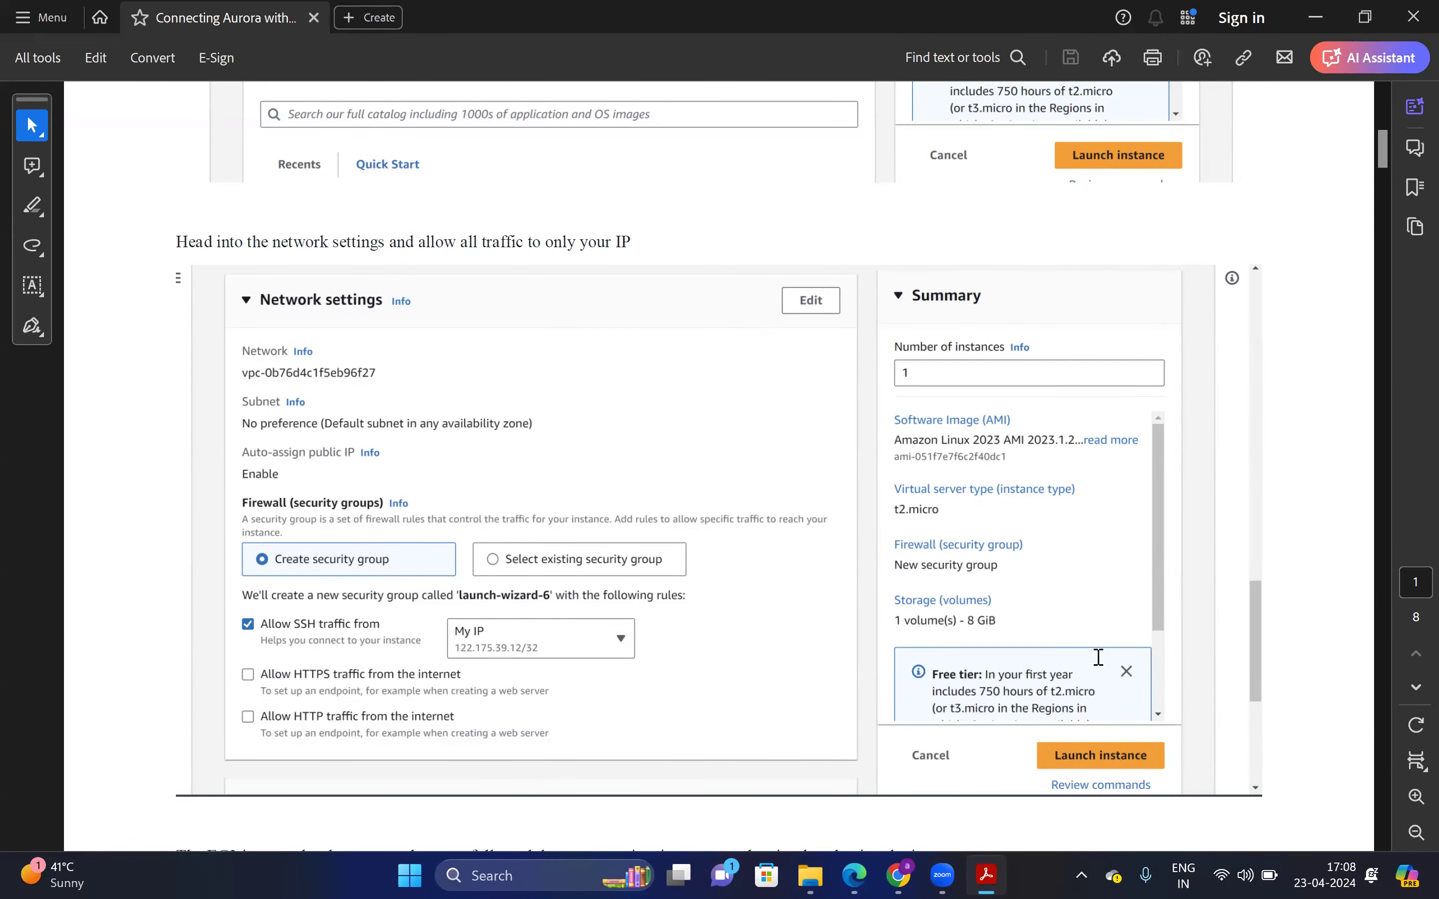
{"action": "key", "text": "alt+Tab"}
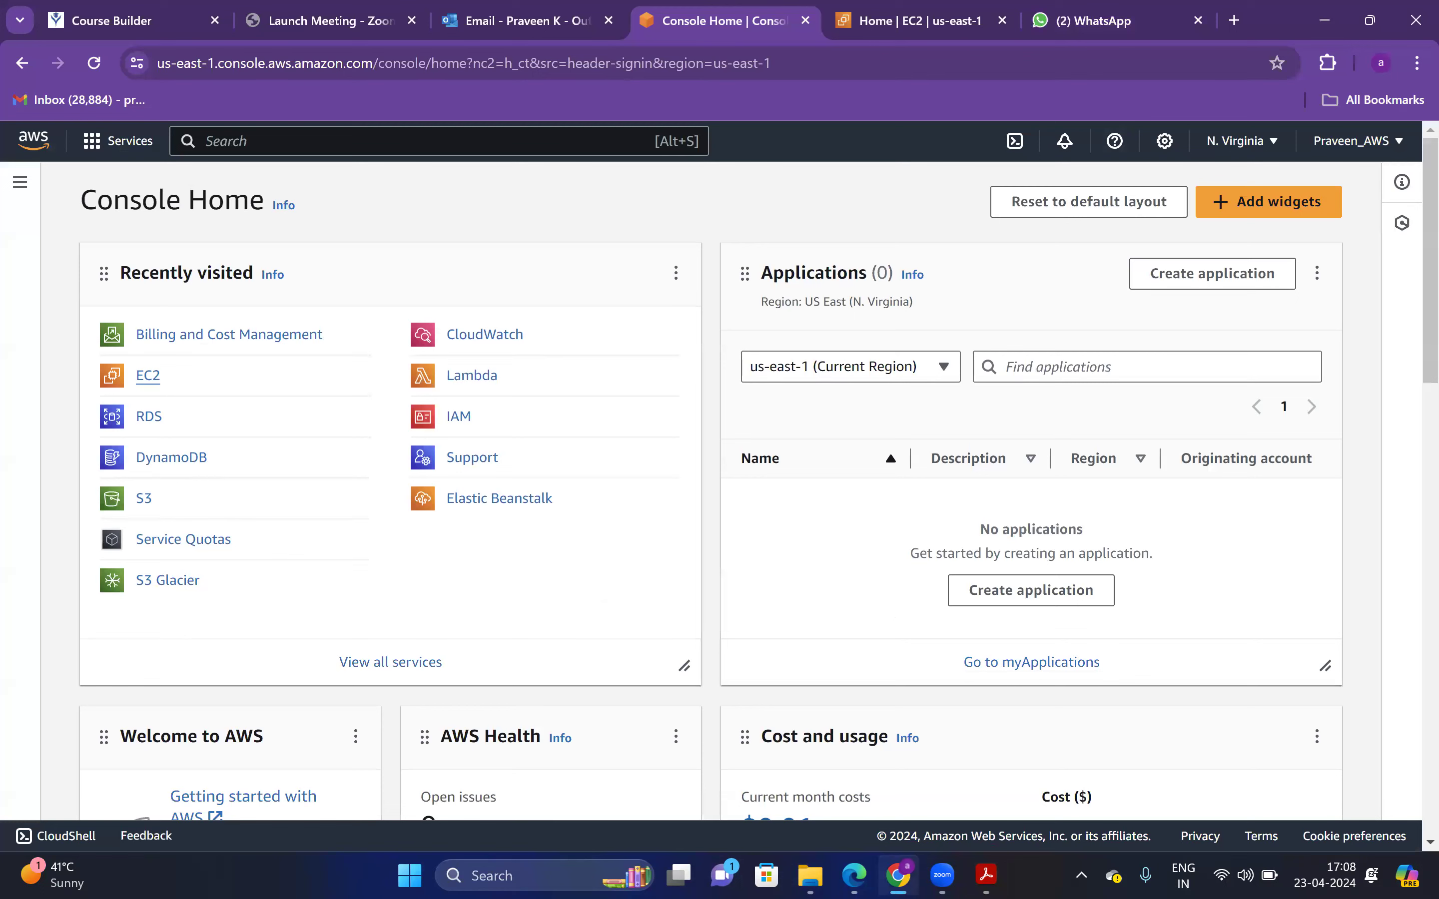
Open EC2 in a new tab and close the duplicate EC2 and WhatsApp tabs
{"action": "middle_click", "coordinate": [172, 378]}
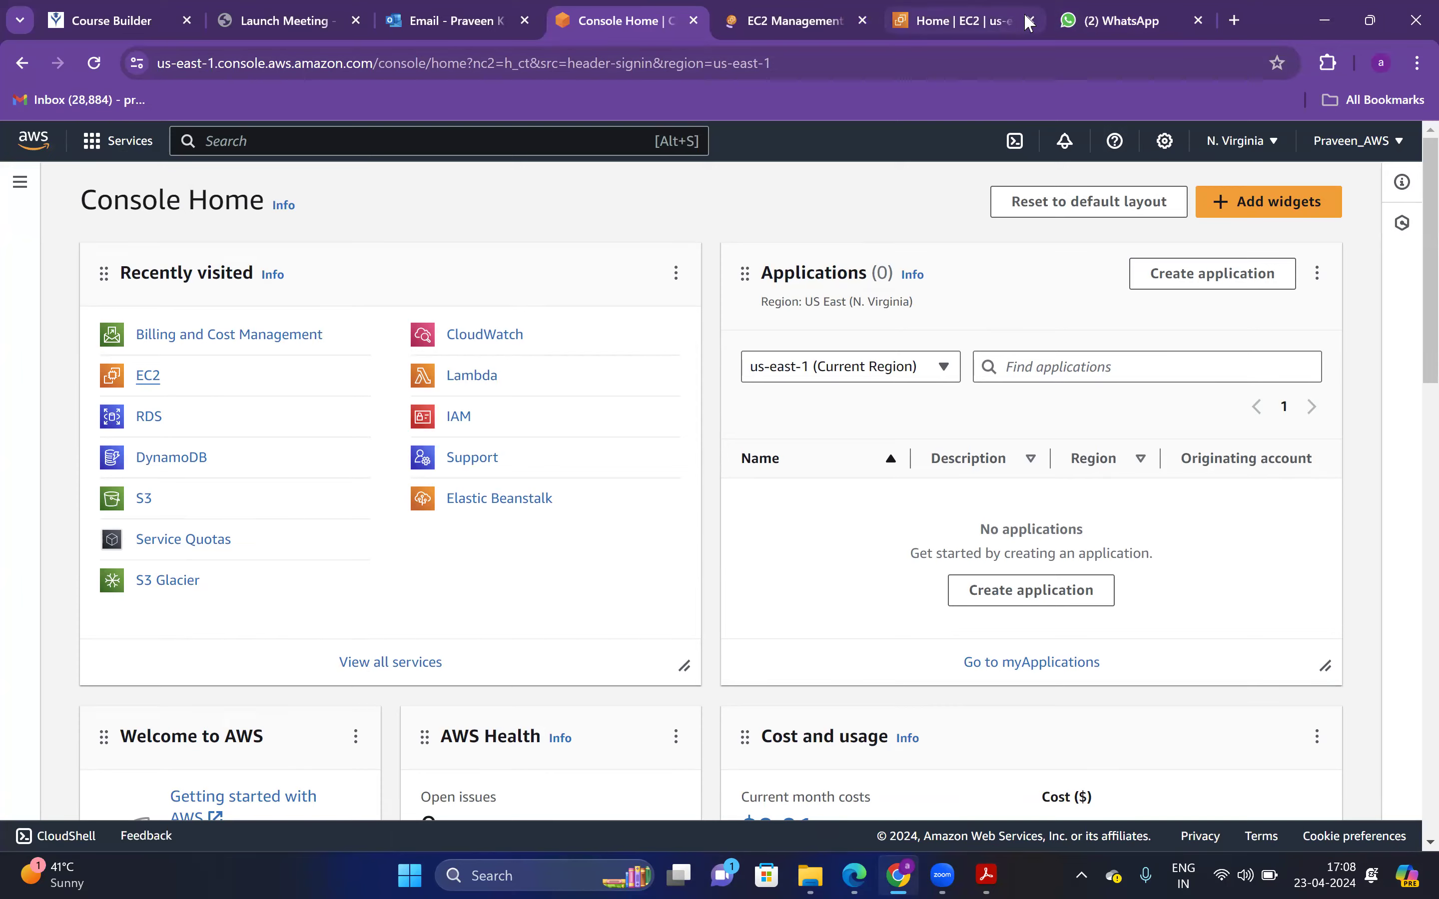
{"action": "left_click", "coordinate": [1023, 16]}
{"action": "left_click", "coordinate": [1028, 22]}
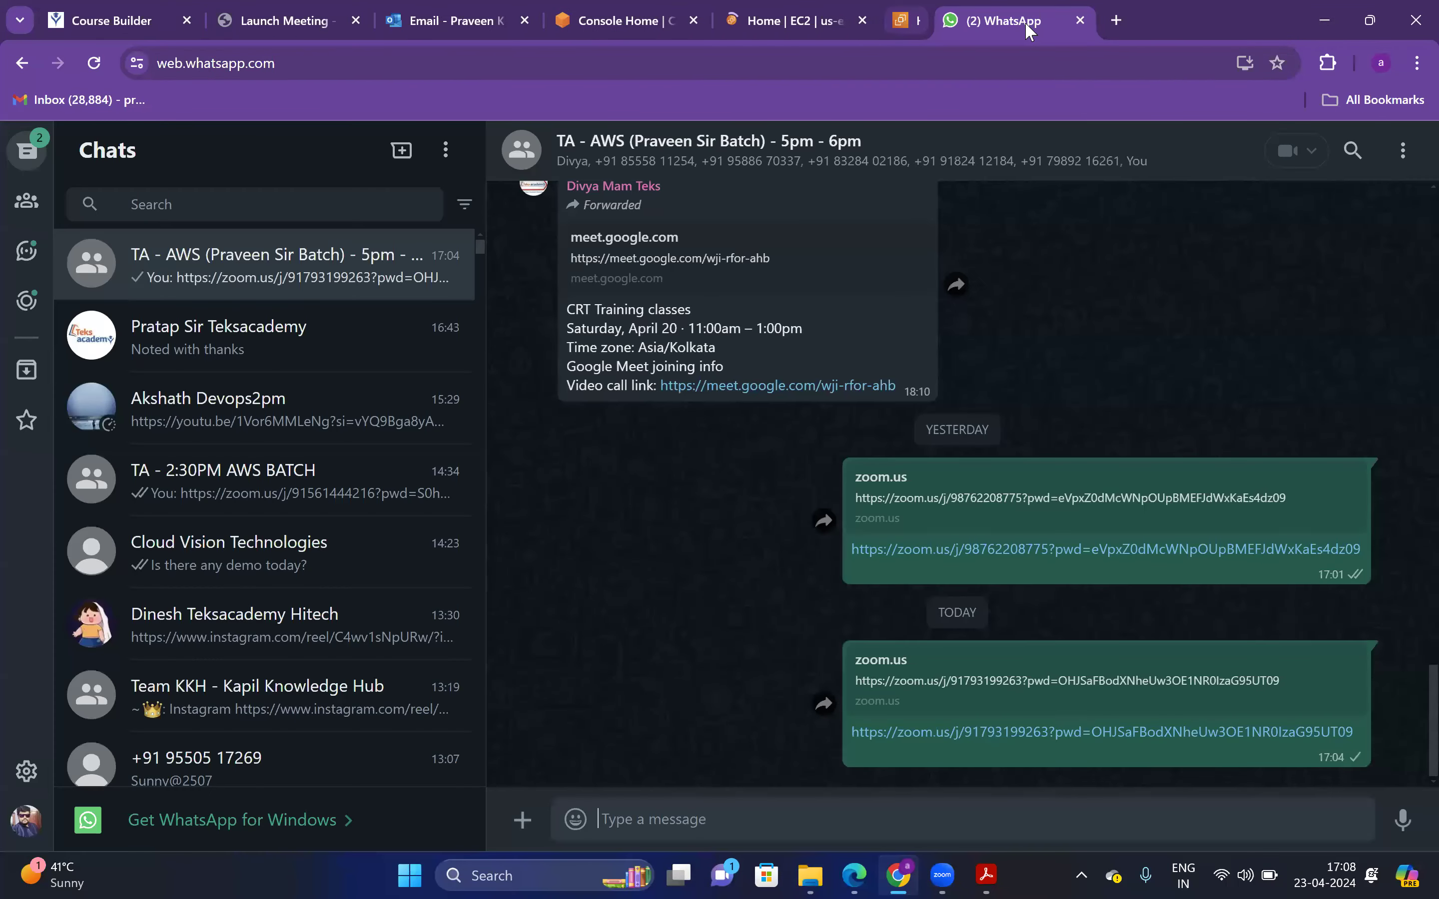
{"action": "left_click", "coordinate": [1029, 21]}
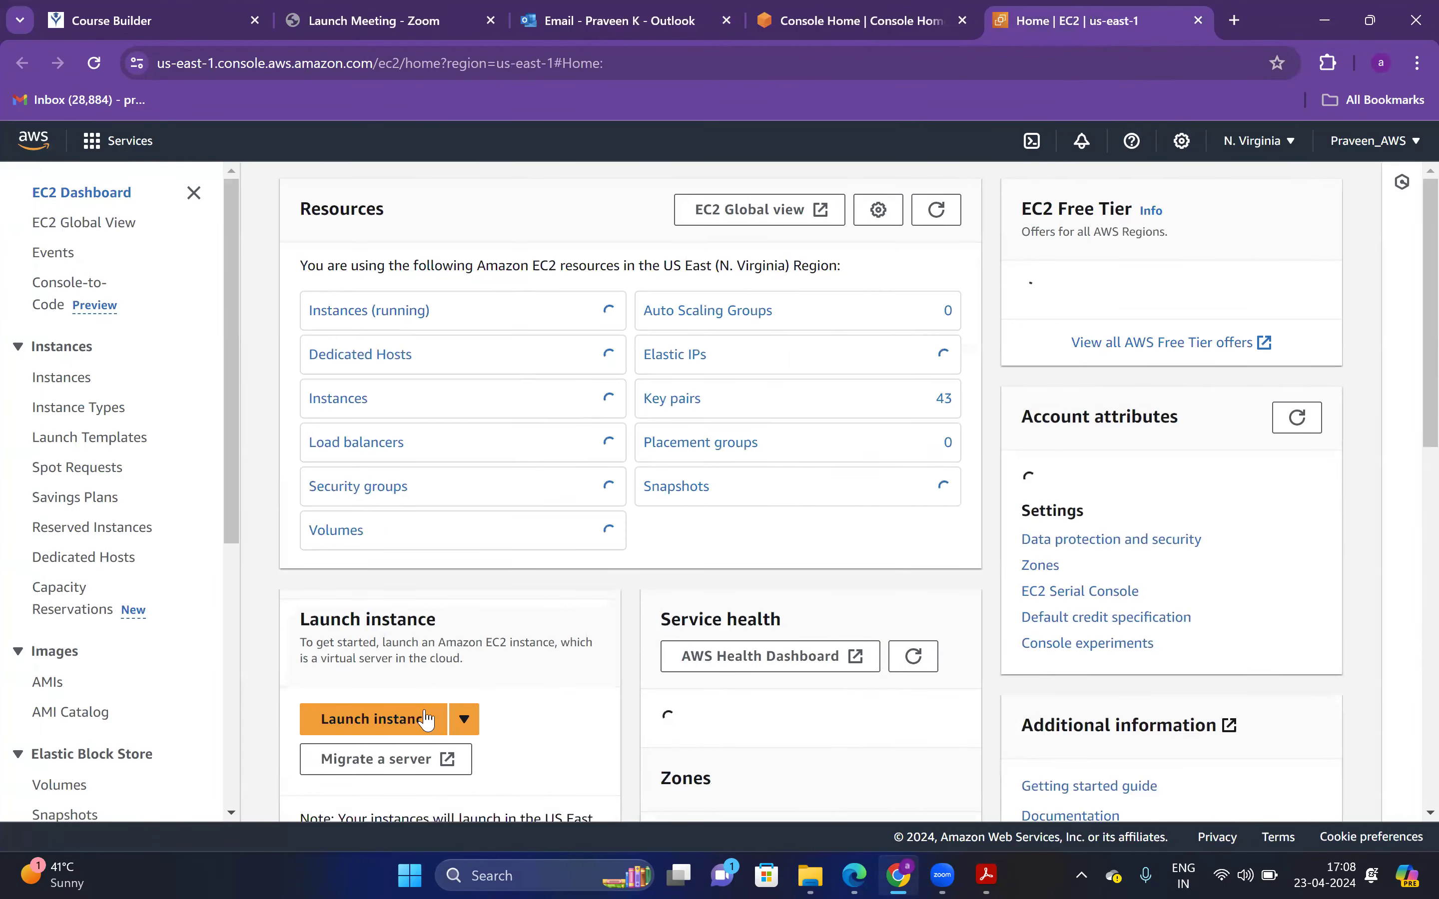
Start launching a new EC2 instance and begin entering the name Linux-Aurora
{"action": "left_click", "coordinate": [431, 720]}
{"action": "left_click", "coordinate": [1418, 62]}
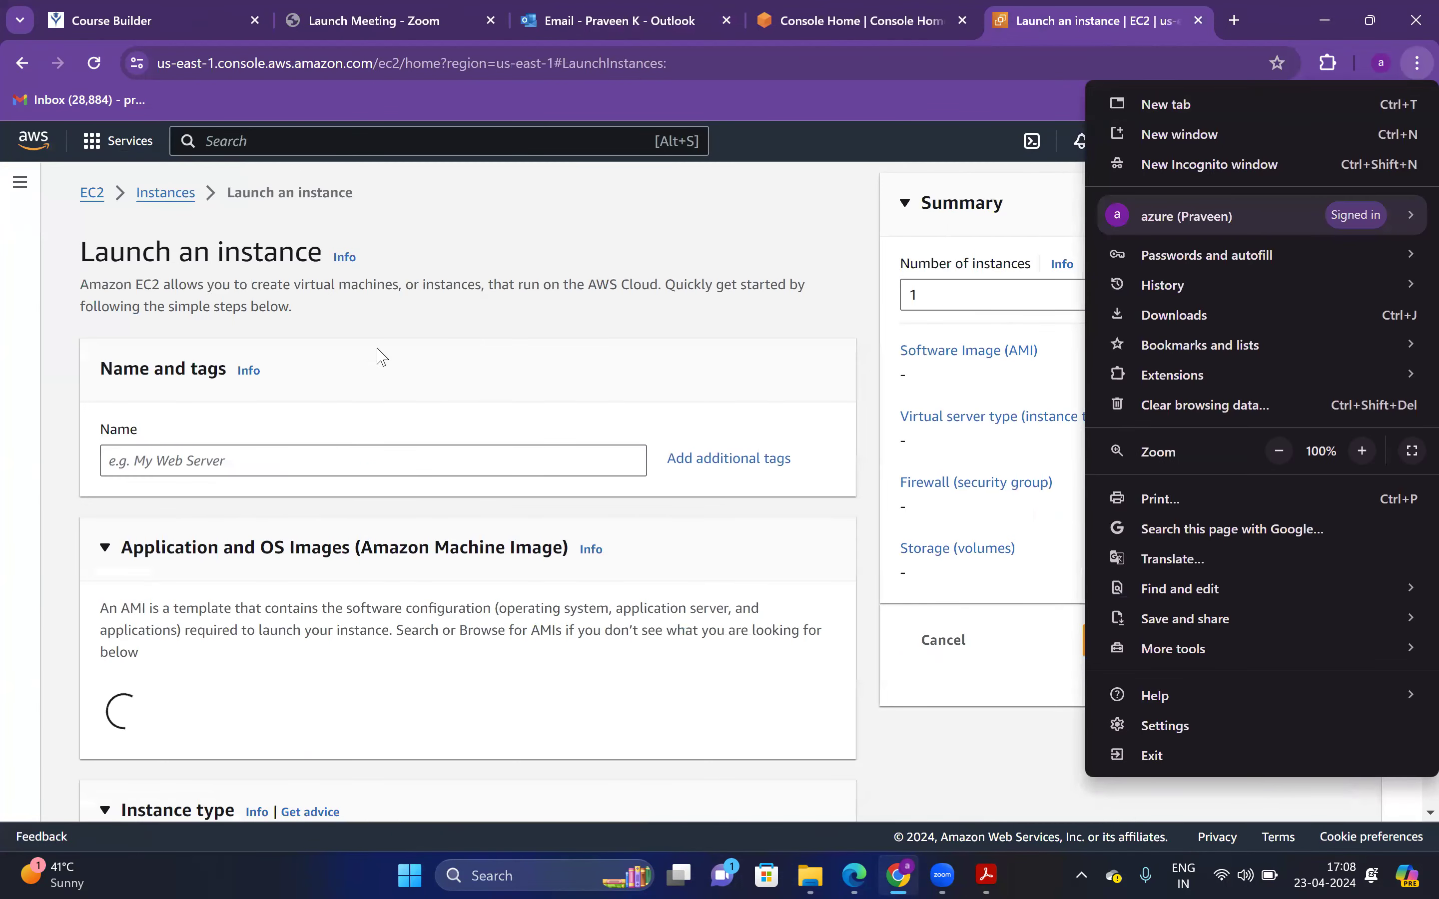
{"action": "left_click", "coordinate": [442, 457]}
{"action": "left_click", "coordinate": [428, 460]}
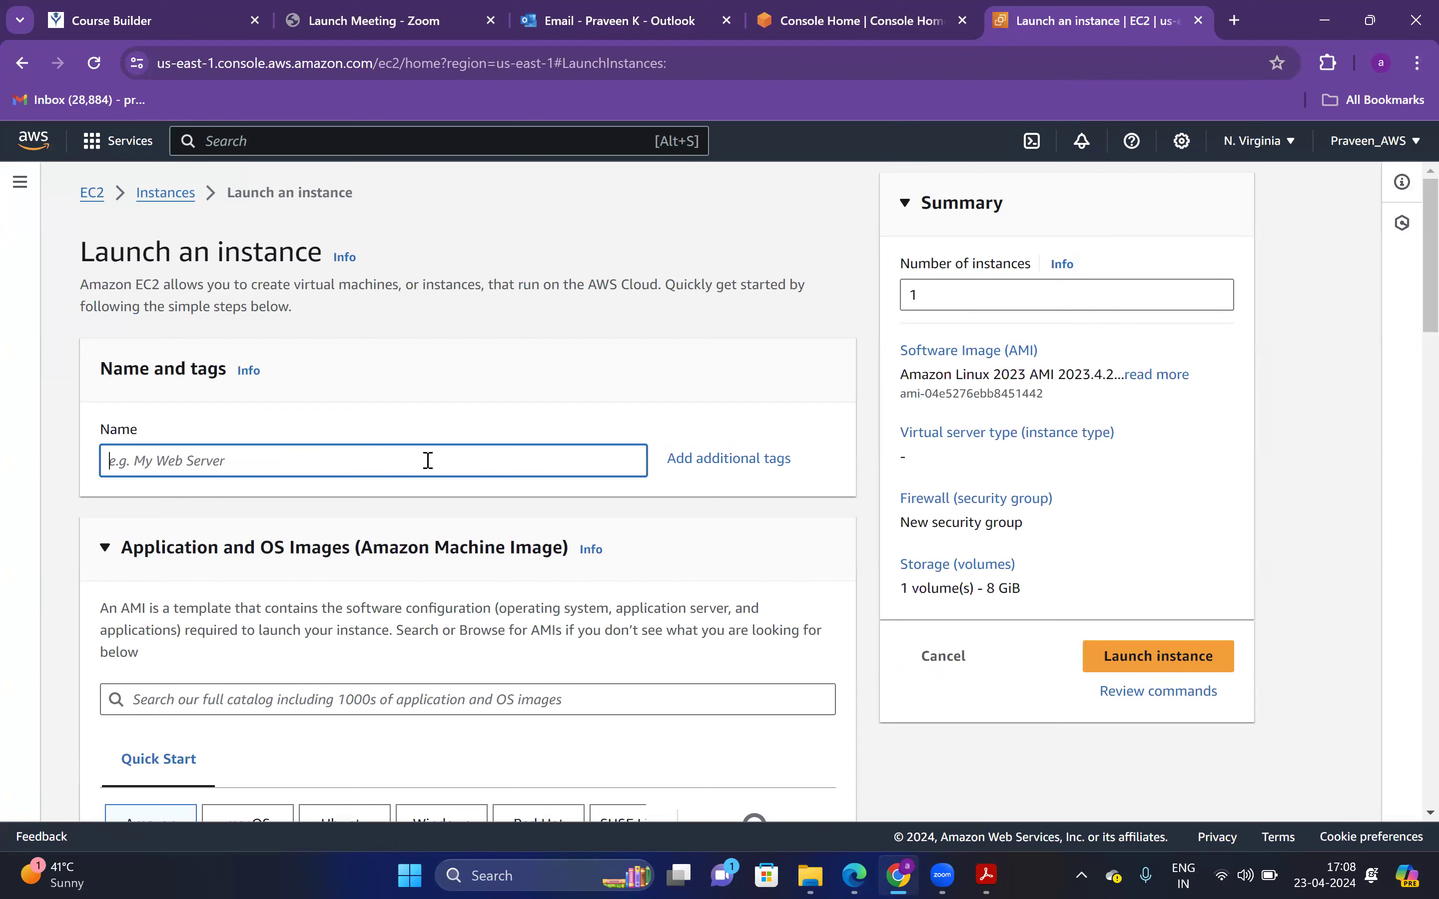
{"action": "type", "text": "Linux-Aurora"}
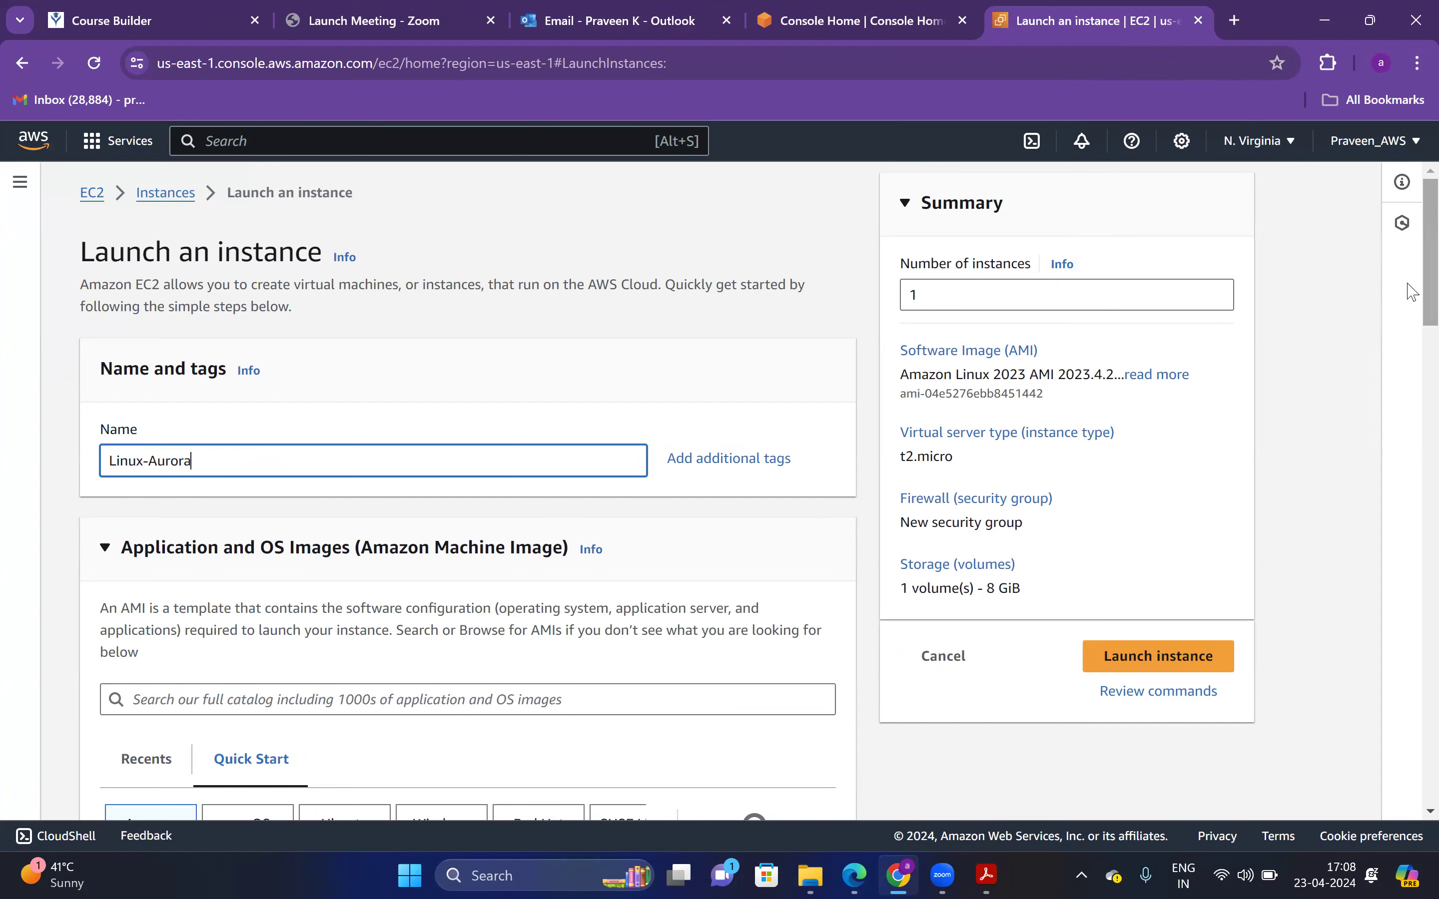
Finish naming the instance Linux-Aurora and pick the Amazon Linux 2 AMI (Kernel 5.10)
{"action": "scroll", "coordinate": [1415, 309], "scroll_direction": "down", "scroll_amount": 3}
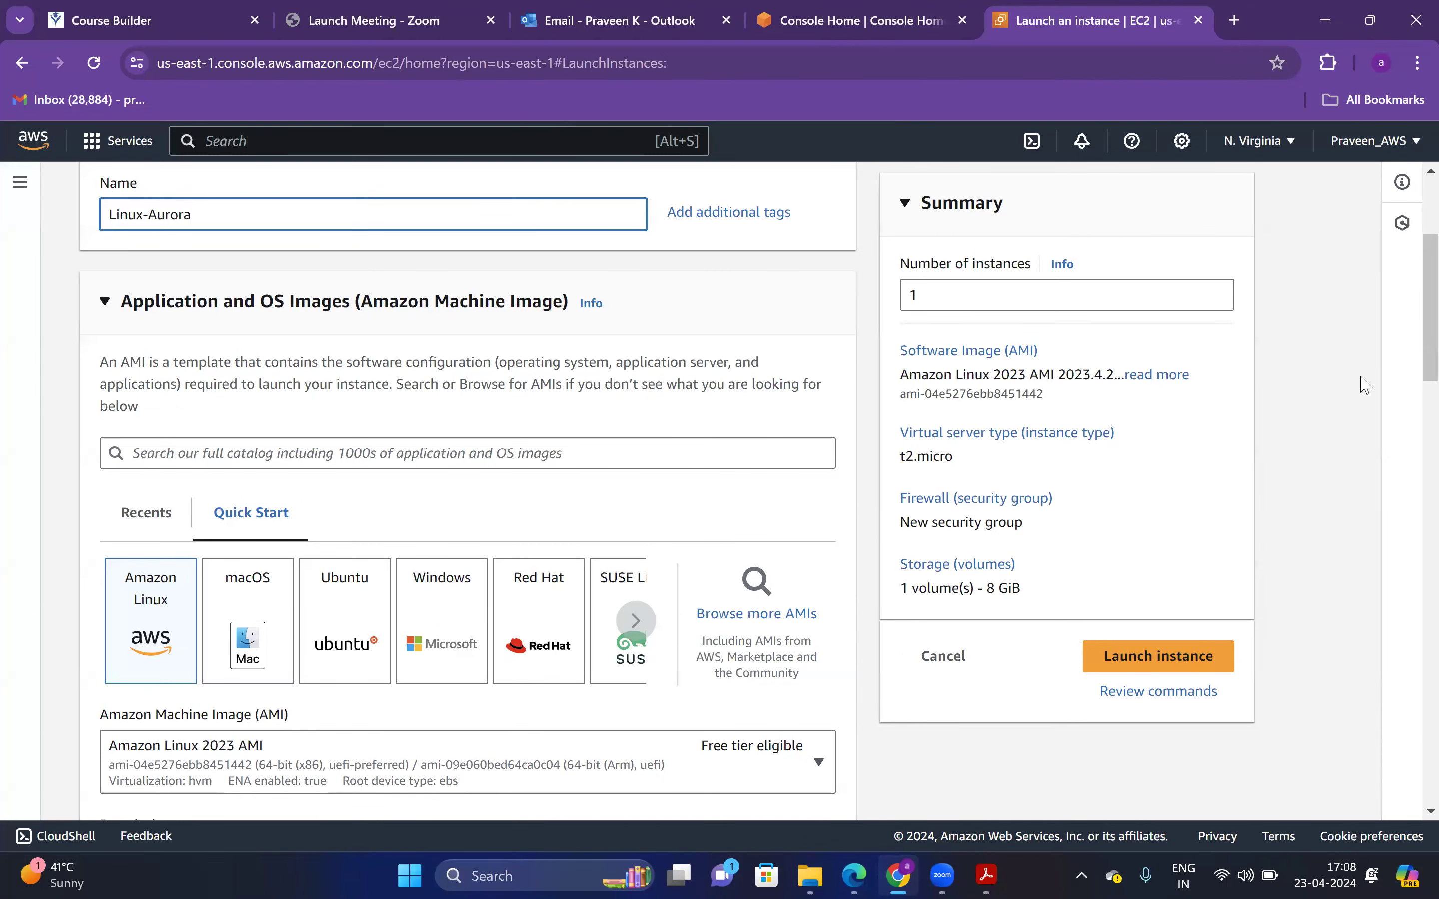
{"action": "scroll", "coordinate": [1414, 345], "scroll_direction": "down", "scroll_amount": 3}
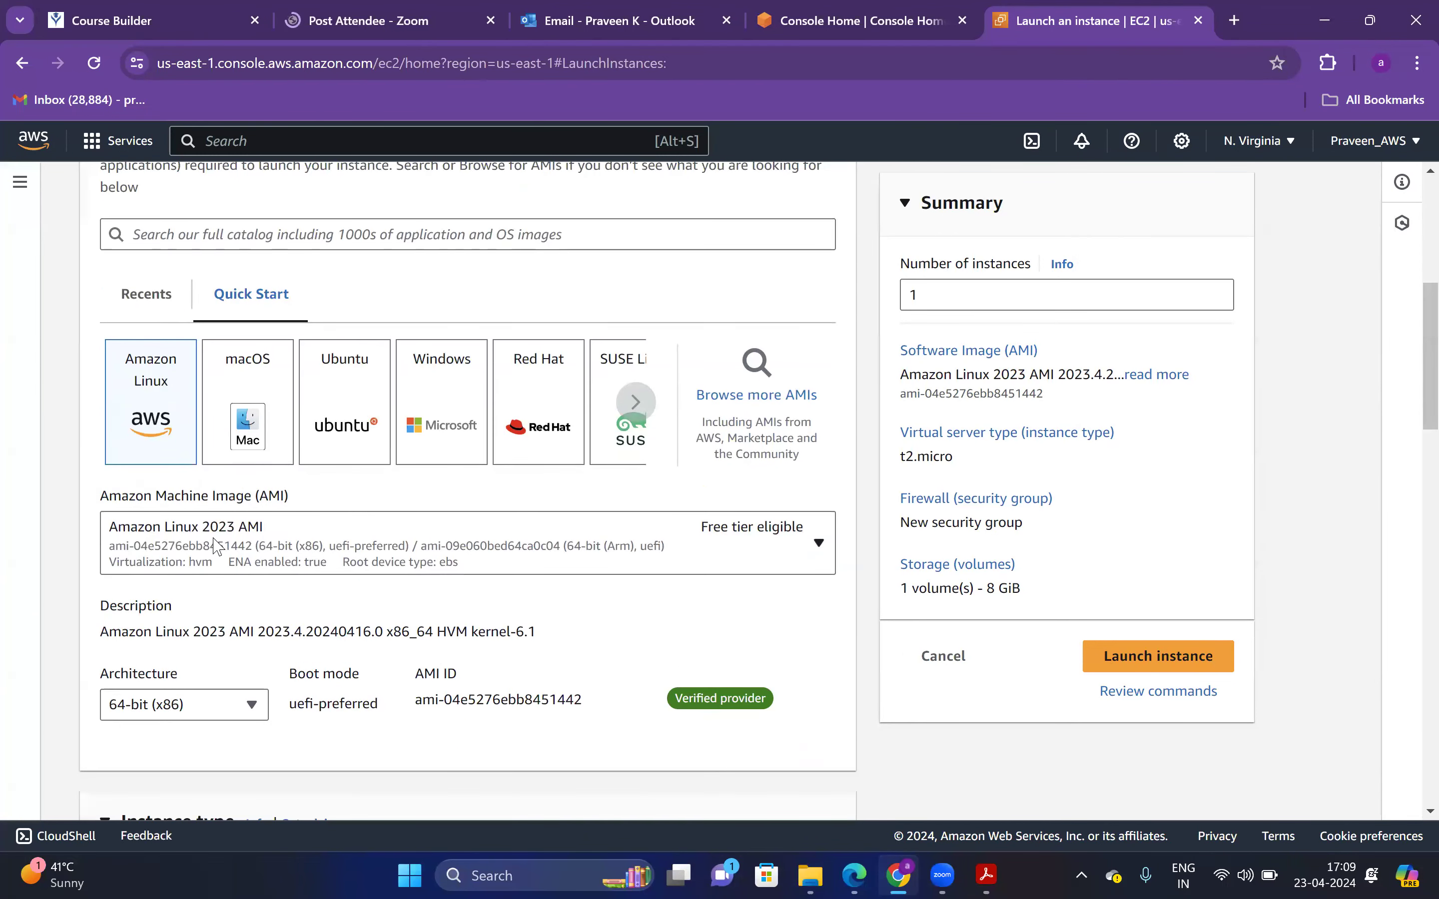
{"action": "left_click", "coordinate": [218, 547]}
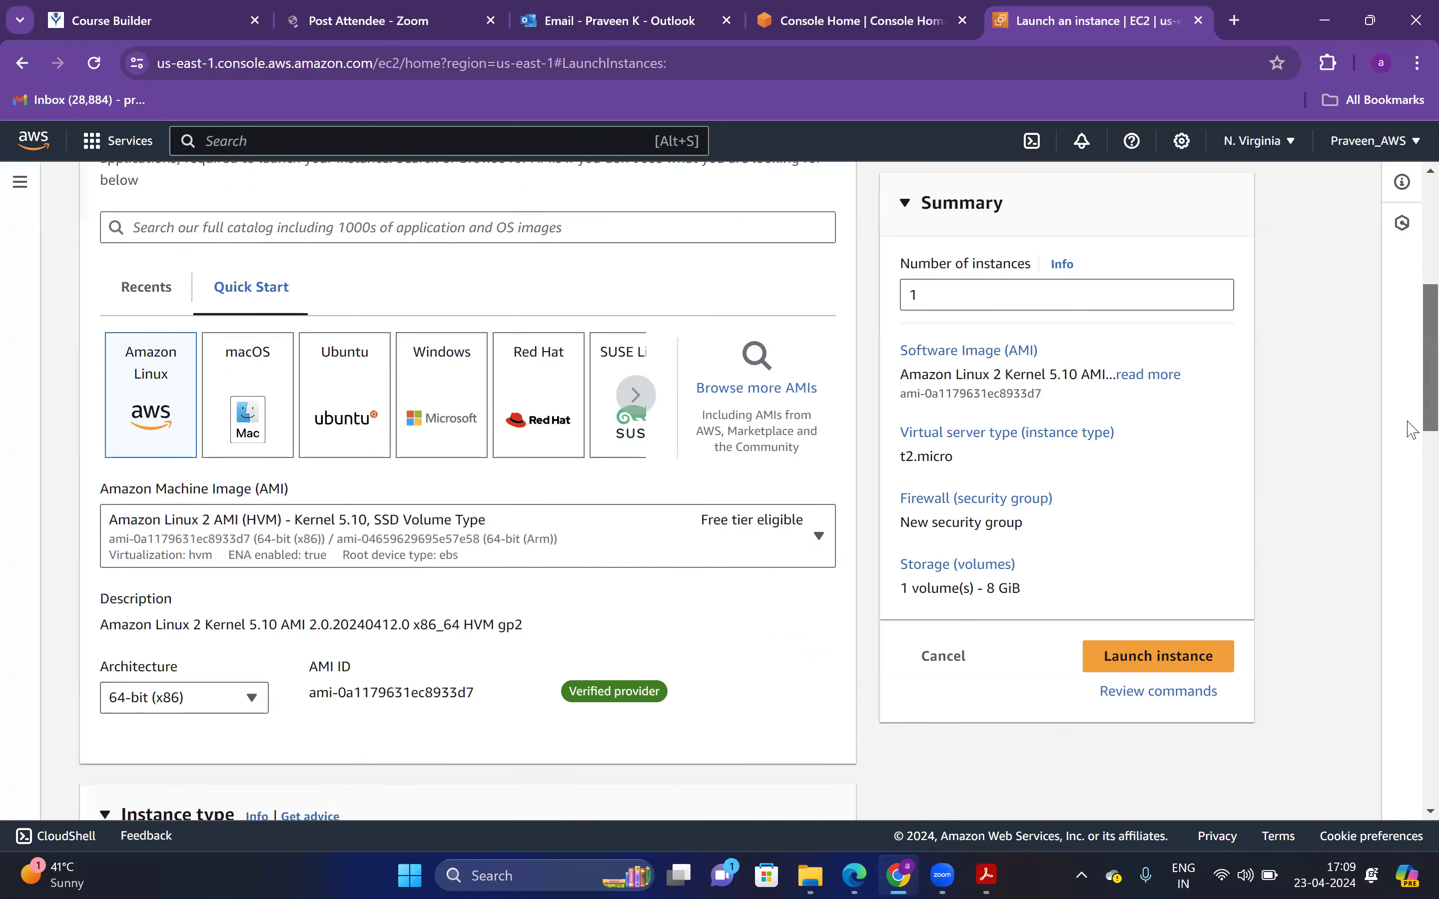
{"action": "scroll", "coordinate": [1412, 411], "scroll_direction": "down", "scroll_amount": 3}
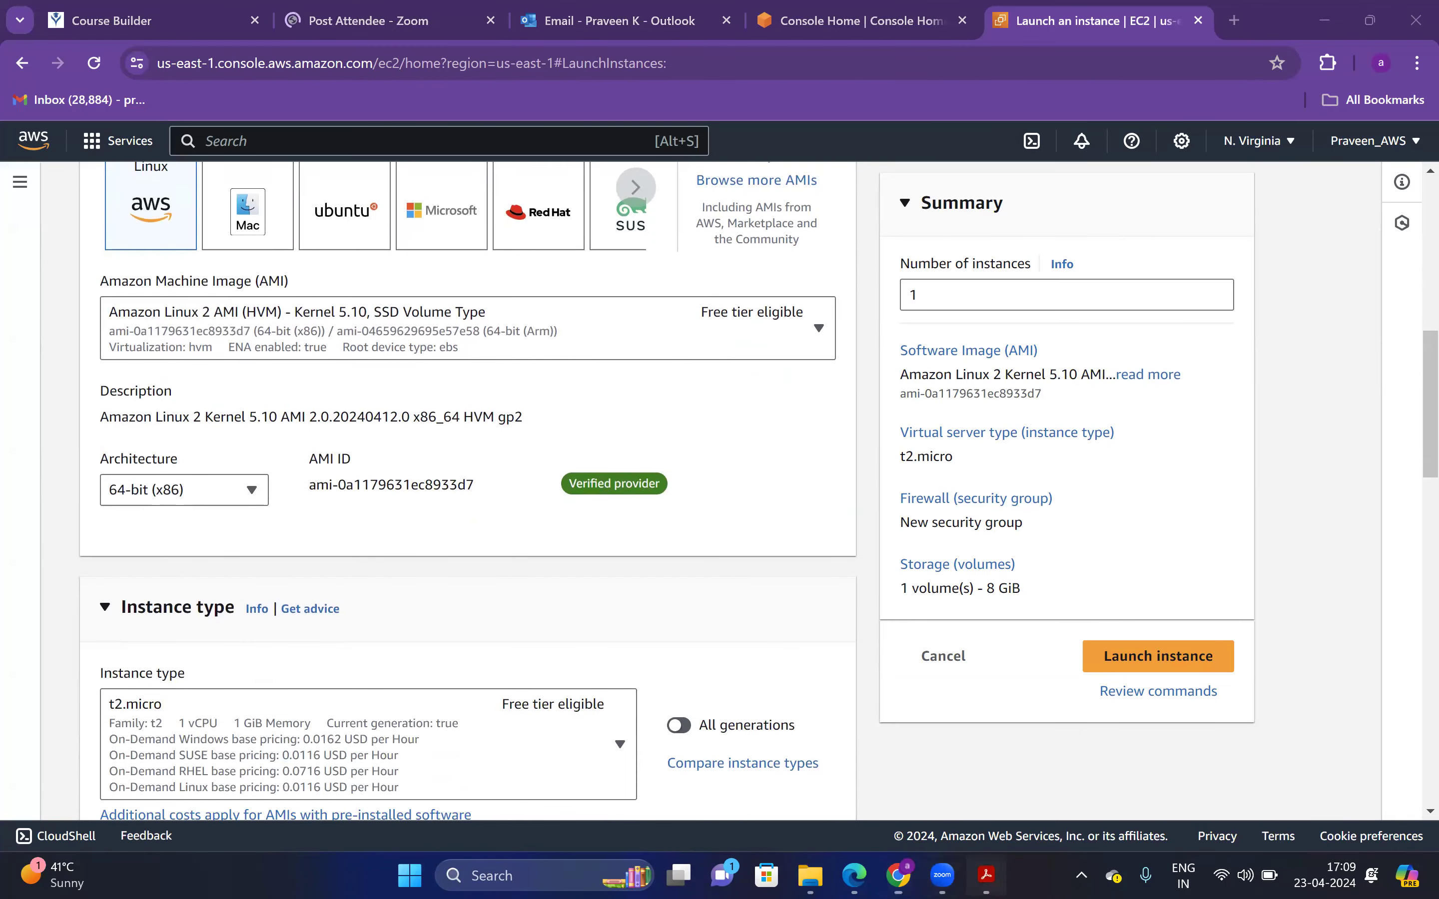
{"action": "left_click", "coordinate": [987, 874]}
Skim the guide's pages 3–6 and back to page 2's Create RDS DB Instance section
{"action": "scroll", "coordinate": [1387, 716], "scroll_direction": "down", "scroll_amount": 15}
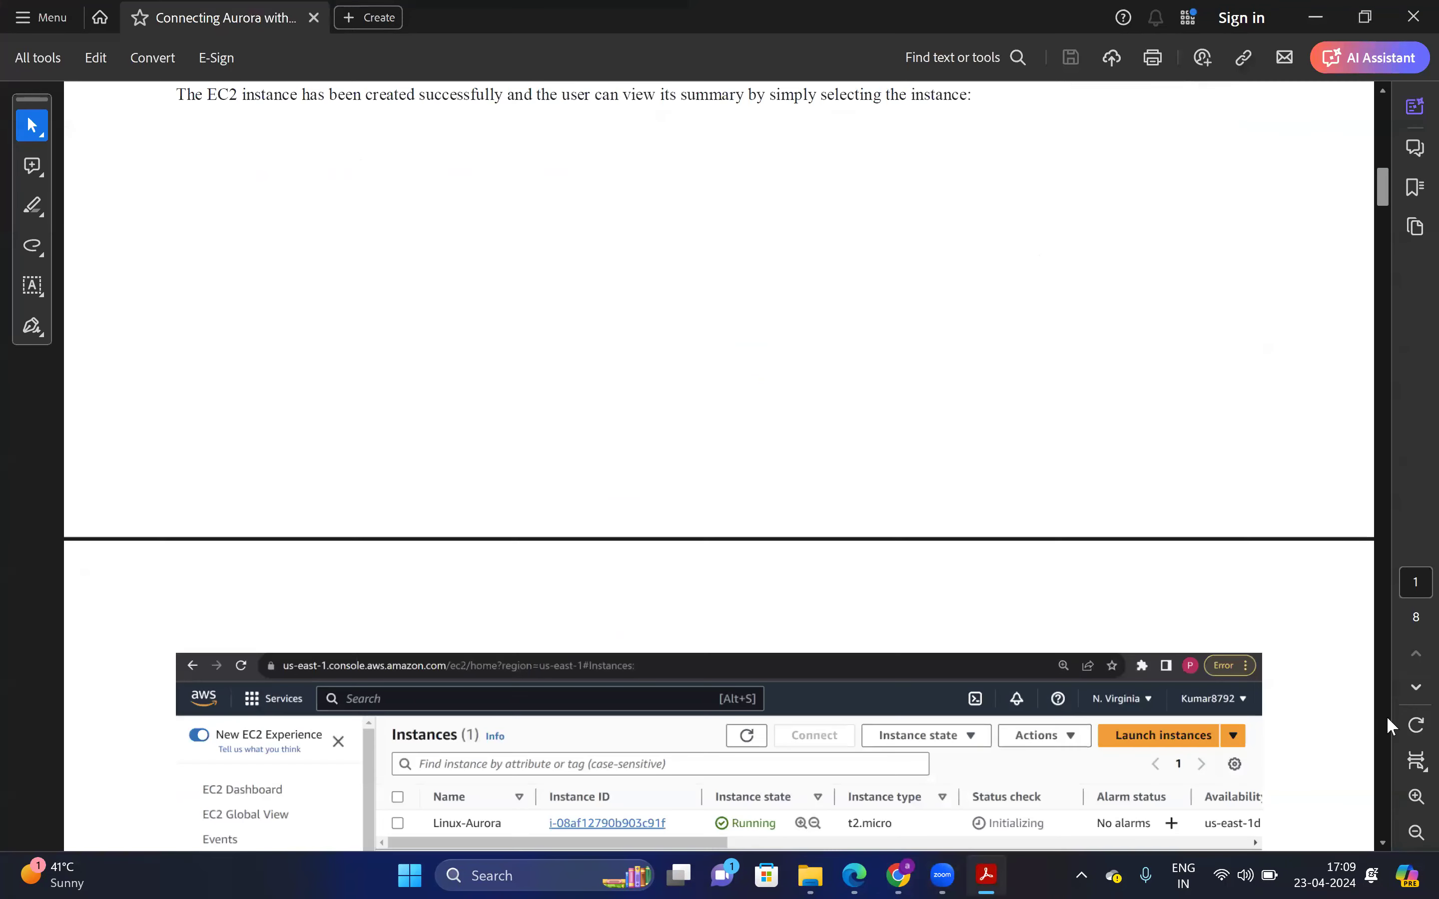
{"action": "scroll", "coordinate": [1387, 716], "scroll_direction": "down", "scroll_amount": 15}
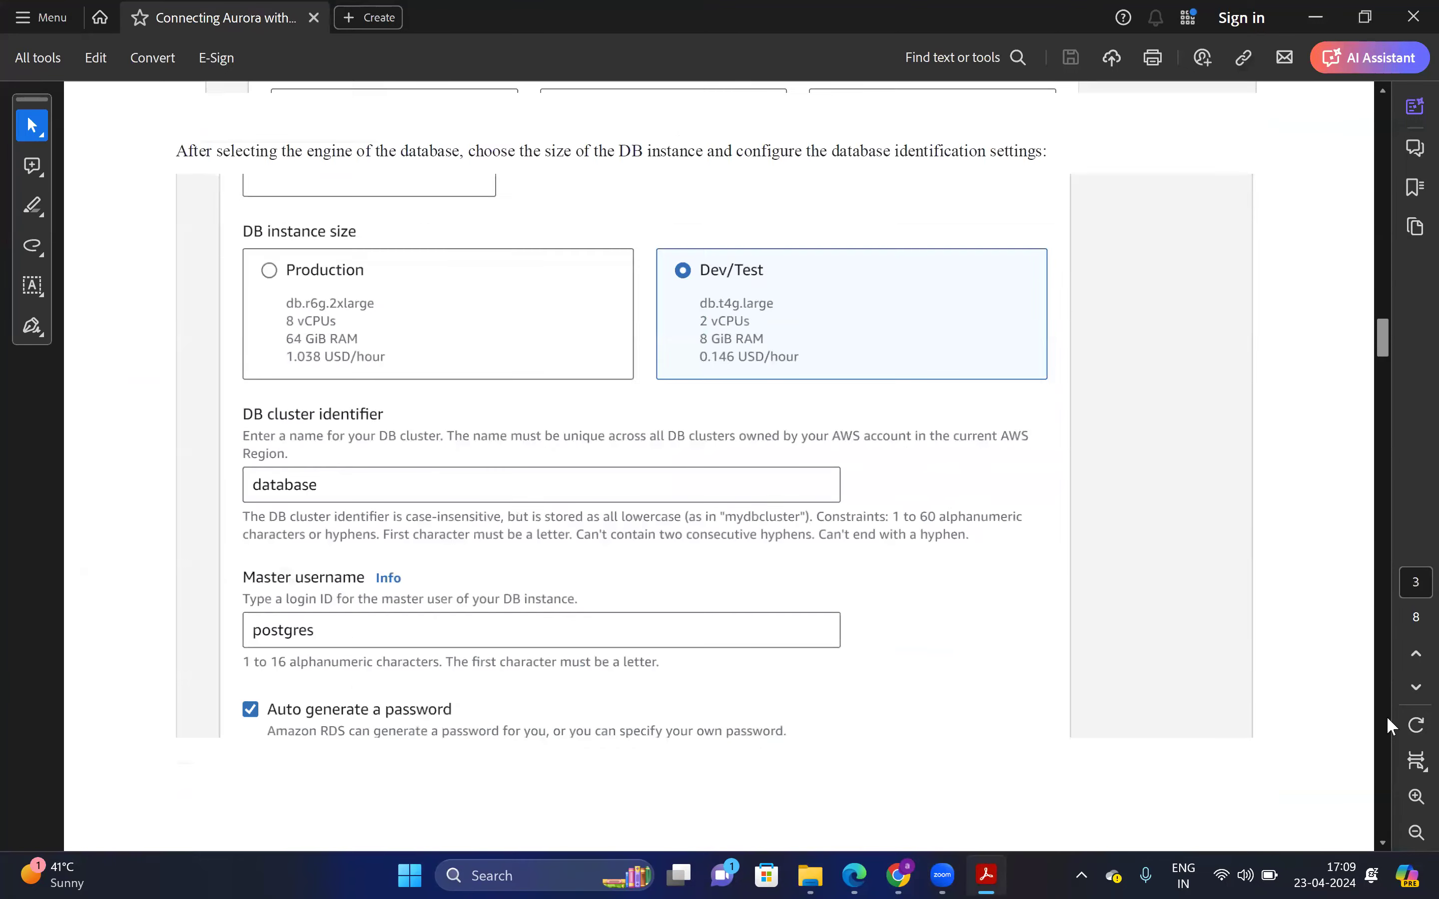
{"action": "scroll", "coordinate": [1388, 719], "scroll_direction": "down", "scroll_amount": 15}
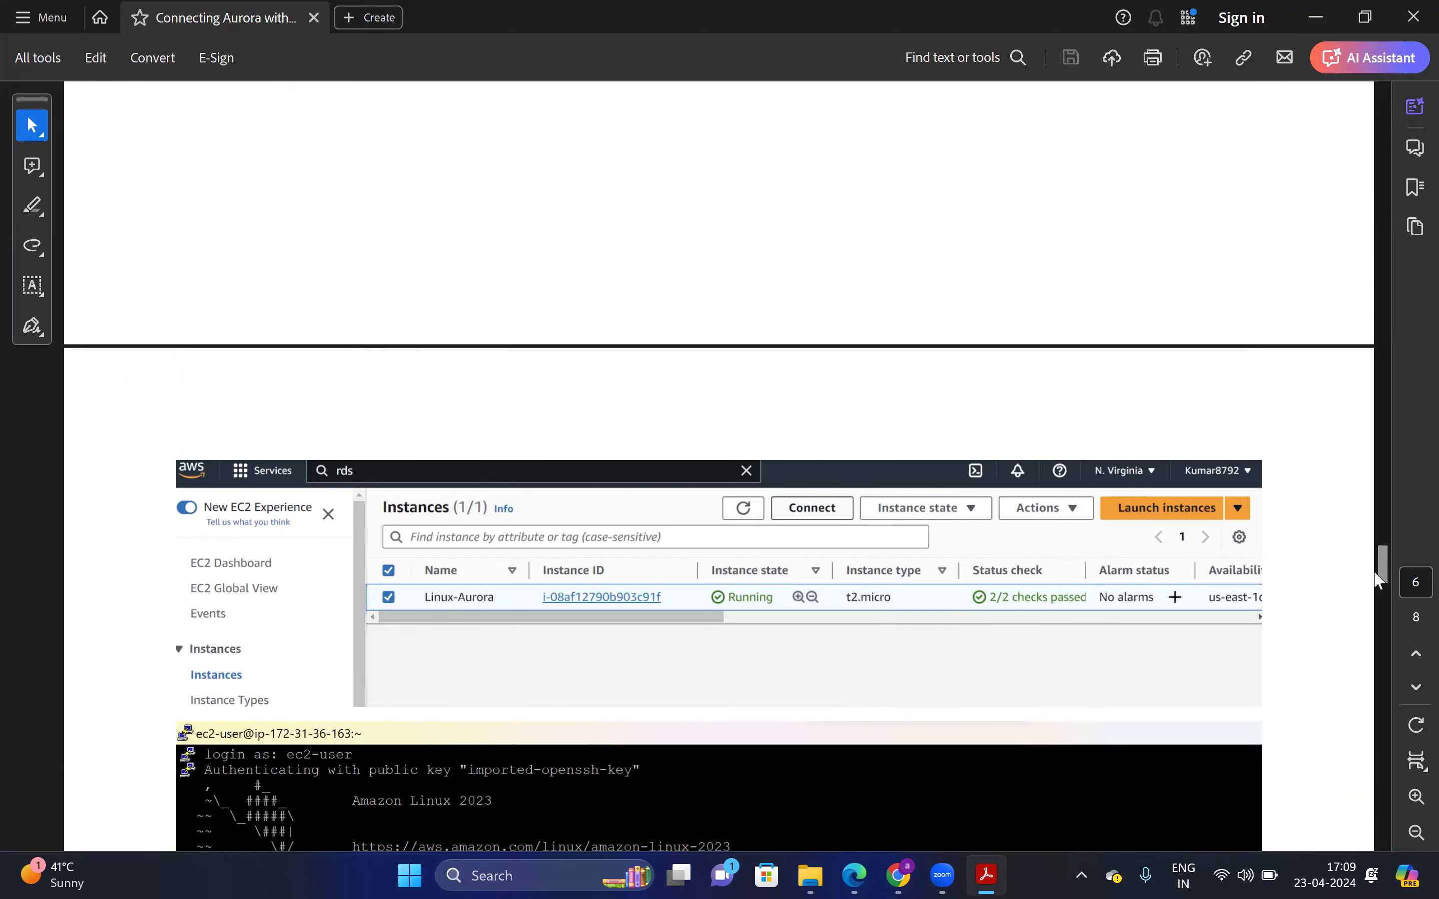
{"action": "scroll", "coordinate": [1383, 575], "scroll_direction": "down", "scroll_amount": 3}
{"action": "left_click_drag", "start_coordinate": [1384, 575], "coordinate": [1324, 265]}
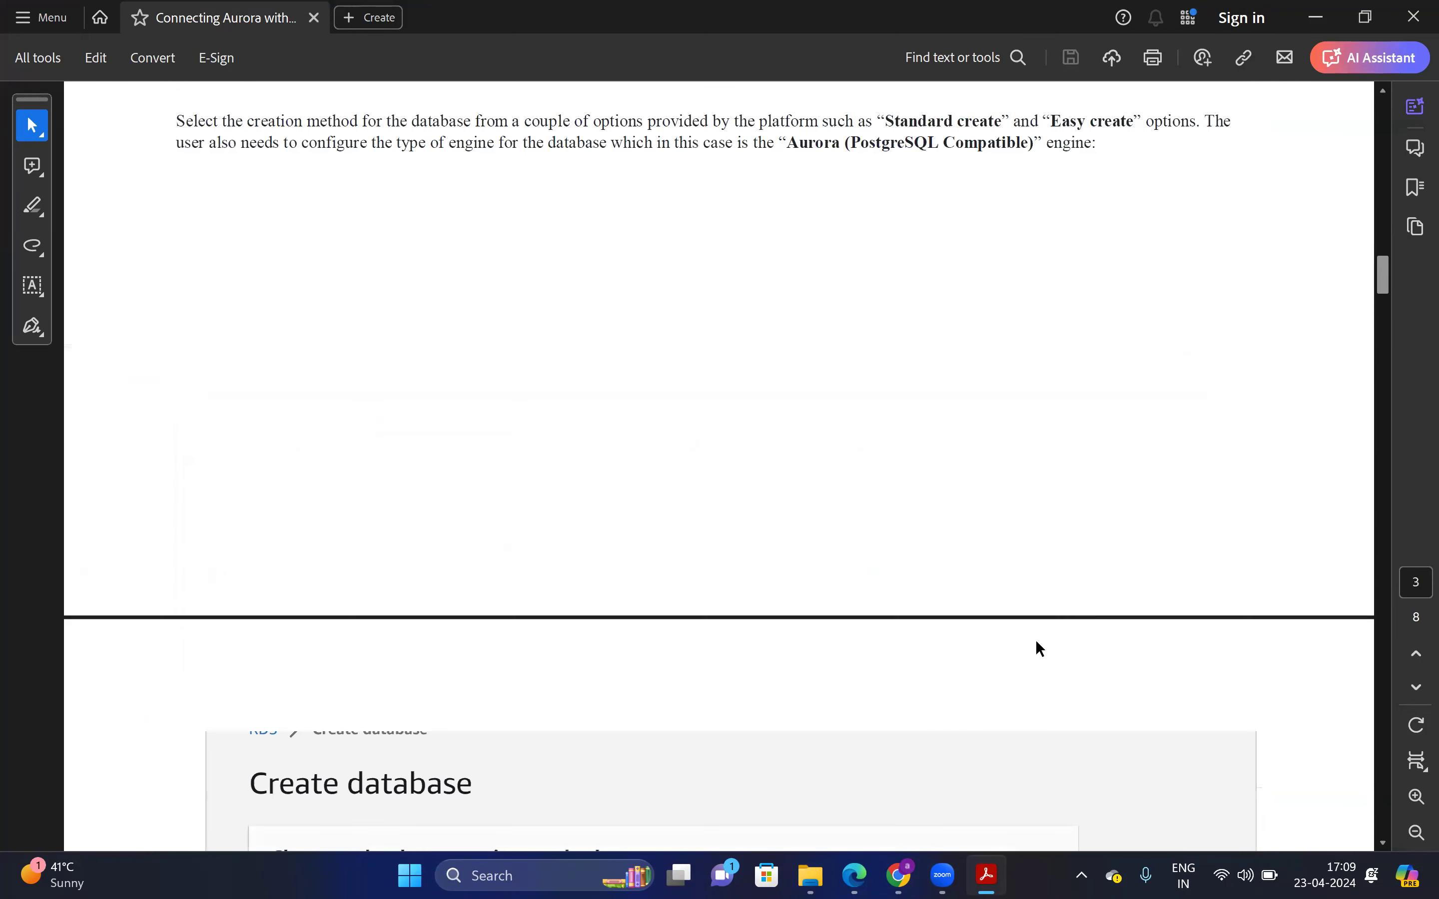
{"action": "scroll", "coordinate": [1041, 649], "scroll_direction": "up", "scroll_amount": 5}
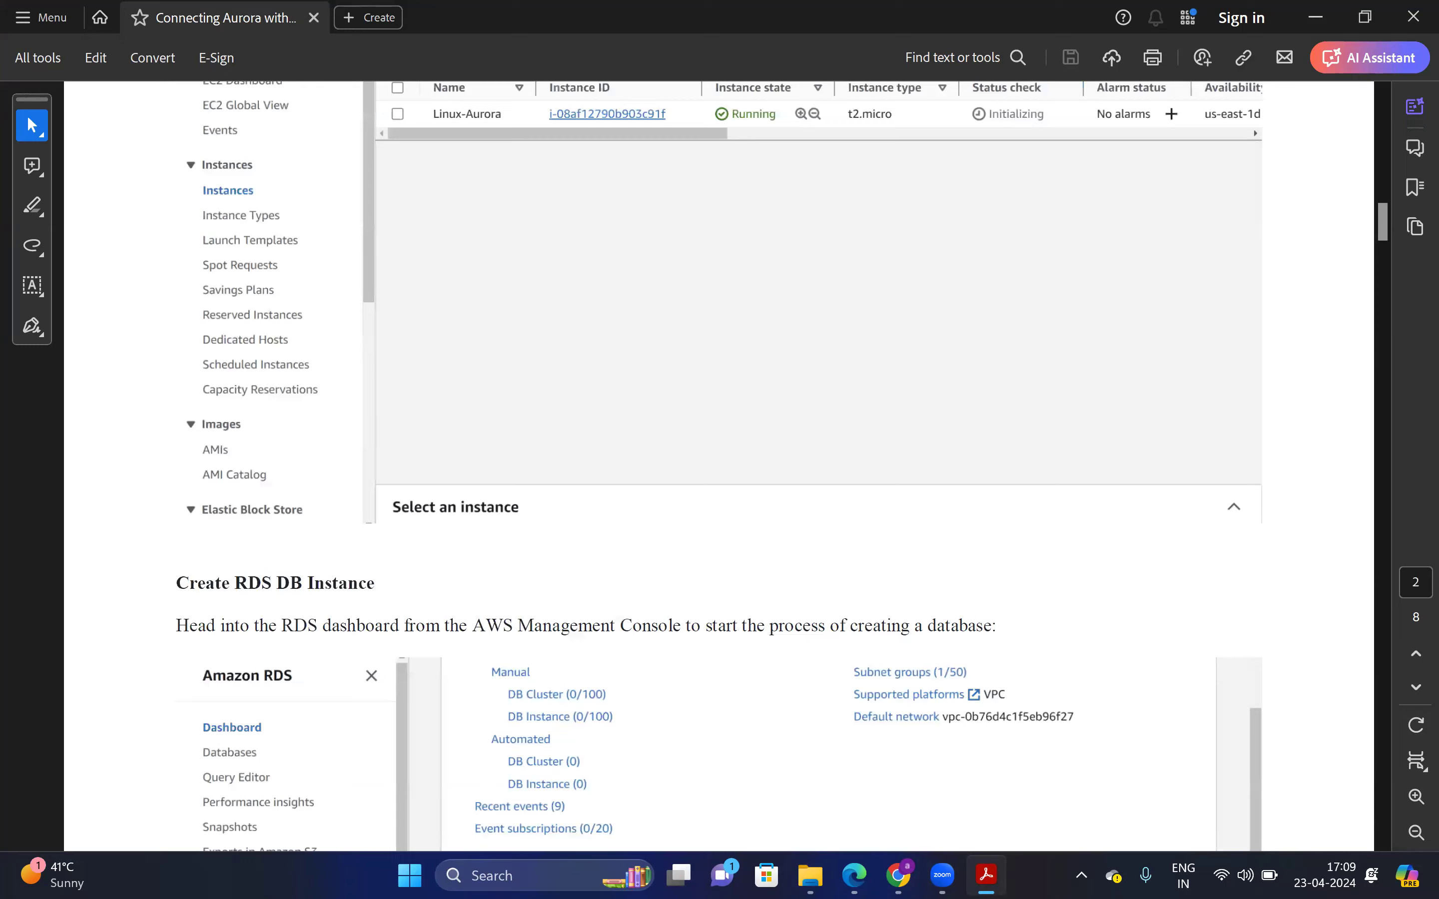
{"action": "key", "text": "alt+Tab"}
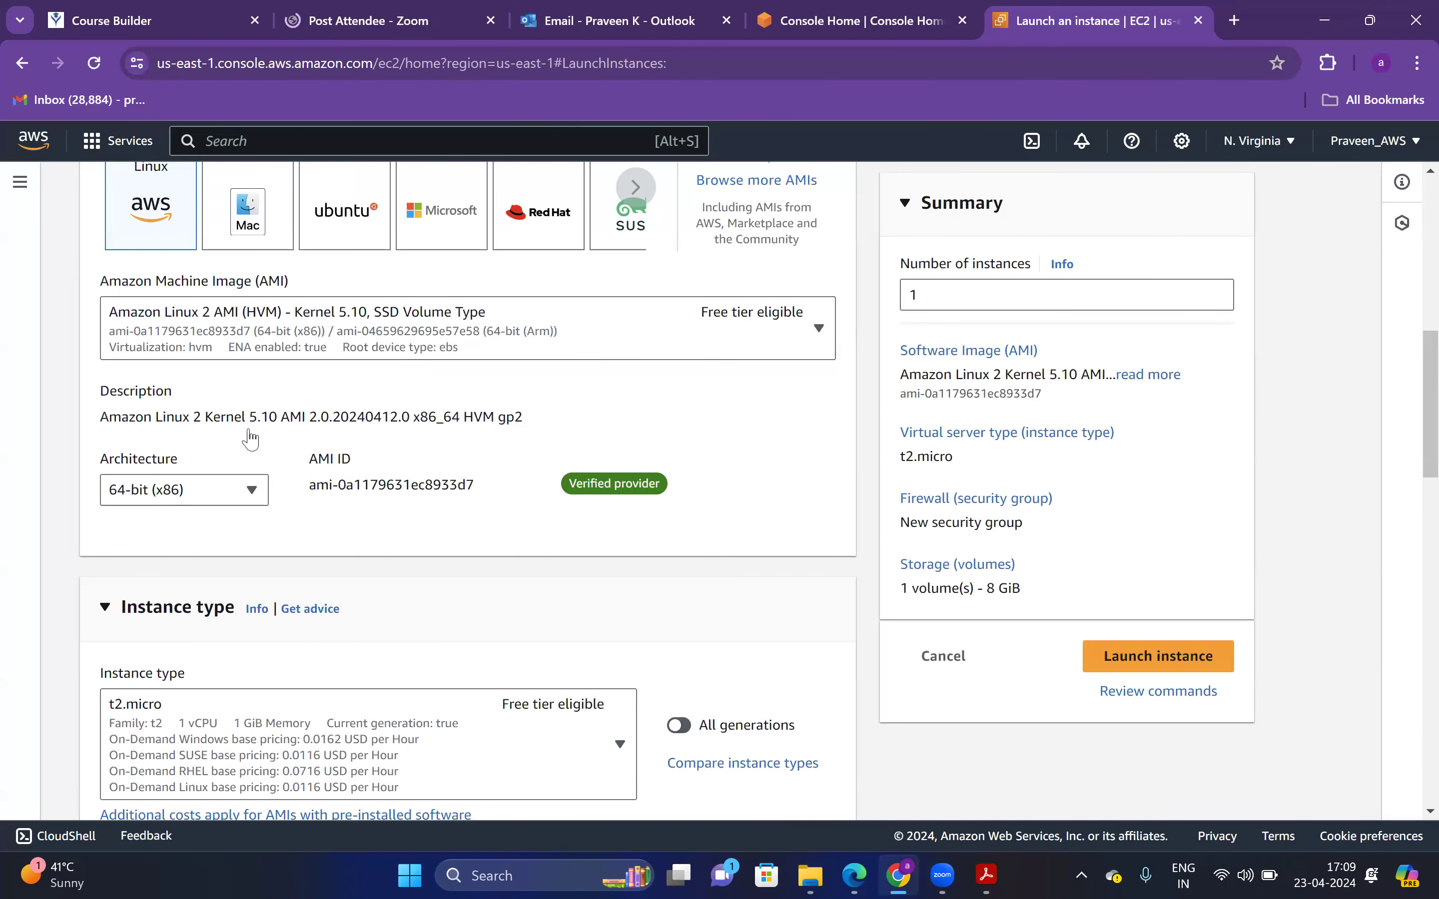
Choose the Amazon Linux 2023 AMI and the demo key pair
{"action": "left_click", "coordinate": [818, 328]}
{"action": "left_click", "coordinate": [592, 423]}
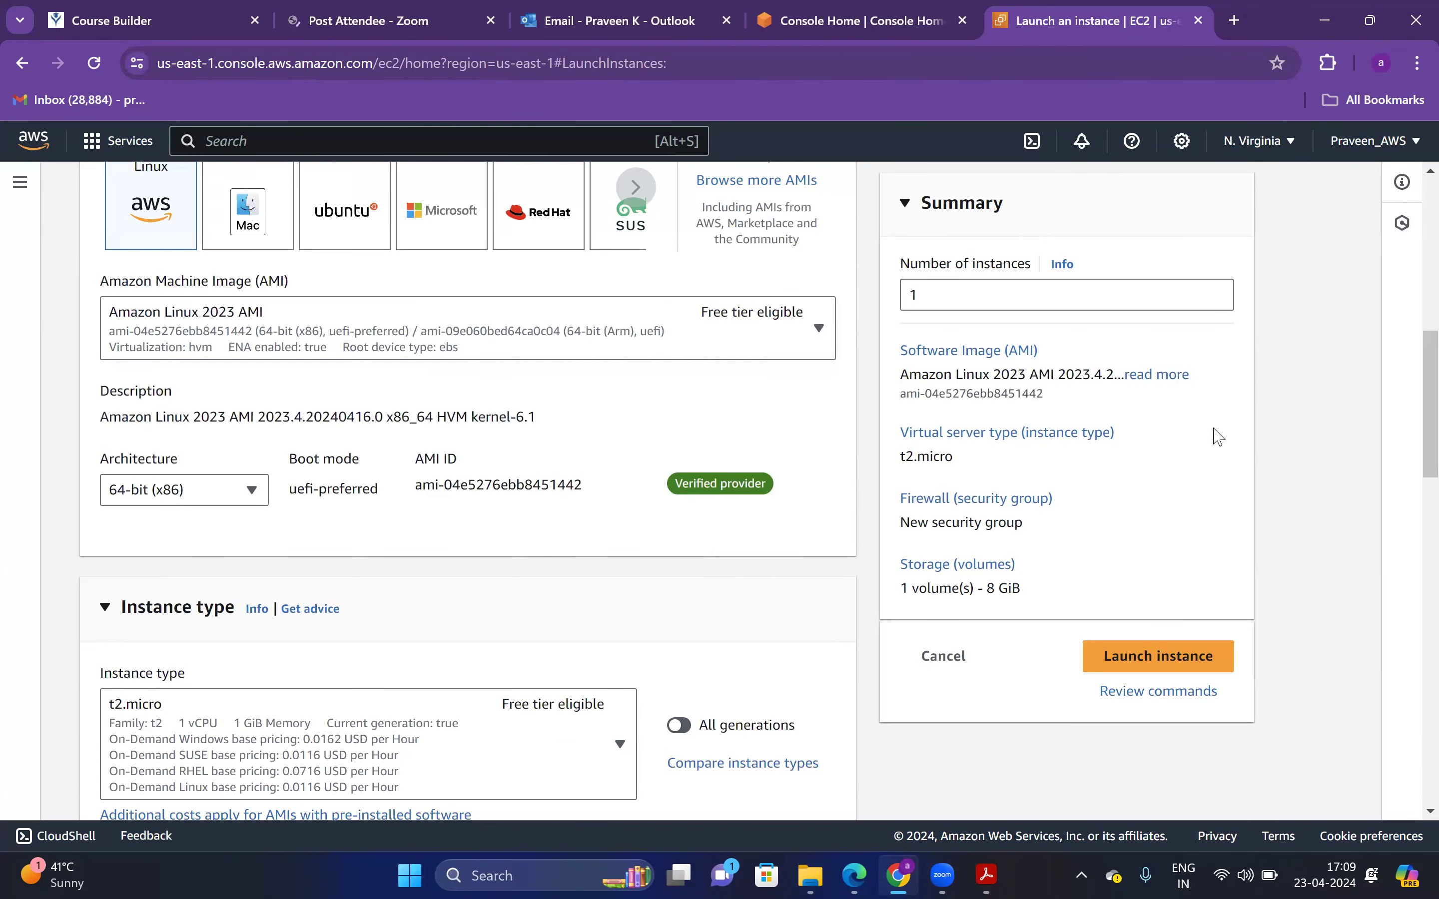
{"action": "scroll", "coordinate": [1413, 496], "scroll_direction": "down", "scroll_amount": 2}
{"action": "scroll", "coordinate": [1413, 497], "scroll_direction": "down", "scroll_amount": 5}
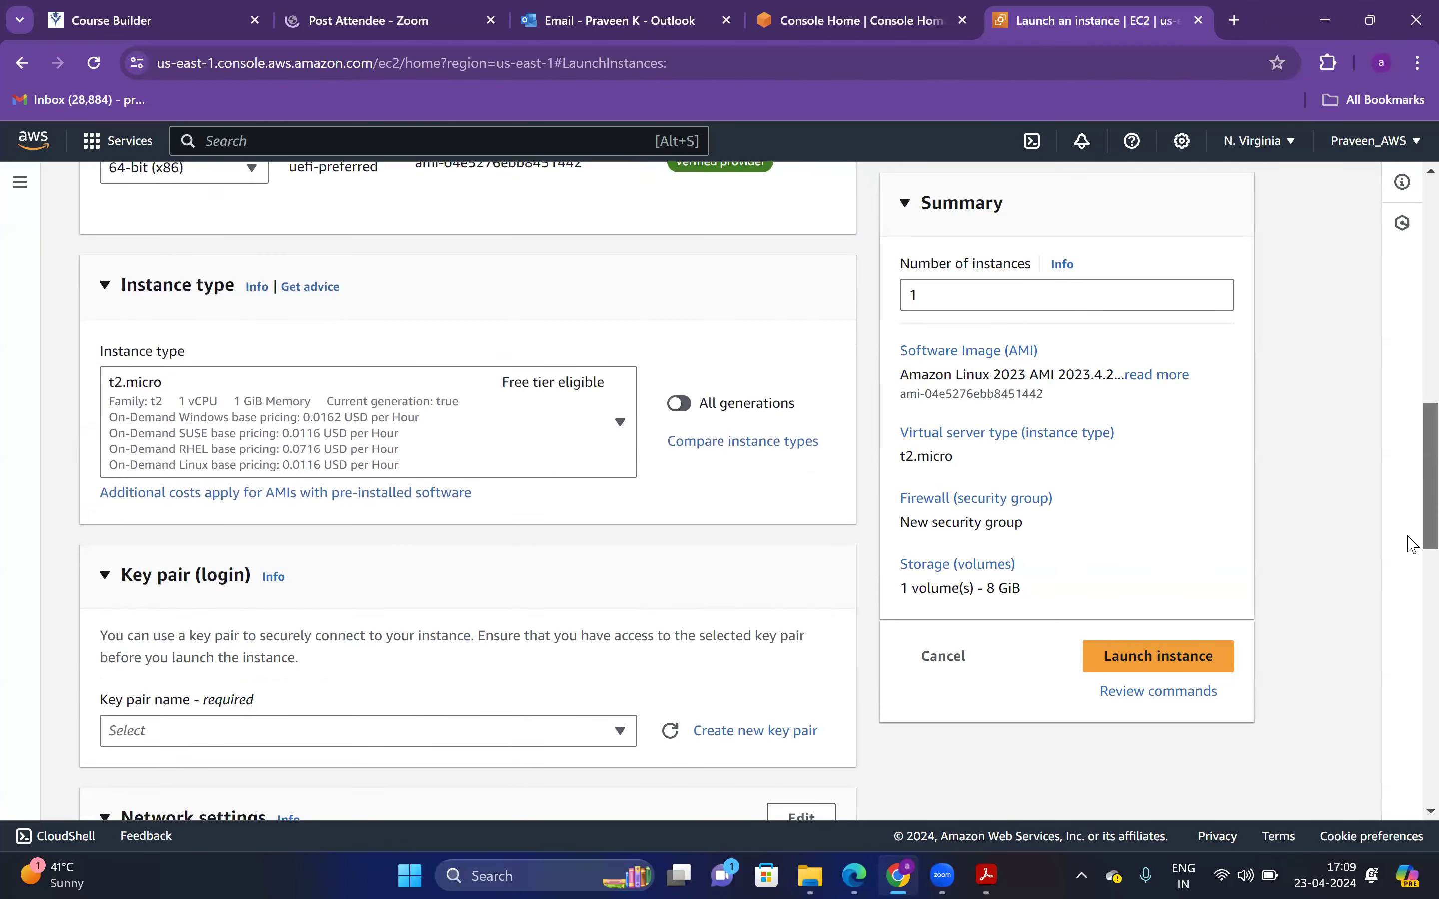
{"action": "left_click", "coordinate": [523, 555]}
{"action": "type", "text": "demo"}
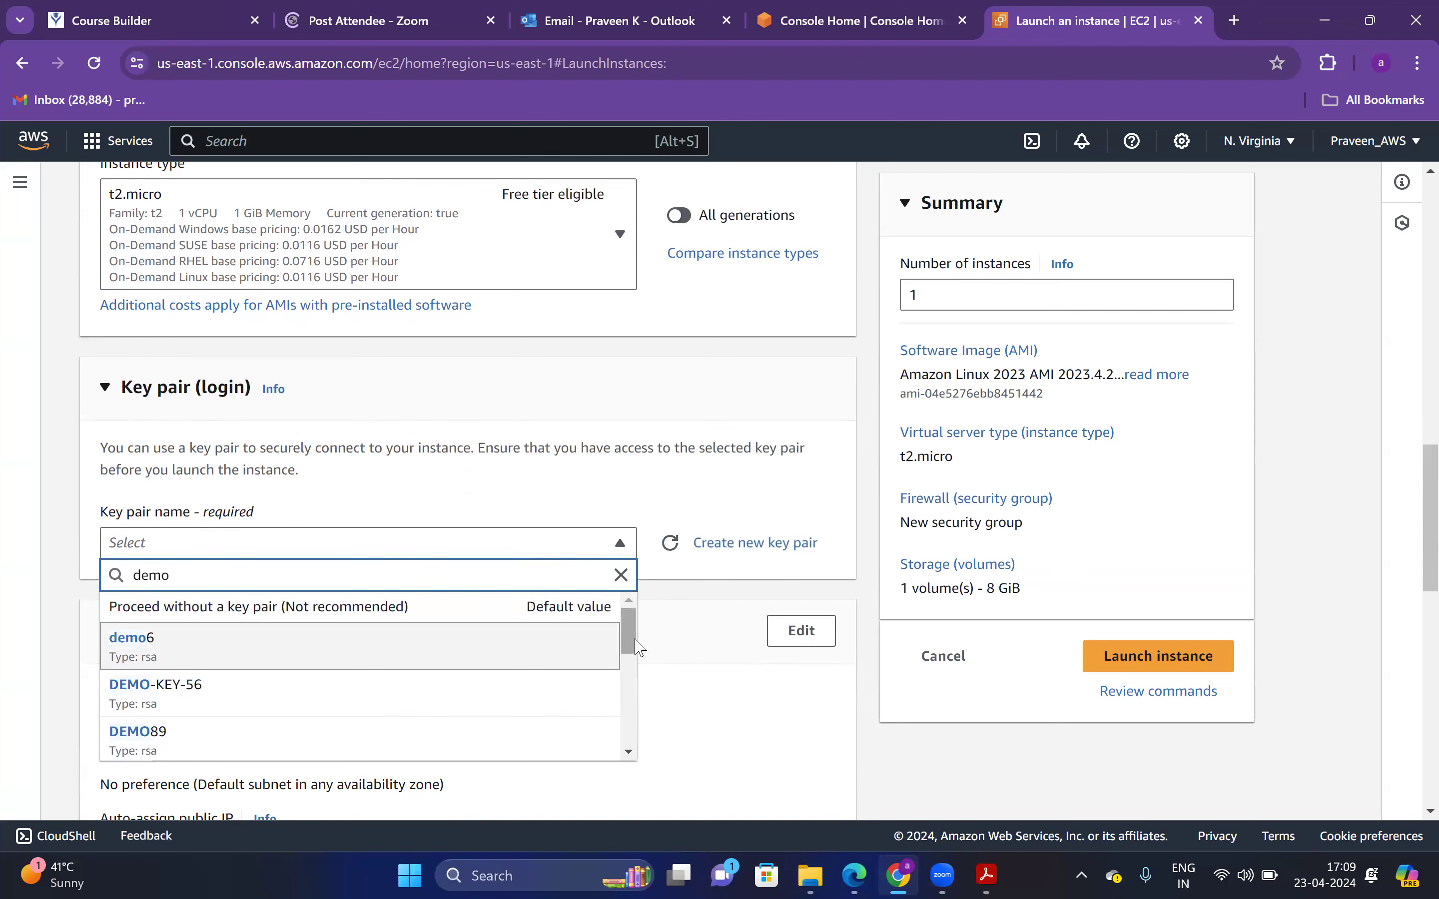
{"action": "left_click_drag", "start_coordinate": [633, 640], "coordinate": [449, 742]}
{"action": "left_click", "coordinate": [424, 732]}
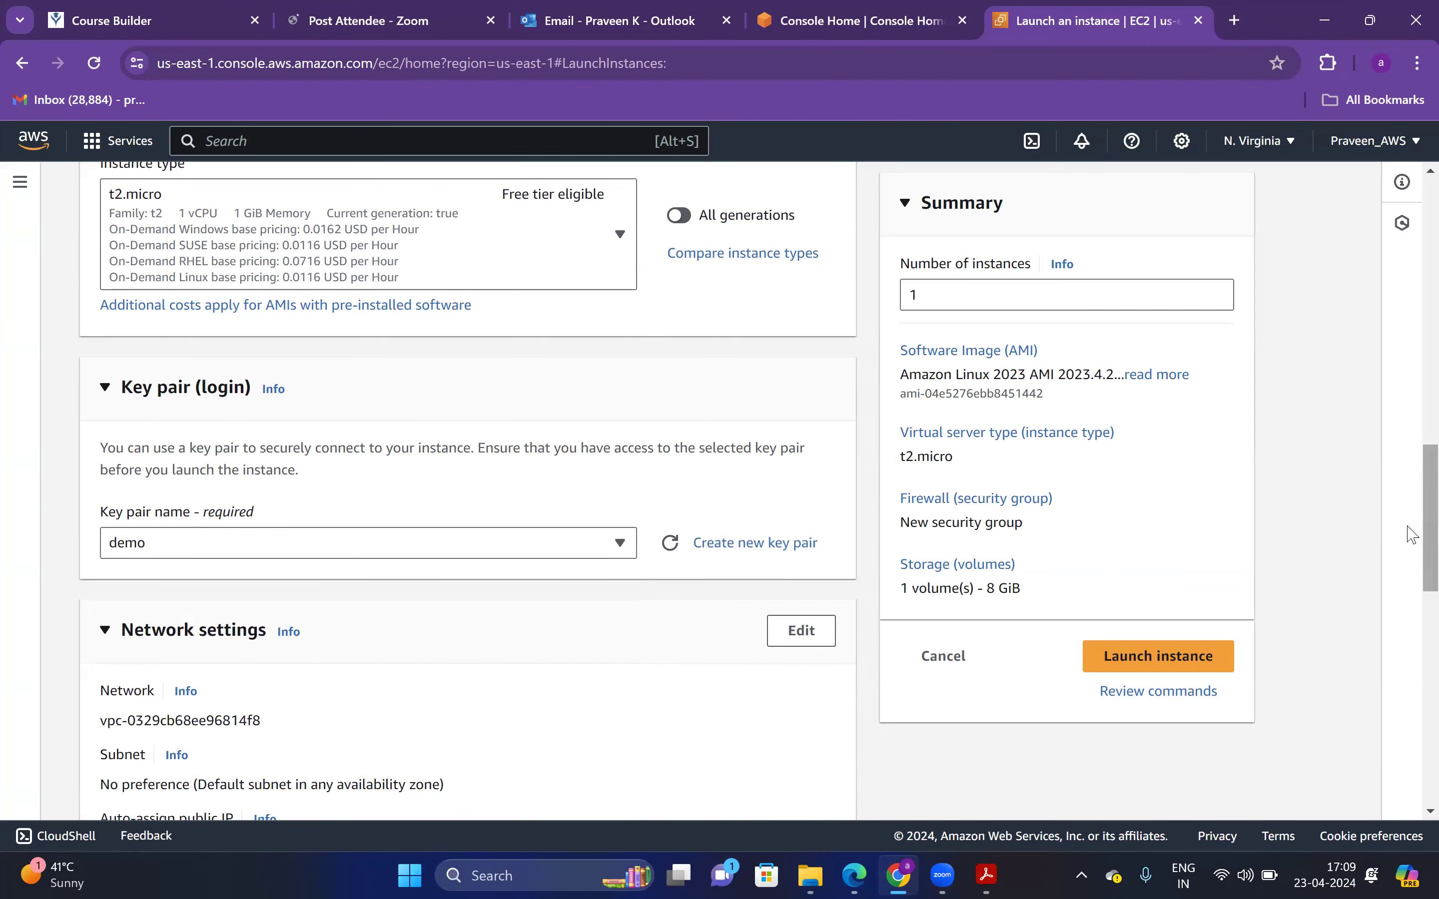
Allow SSH only from my IP, raise the root volume to 20 GiB, and launch the instance
{"action": "scroll", "coordinate": [1413, 547], "scroll_direction": "down", "scroll_amount": 8}
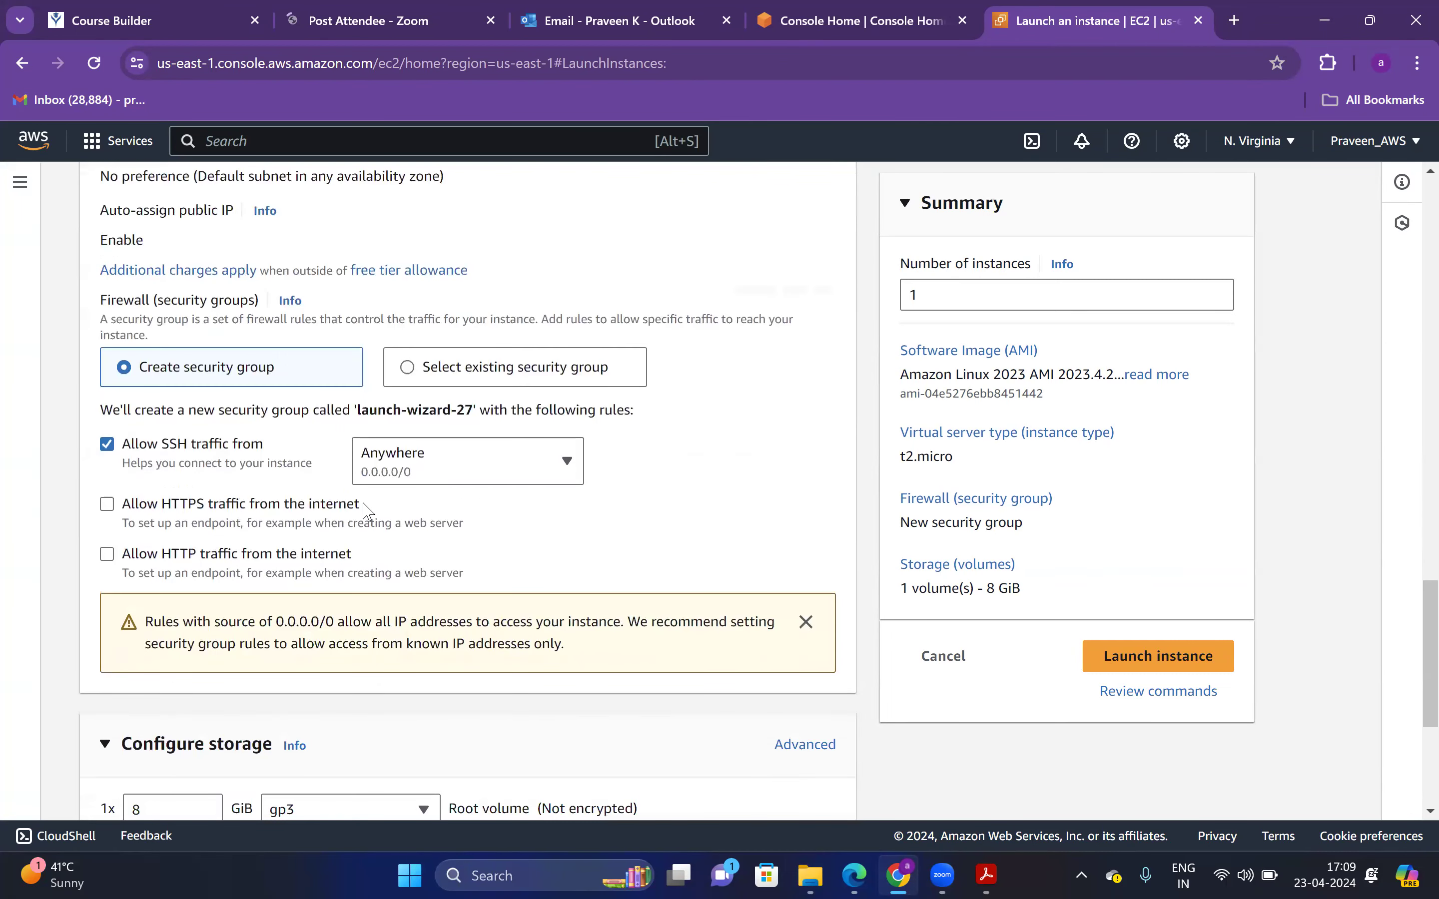
{"action": "left_click", "coordinate": [481, 469]}
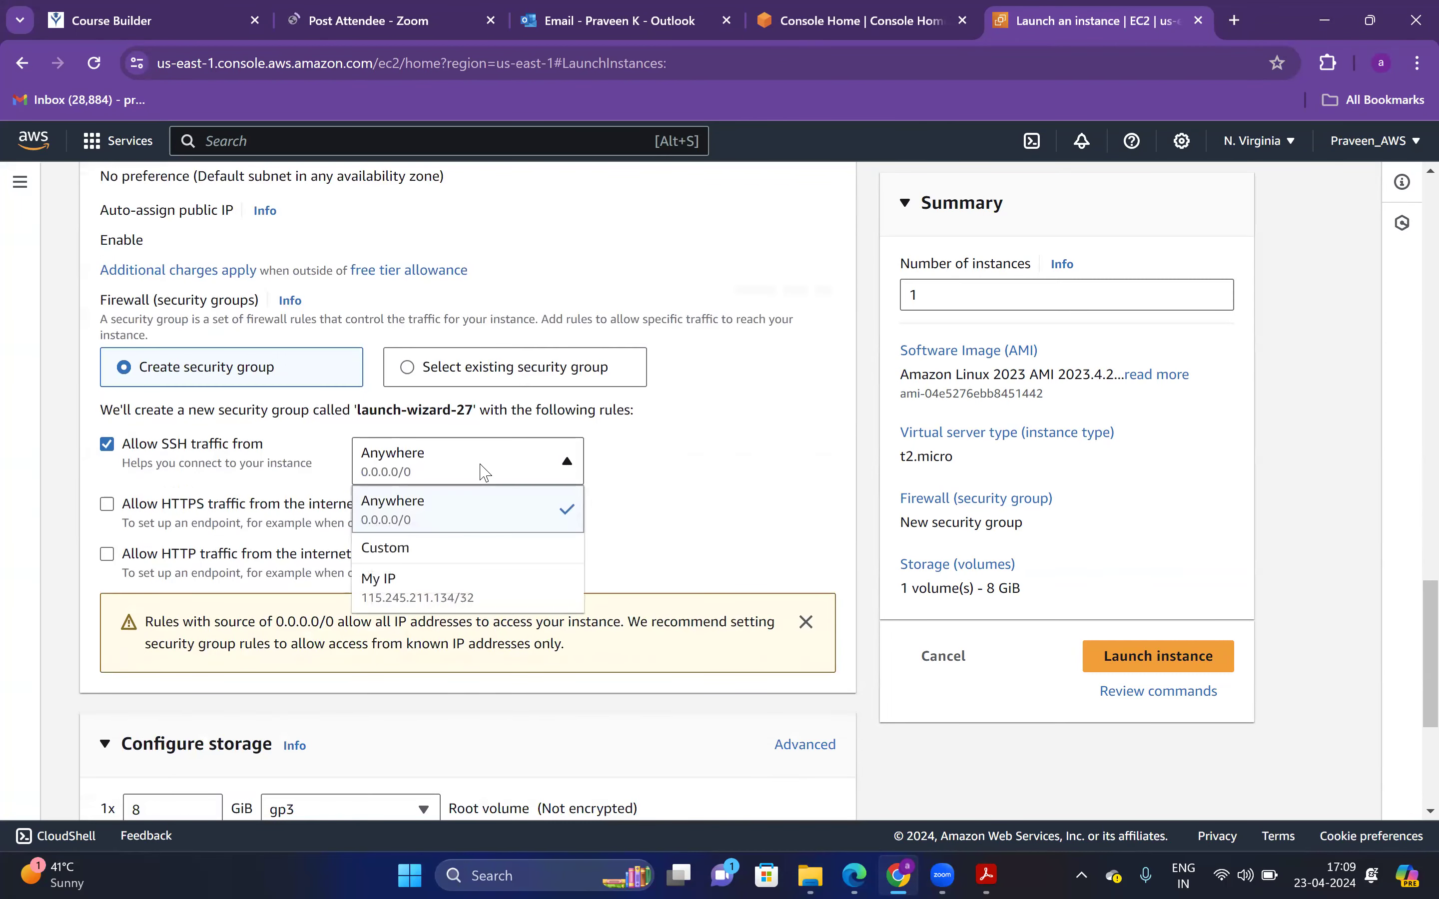
{"action": "left_click", "coordinate": [443, 589]}
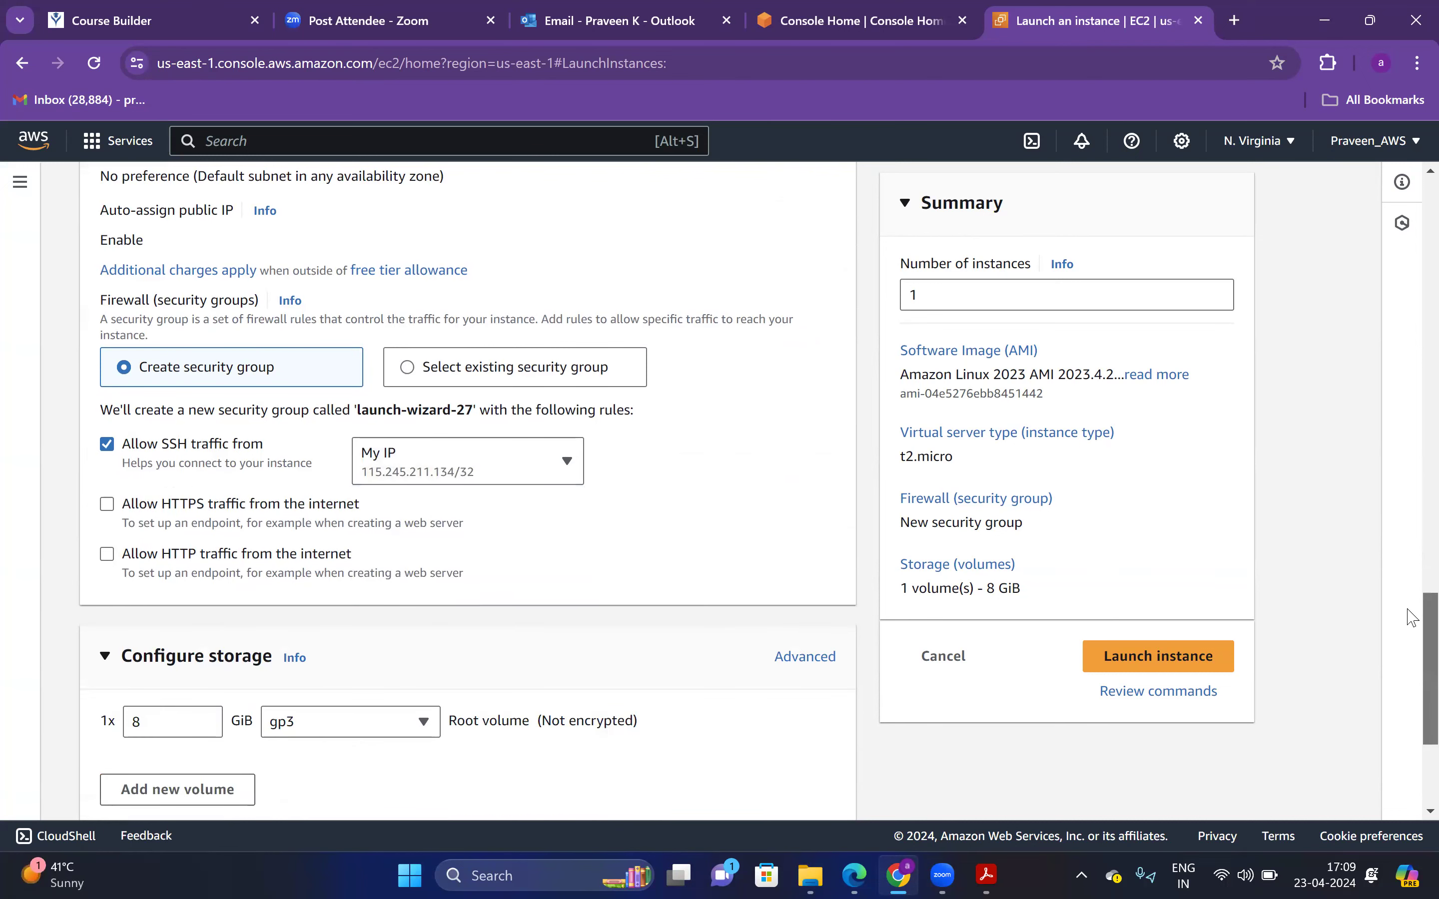
{"action": "scroll", "coordinate": [1413, 619], "scroll_direction": "down", "scroll_amount": 3}
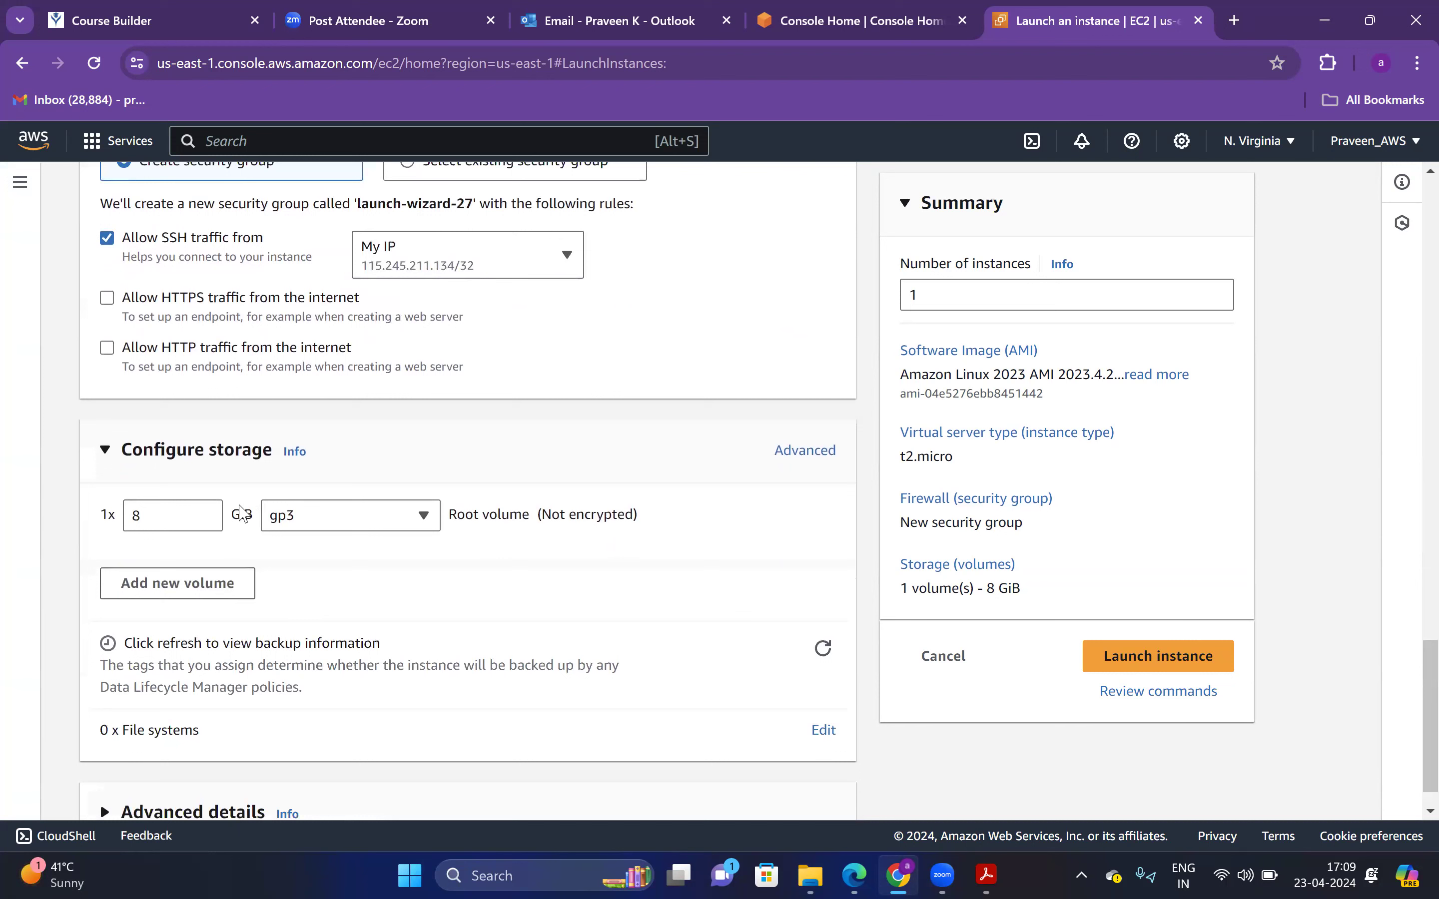
{"action": "triple_click", "coordinate": [210, 512]}
{"action": "double_click", "coordinate": [206, 510]}
{"action": "double_click", "coordinate": [206, 511]}
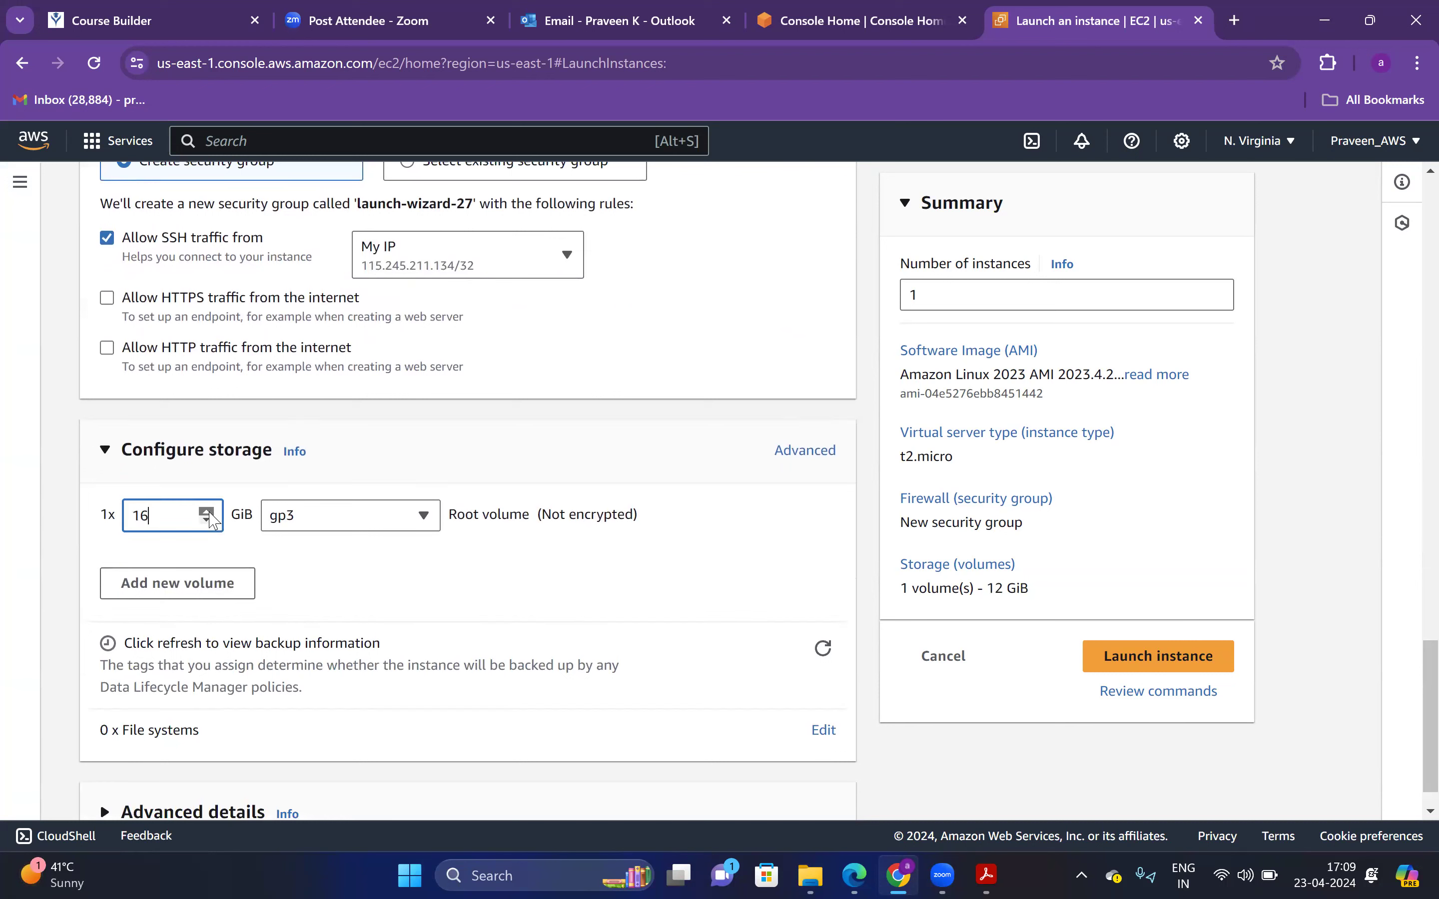
{"action": "left_click", "coordinate": [206, 511]}
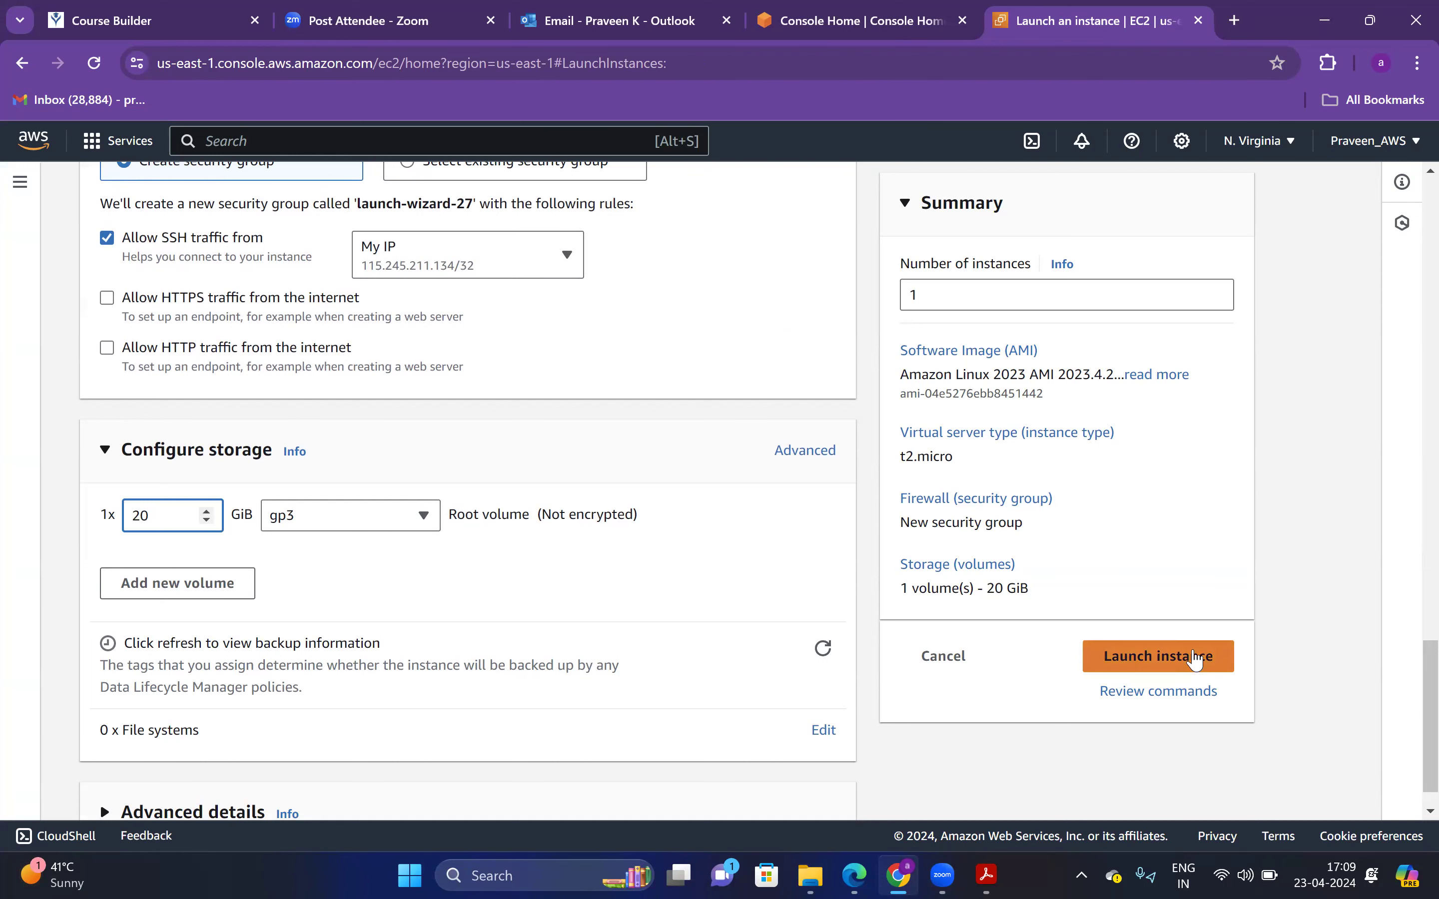
{"action": "left_click", "coordinate": [1158, 656]}
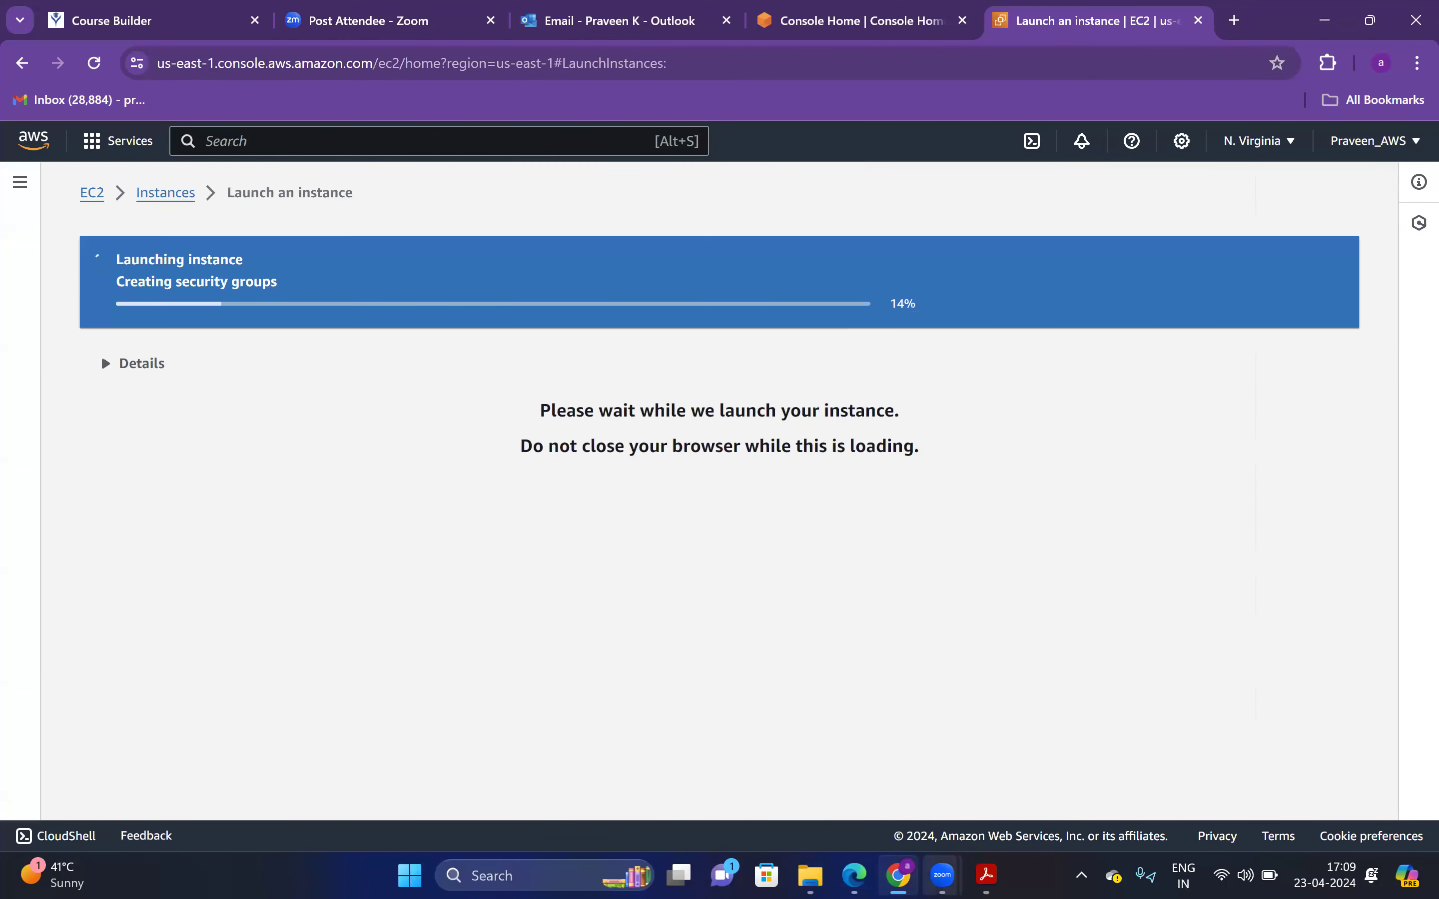
Bring the Aurora guide PDF to the front while the launch runs
{"action": "mouse_move", "coordinate": [986, 874]}
{"action": "left_click_drag", "start_coordinate": [898, 875], "coordinate": [986, 875]}
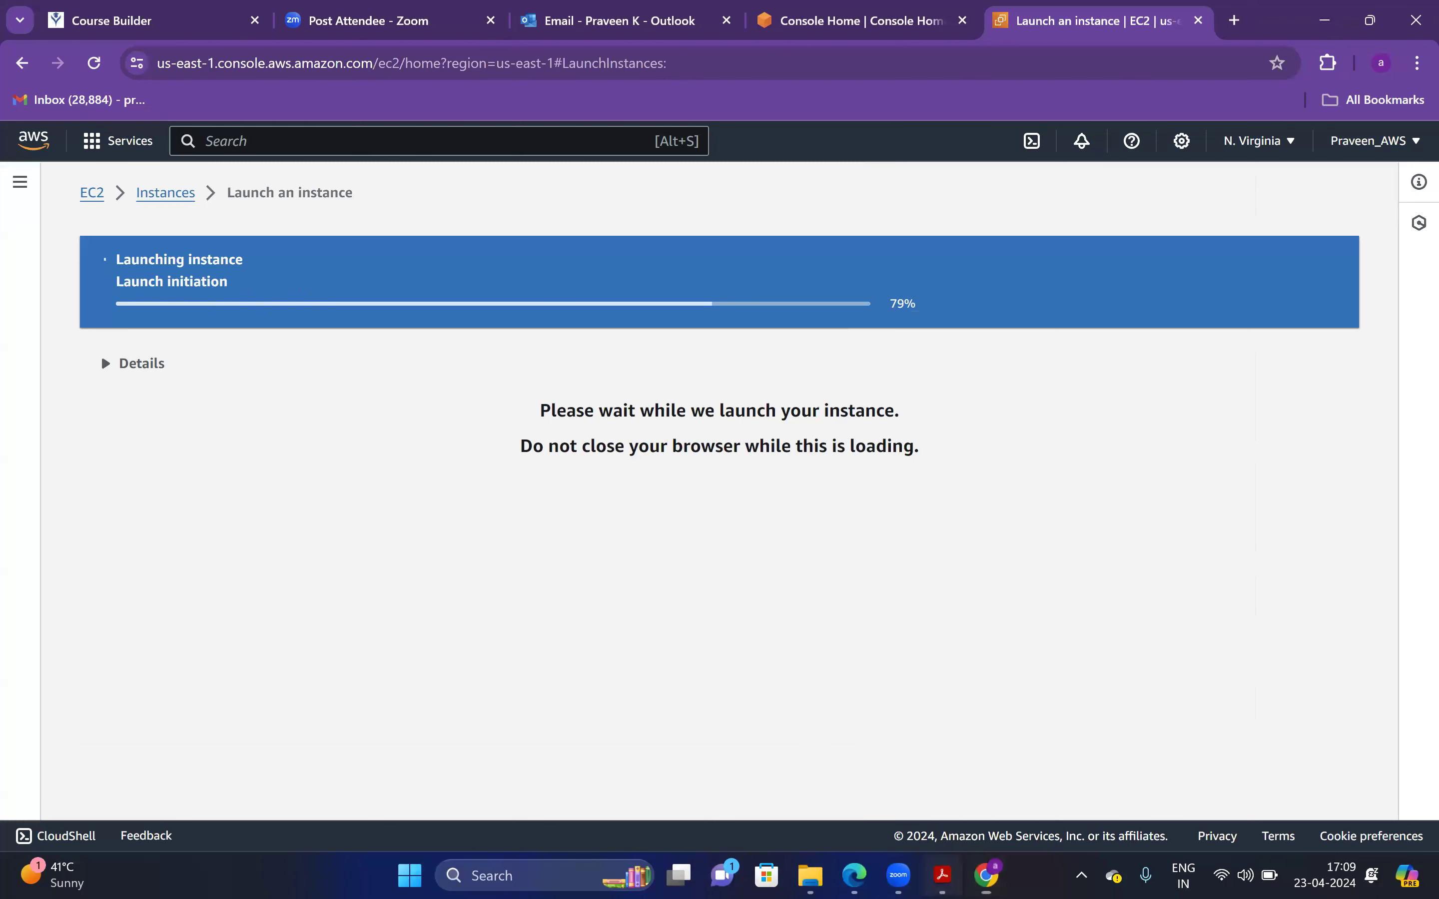
{"action": "left_click", "coordinate": [941, 875]}
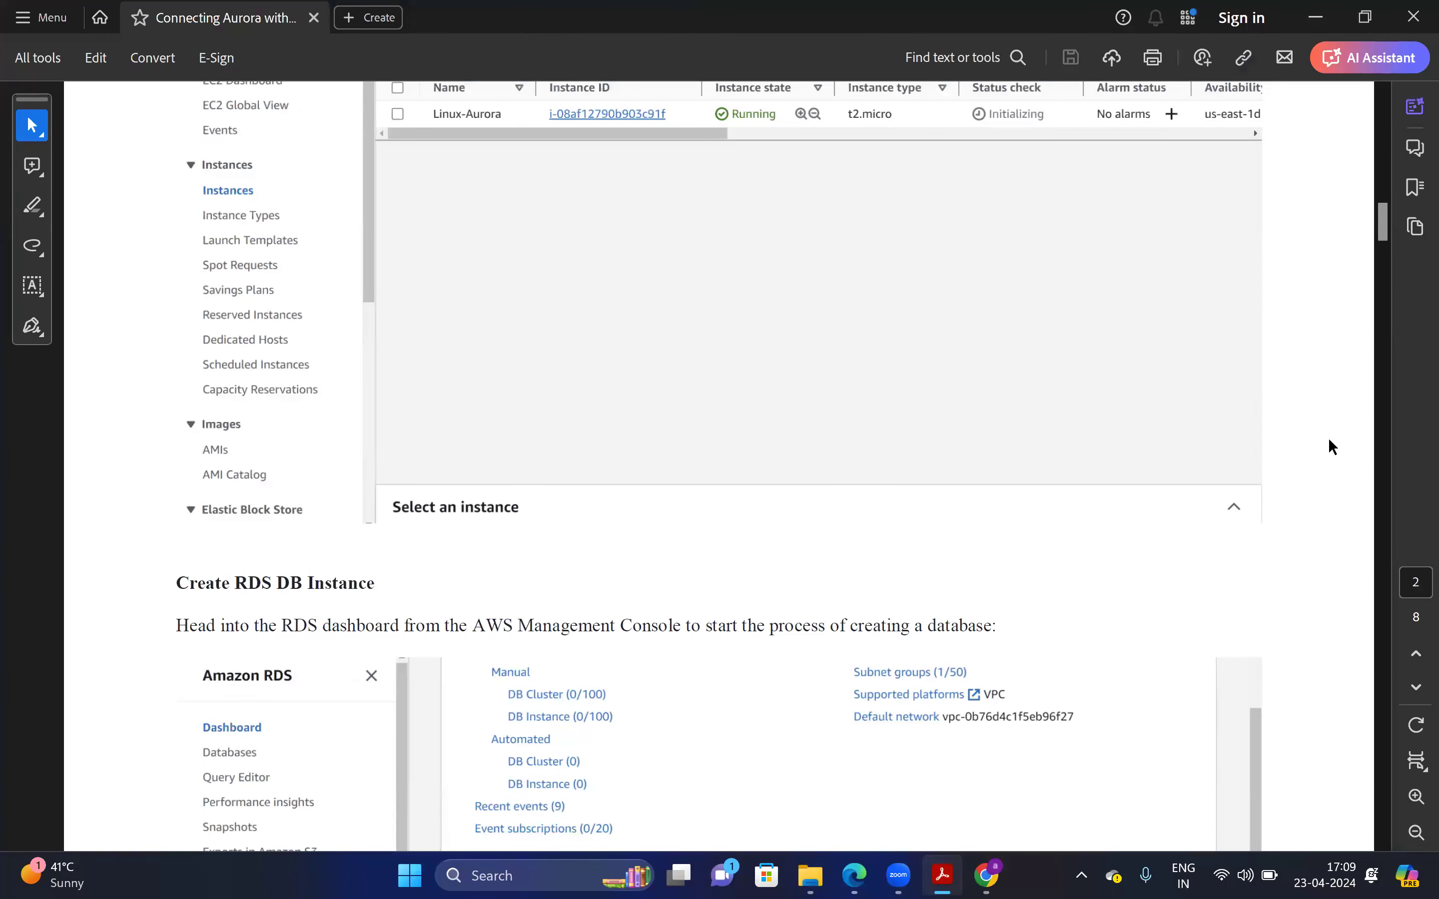
Scroll the guide back to the running Linux-Aurora instance screenshot
{"action": "left_click_drag", "start_coordinate": [1376, 232], "coordinate": [1408, 208]}
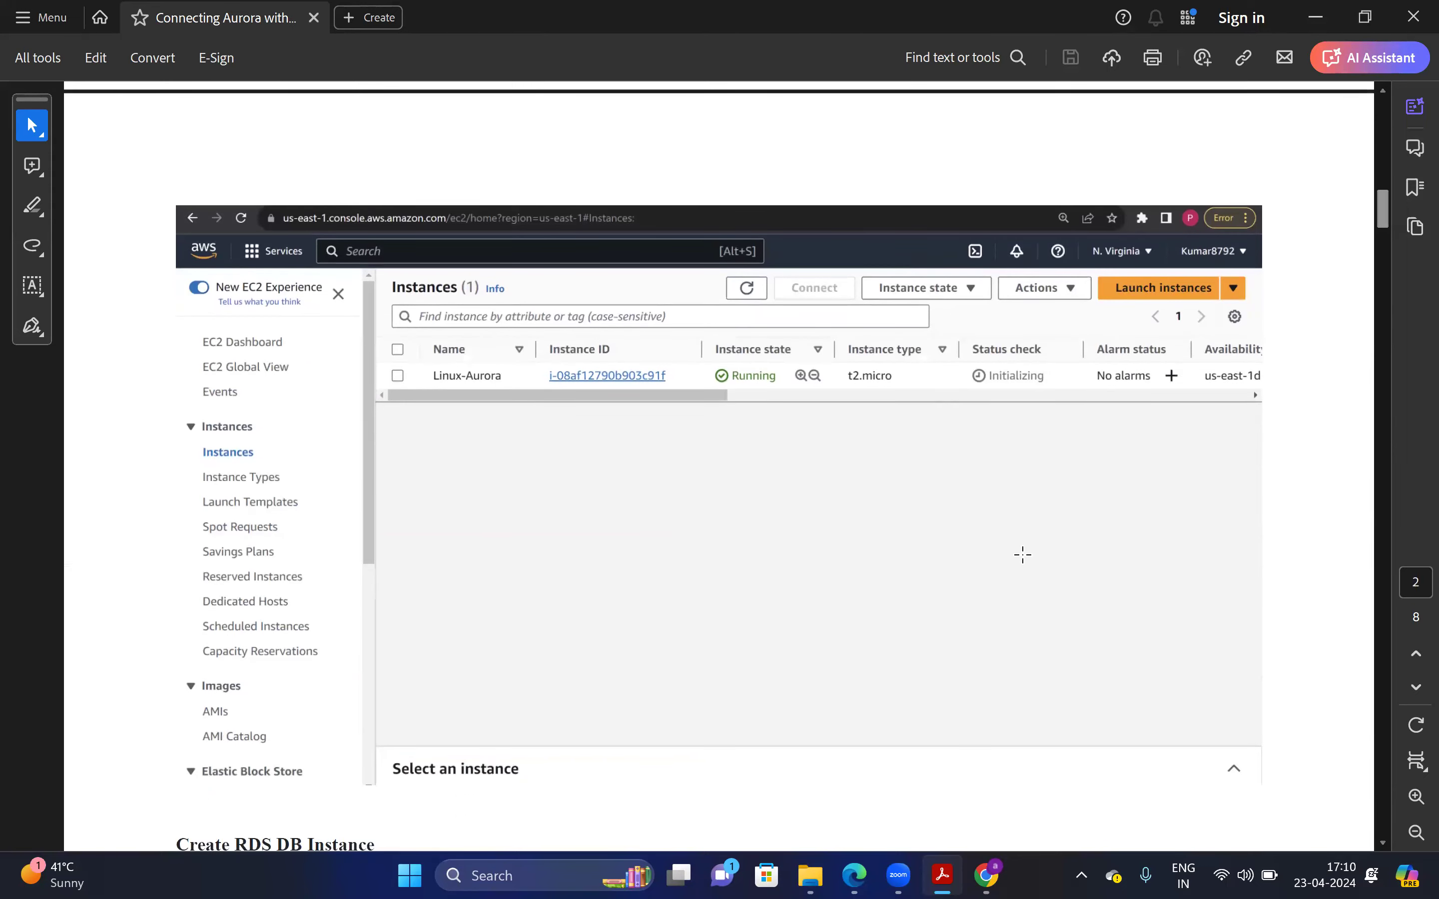
Show only running instances from the EC2 Dashboard's Instances (running) link
{"action": "key", "text": "alt+Tab"}
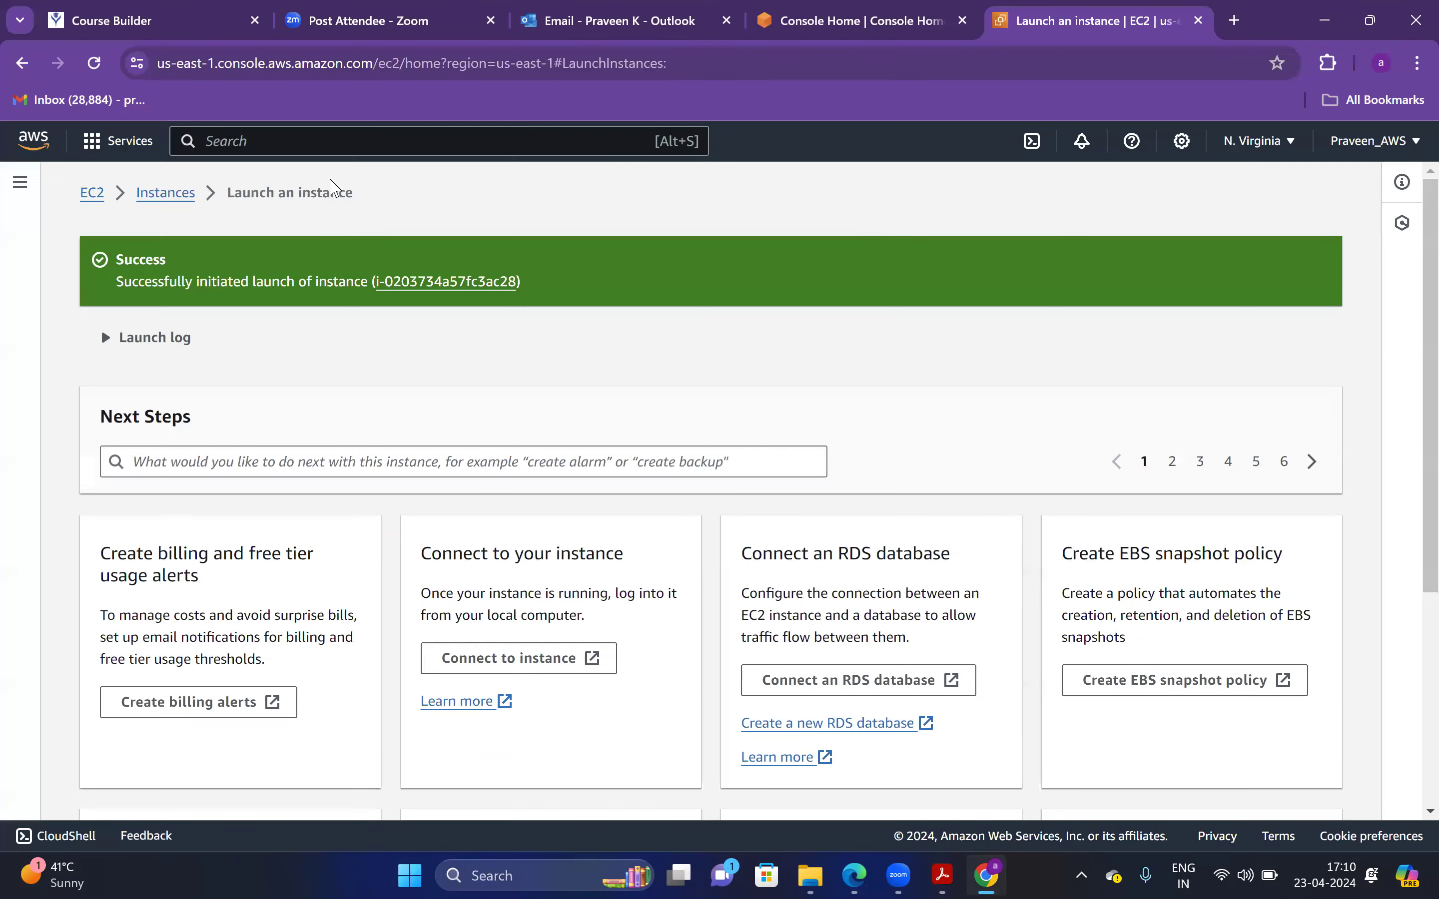
{"action": "left_click", "coordinate": [165, 192]}
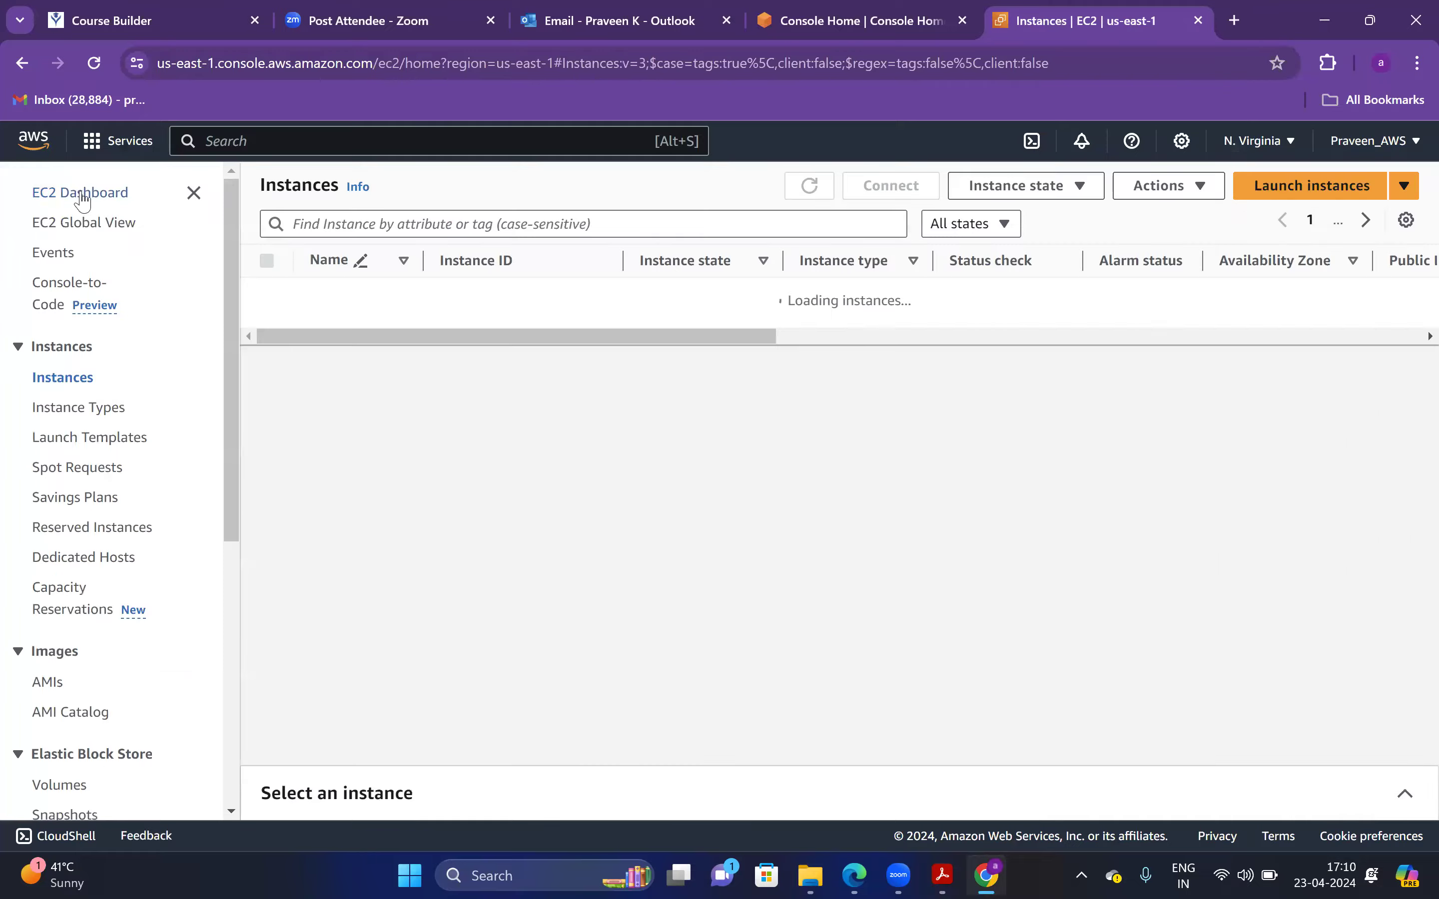
{"action": "left_click", "coordinate": [82, 193]}
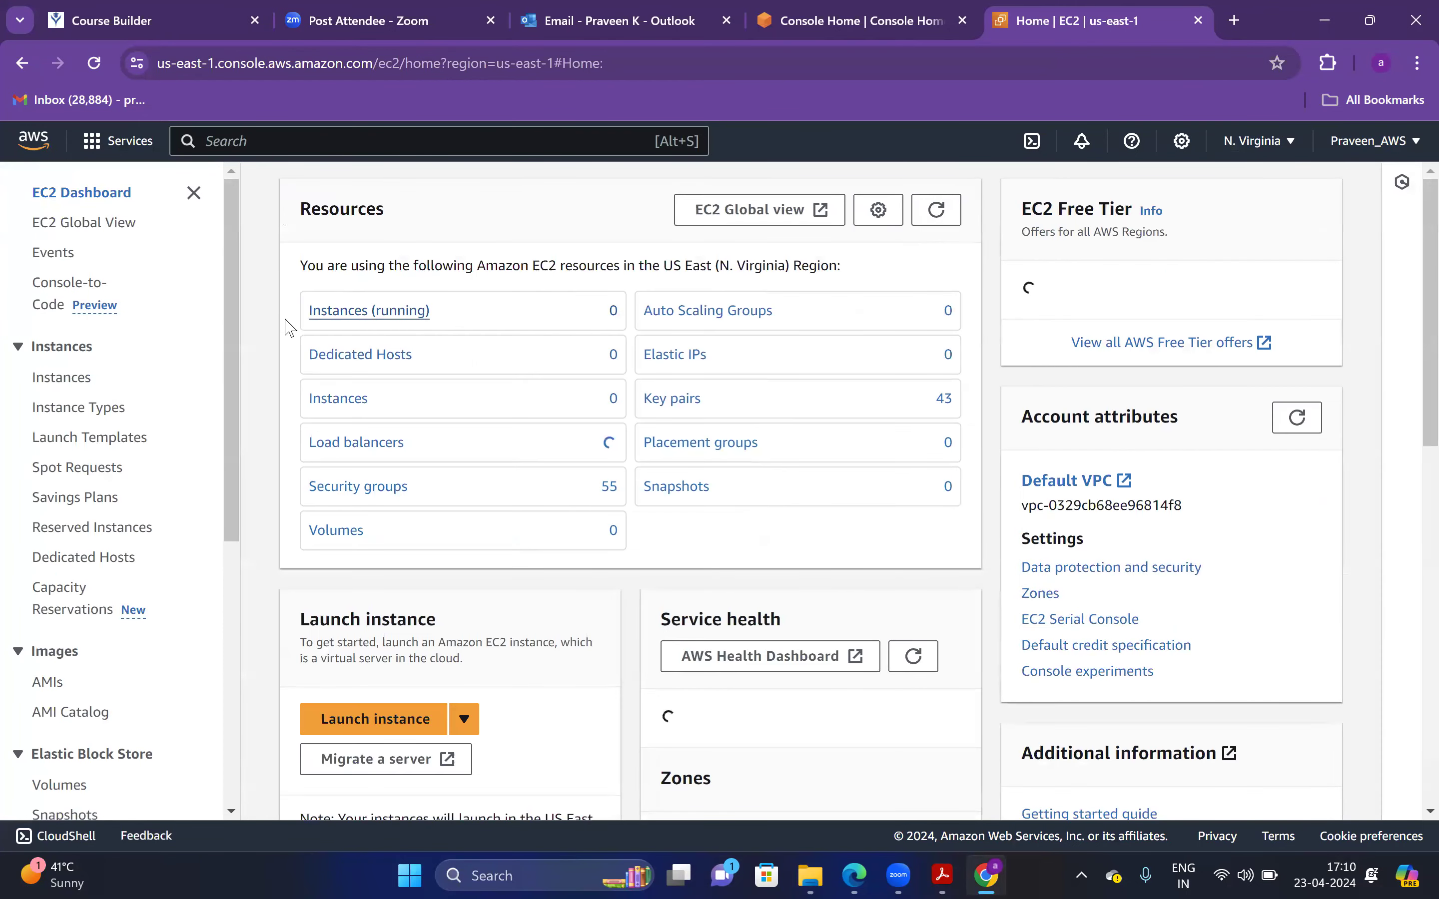
{"action": "left_click", "coordinate": [369, 310]}
Refresh the running instances list until Linux-Aurora appears as Running
{"action": "left_click", "coordinate": [813, 190]}
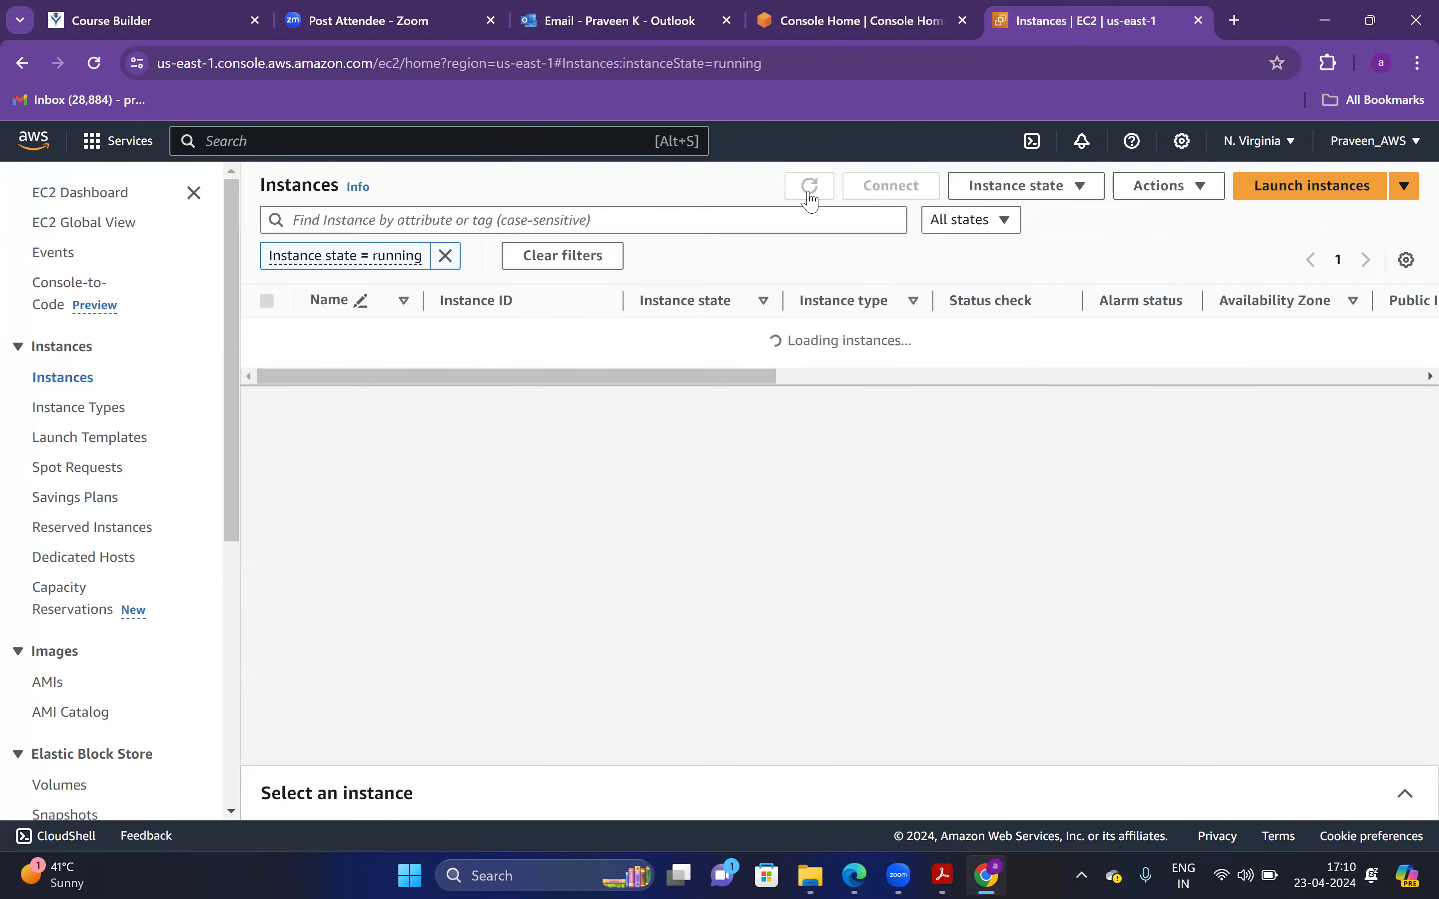
{"action": "left_click", "coordinate": [809, 191]}
{"action": "left_click", "coordinate": [804, 190]}
{"action": "left_click", "coordinate": [804, 190]}
{"action": "left_click", "coordinate": [804, 191]}
{"action": "left_click", "coordinate": [804, 190]}
{"action": "left_click", "coordinate": [804, 190]}
{"action": "left_click", "coordinate": [804, 190]}
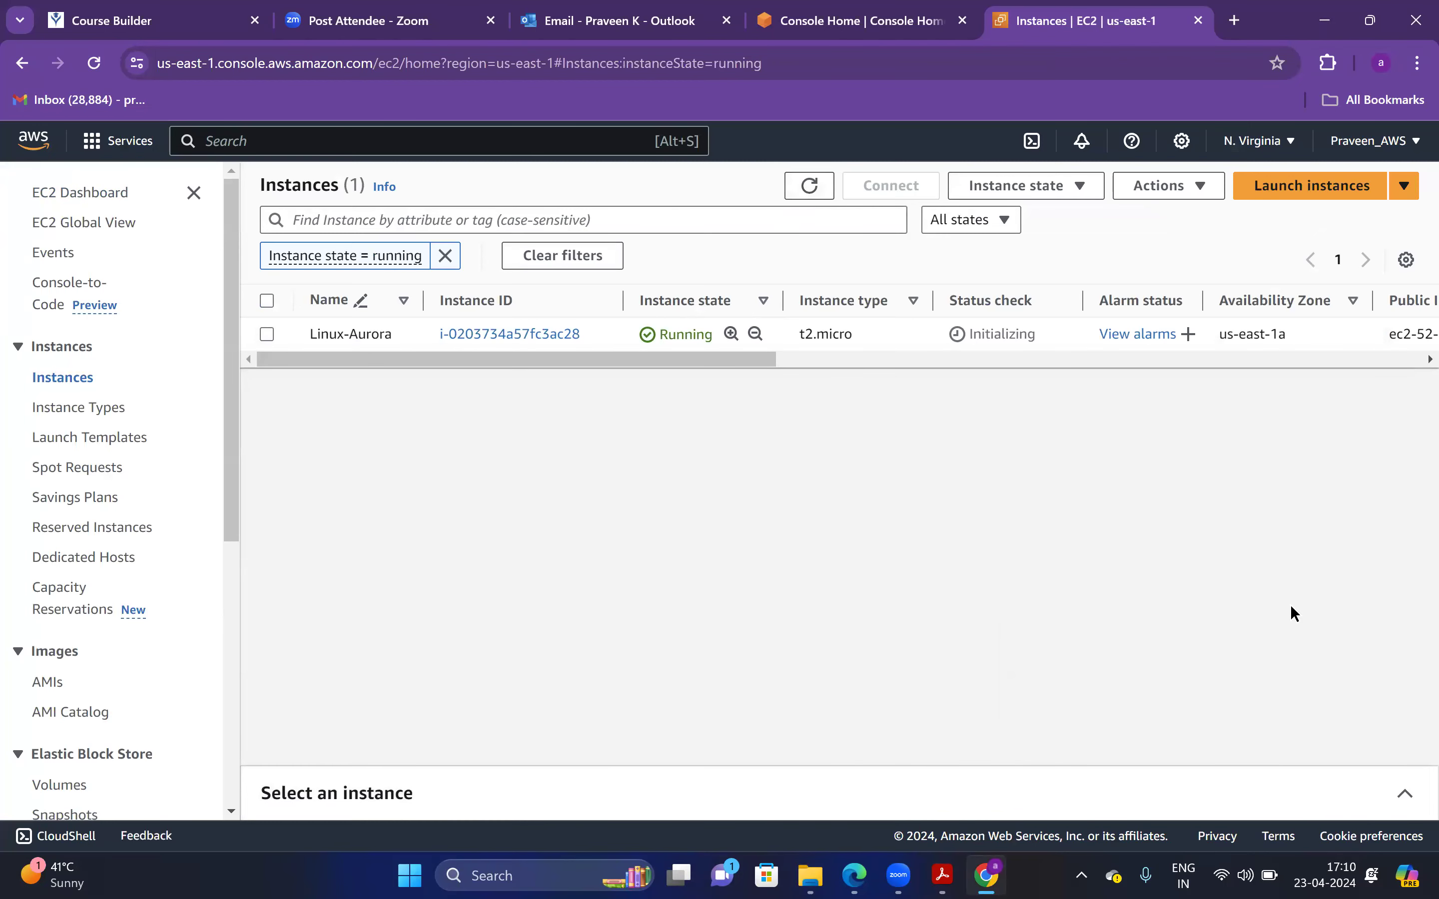
Check the guide's Create database step with Easy create and Aurora (PostgreSQL Compatible)
{"action": "key", "text": "alt+Tab"}
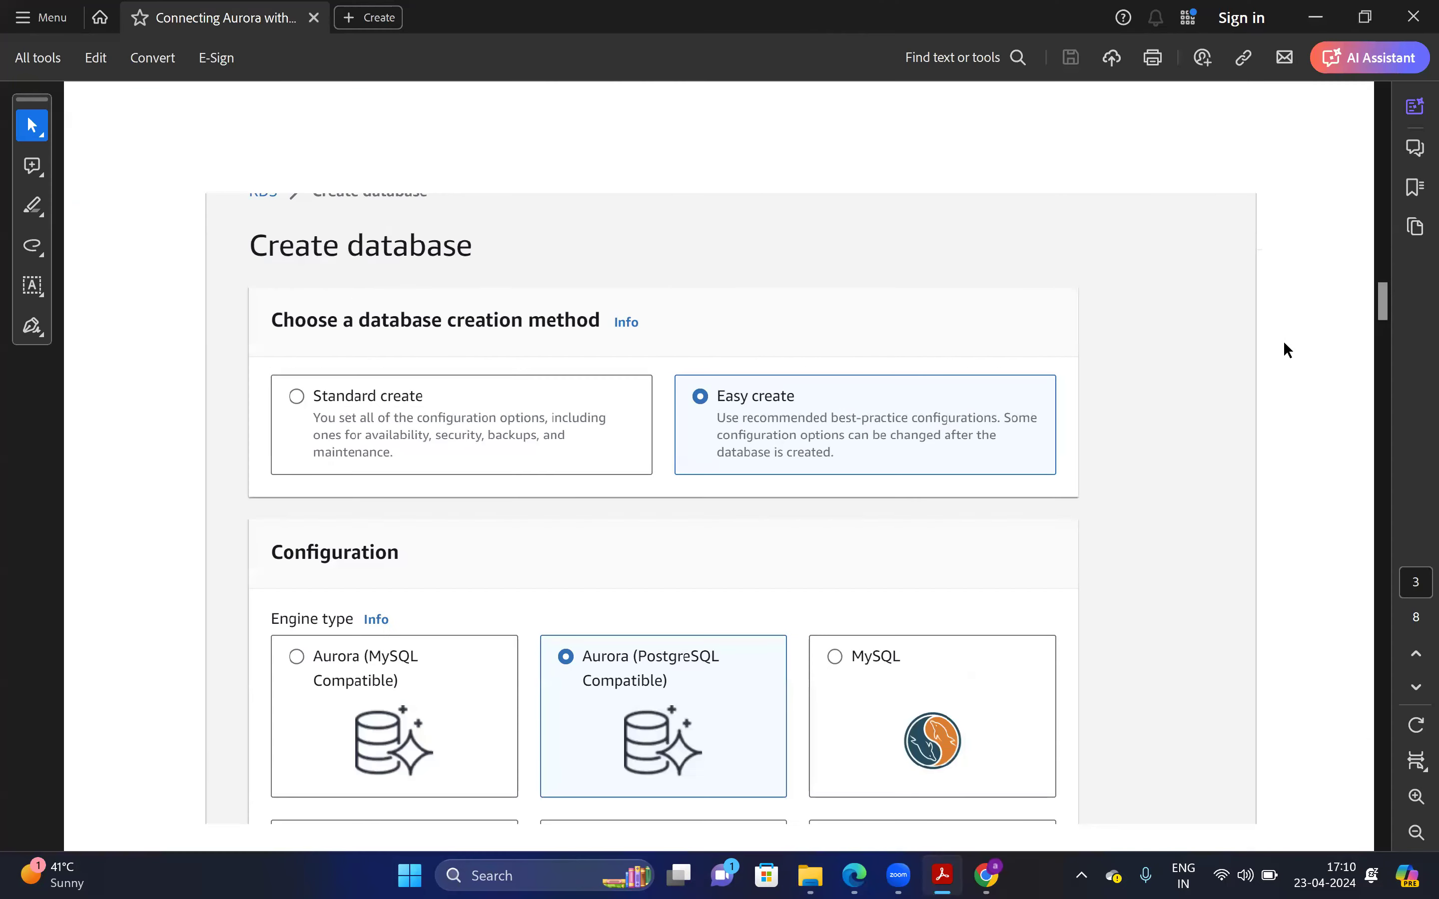
{"action": "left_click", "coordinate": [1387, 249]}
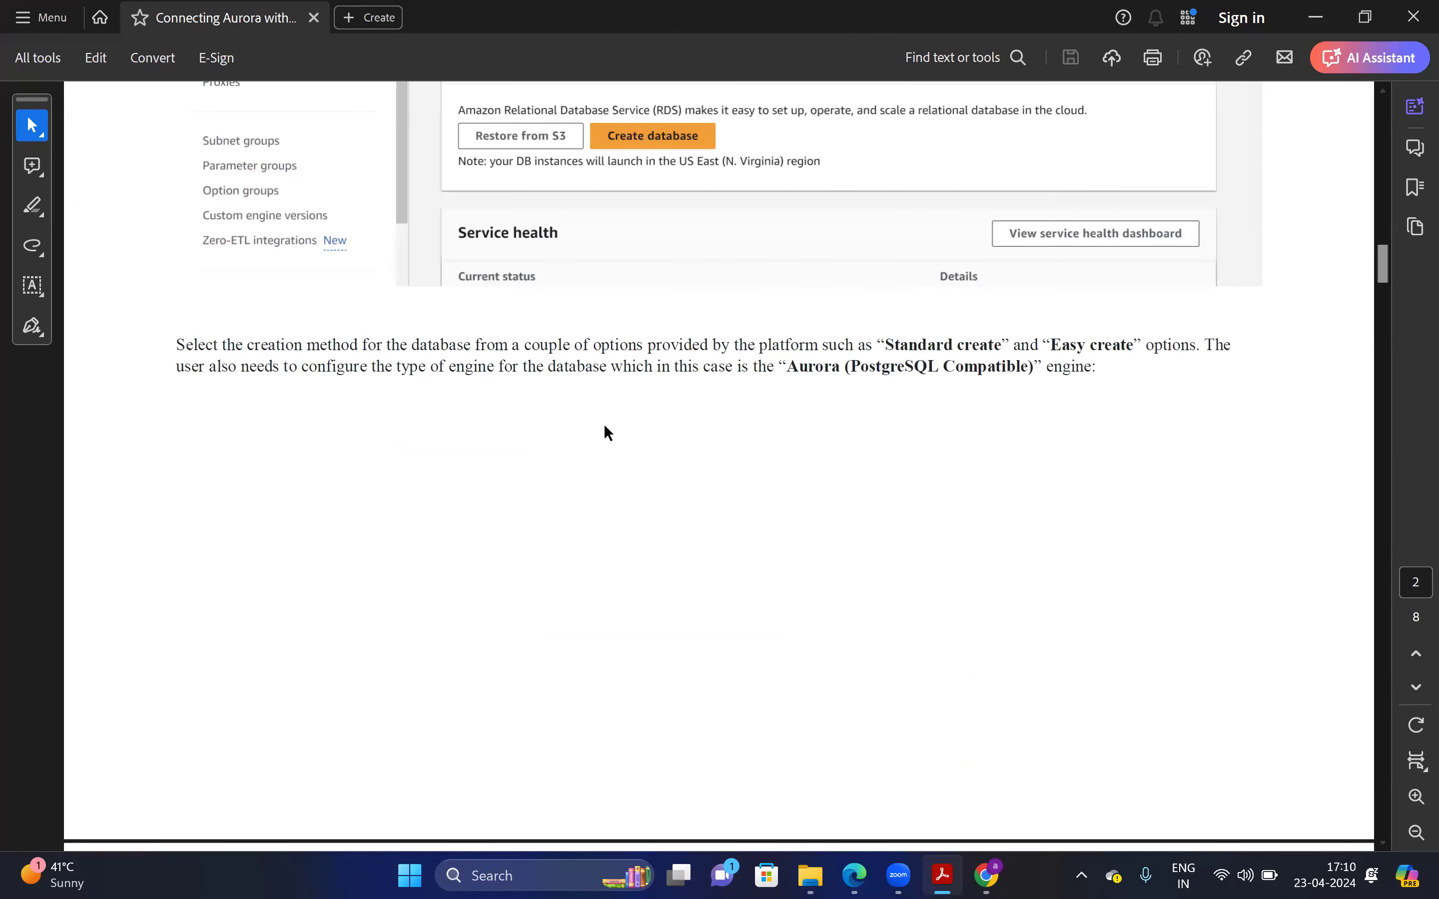
{"action": "mouse_move", "coordinate": [1377, 267]}
{"action": "left_mouse_down"}
{"action": "mouse_move", "coordinate": [1382, 233]}
{"action": "mouse_move", "coordinate": [1406, 299]}
{"action": "left_mouse_up"}
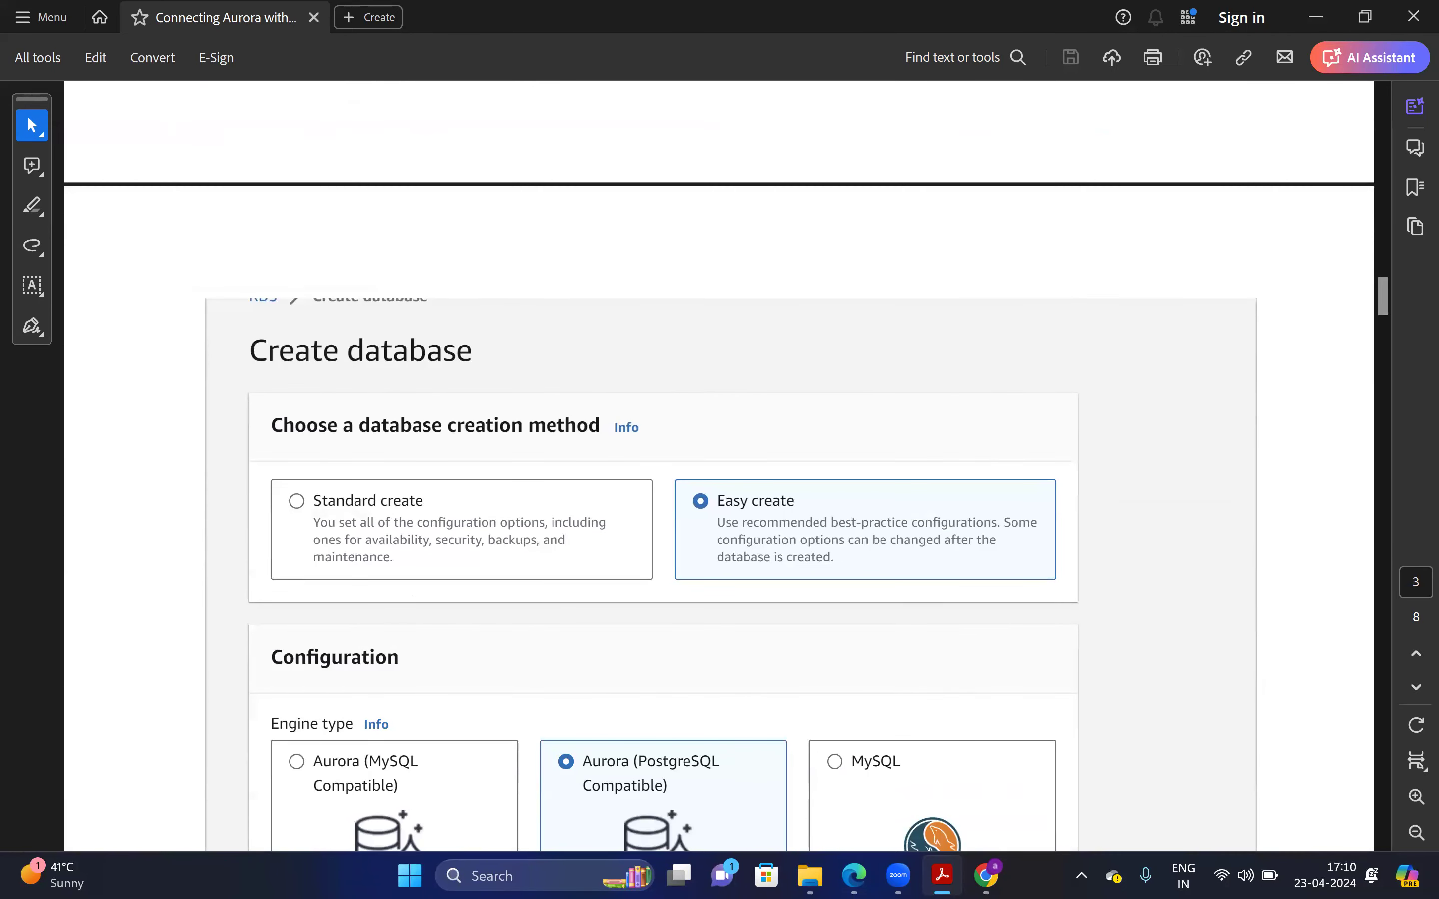
{"action": "key", "text": "alt+Tab"}
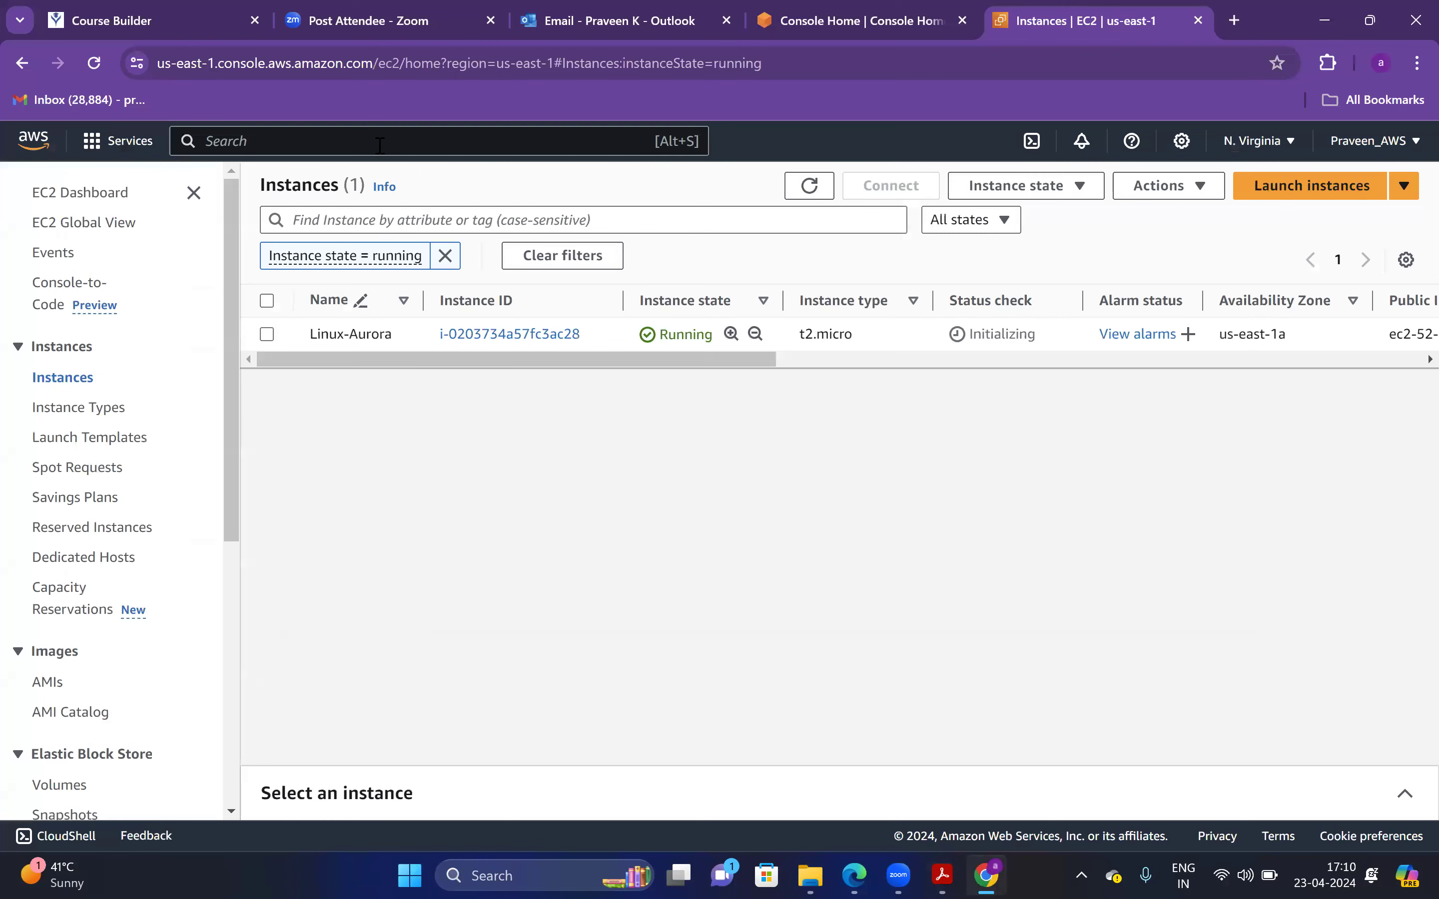
Search for rds and open the RDS console in its own tab
{"action": "left_click", "coordinate": [379, 143]}
{"action": "type", "text": "rds"}
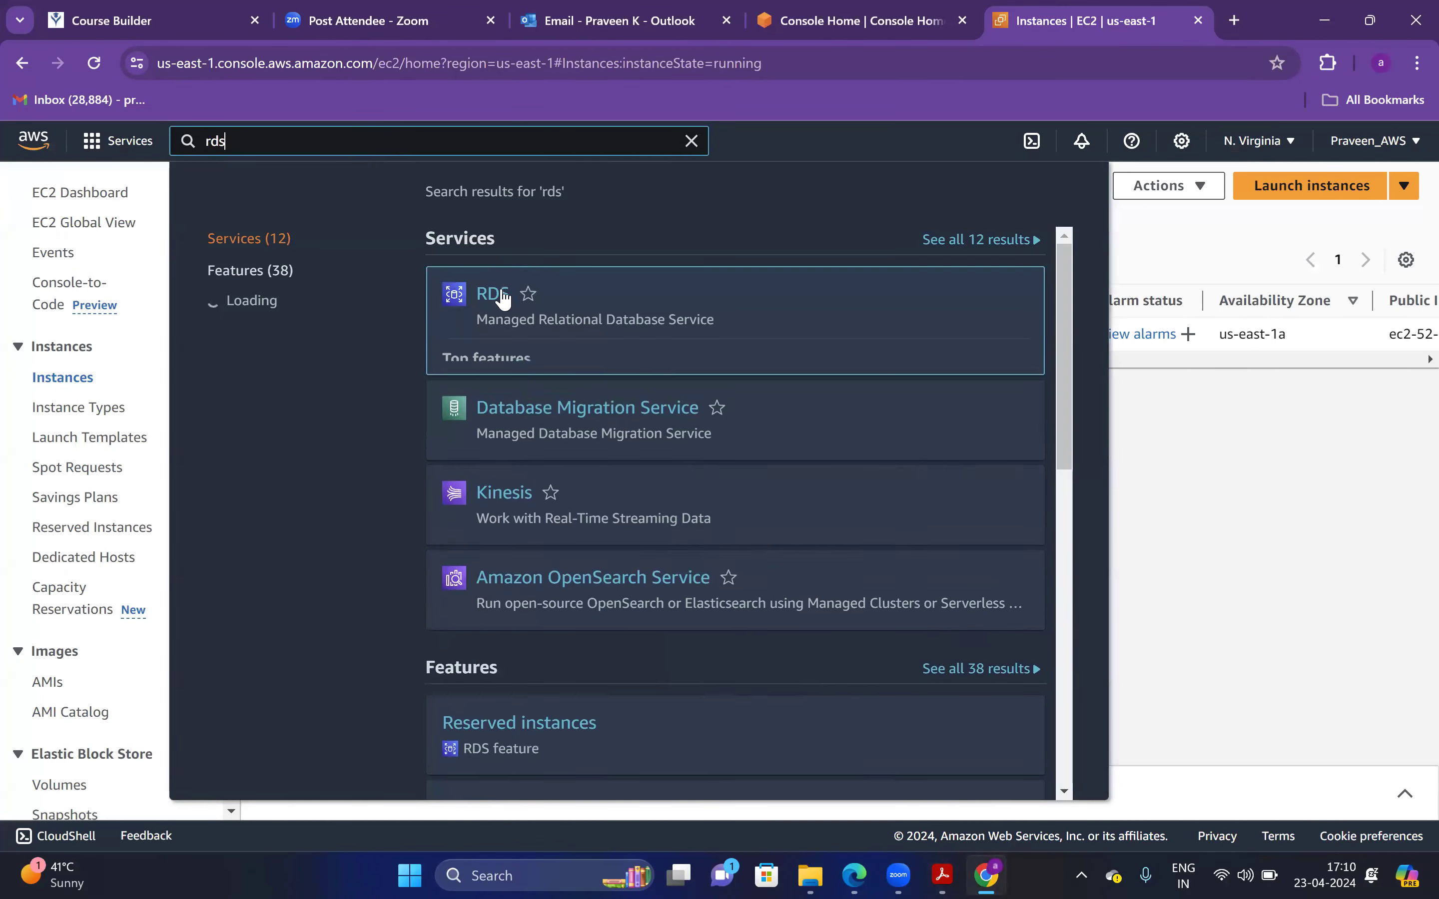
{"action": "middle_click", "coordinate": [524, 300]}
{"action": "left_click", "coordinate": [995, 121]}
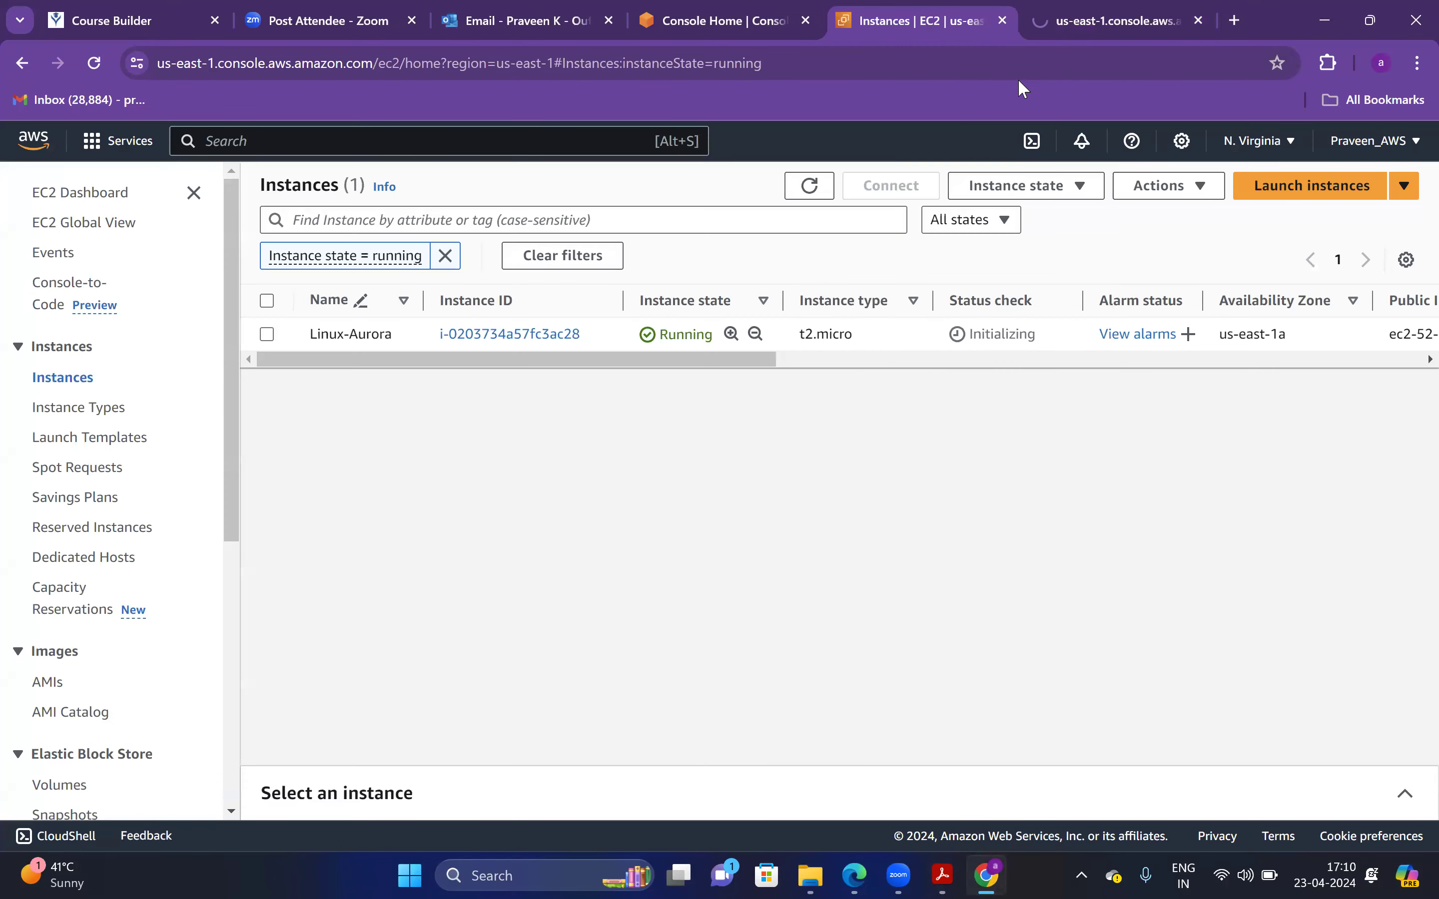
{"action": "left_click", "coordinate": [1112, 20]}
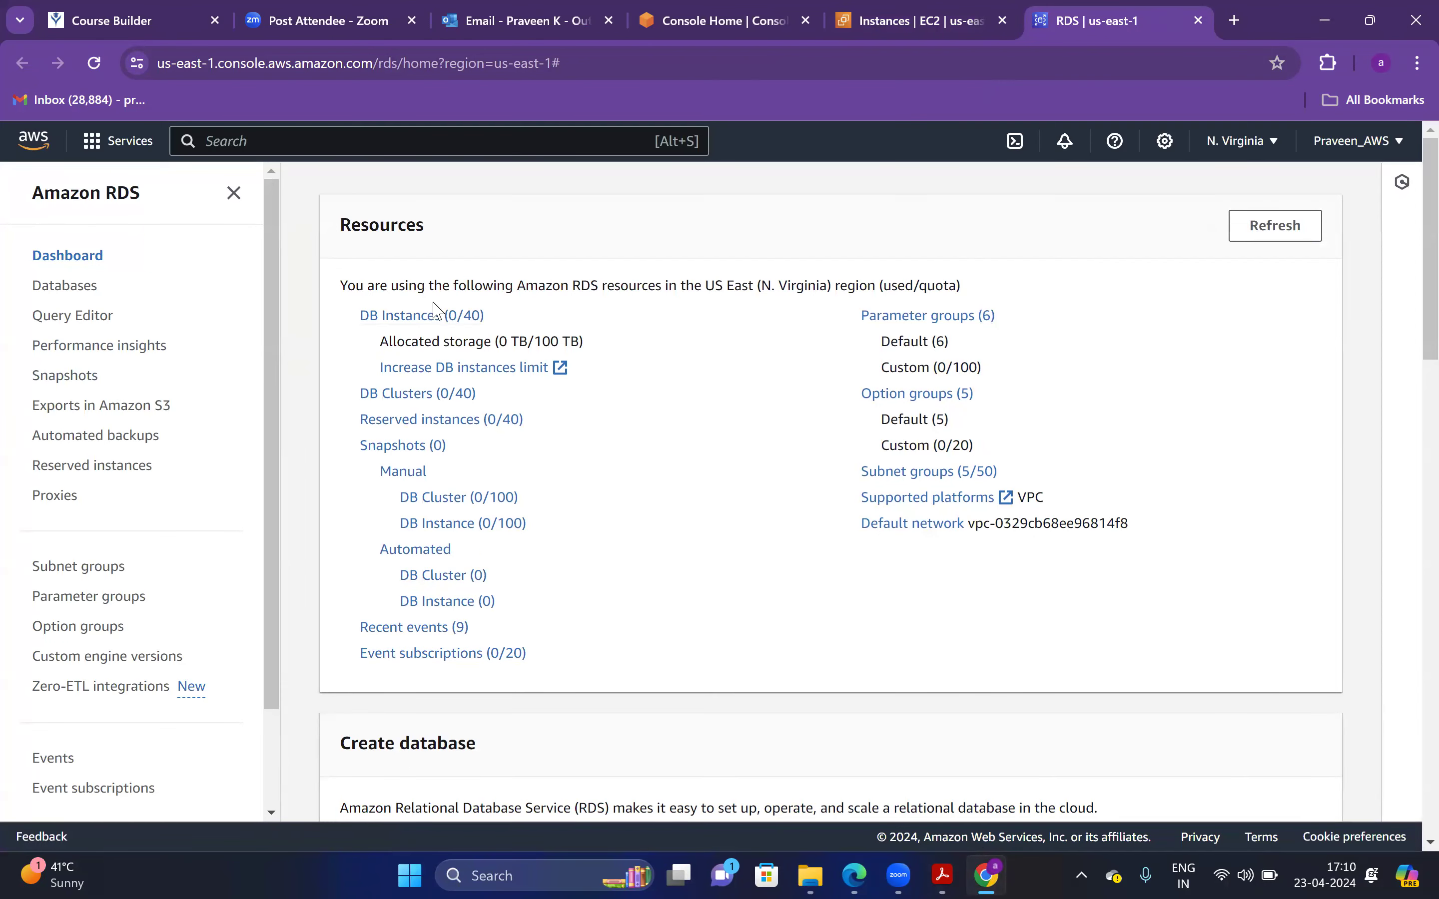
Go to RDS Databases, glance at the guide, and return to the Create database form
{"action": "left_click", "coordinate": [77, 287]}
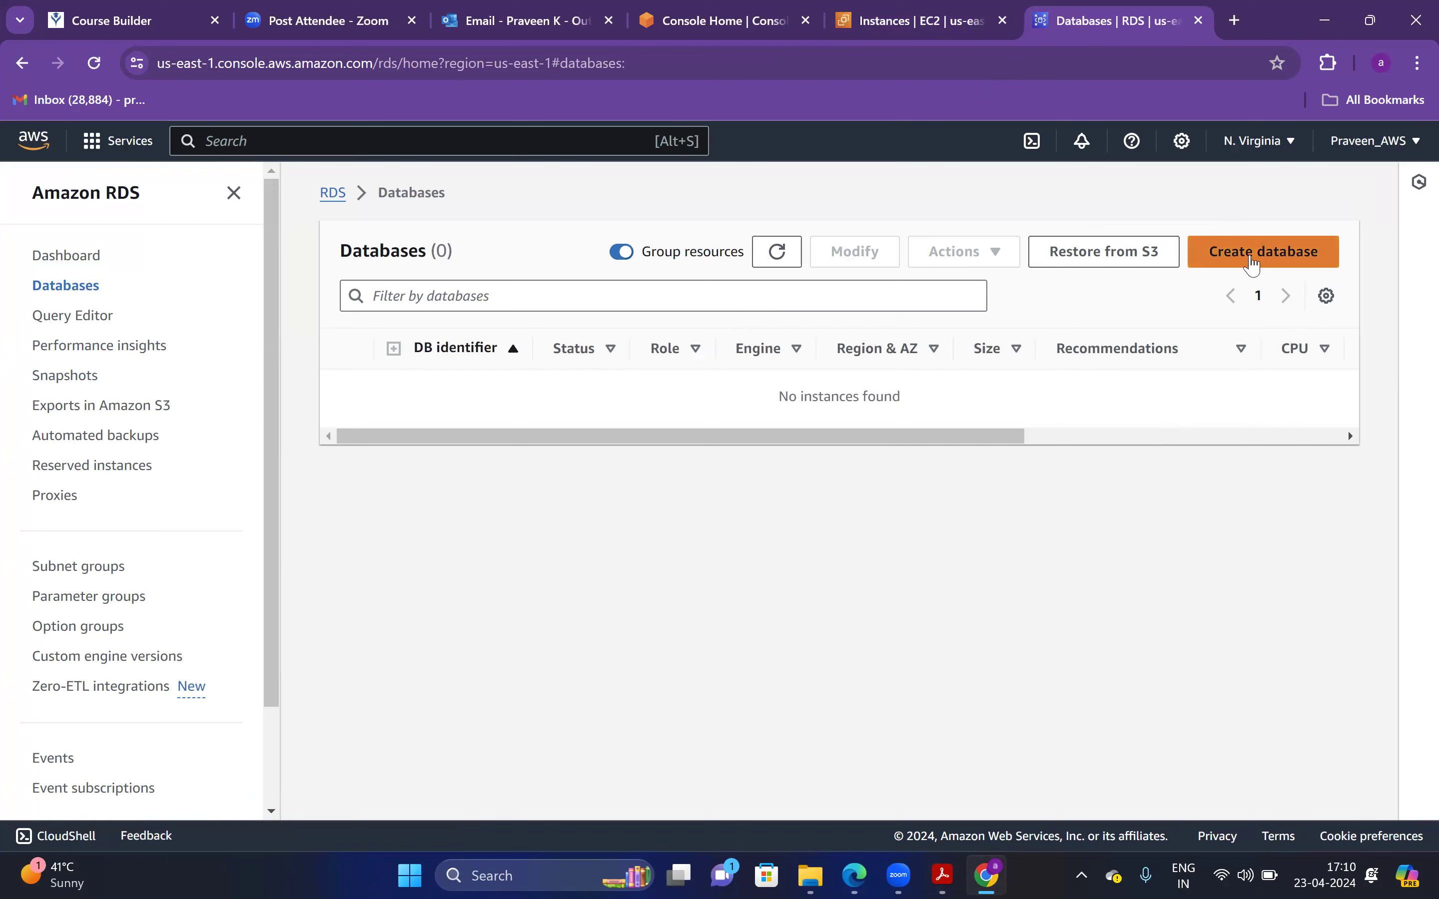
{"action": "left_click", "coordinate": [950, 874]}
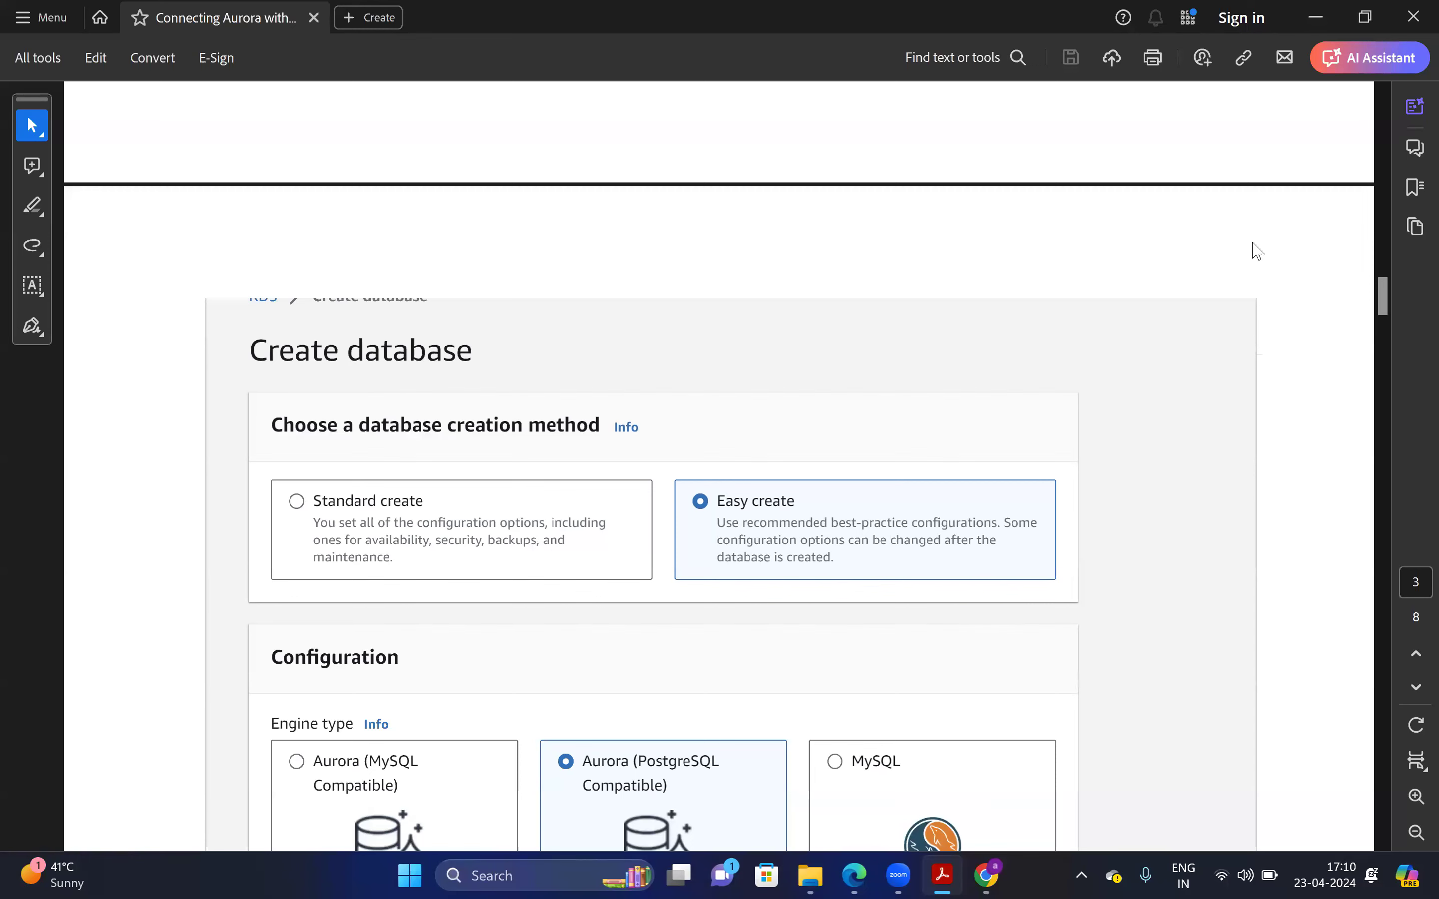
{"action": "key", "text": "alt+Tab"}
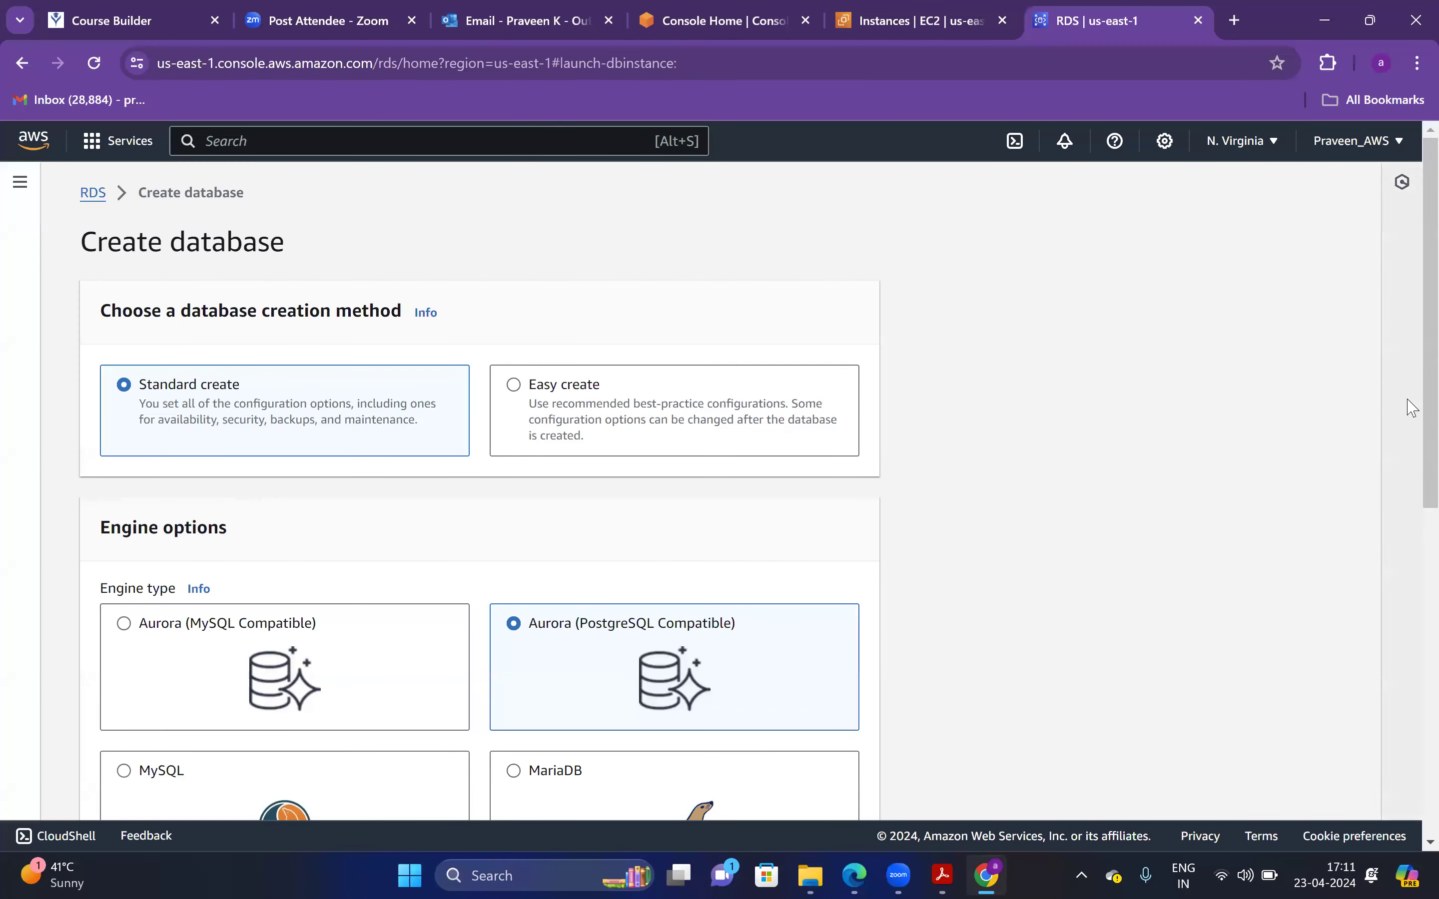
Choose Easy create and scroll to the Dev/Test (db.t4g.large) instance size, checking the guide
{"action": "scroll", "coordinate": [1416, 408], "scroll_direction": "down", "scroll_amount": 1}
{"action": "left_click", "coordinate": [592, 339]}
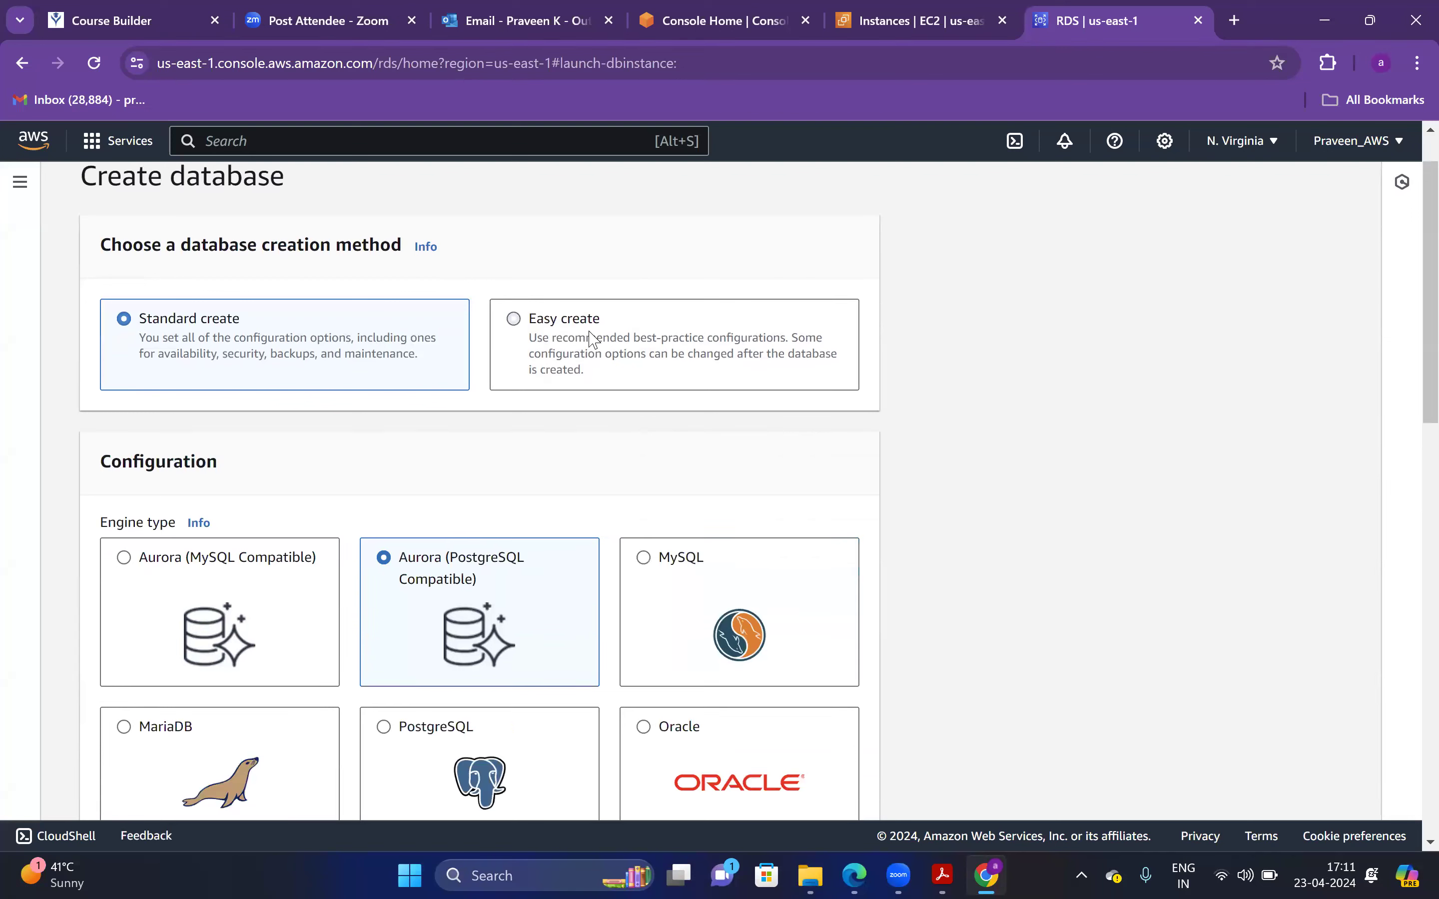
{"action": "scroll", "coordinate": [1412, 410], "scroll_direction": "down", "scroll_amount": 1}
{"action": "scroll", "coordinate": [1413, 416], "scroll_direction": "down", "scroll_amount": 4}
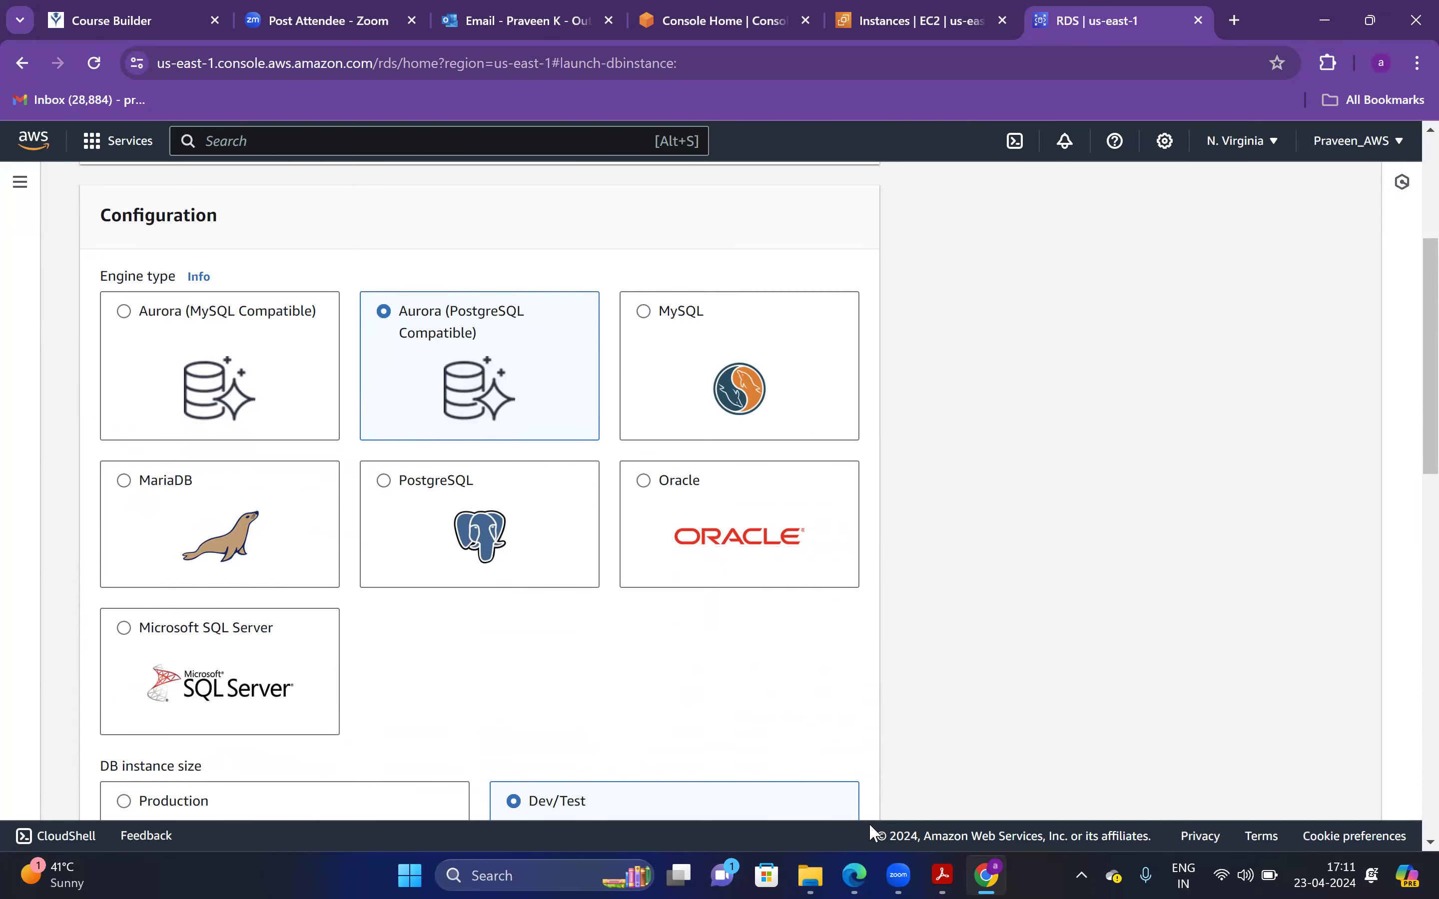
{"action": "key", "text": "alt+Tab"}
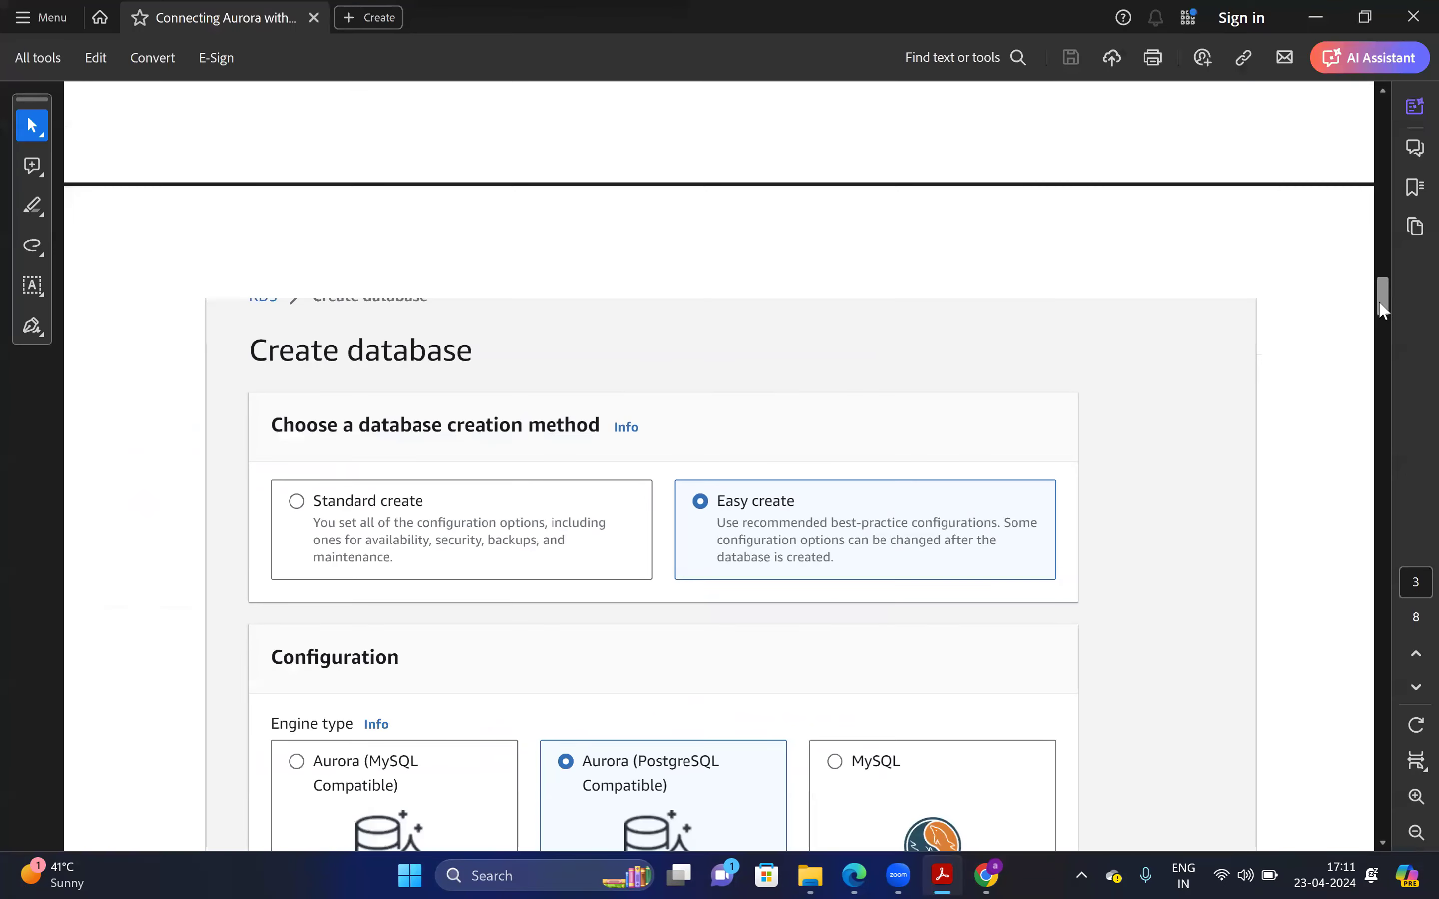
{"action": "scroll", "coordinate": [1394, 324], "scroll_direction": "down", "scroll_amount": 10}
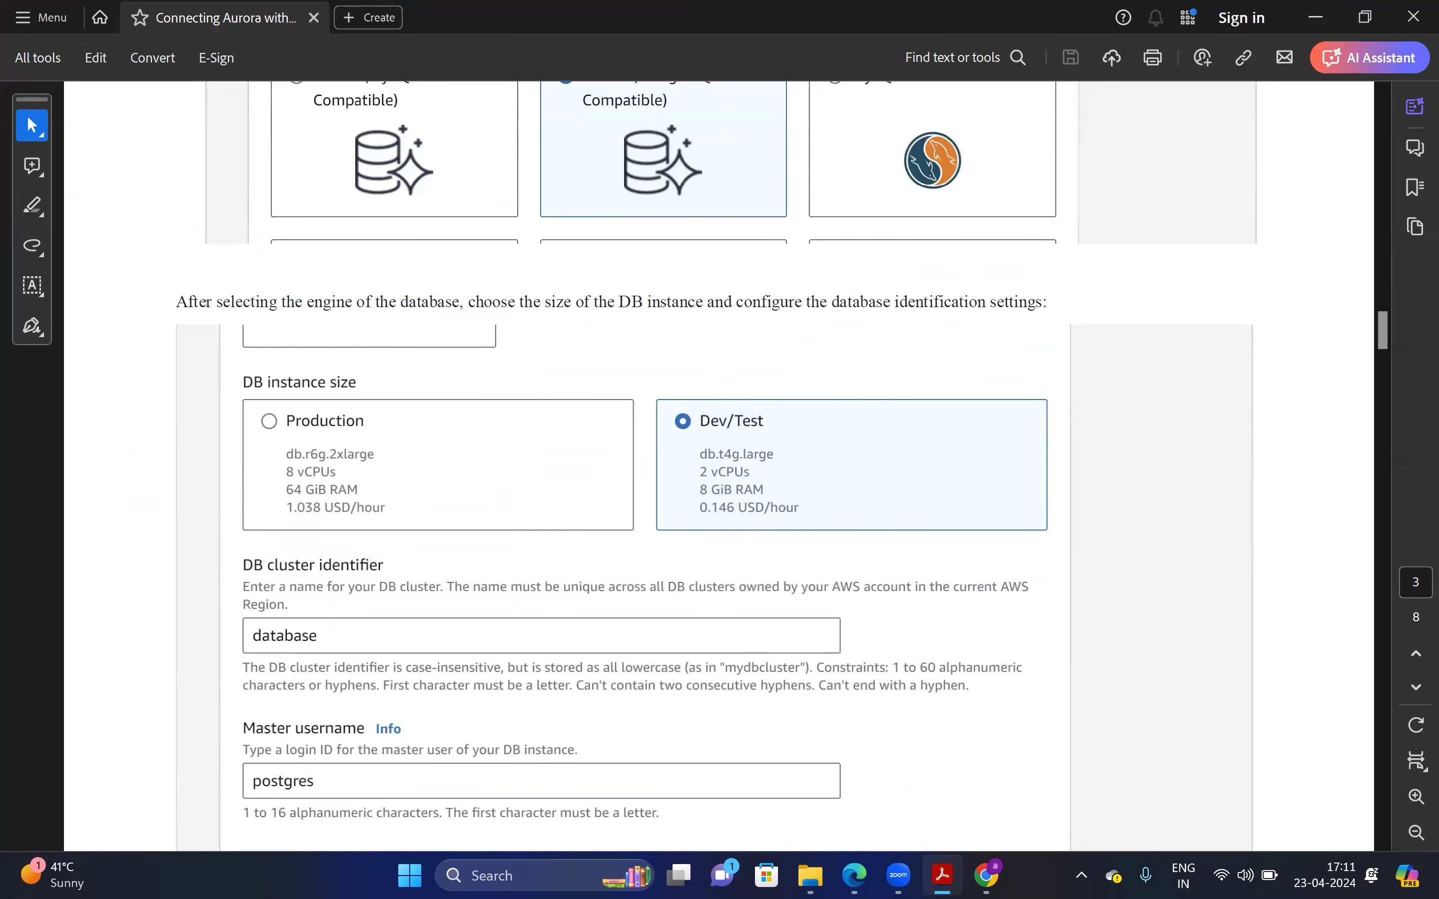
{"action": "key", "text": "alt+Tab"}
{"action": "scroll", "coordinate": [1413, 458], "scroll_direction": "down", "scroll_amount": 5}
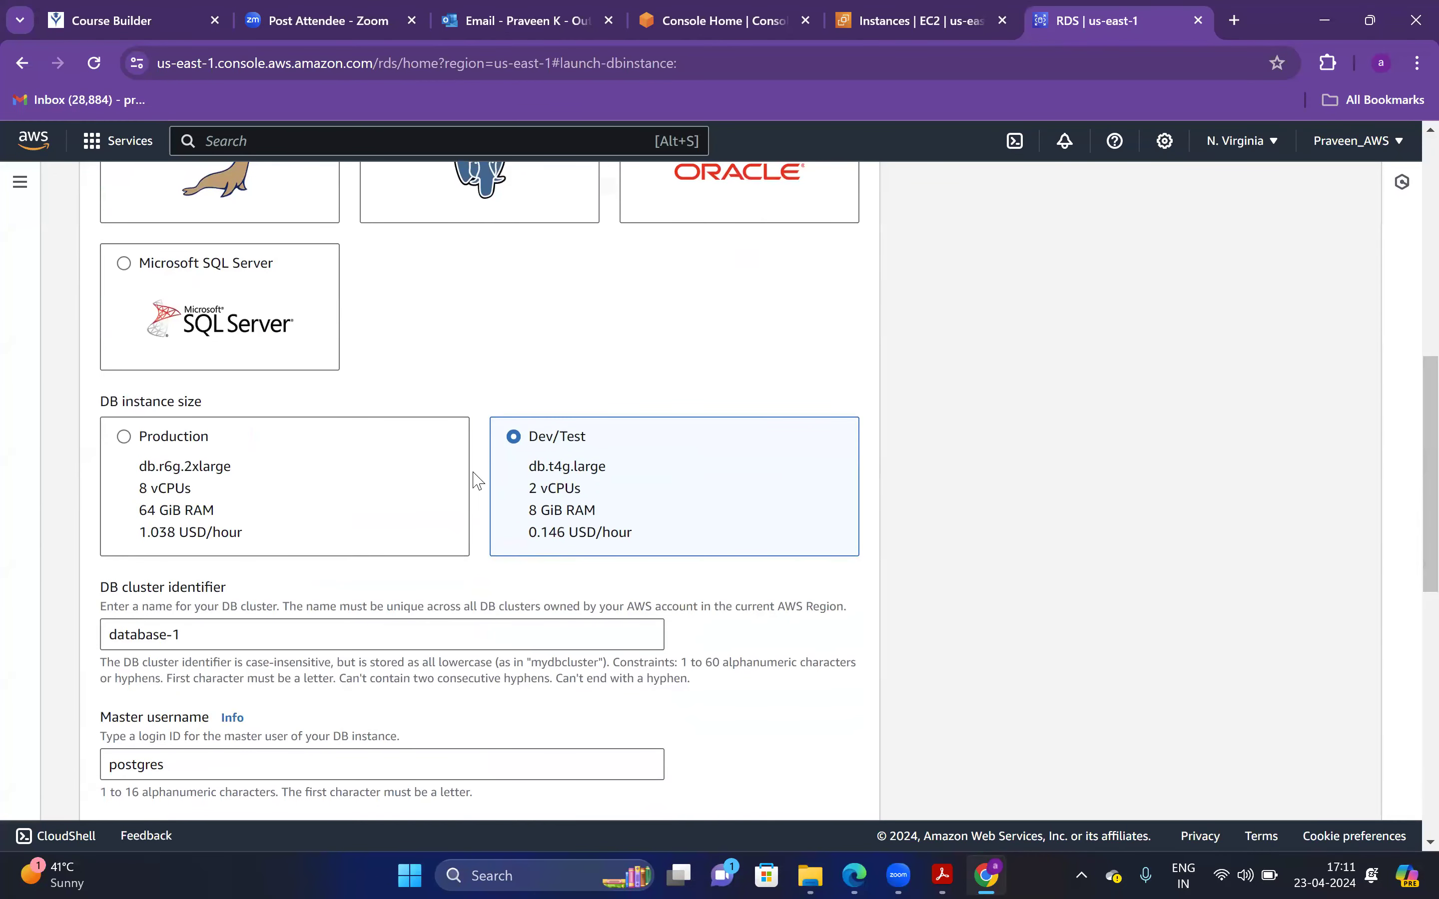
Compare Production's 8 vCPUs and 64 GiB RAM, then keep the Dev/Test instance size
{"action": "left_click", "coordinate": [154, 470]}
{"action": "triple_click", "coordinate": [153, 487]}
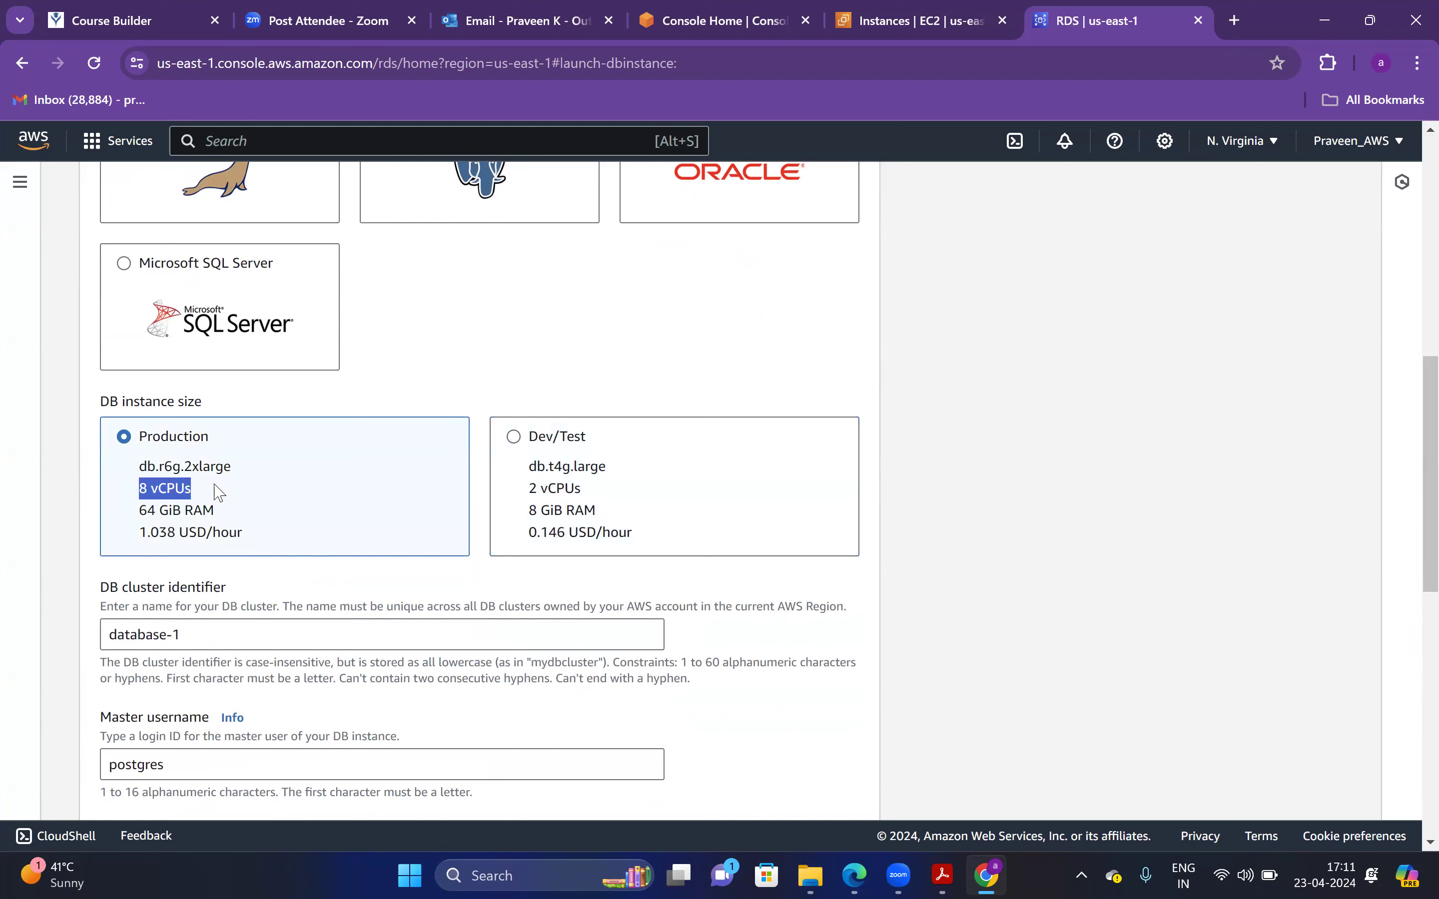
{"action": "left_click_drag", "start_coordinate": [116, 513], "coordinate": [209, 510]}
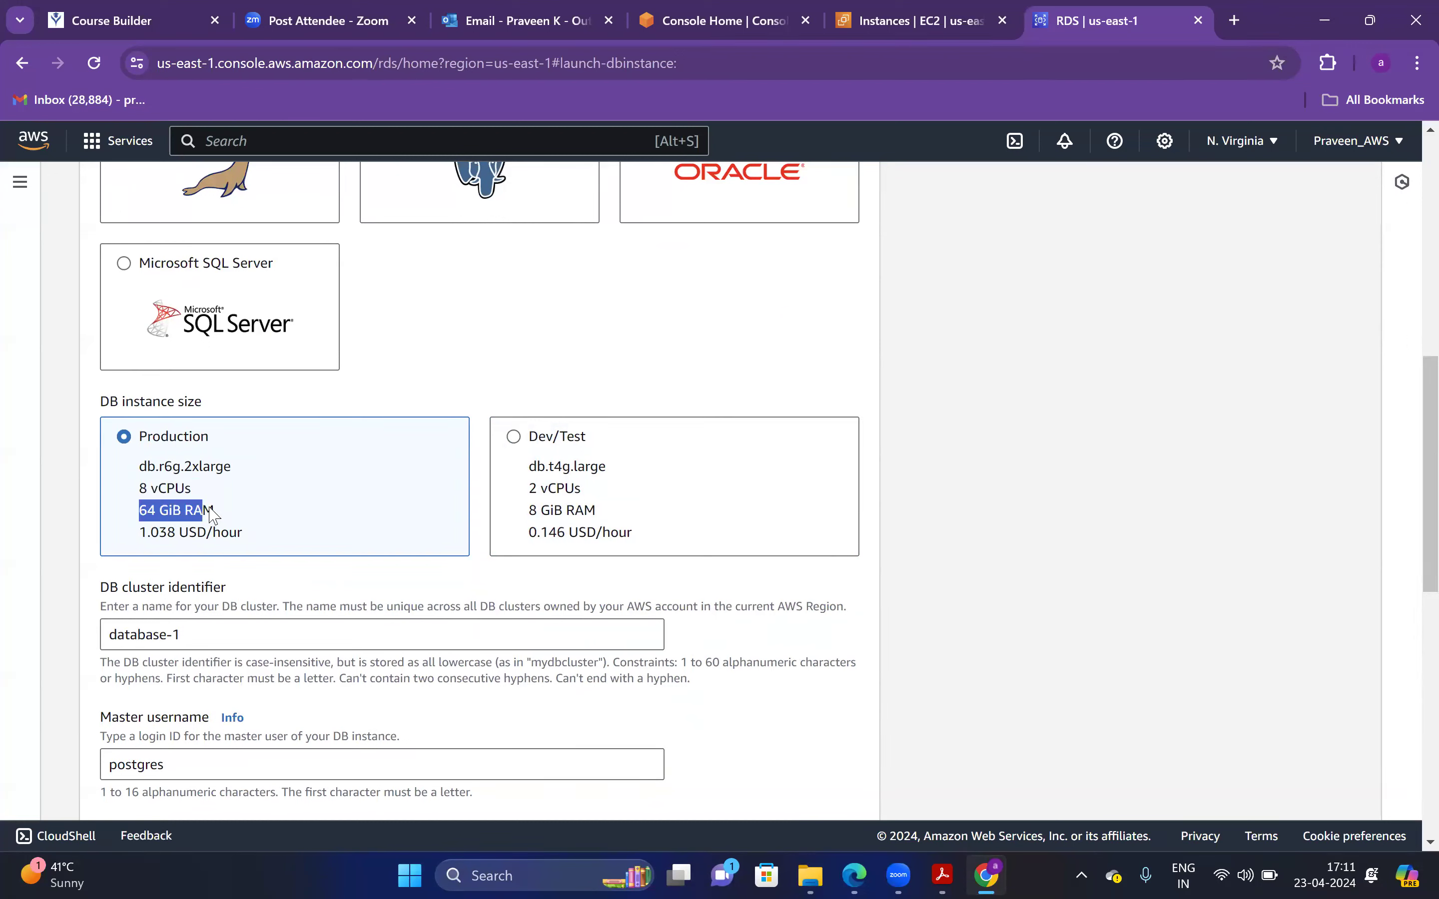
{"action": "left_click", "coordinate": [515, 439]}
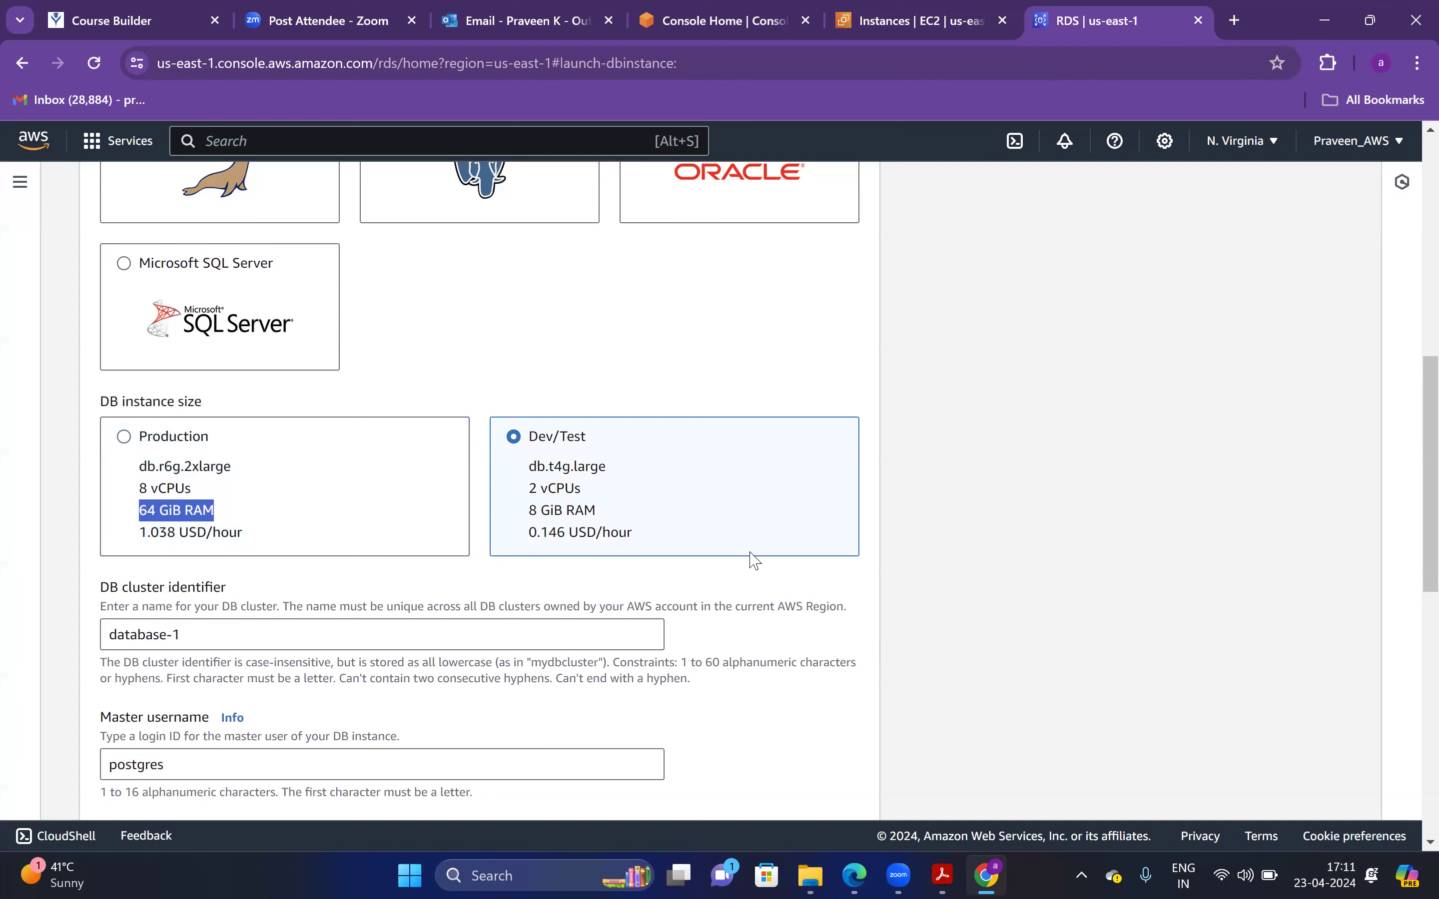
{"action": "scroll", "coordinate": [1411, 594], "scroll_direction": "down", "scroll_amount": 5}
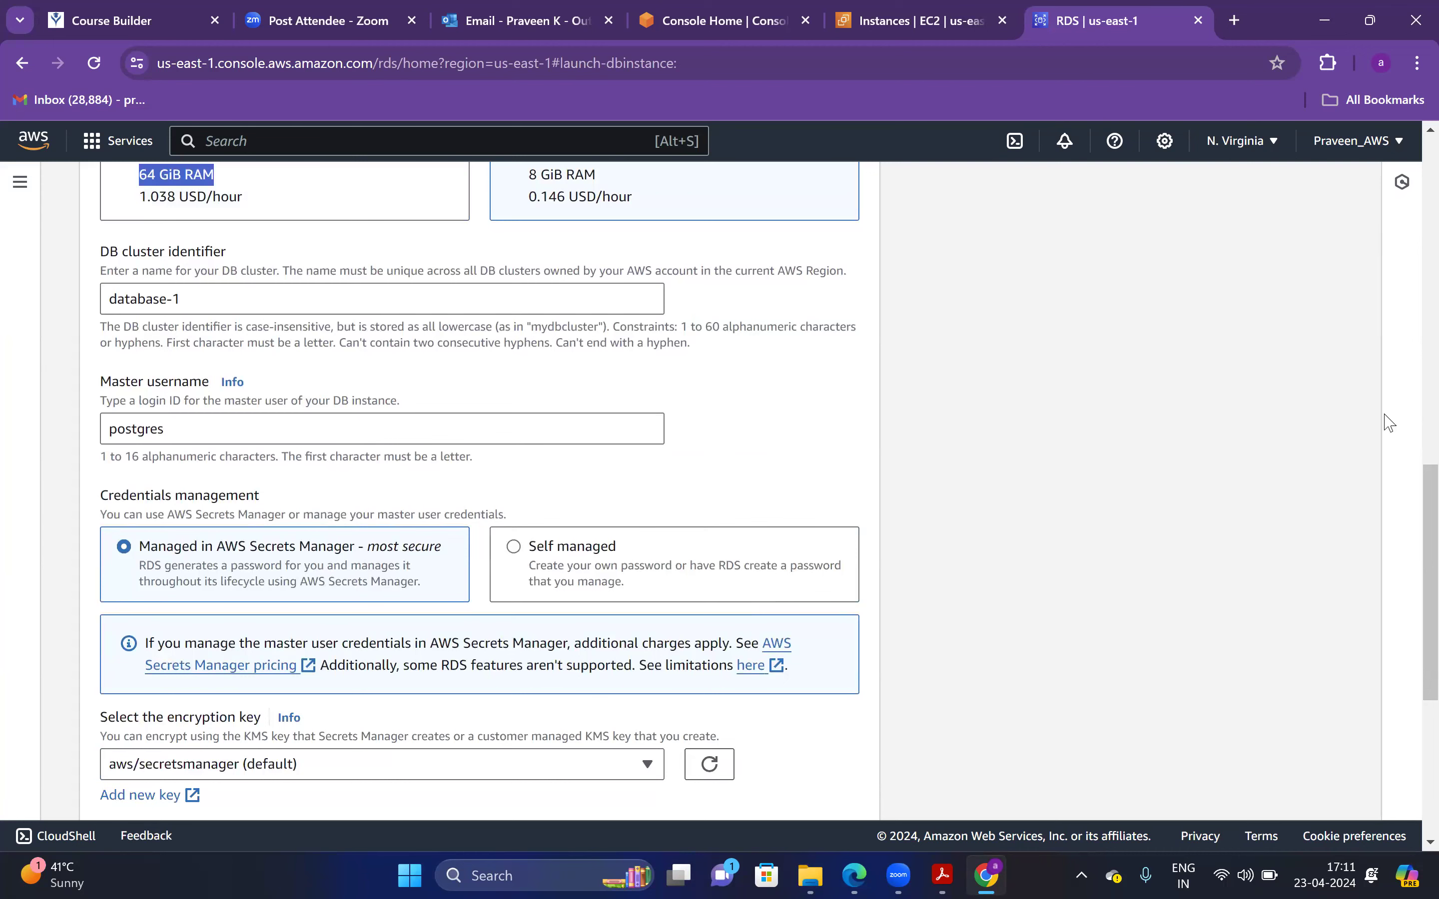
{"action": "key", "text": "alt+Tab"}
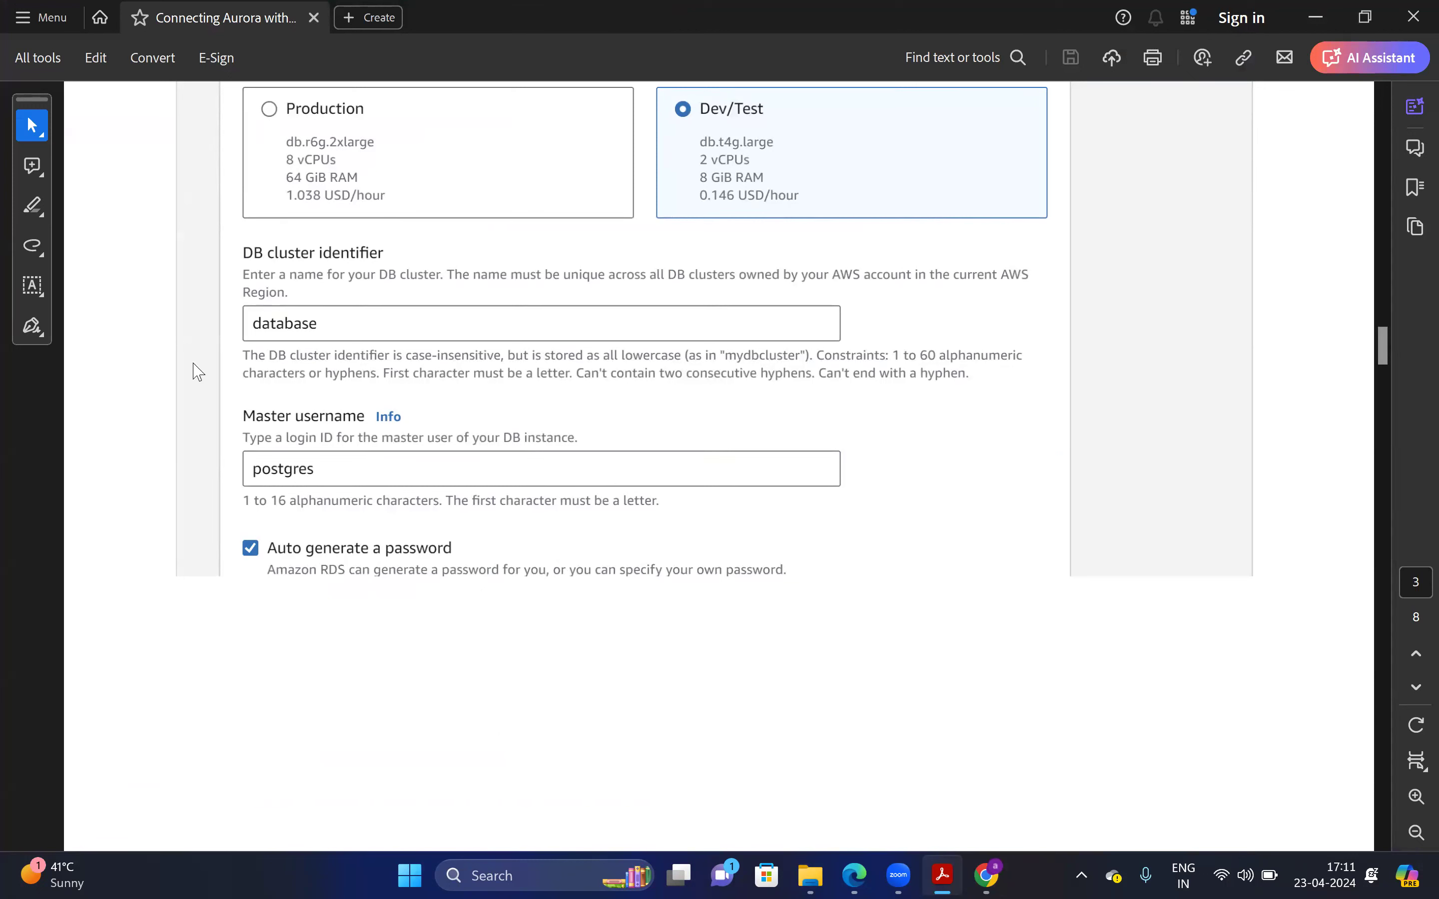
{"action": "key", "text": "alt+Tab"}
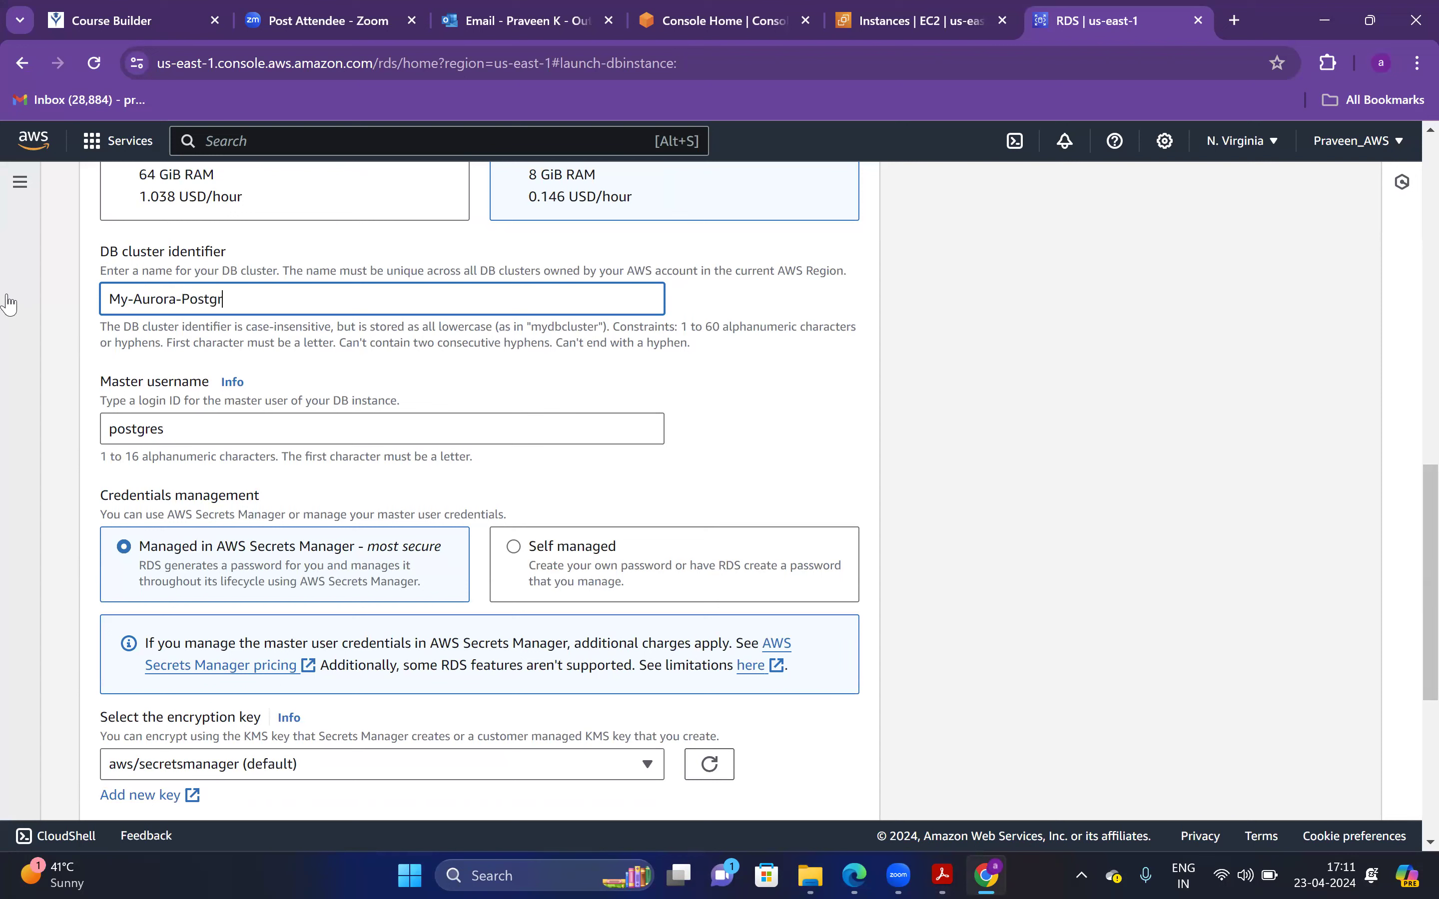
Change the master username to postgres
{"action": "left_click_drag", "start_coordinate": [241, 436], "coordinate": [124, 428]}
{"action": "key", "text": "BackSpace"}
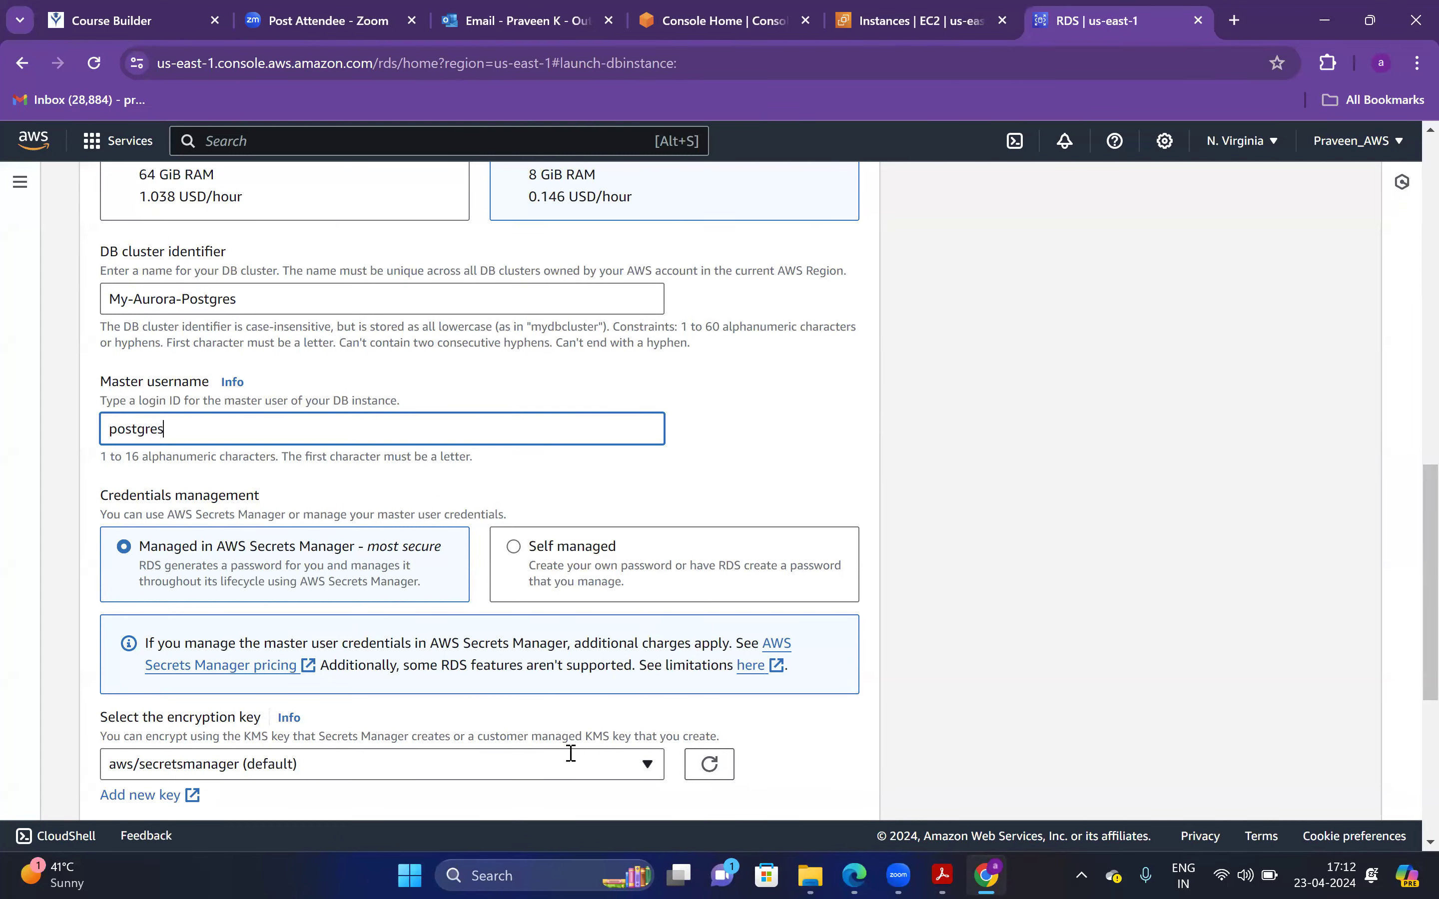
{"action": "type", "text": "stgres"}
Read ahead in the PDF setup guide, then return to the Create database form
{"action": "left_click", "coordinate": [942, 875]}
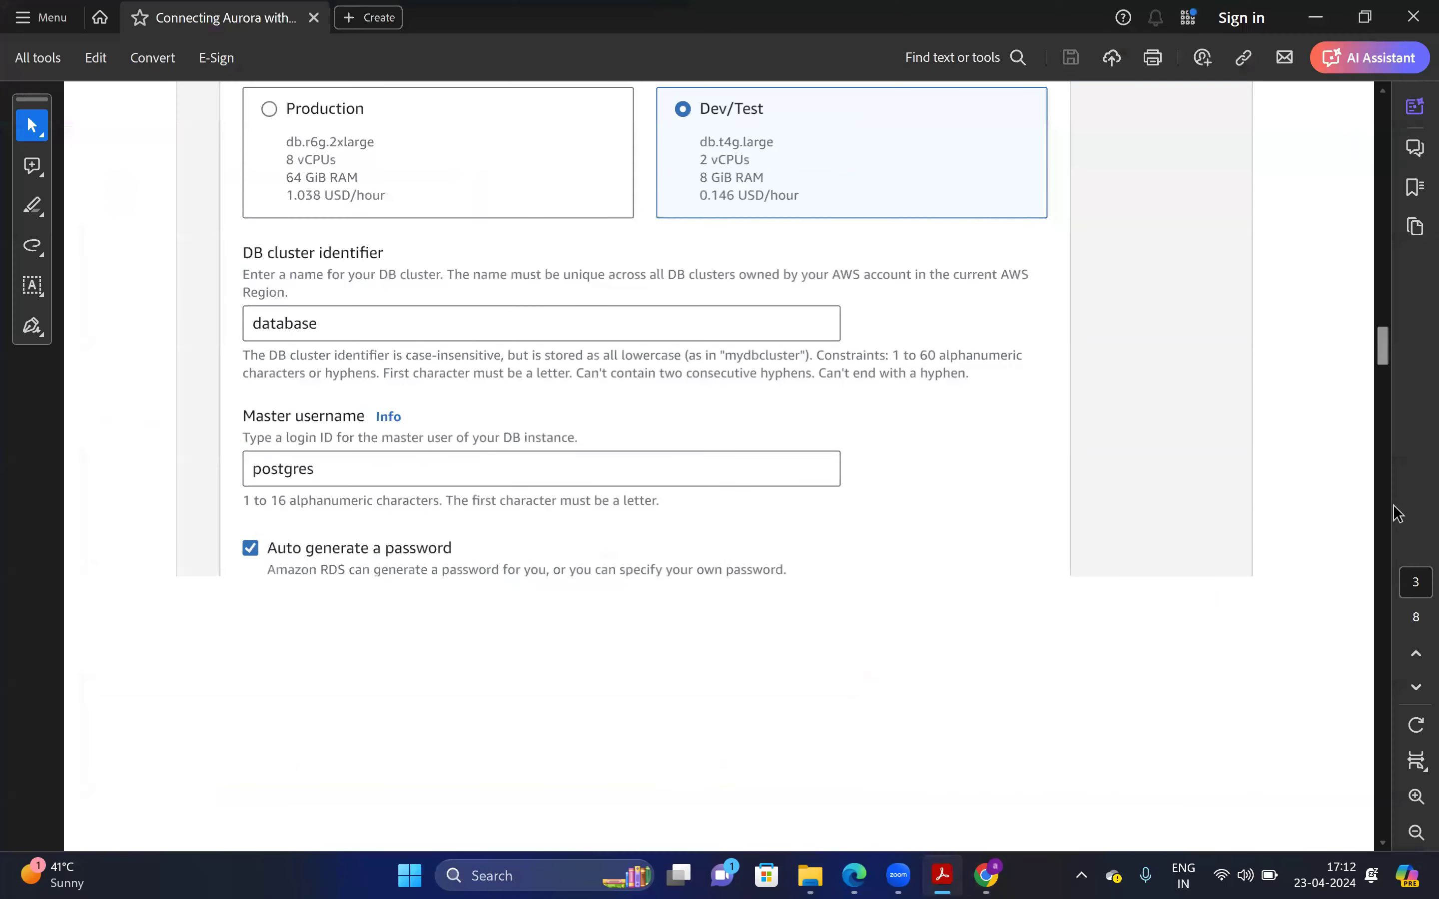
{"action": "scroll", "coordinate": [1385, 373], "scroll_direction": "down", "scroll_amount": 10}
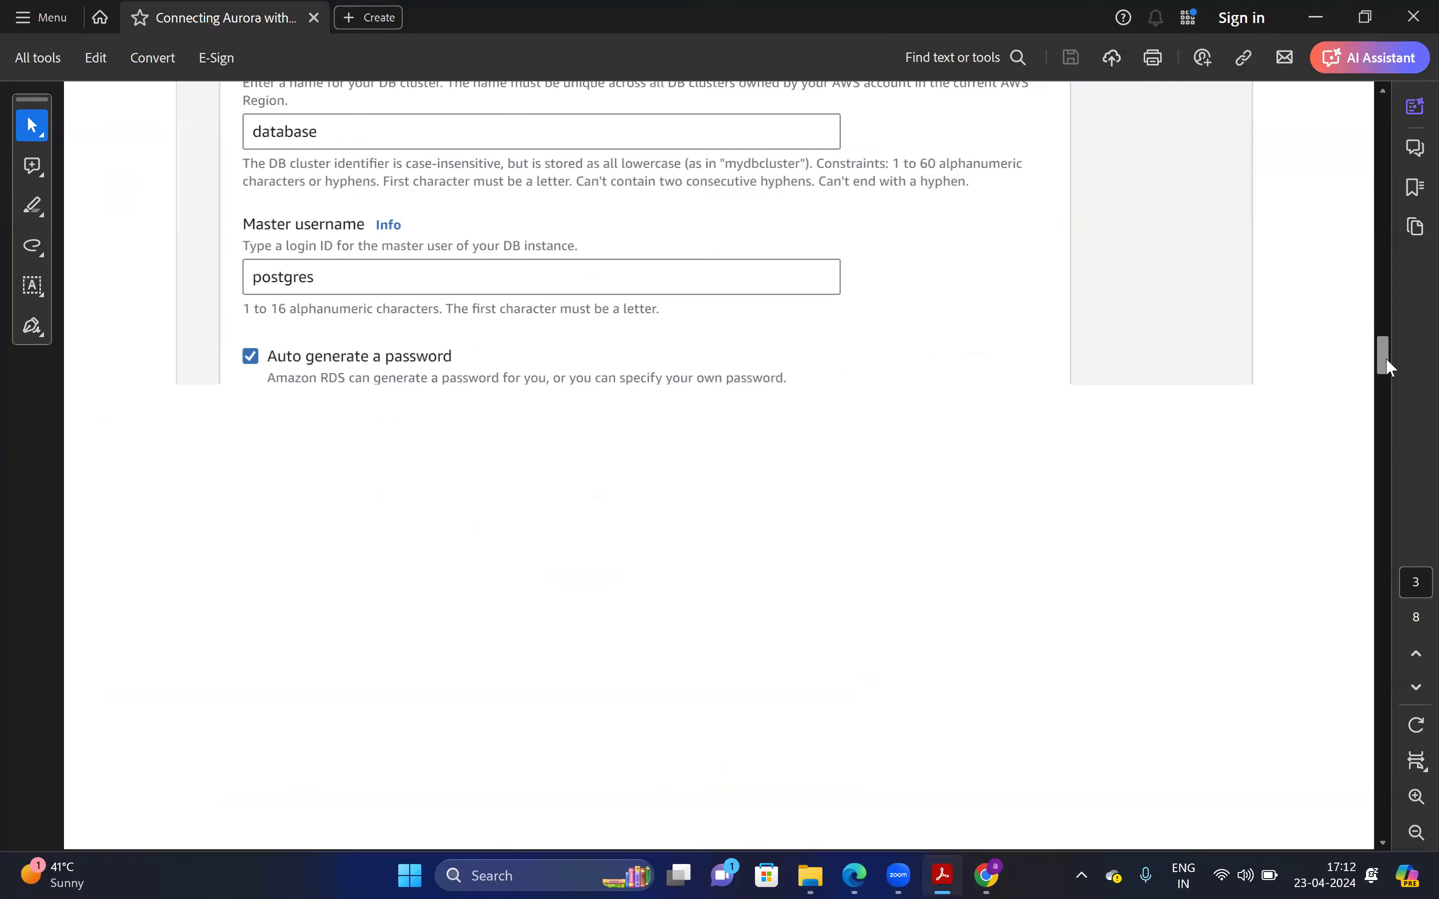
{"action": "scroll", "coordinate": [1394, 383], "scroll_direction": "down", "scroll_amount": 5}
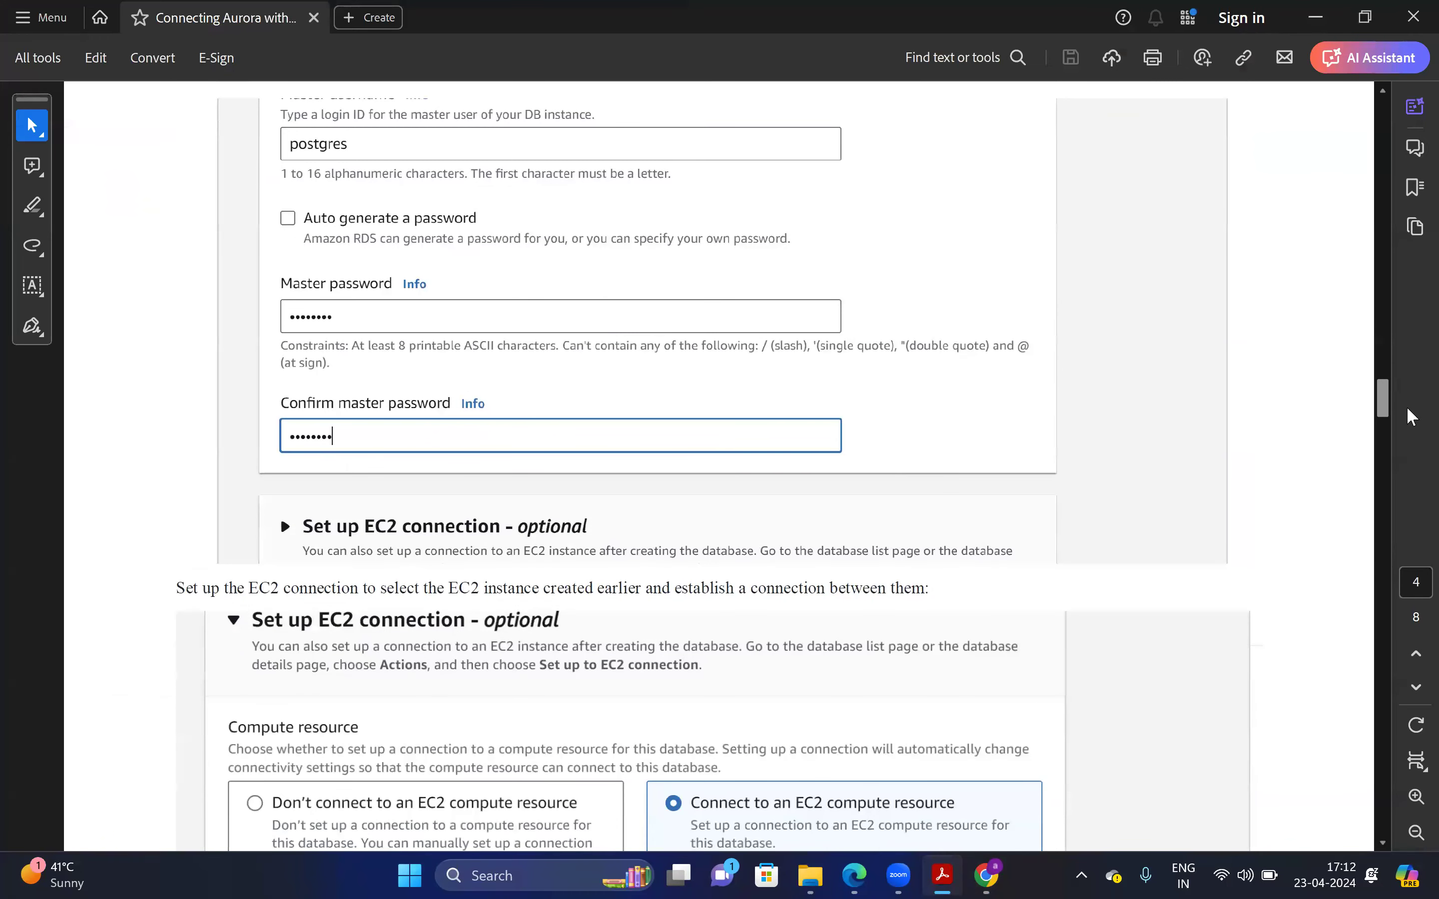
{"action": "scroll", "coordinate": [389, 443], "scroll_direction": "down", "scroll_amount": 5}
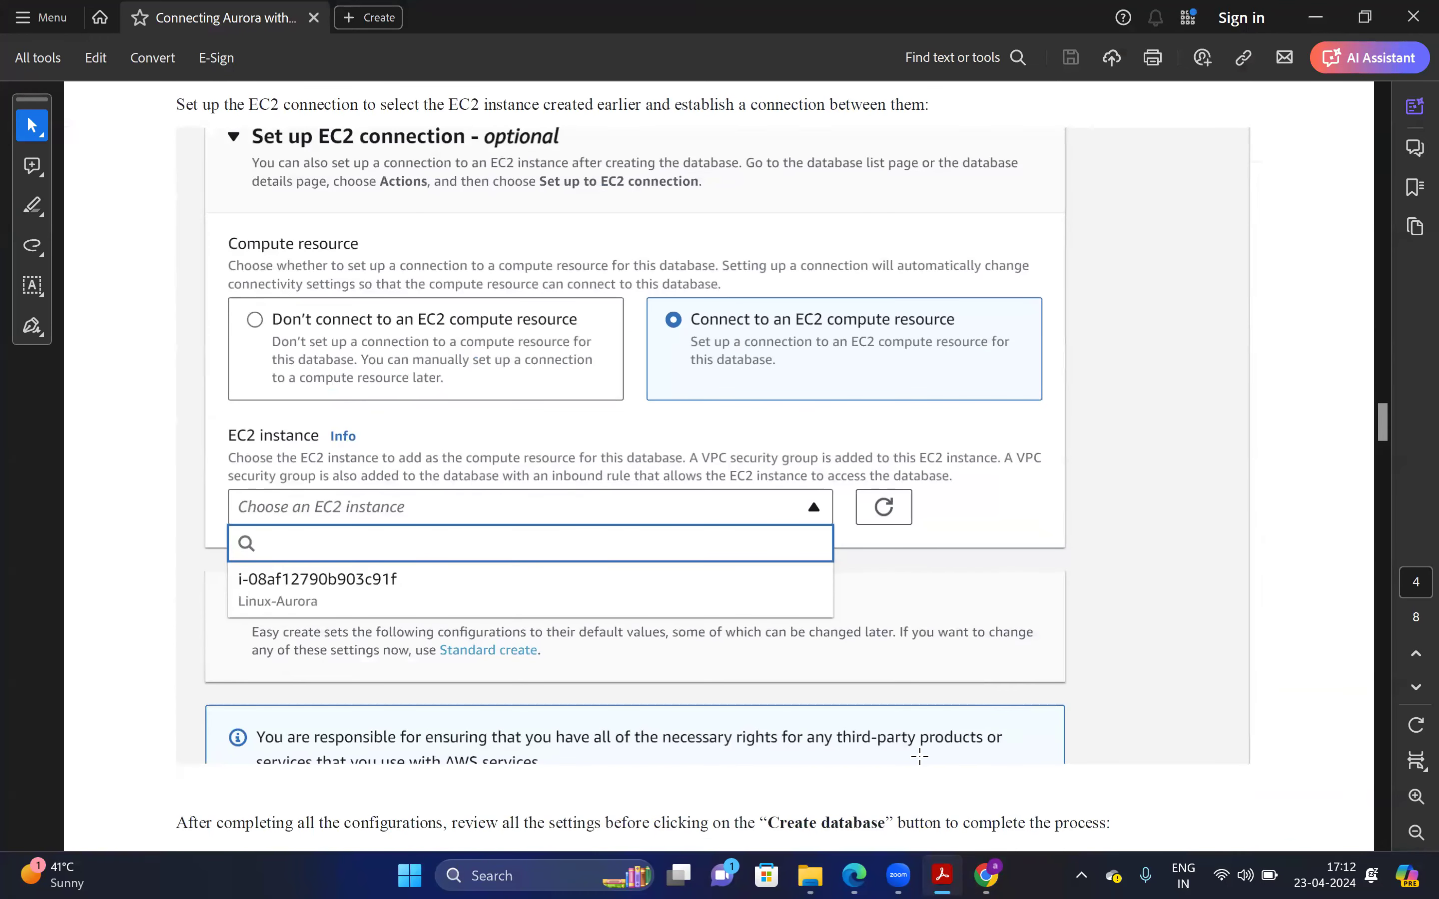
{"action": "left_click", "coordinate": [985, 874]}
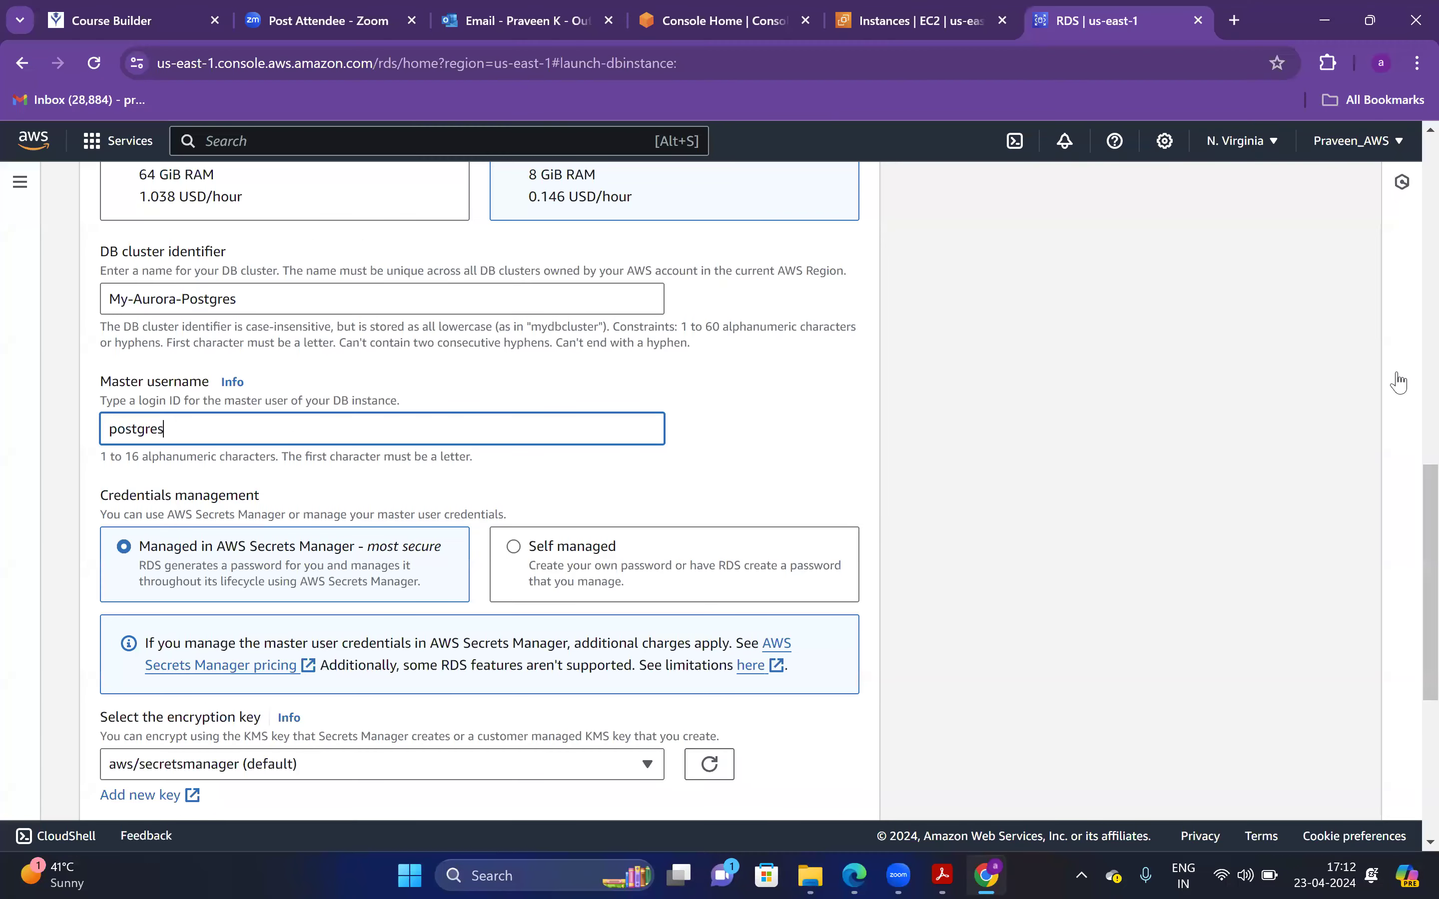
{"action": "scroll", "coordinate": [1412, 556], "scroll_direction": "down", "scroll_amount": 4}
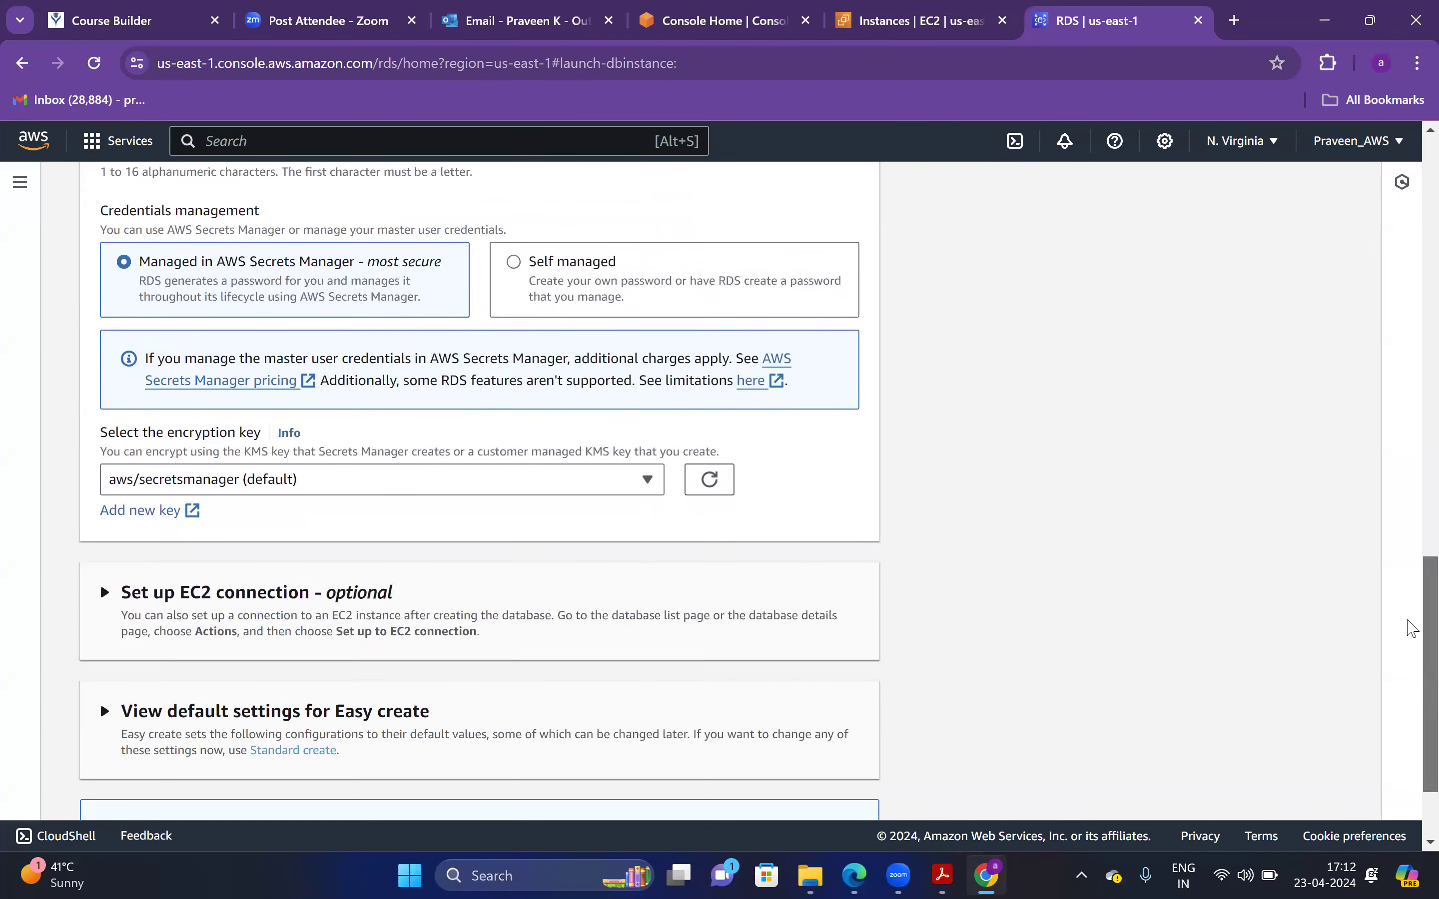
{"action": "scroll", "coordinate": [1412, 613], "scroll_direction": "up", "scroll_amount": 6}
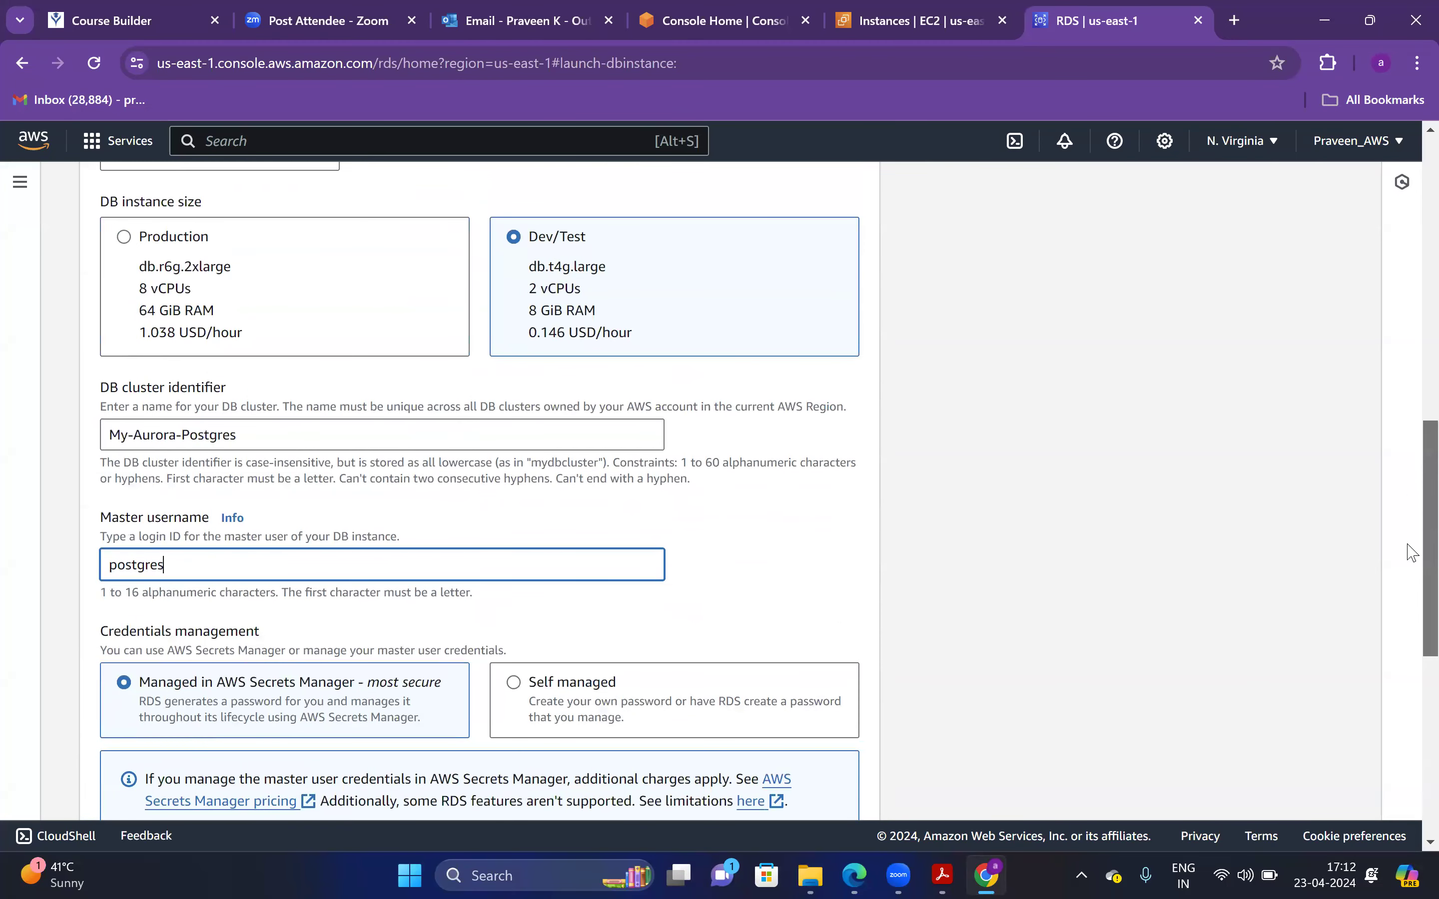
{"action": "scroll", "coordinate": [713, 523], "scroll_direction": "down", "scroll_amount": 5}
Switch credentials management to Self managed, checking the setup guide's instructions
{"action": "left_click", "coordinate": [534, 385]}
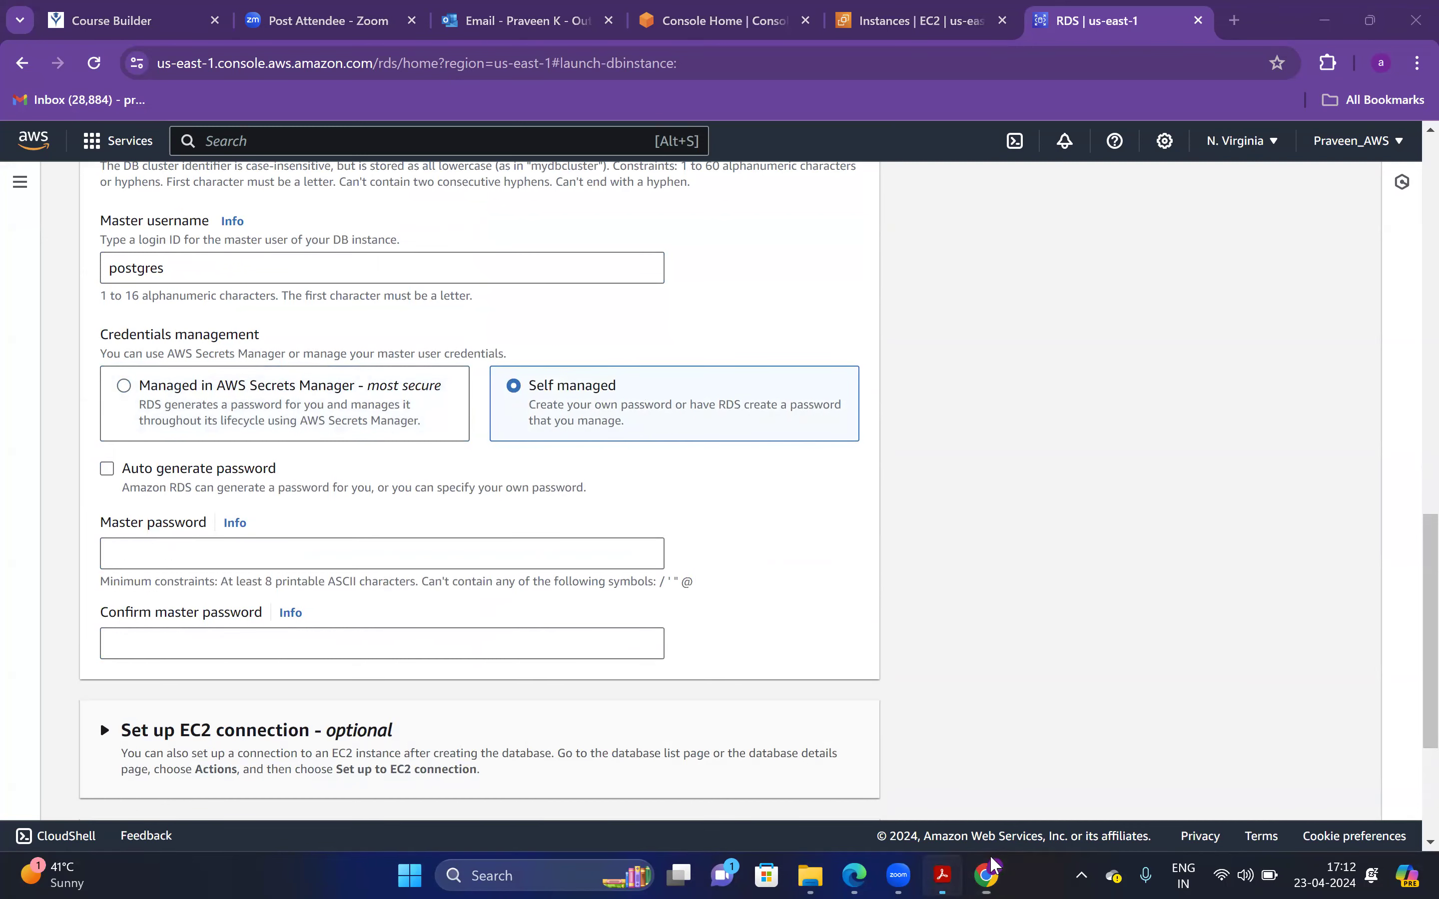
{"action": "left_click", "coordinate": [943, 874]}
{"action": "left_click", "coordinate": [1377, 389]}
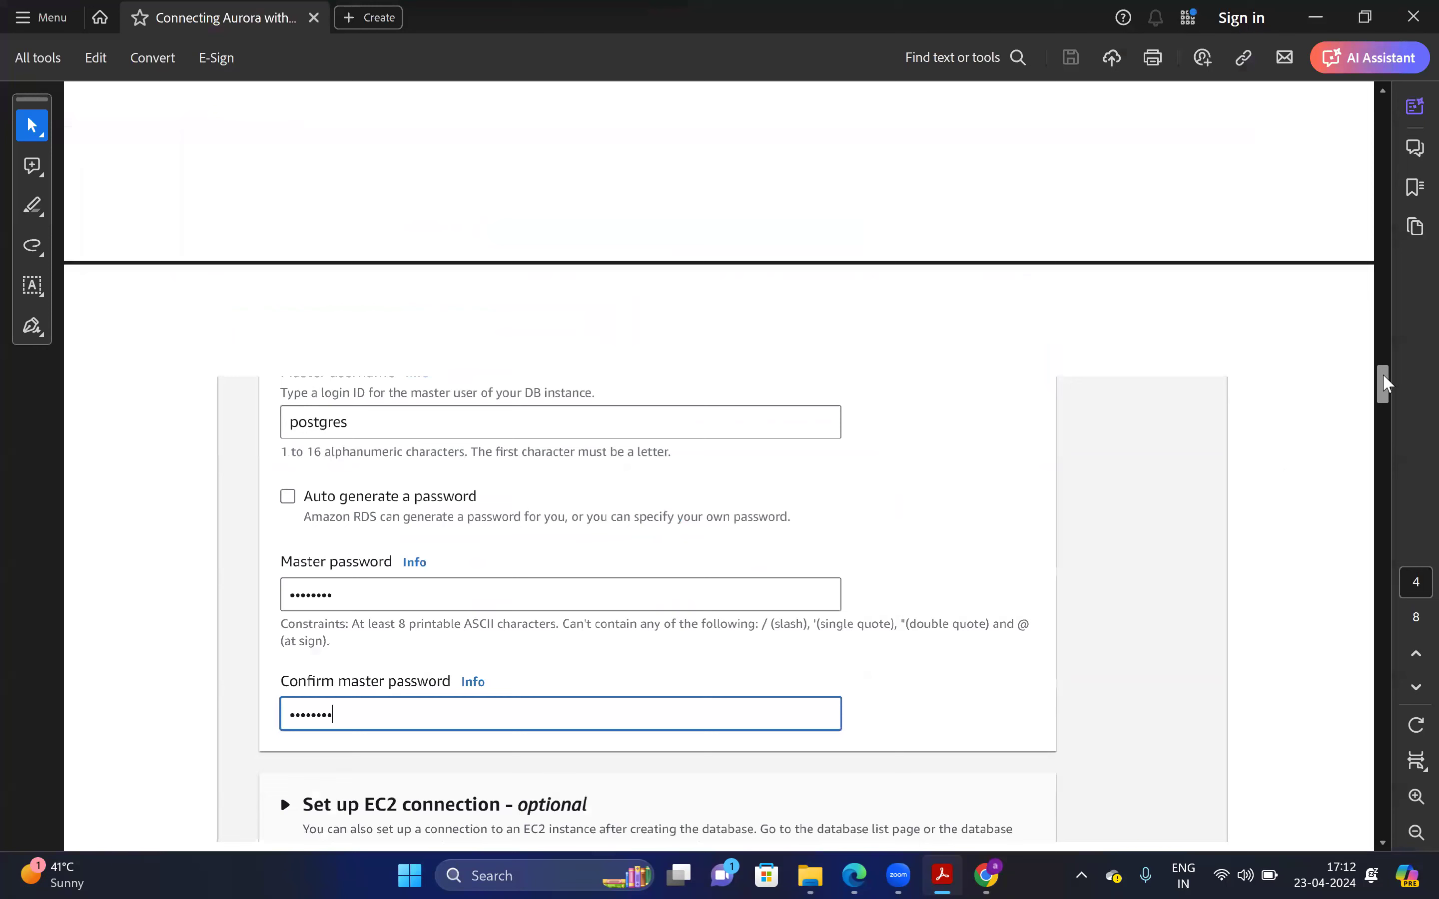
{"action": "left_click", "coordinate": [1381, 357]}
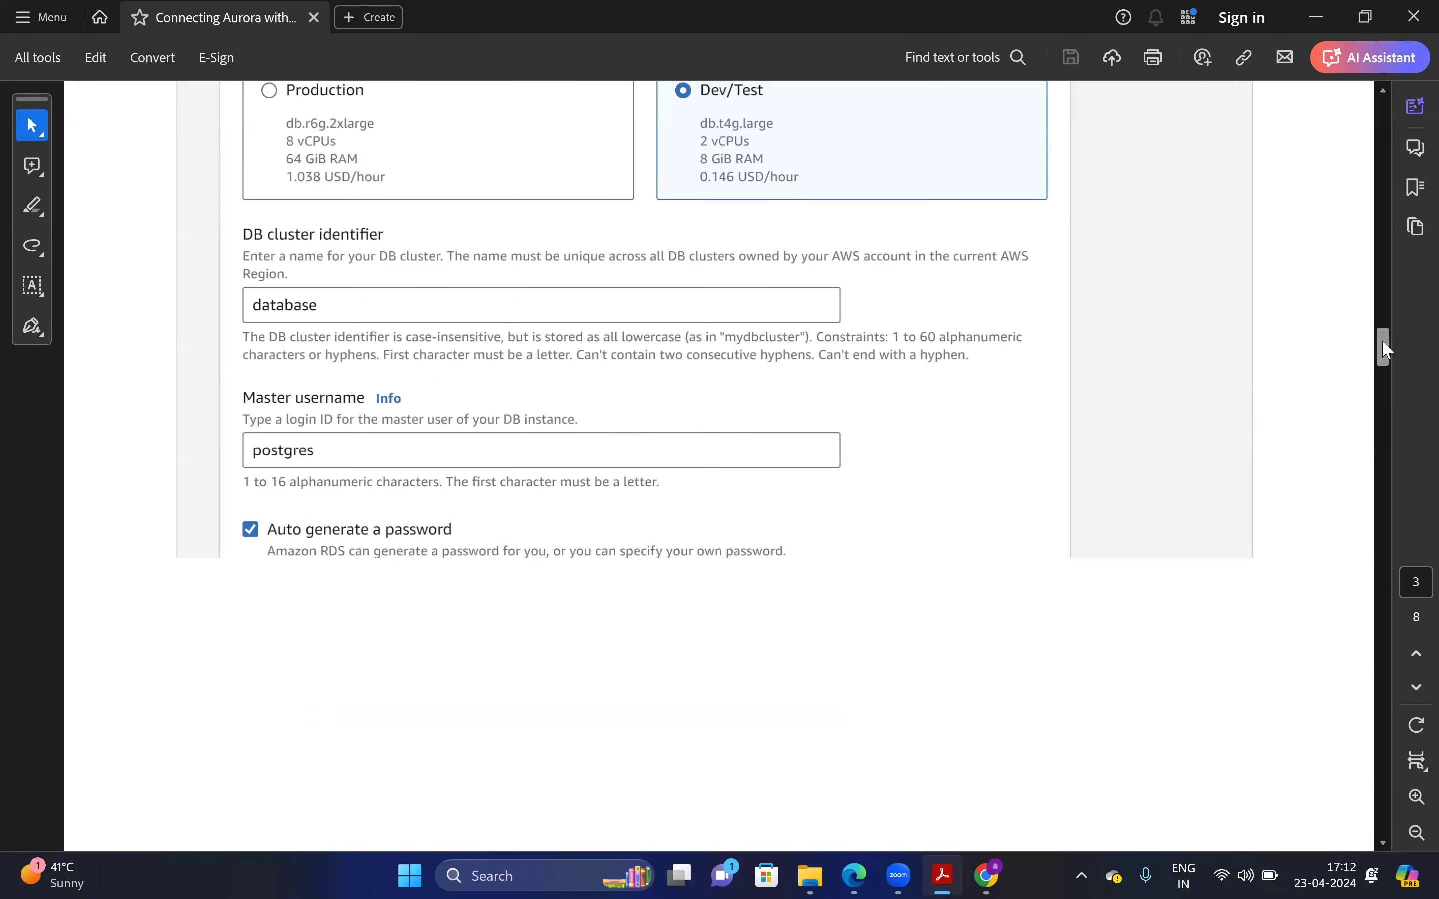
{"action": "left_click", "coordinate": [1383, 631]}
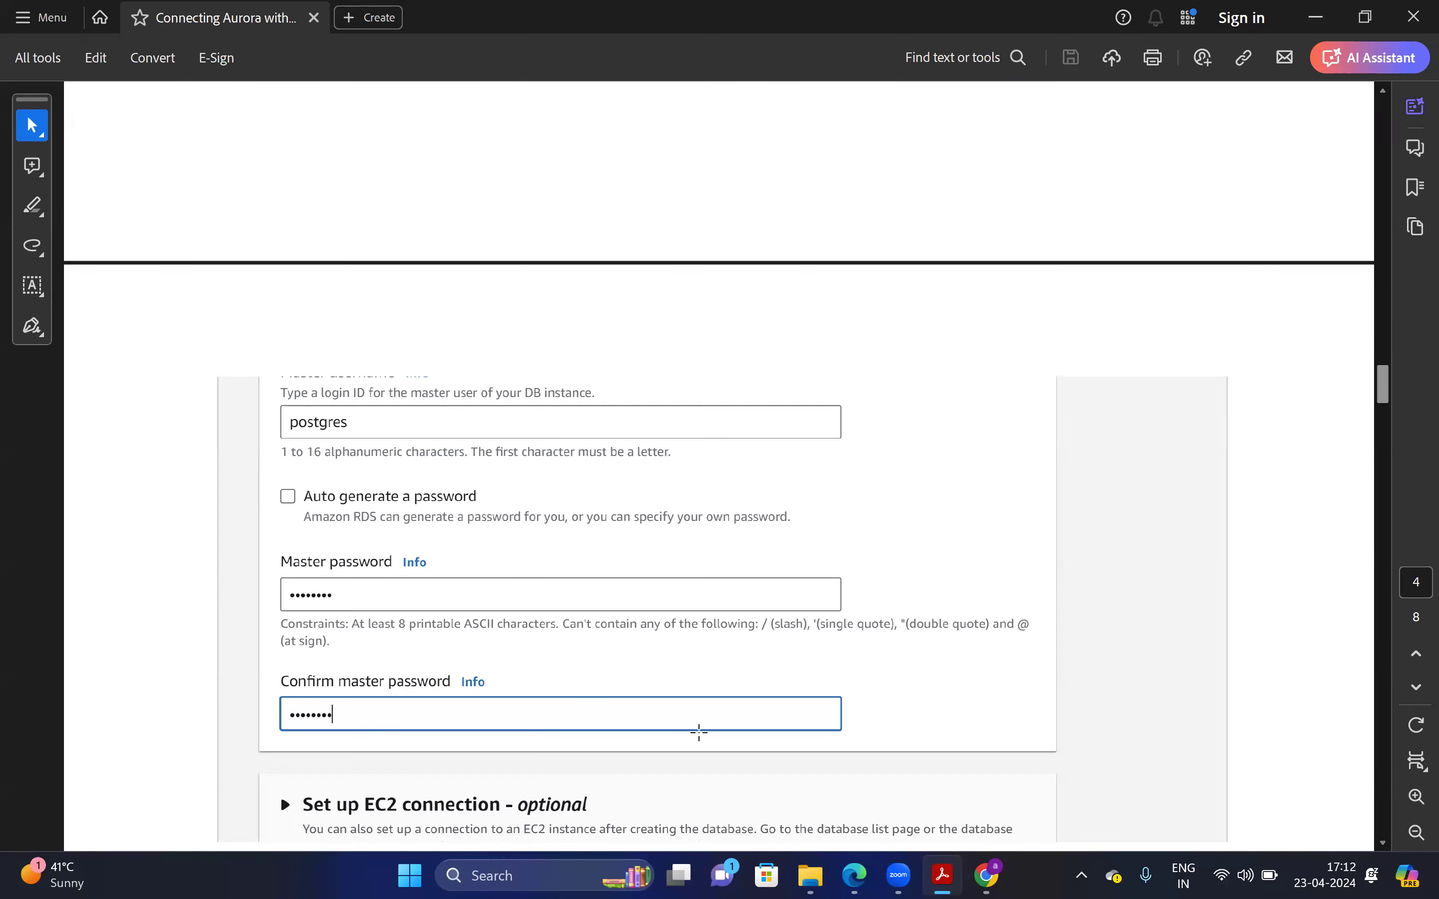
{"action": "left_click", "coordinate": [987, 876]}
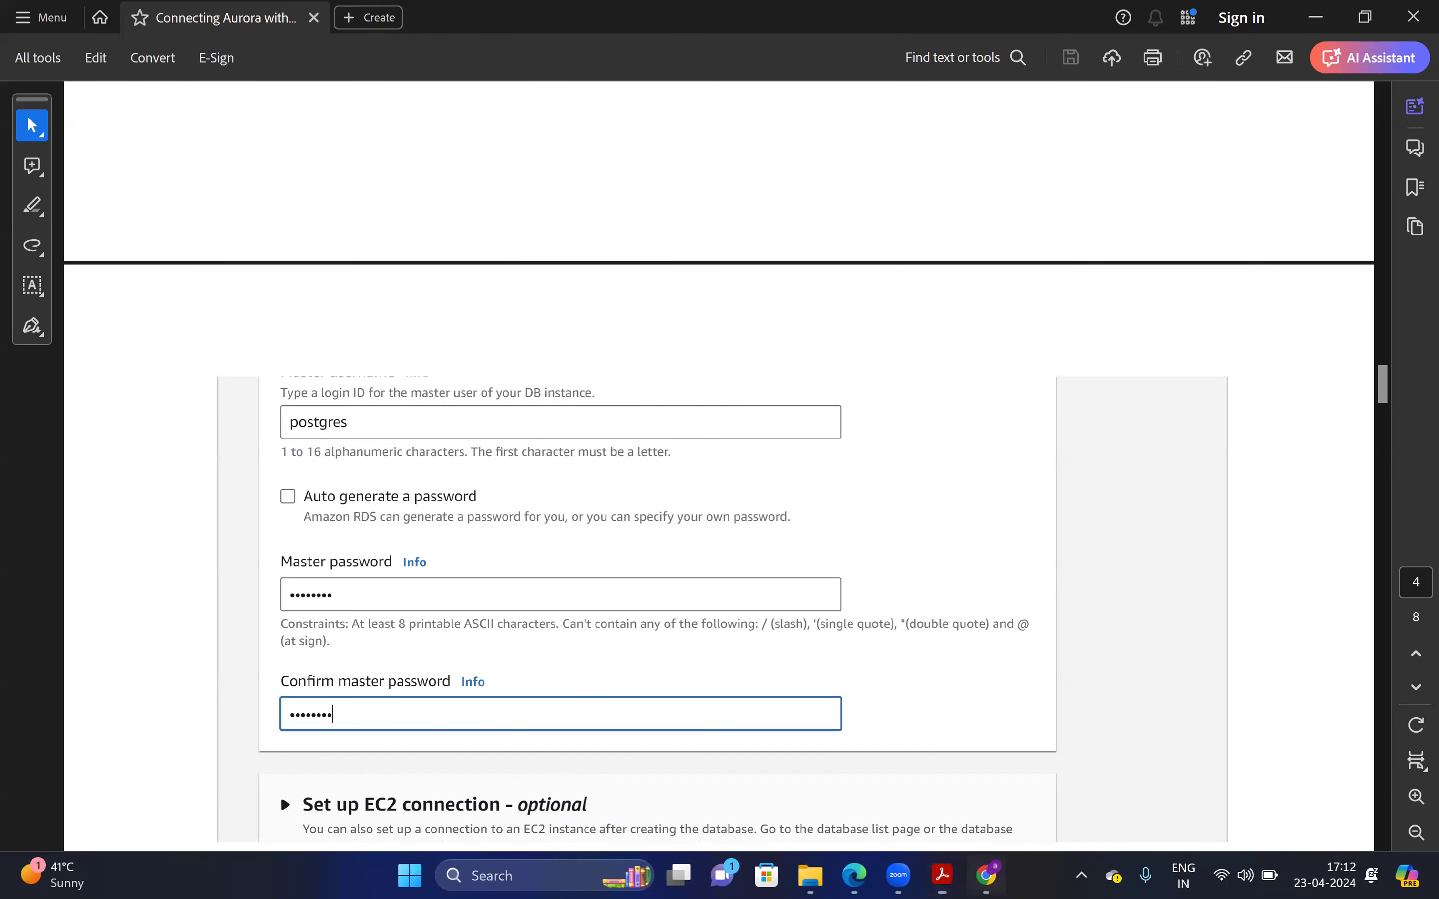
Enter the master password and the matching Confirm master password
{"action": "left_click", "coordinate": [191, 557]}
{"action": "type", "text": "po"}
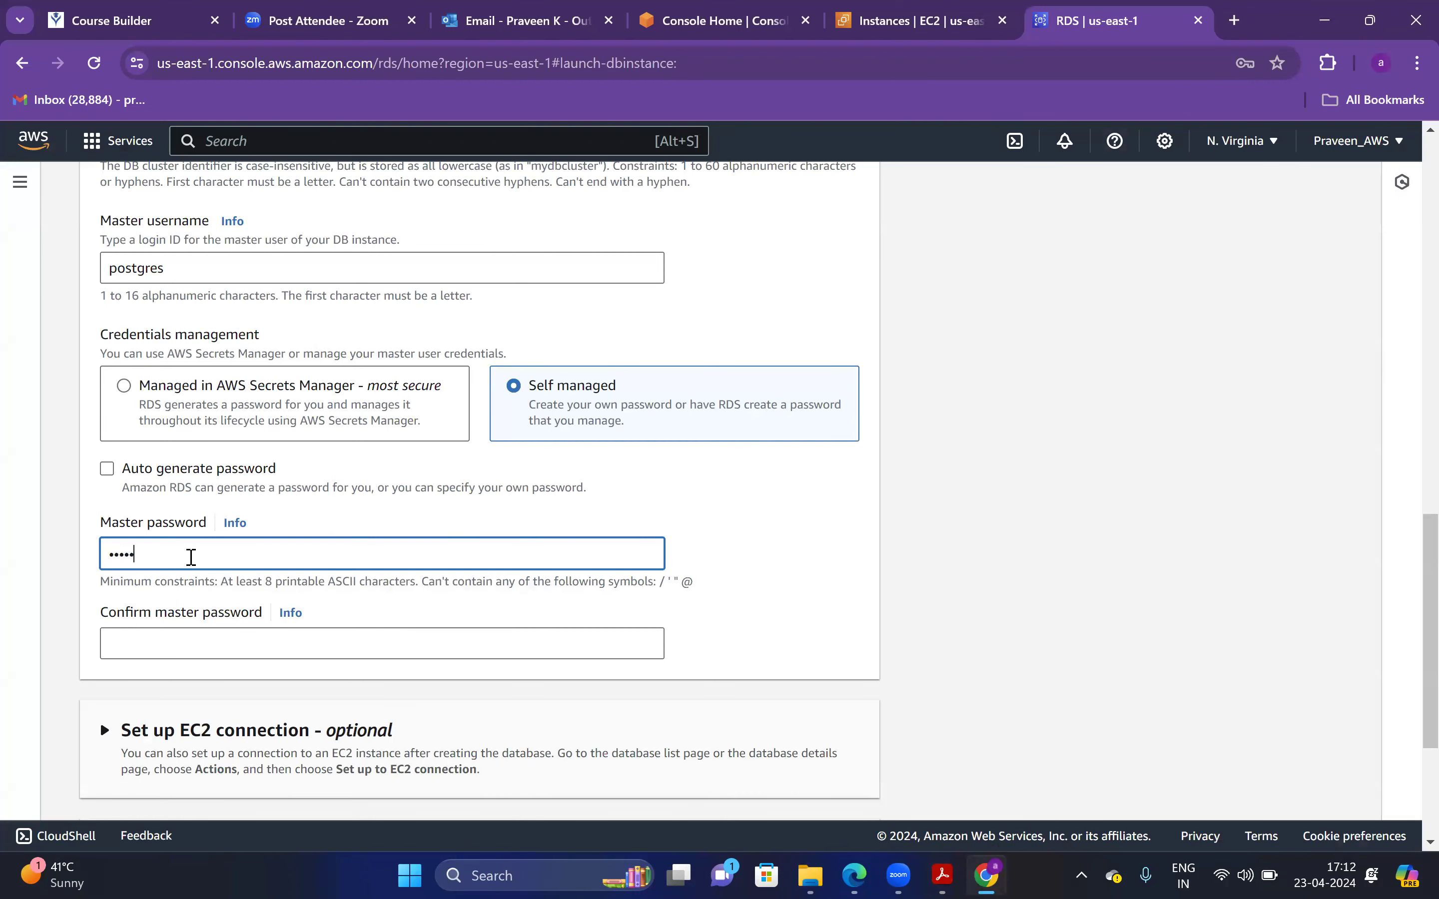
{"action": "key", "text": "Tab"}
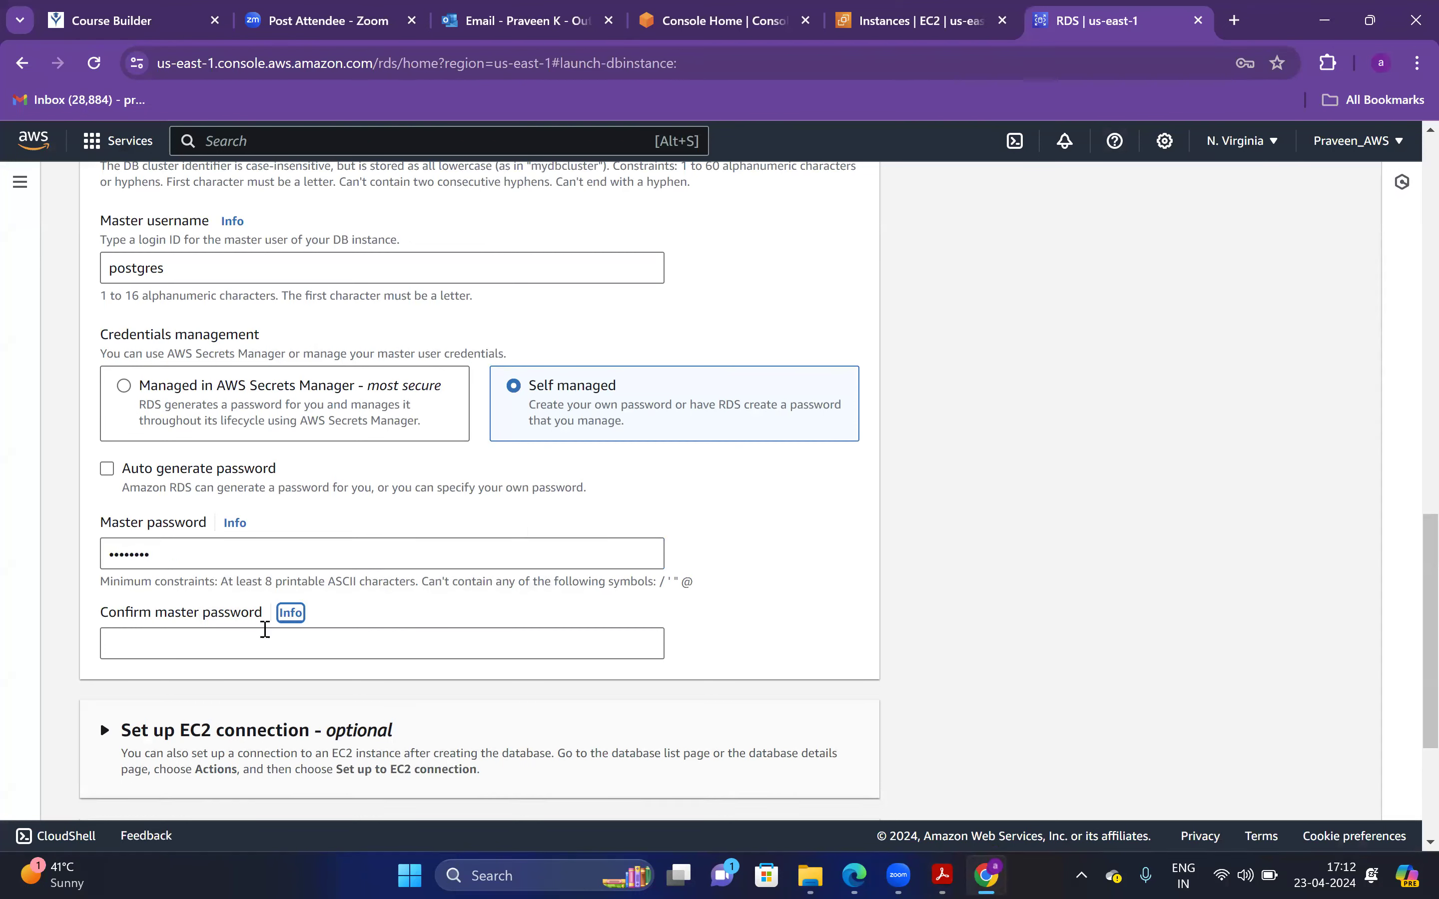
{"action": "left_click", "coordinate": [392, 655]}
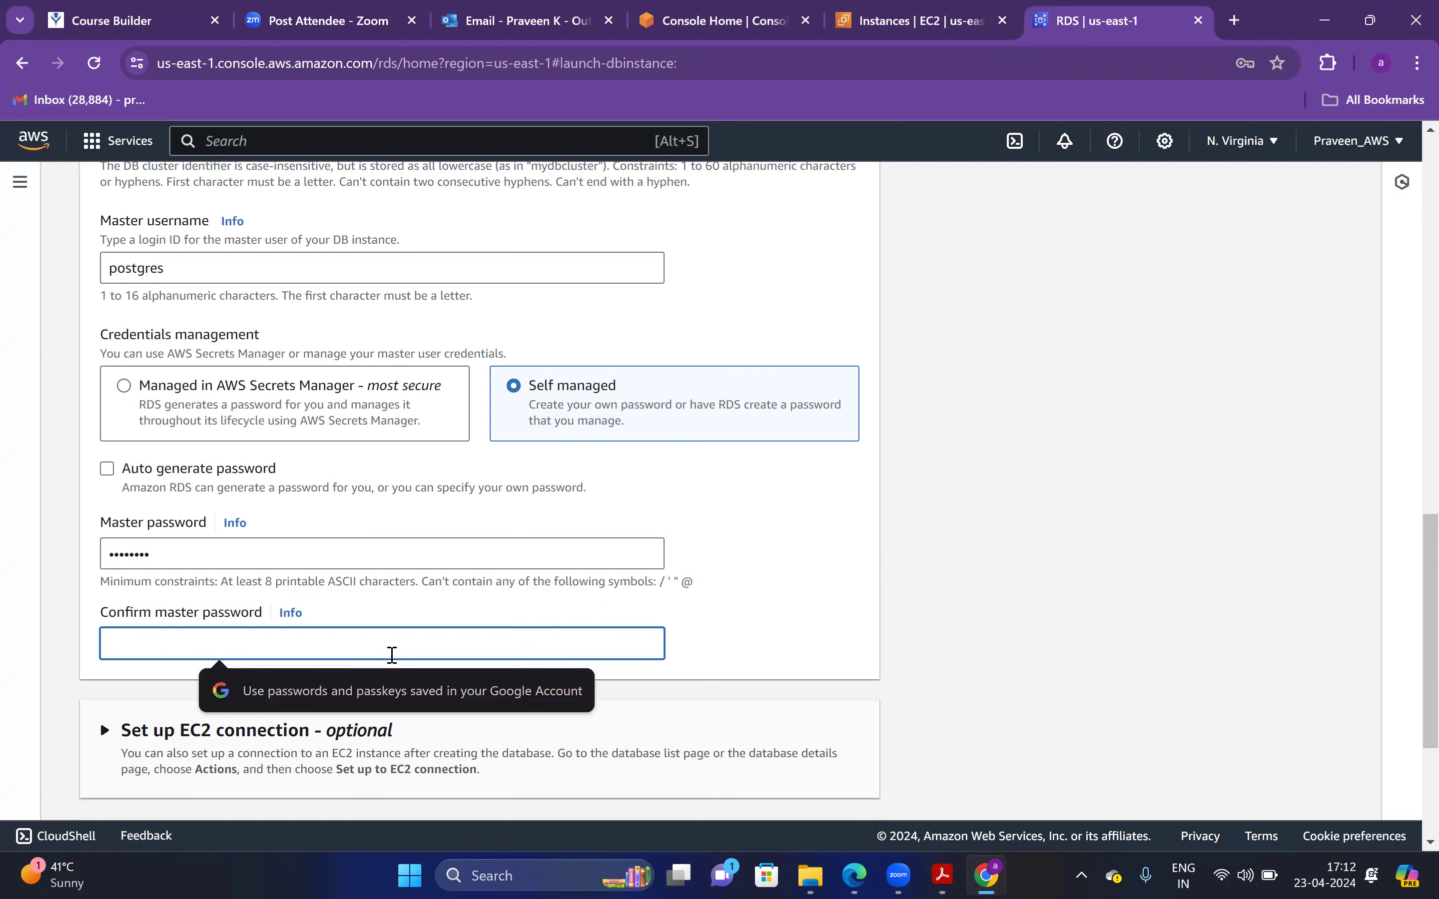
{"action": "type", "text": "po"}
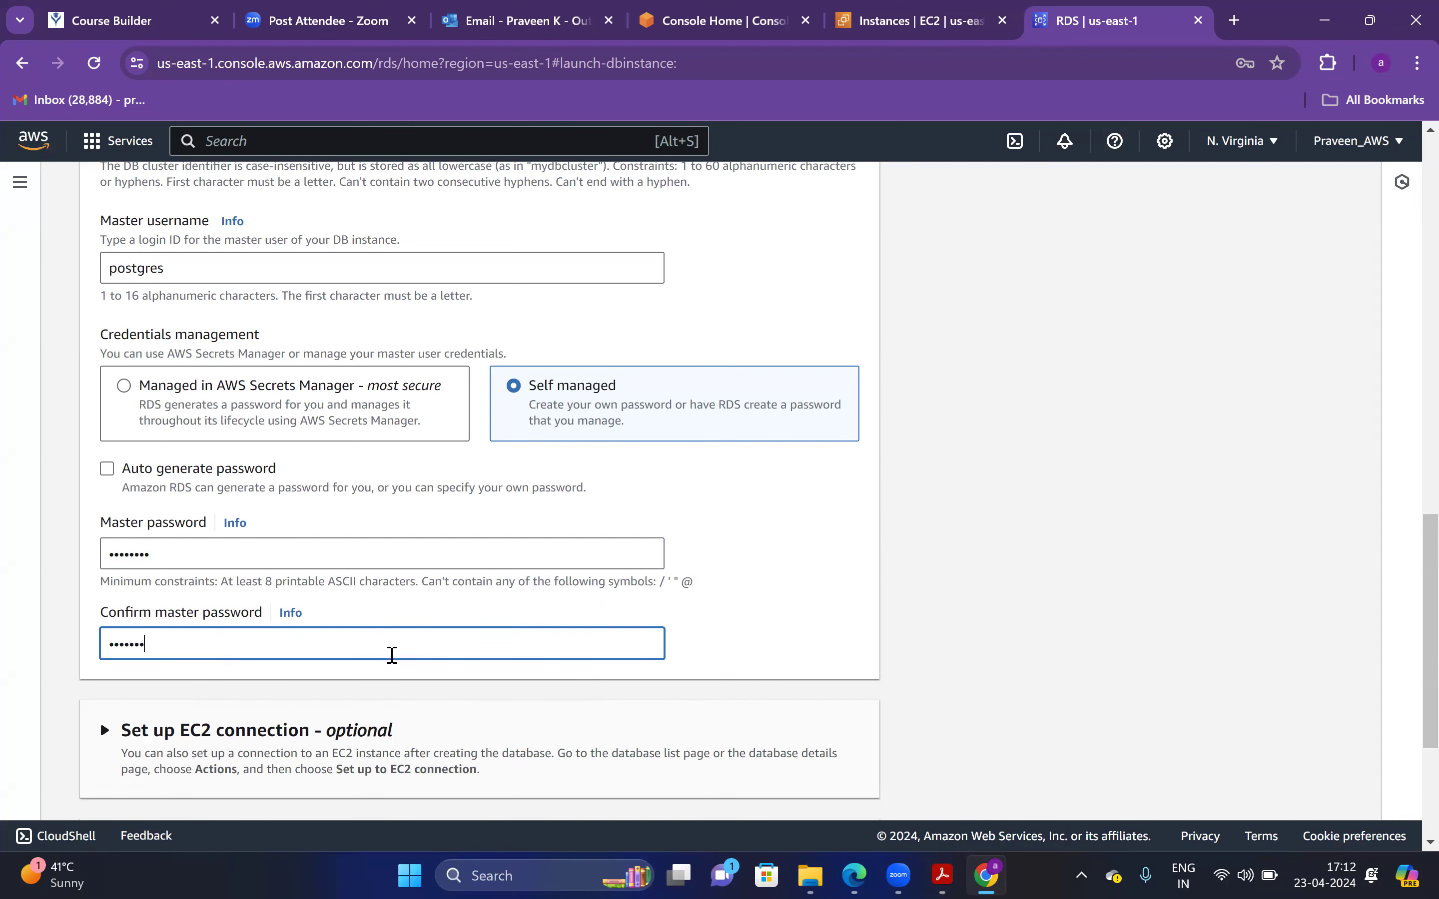
{"action": "scroll", "coordinate": [1410, 595], "scroll_direction": "down", "scroll_amount": 1}
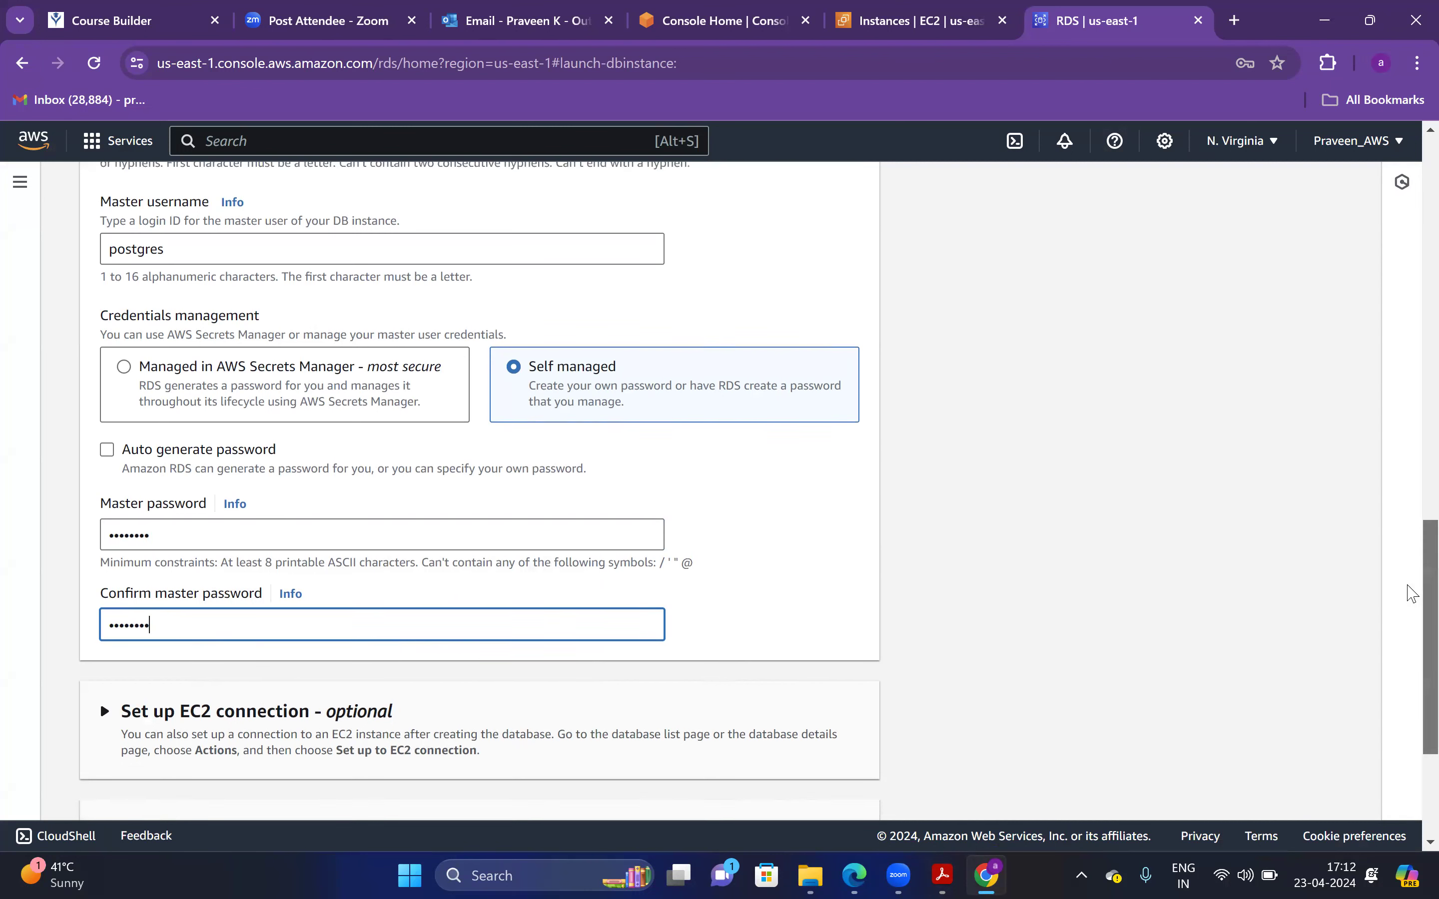
{"action": "scroll", "coordinate": [1410, 618], "scroll_direction": "down", "scroll_amount": 5}
Expand Set up EC2 connection and choose Connect to an EC2 compute resource
{"action": "left_click", "coordinate": [185, 473]}
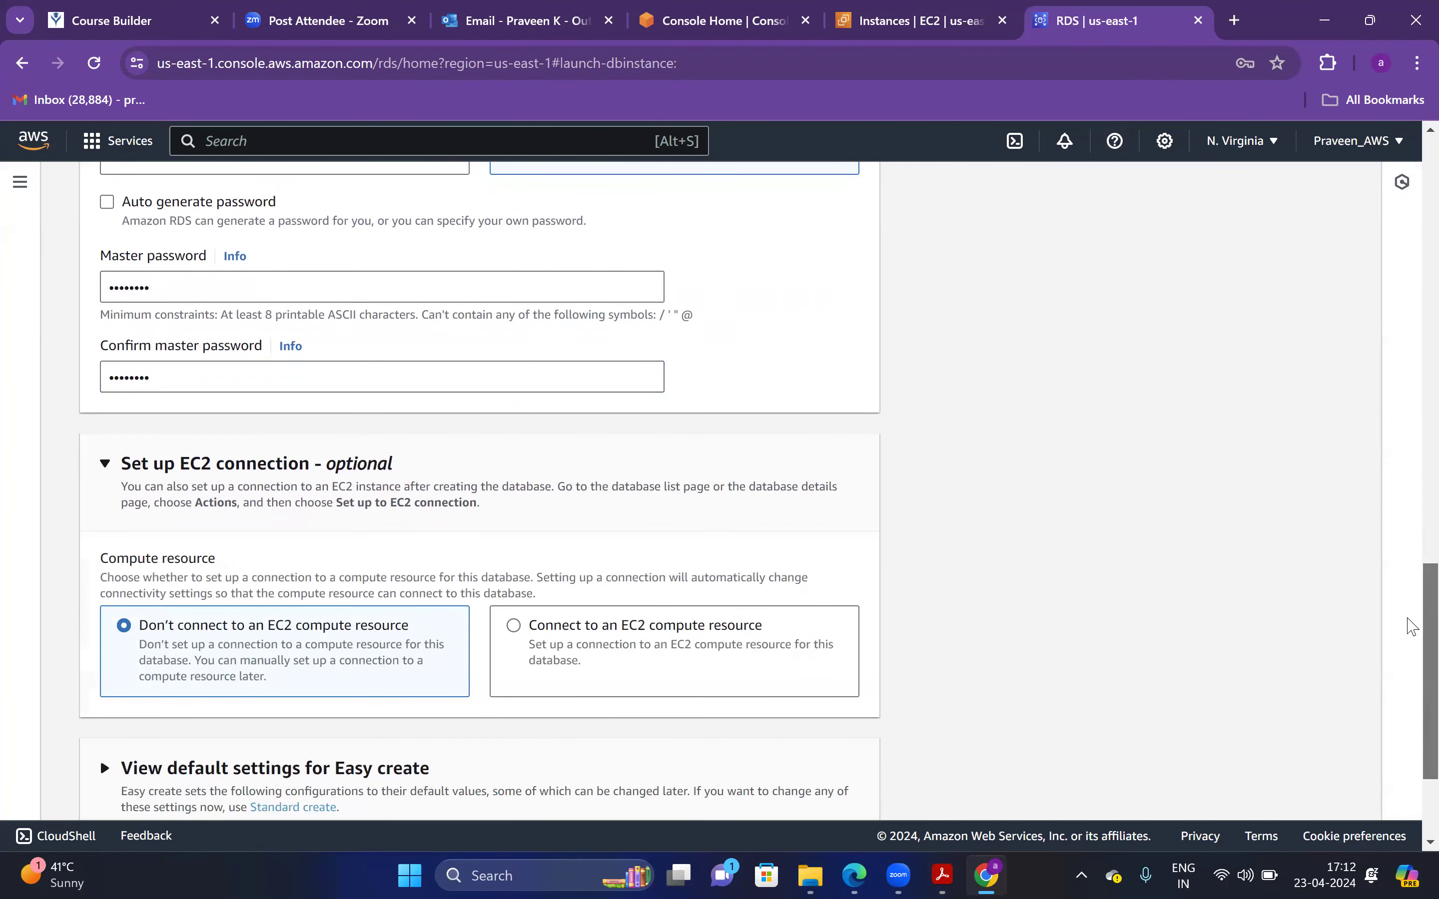
{"action": "scroll", "coordinate": [1407, 627], "scroll_direction": "down", "scroll_amount": 2}
{"action": "scroll", "coordinate": [466, 760], "scroll_direction": "down", "scroll_amount": 1}
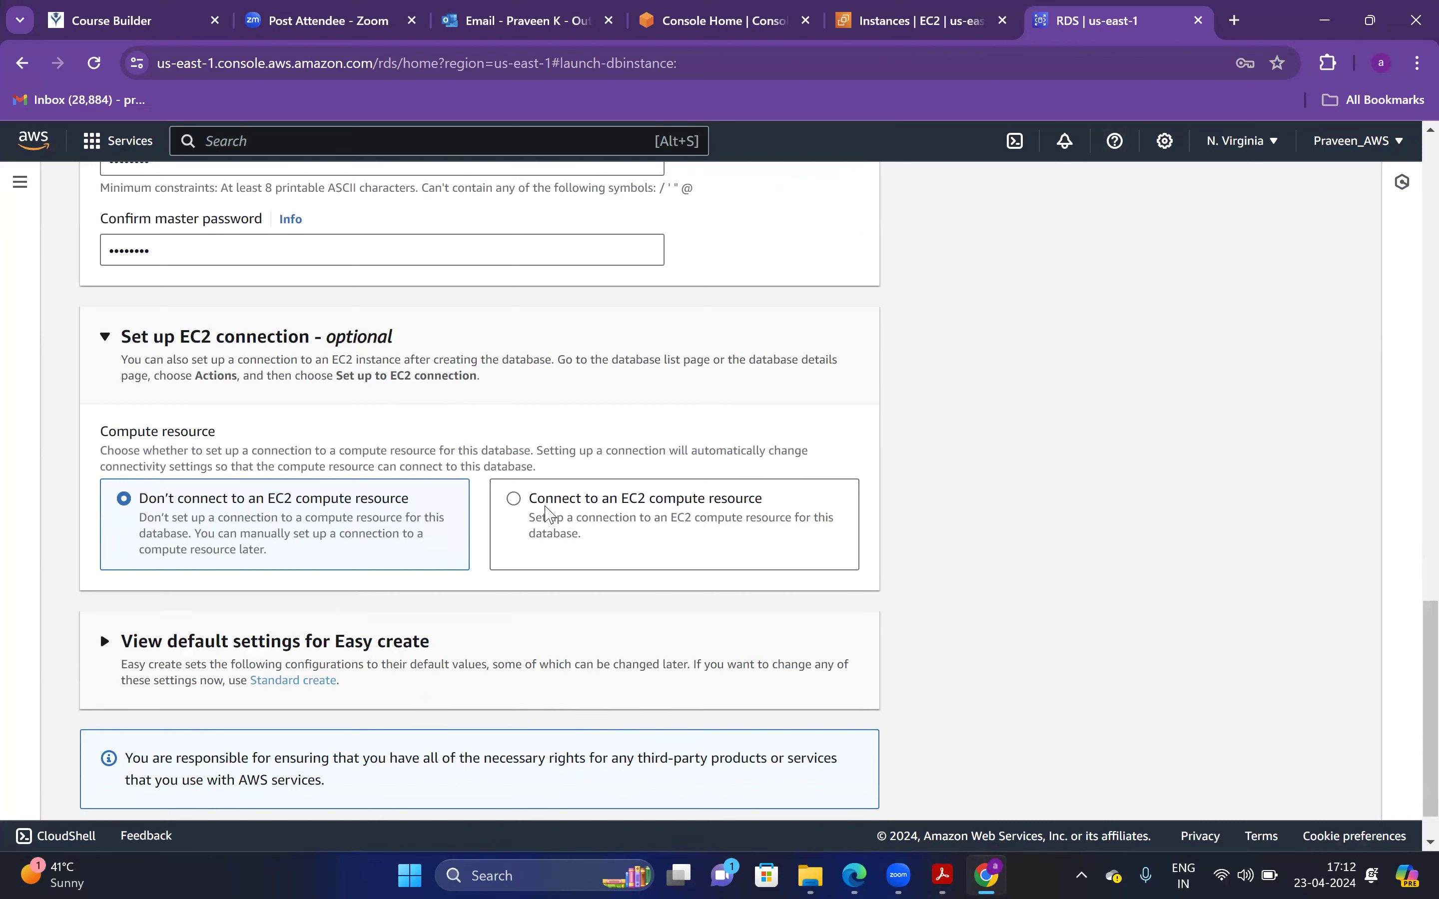
{"action": "left_click", "coordinate": [544, 515]}
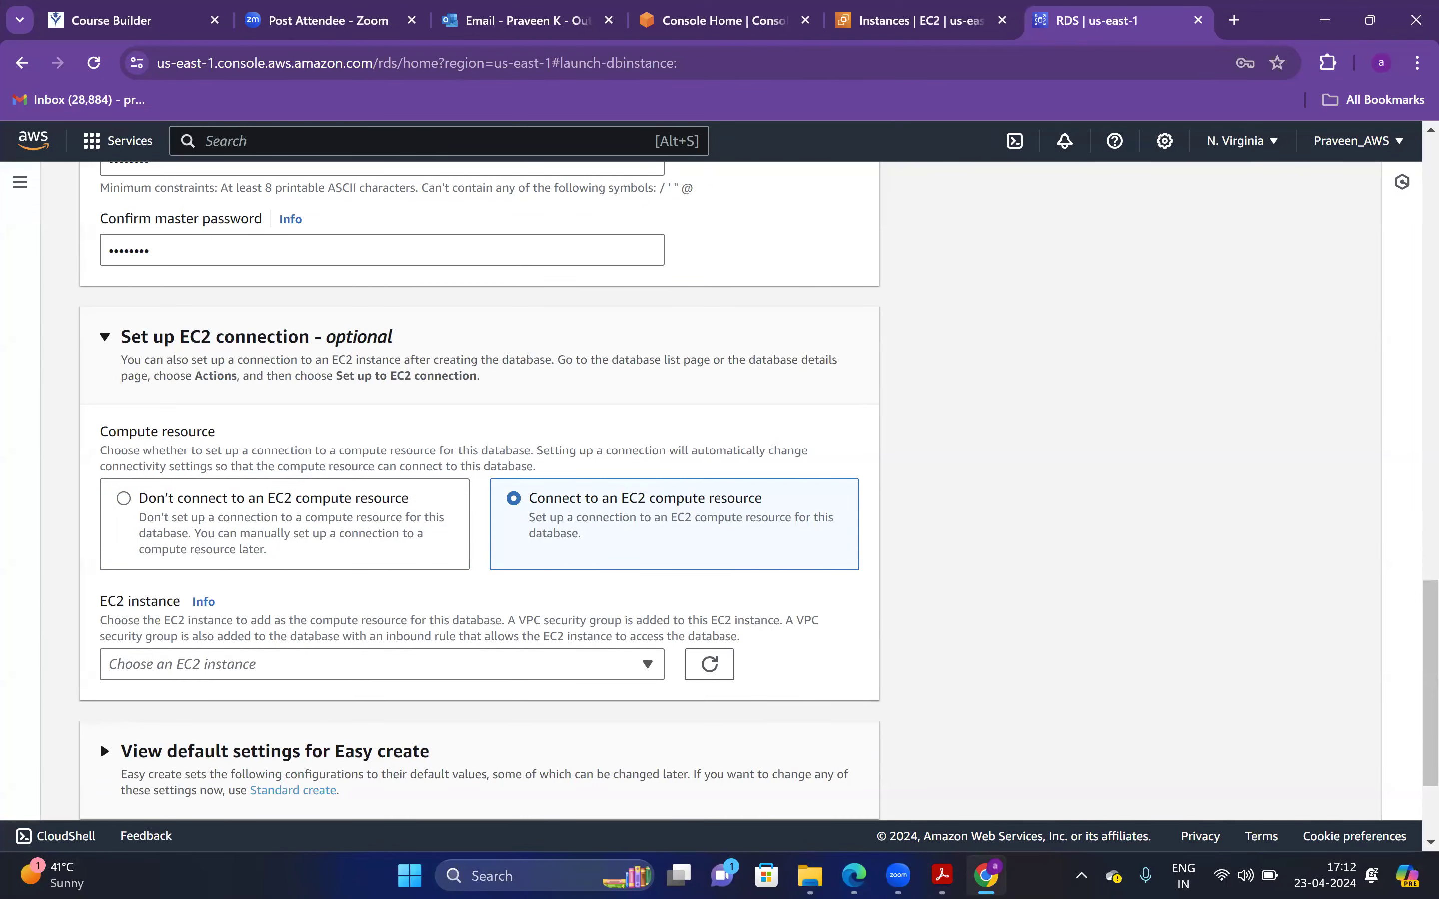
Select the Linux-Aurora instance i-0203734a57fc3ac28 as the EC2 compute resource
{"action": "key", "text": "alt+Tab"}
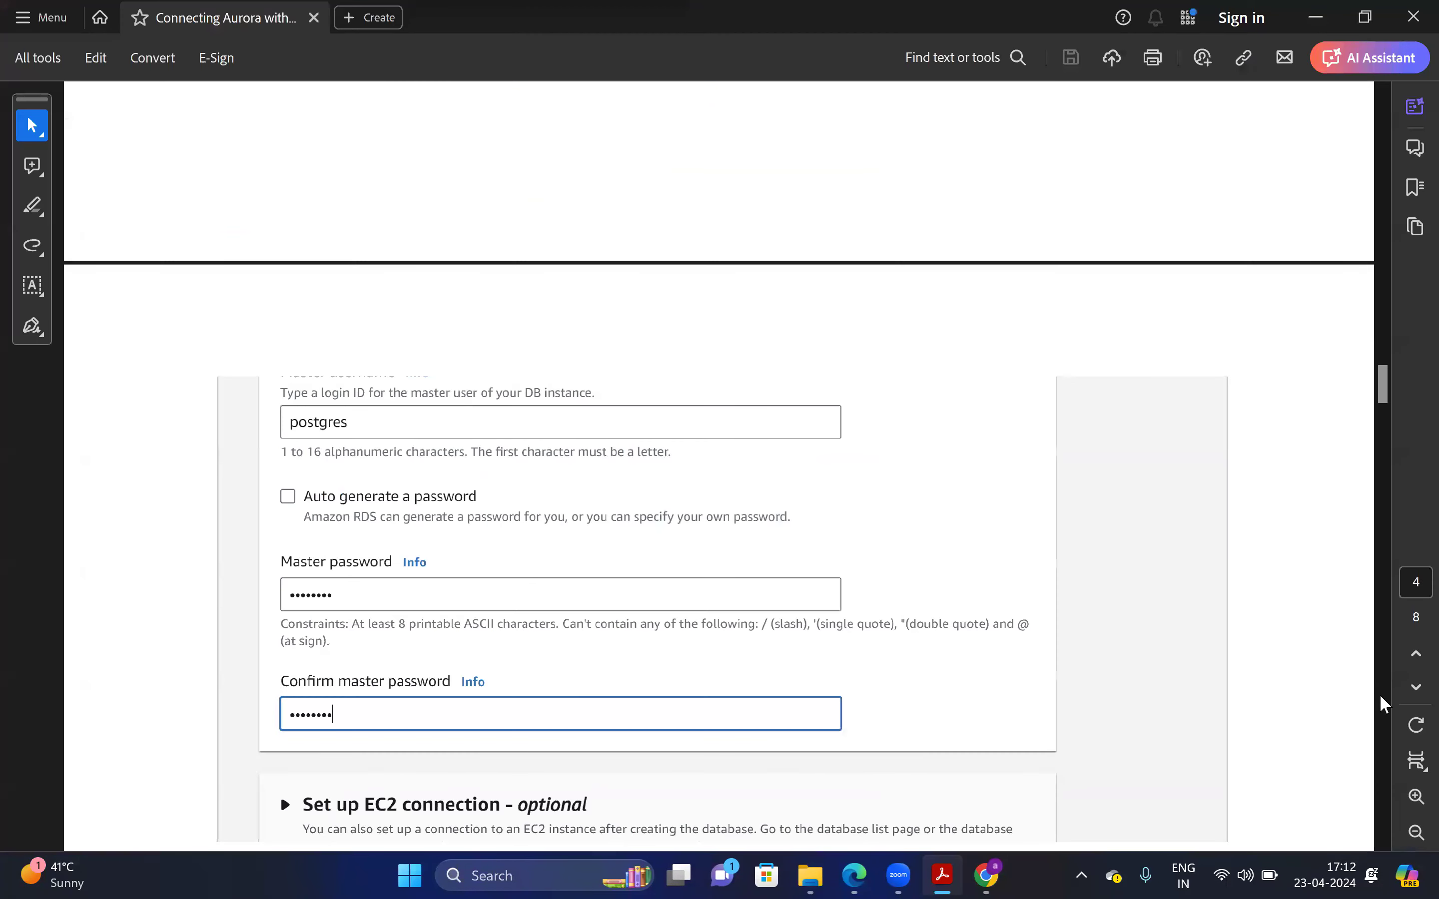
{"action": "scroll", "coordinate": [1224, 819], "scroll_direction": "down", "scroll_amount": 10}
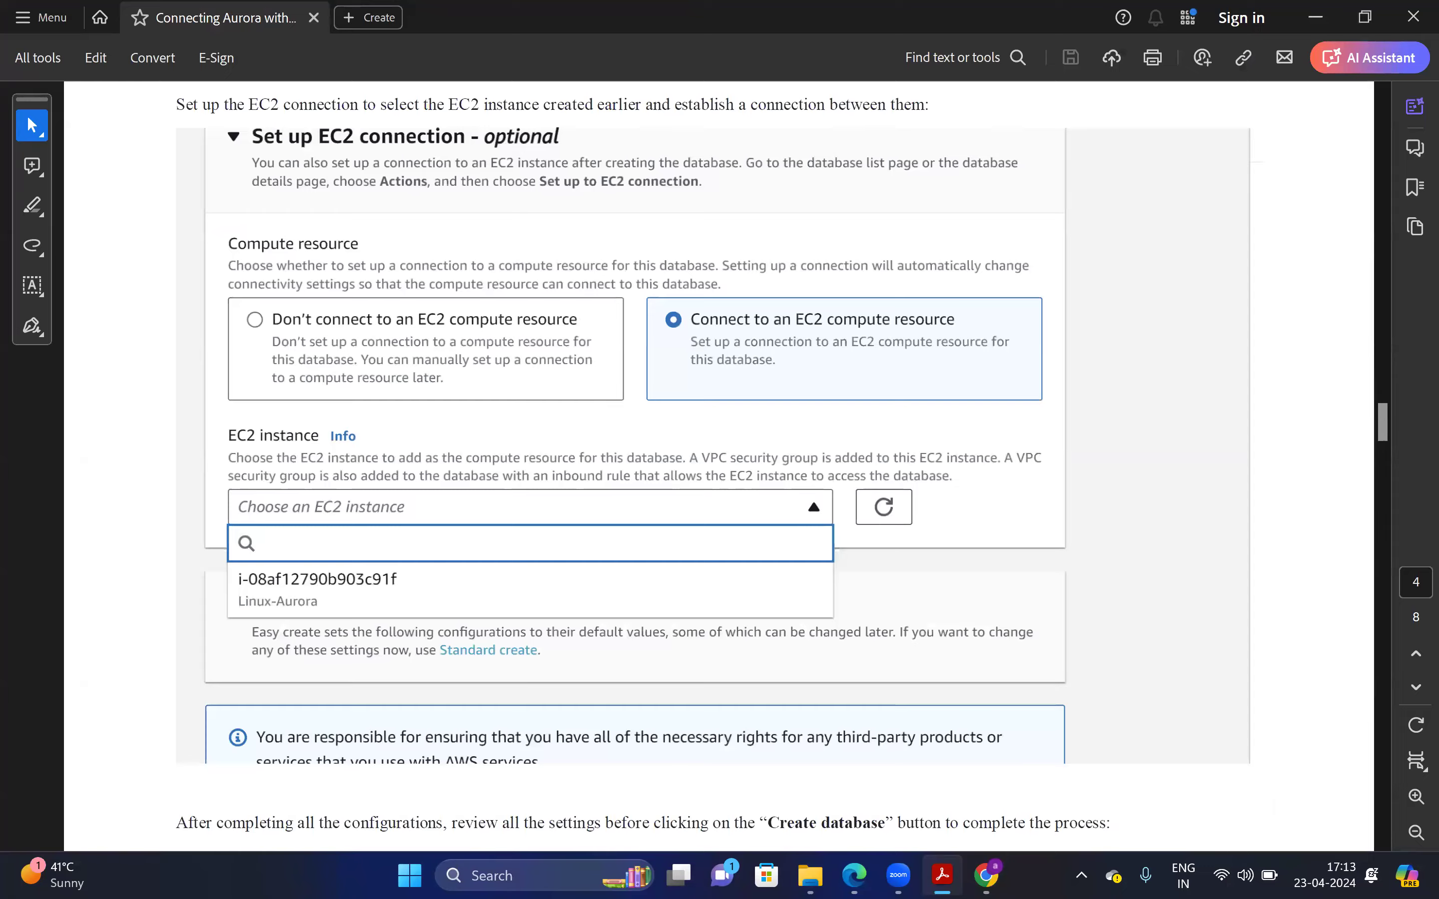
{"action": "key", "text": "alt+Tab"}
{"action": "left_click", "coordinate": [647, 665]}
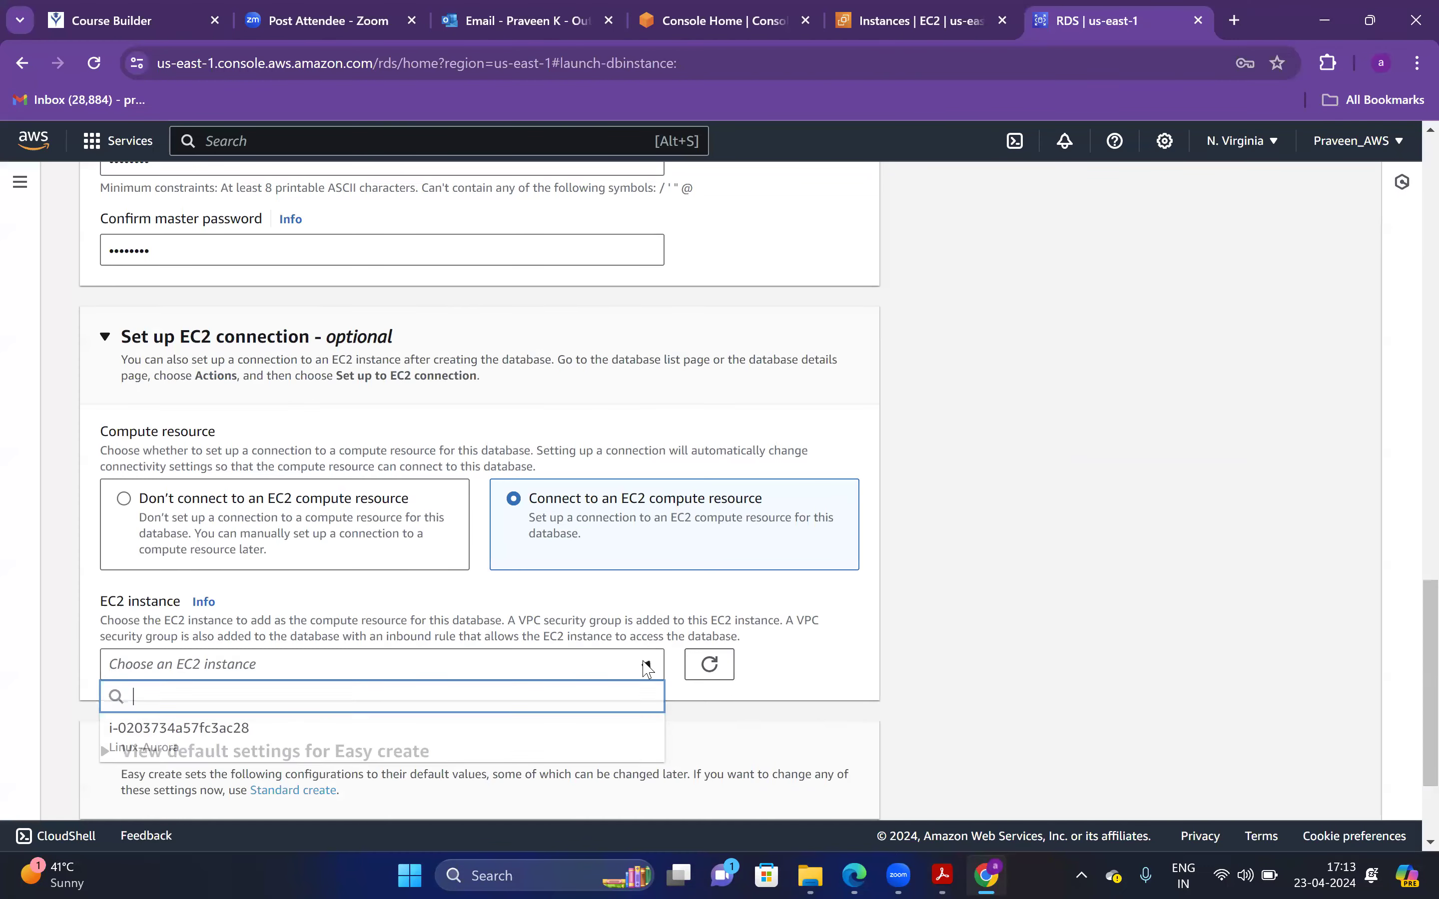
{"action": "left_click", "coordinate": [238, 738]}
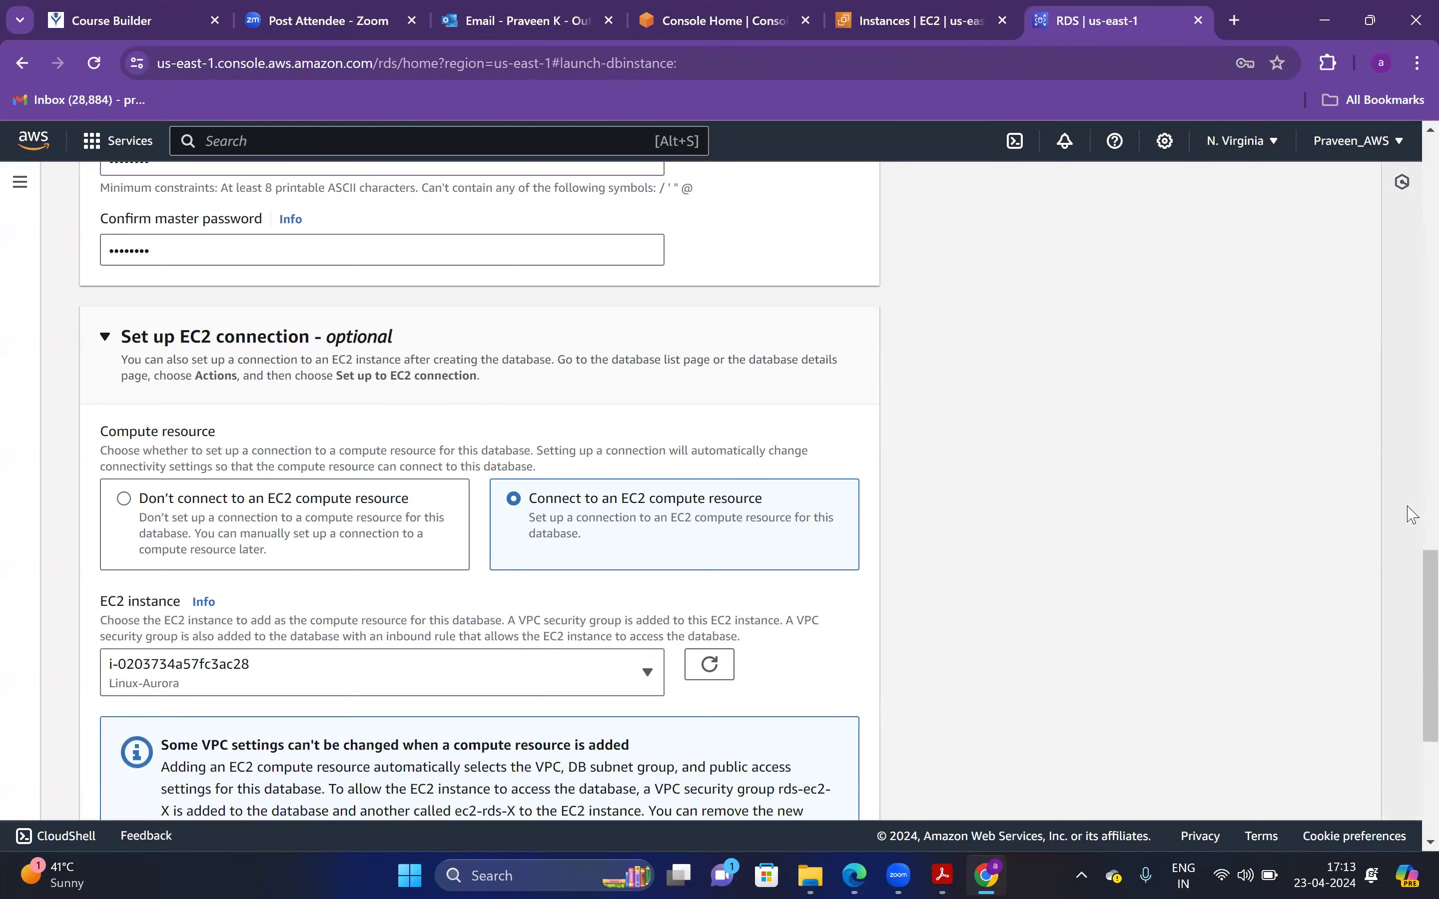
{"action": "scroll", "coordinate": [100, 721], "scroll_direction": "down", "scroll_amount": 4}
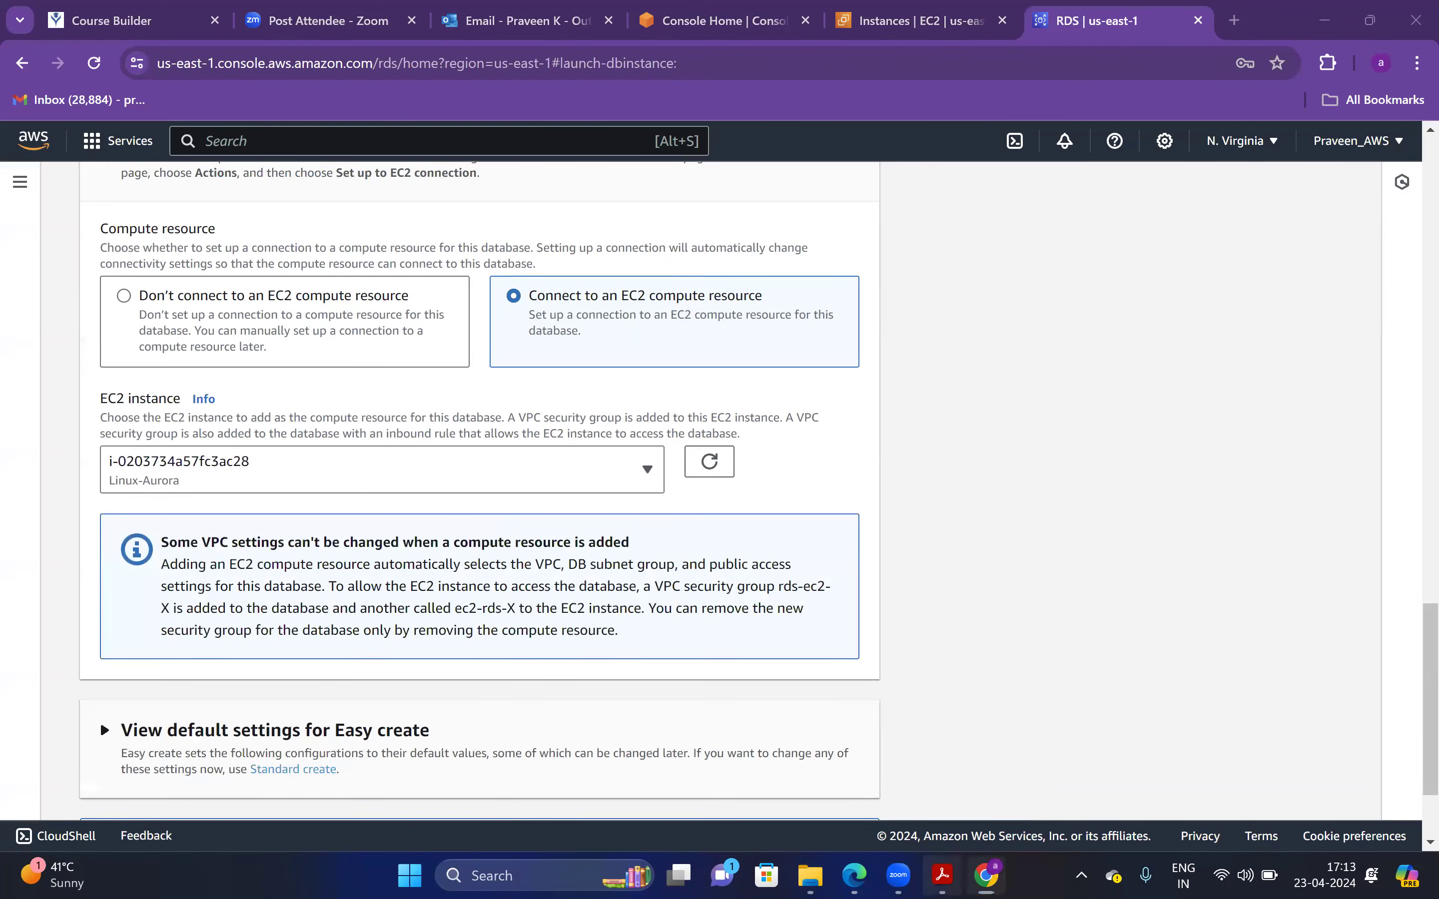
{"action": "key", "text": "alt+Tab"}
Review the Easy create default settings table, then create the my-aurora-postgres cluster
{"action": "left_click_drag", "start_coordinate": [1388, 414], "coordinate": [1389, 441]}
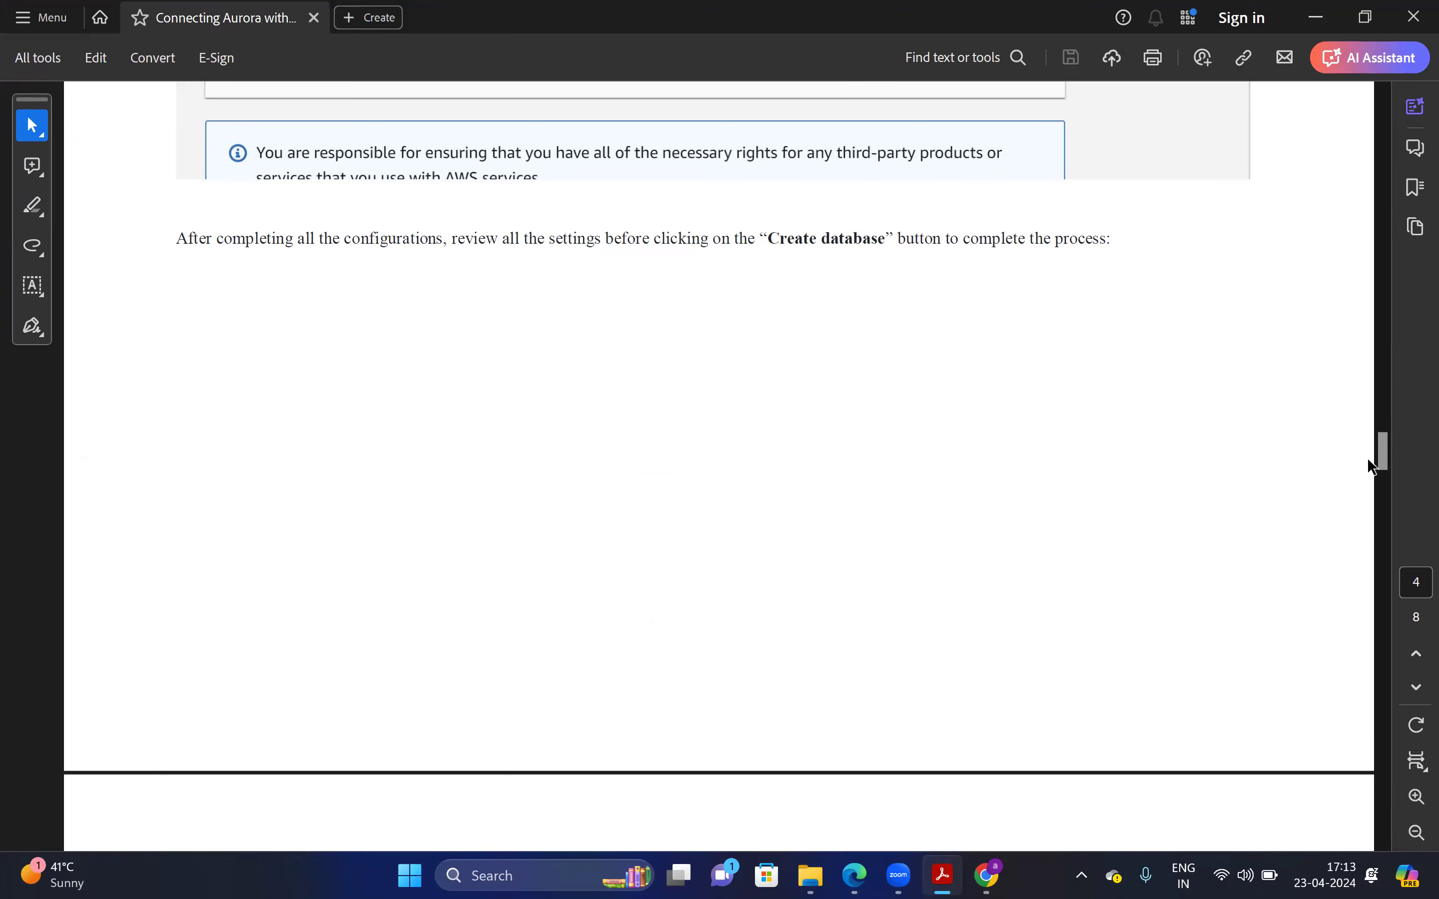
{"action": "left_click_drag", "start_coordinate": [1387, 443], "coordinate": [1405, 499]}
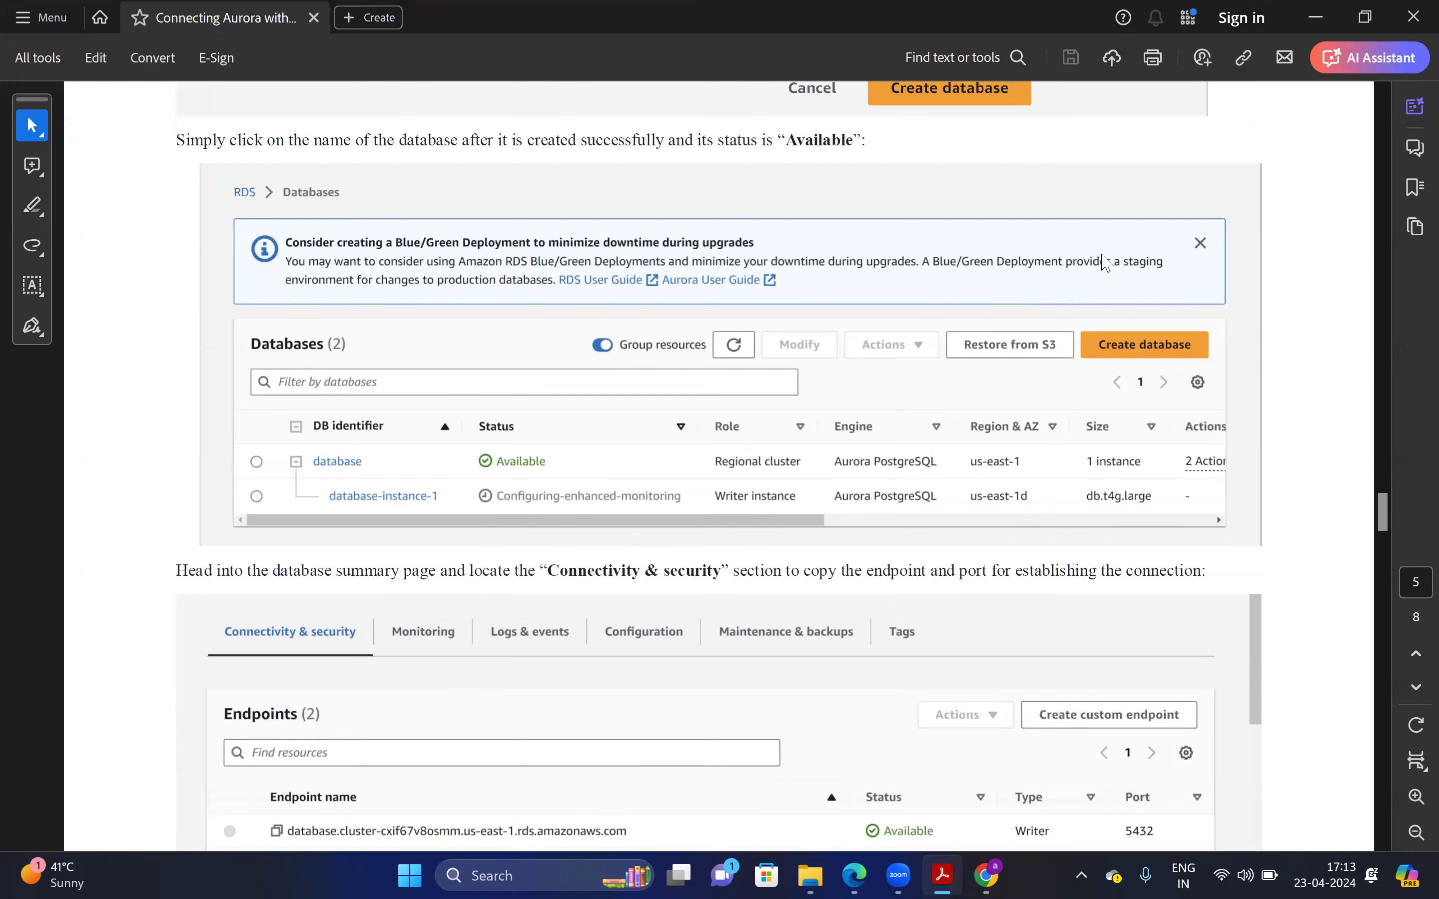
{"action": "key", "text": "alt+Tab"}
{"action": "left_click_drag", "start_coordinate": [1405, 637], "coordinate": [1405, 693]}
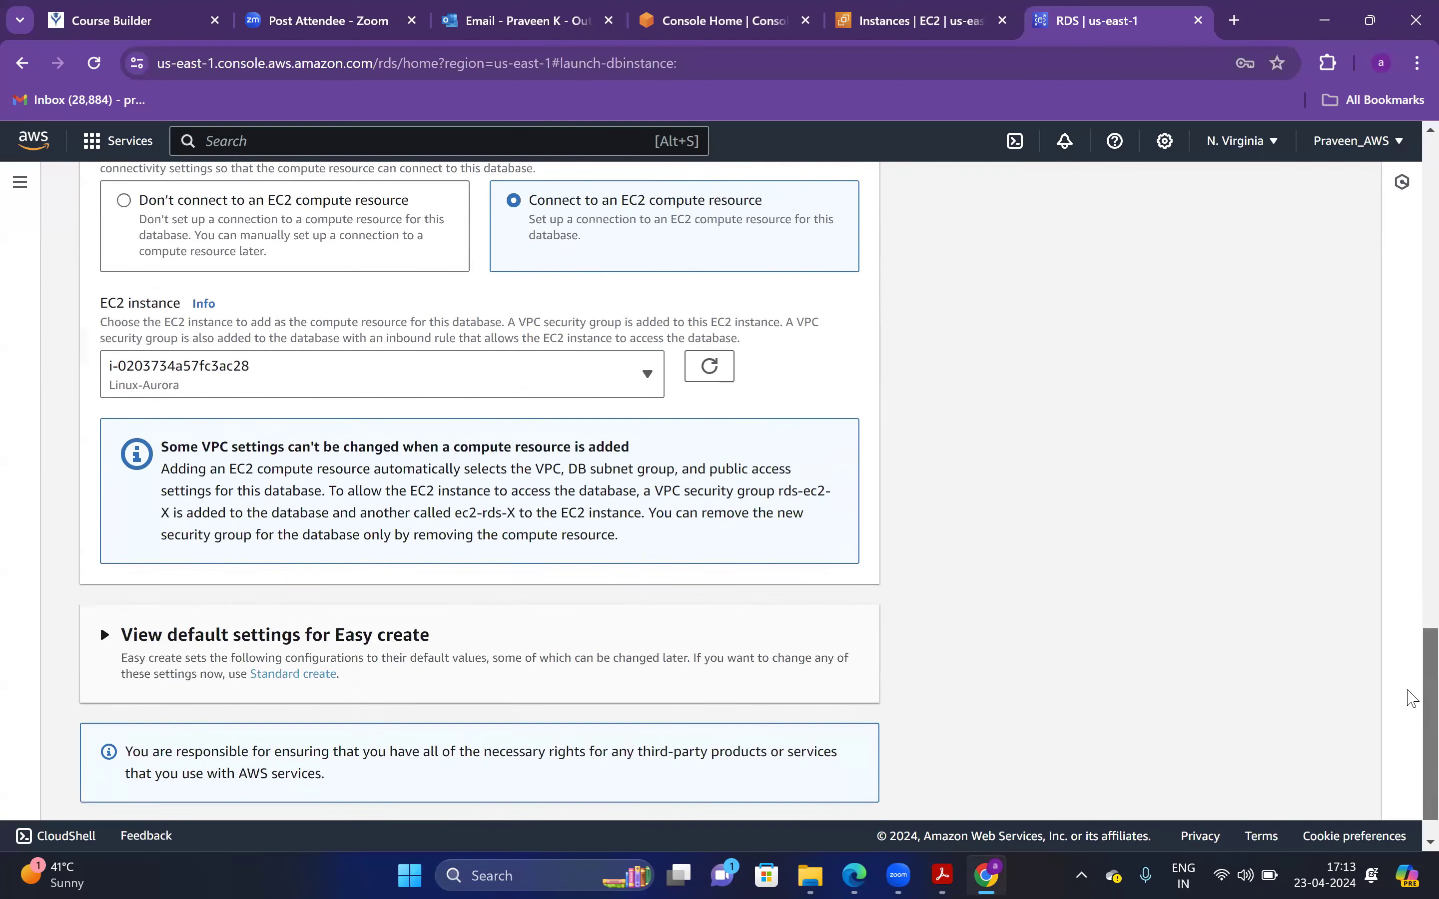
{"action": "left_click", "coordinate": [330, 590]}
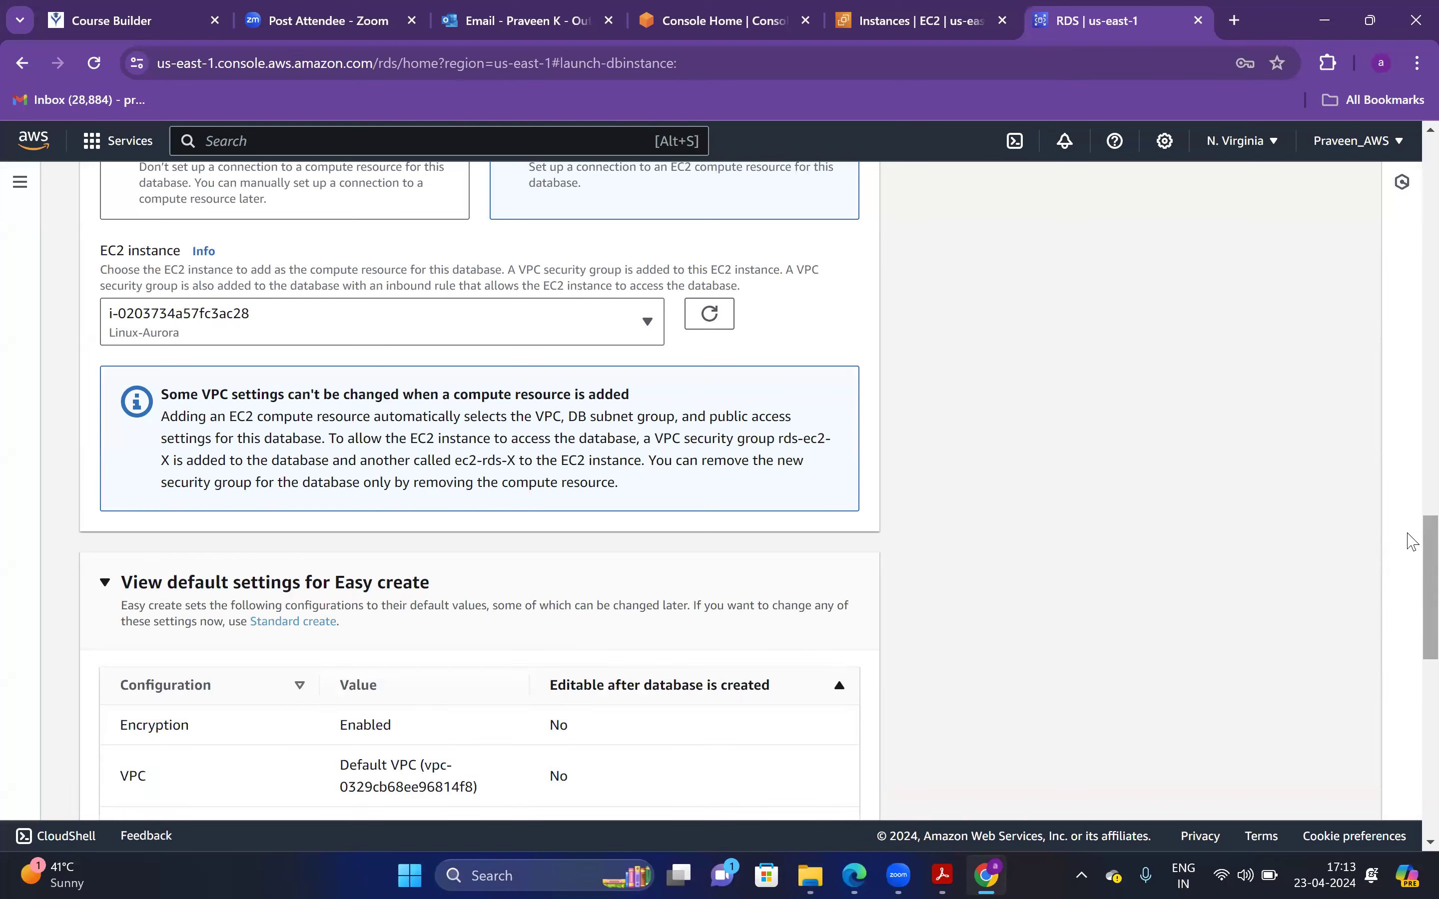
{"action": "left_click_drag", "start_coordinate": [1407, 563], "coordinate": [1415, 851]}
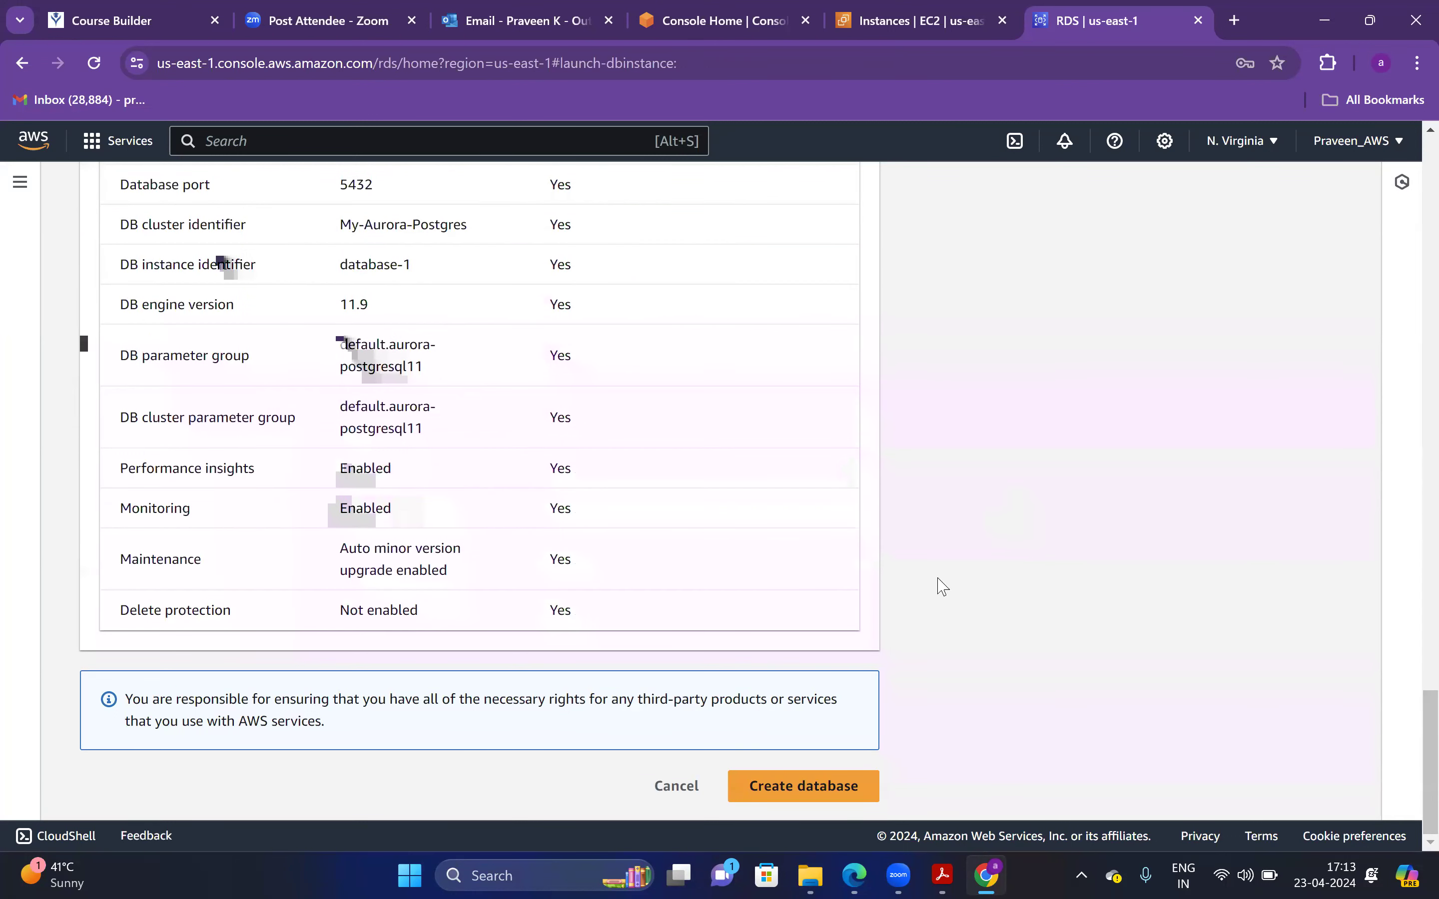
{"action": "left_click", "coordinate": [822, 785]}
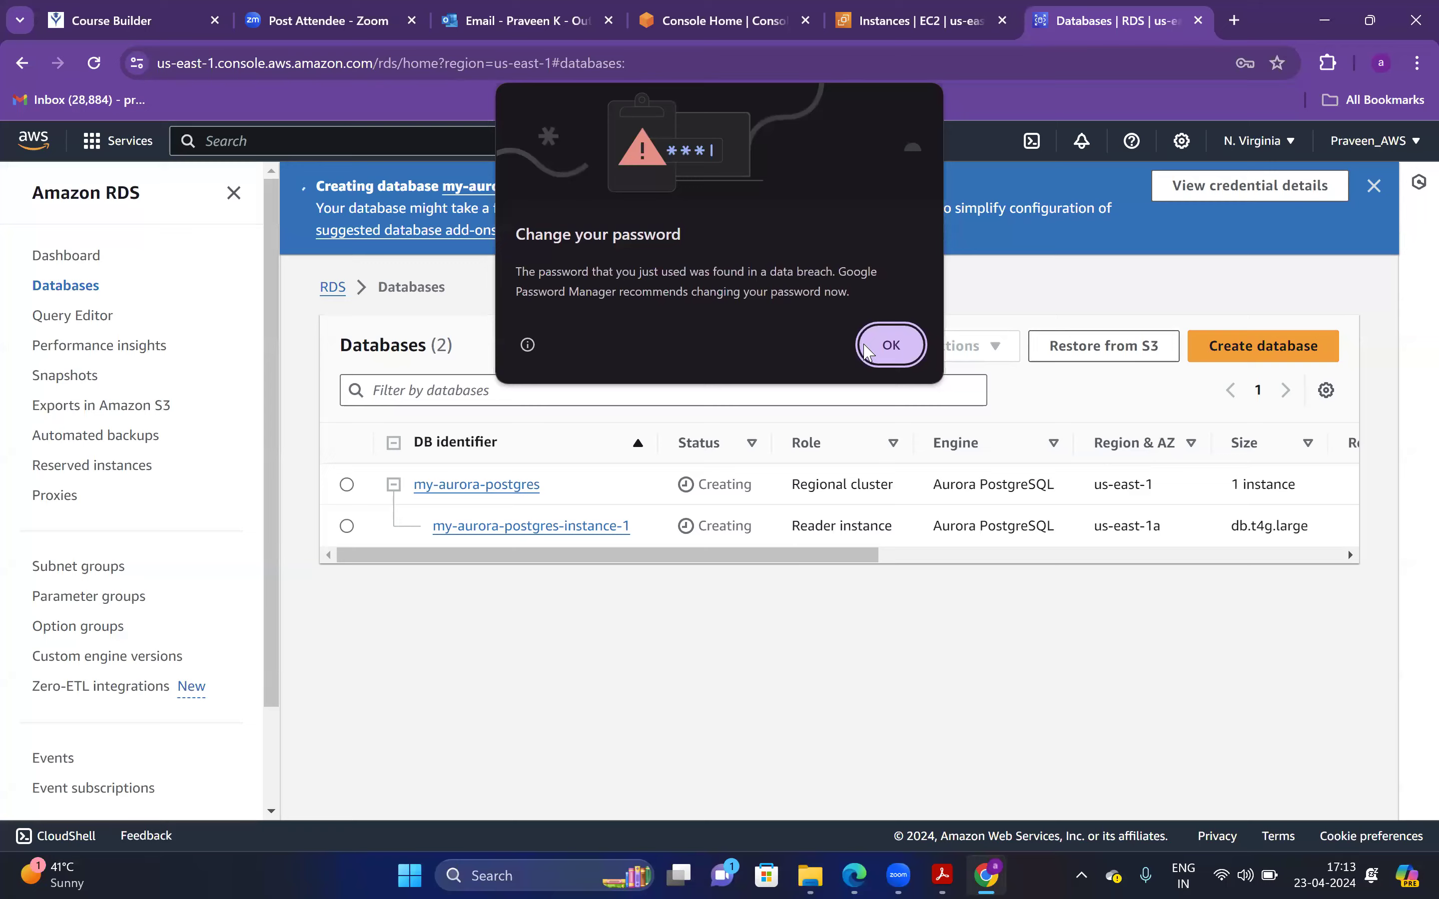
Dismiss the password warning and Suggested add-ons window, then scroll the Databases table sideways
{"action": "left_click", "coordinate": [886, 345]}
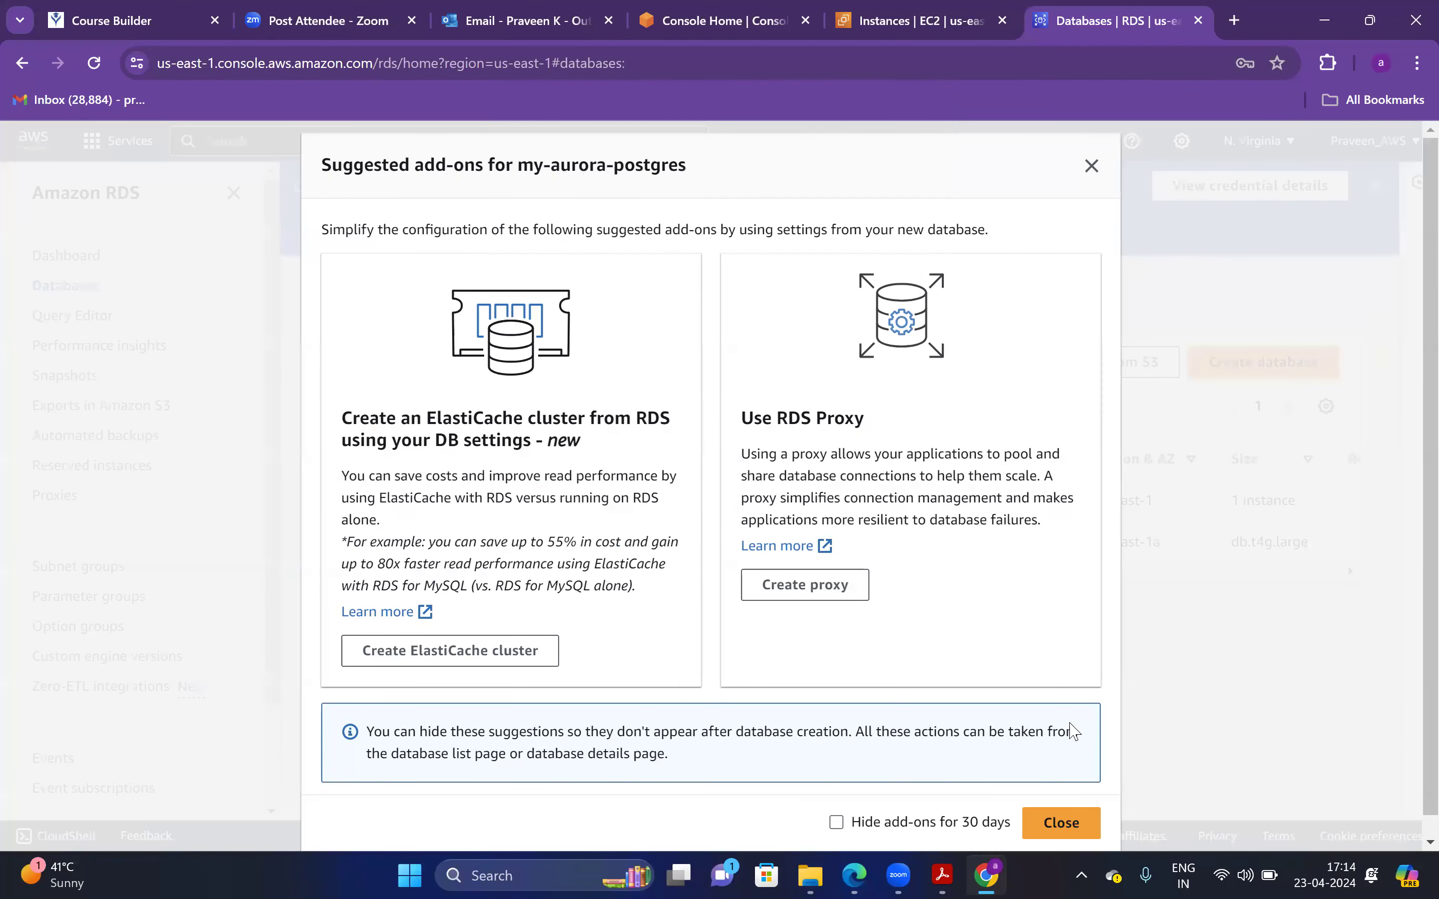
{"action": "left_click", "coordinate": [1088, 823]}
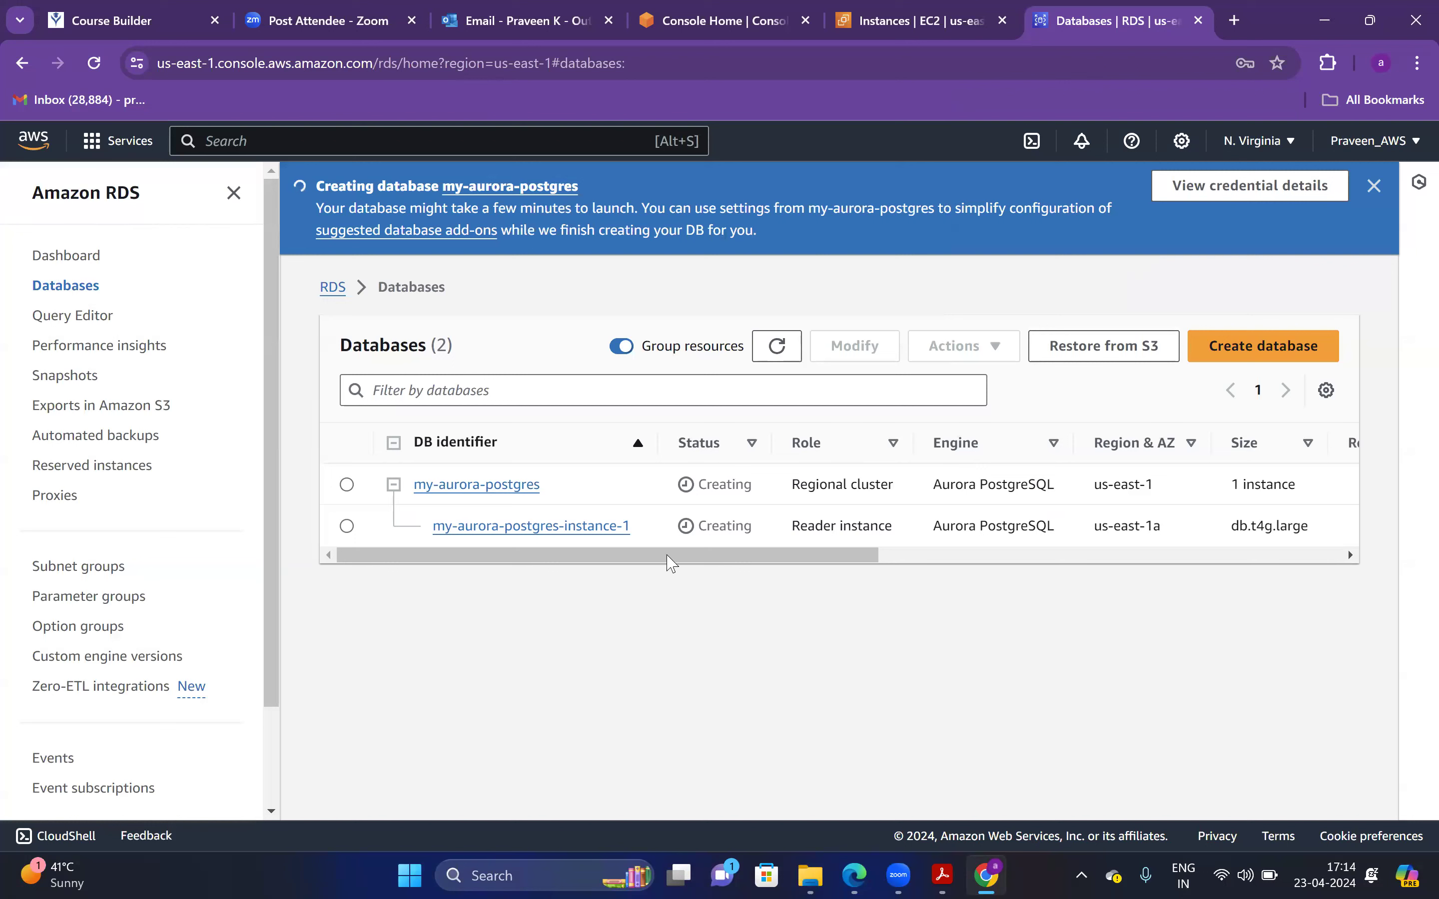
{"action": "left_click_drag", "start_coordinate": [857, 559], "coordinate": [646, 559]}
{"action": "key", "text": "ctrl+1"}
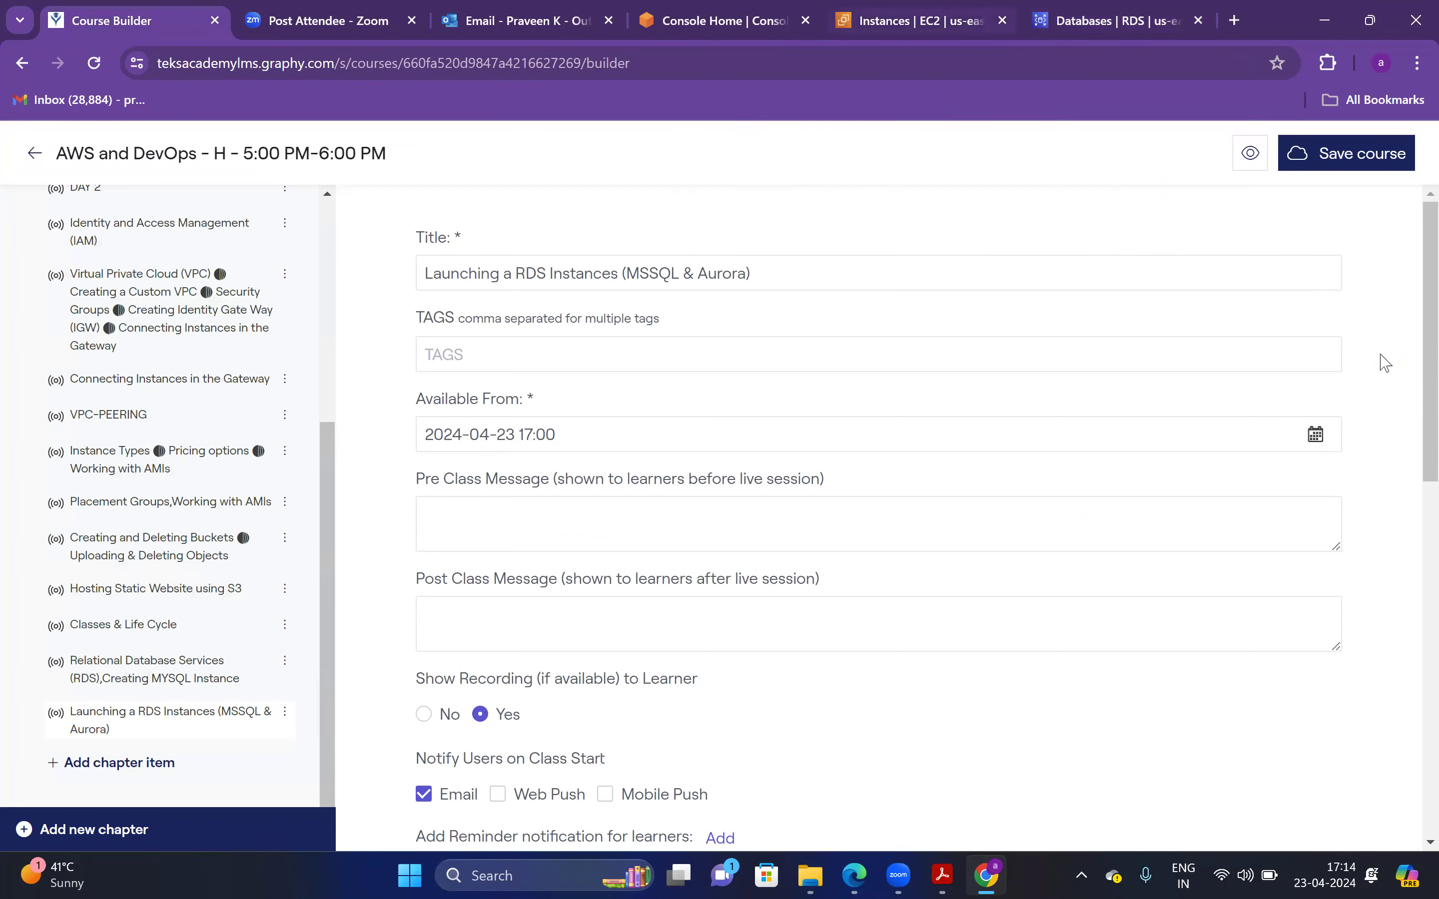
{"action": "key", "text": "ctrl+6"}
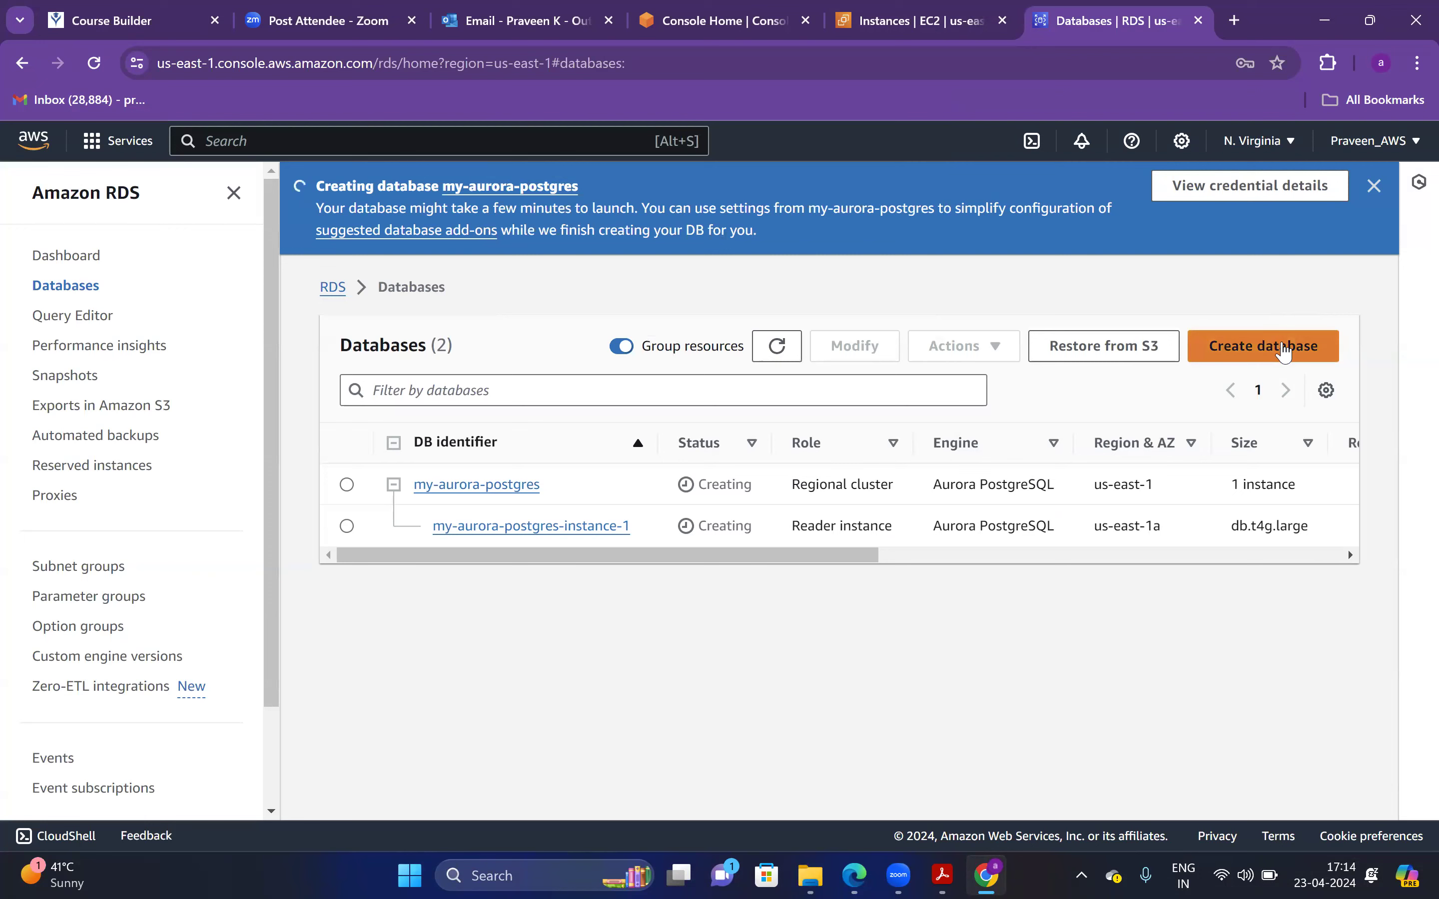
Start a new database with the Microsoft SQL Server engine and close its info panel
{"action": "left_click", "coordinate": [1283, 351]}
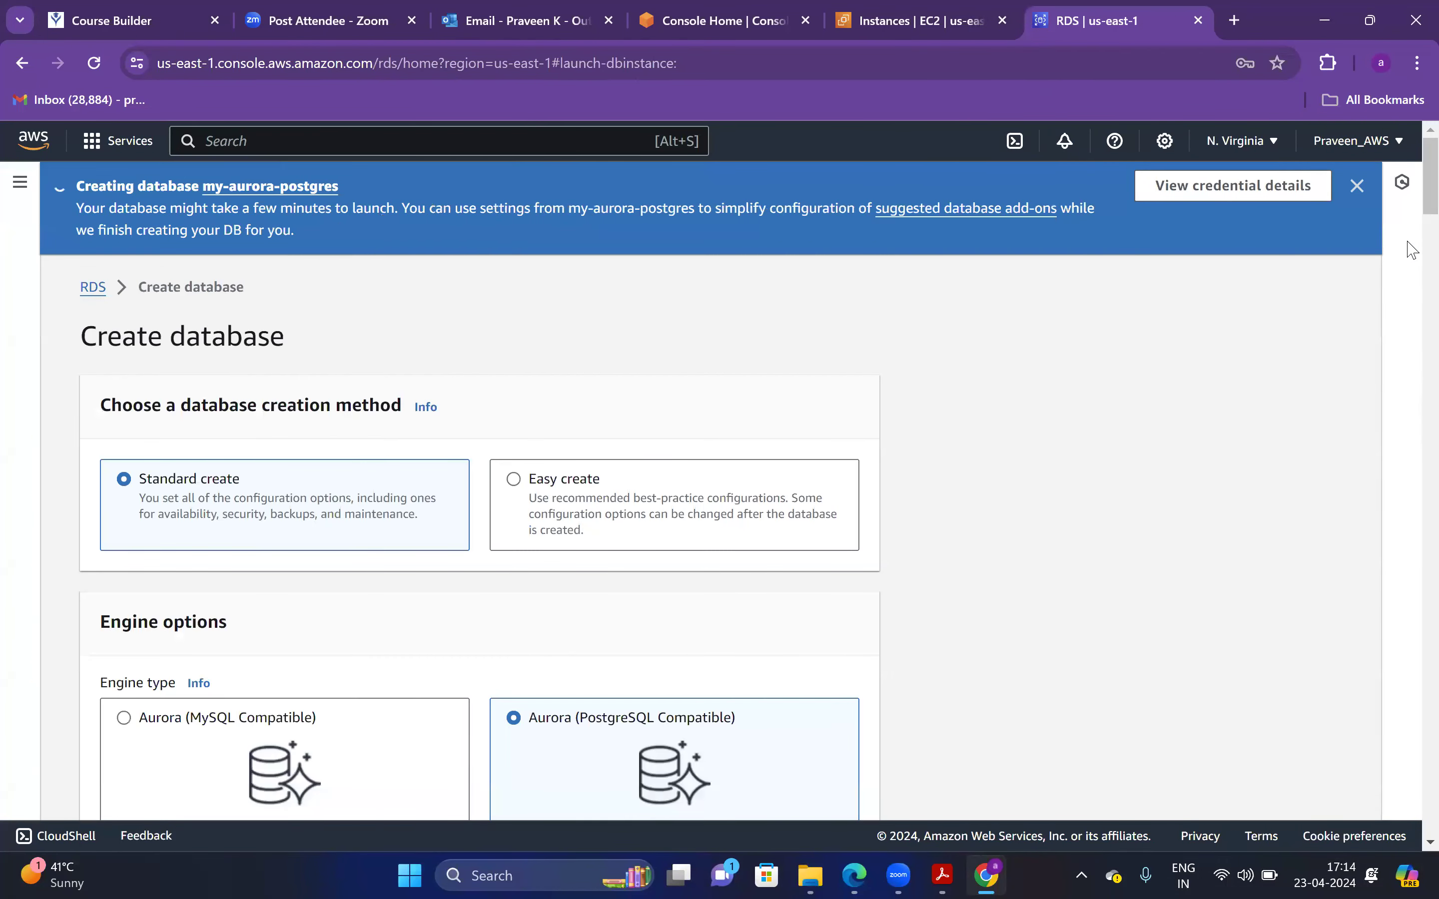
{"action": "scroll", "coordinate": [1409, 197], "scroll_direction": "down", "scroll_amount": 7}
{"action": "scroll", "coordinate": [1412, 202], "scroll_direction": "up", "scroll_amount": 10}
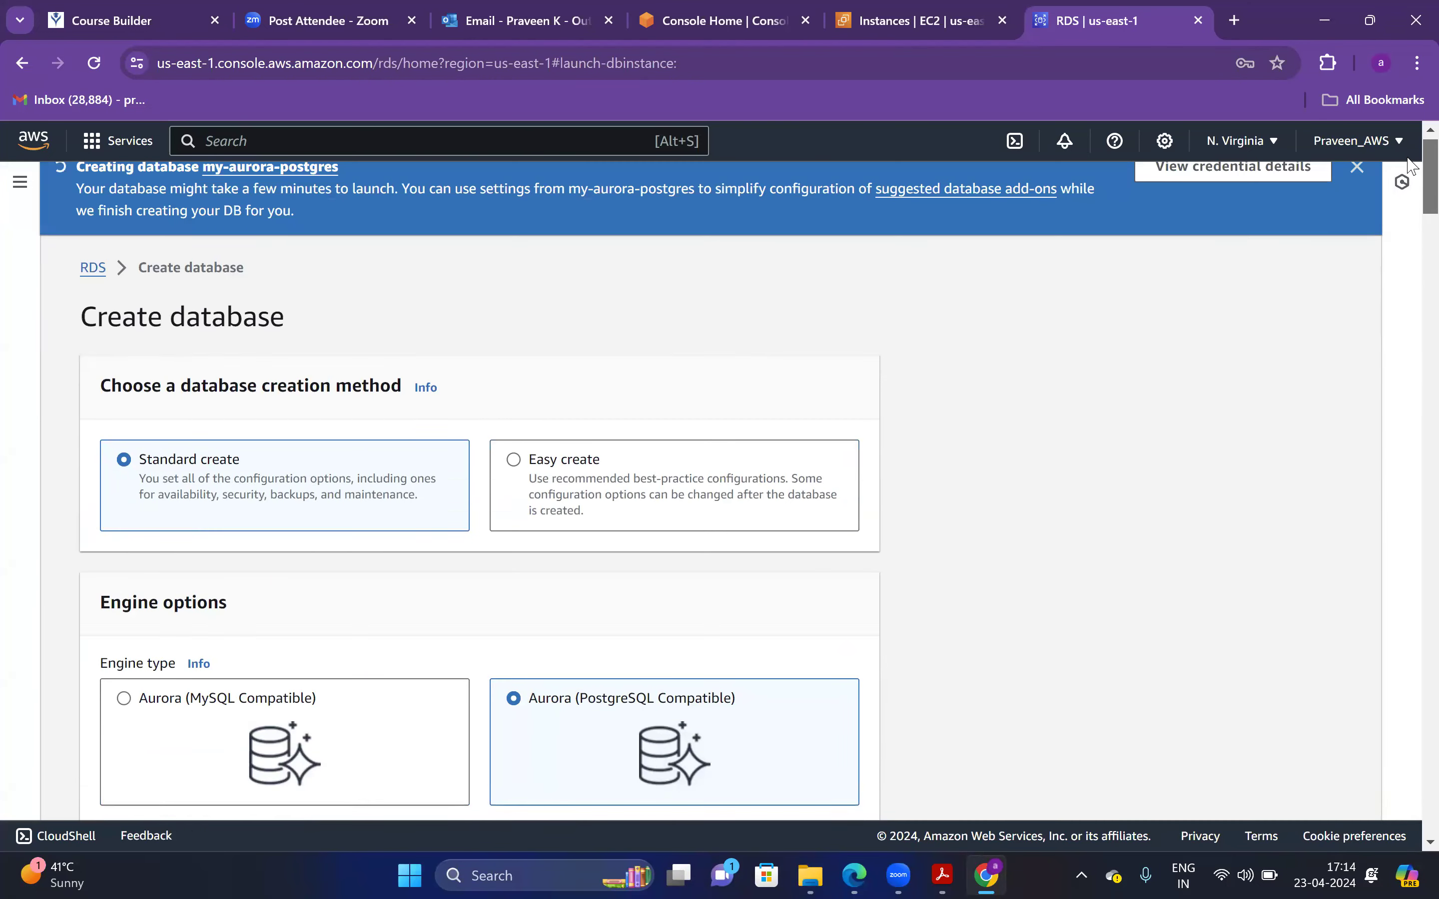
{"action": "scroll", "coordinate": [1412, 173], "scroll_direction": "down", "scroll_amount": 3}
{"action": "scroll", "coordinate": [1410, 191], "scroll_direction": "down", "scroll_amount": 4}
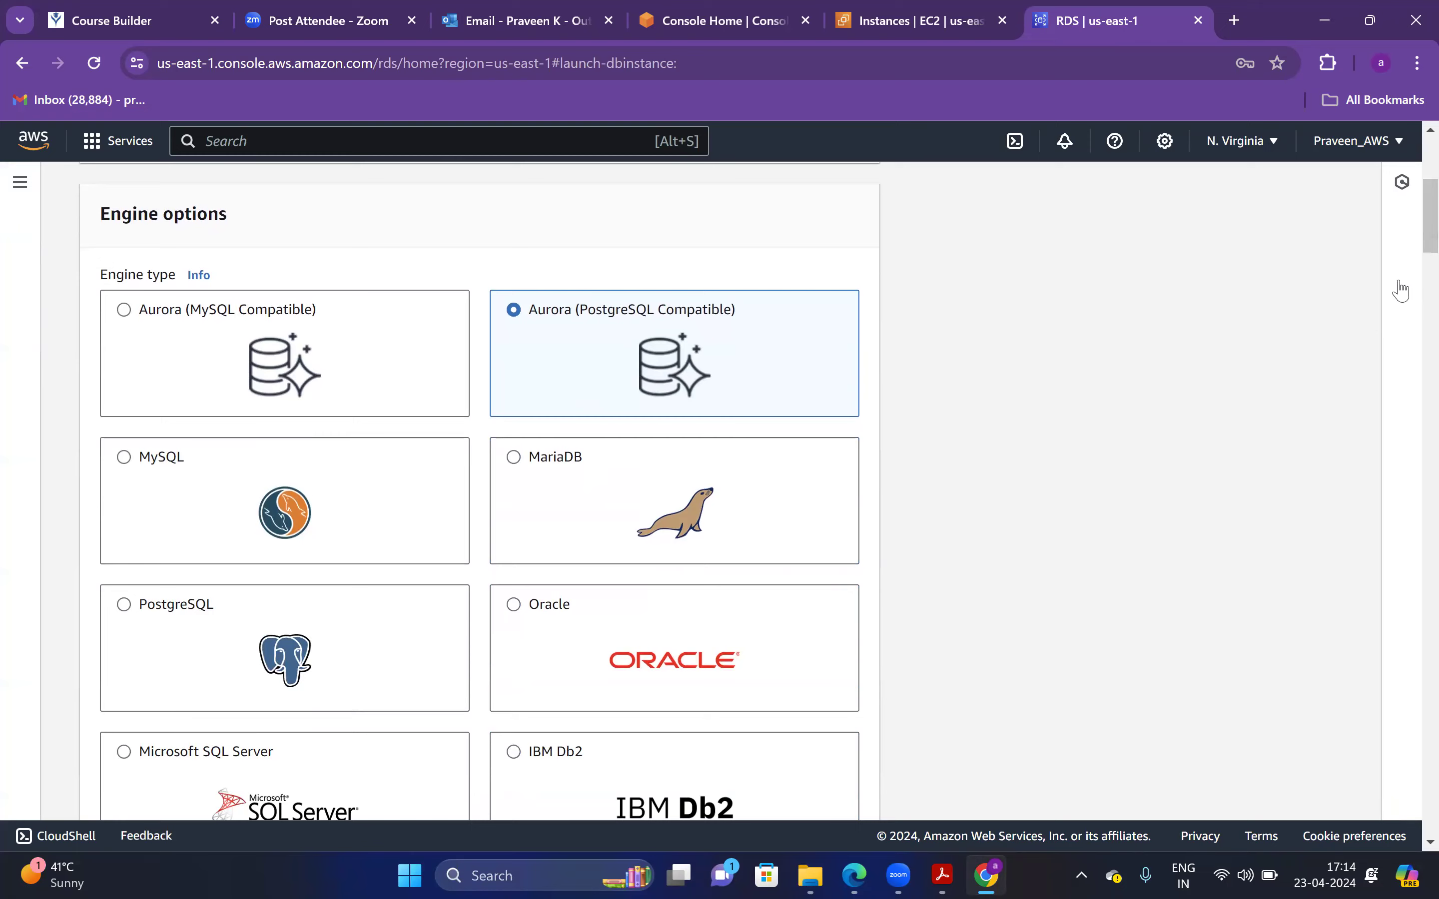
{"action": "scroll", "coordinate": [1407, 250], "scroll_direction": "down", "scroll_amount": 4}
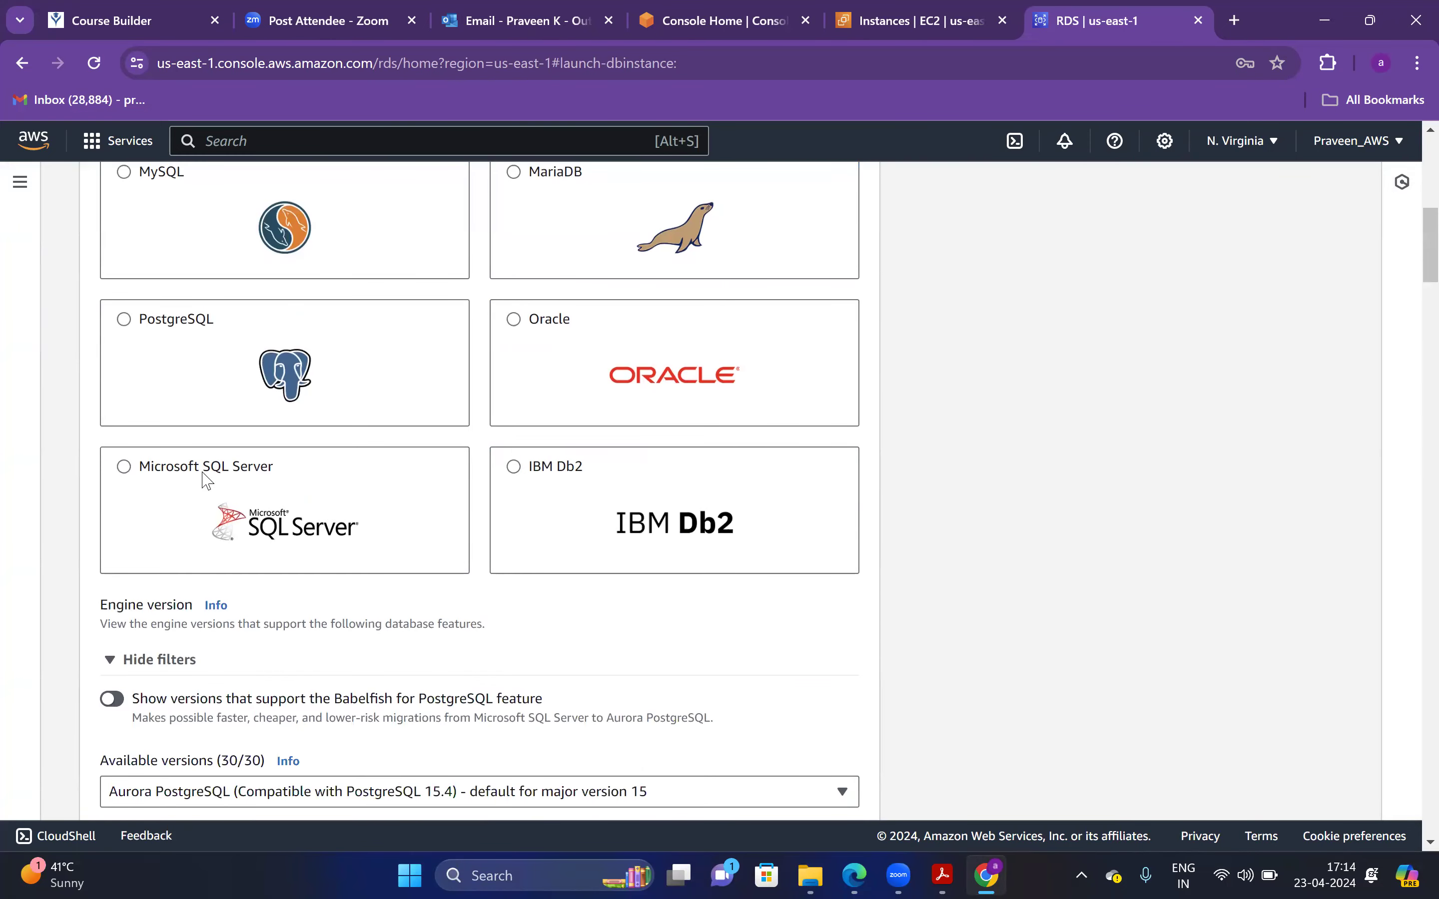
{"action": "left_click", "coordinate": [206, 480]}
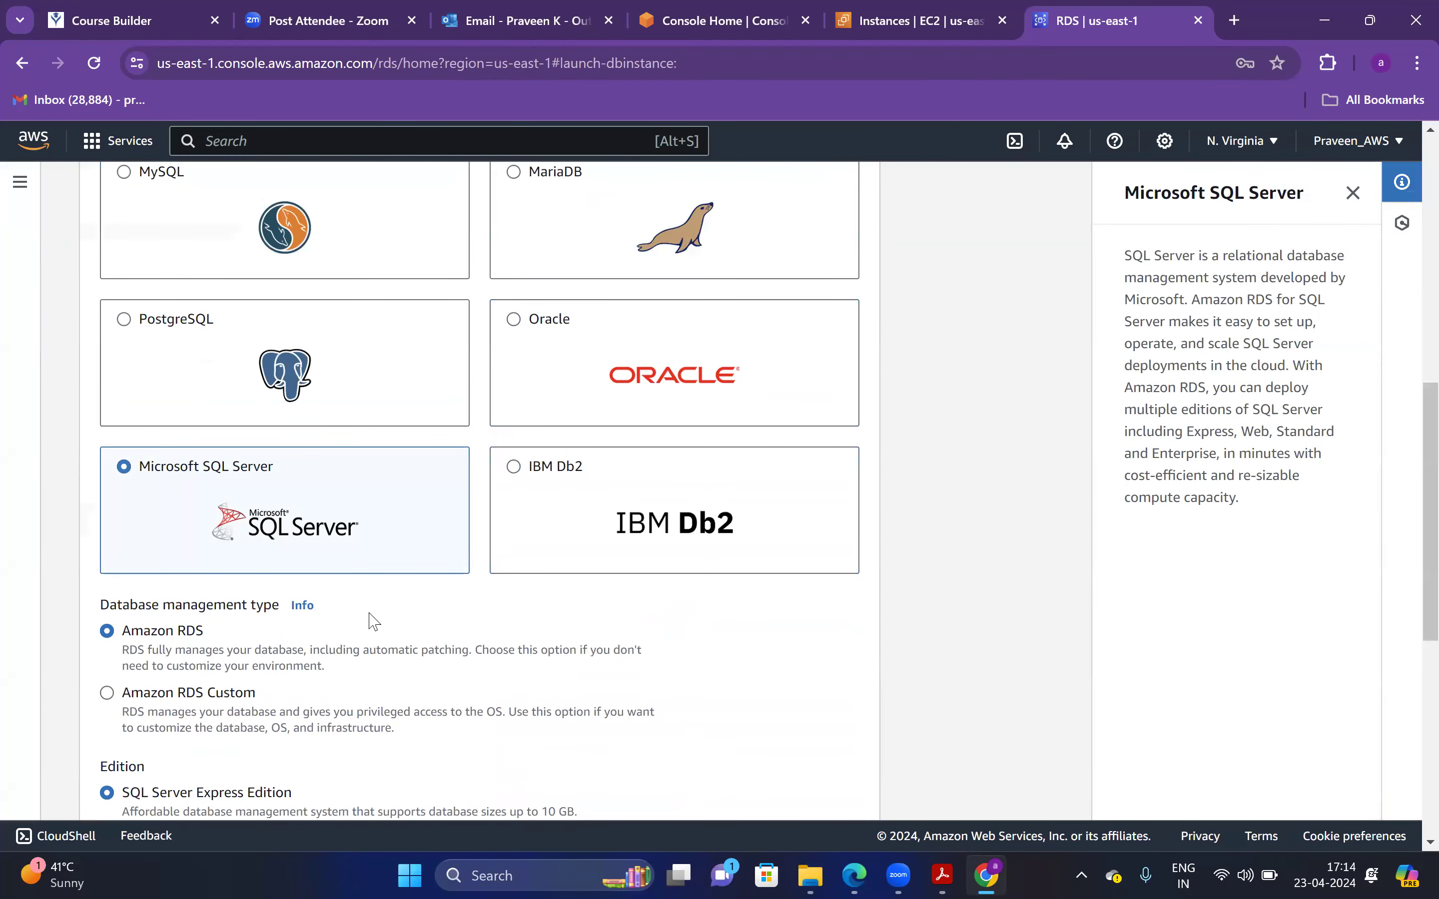
{"action": "left_click", "coordinate": [1353, 194]}
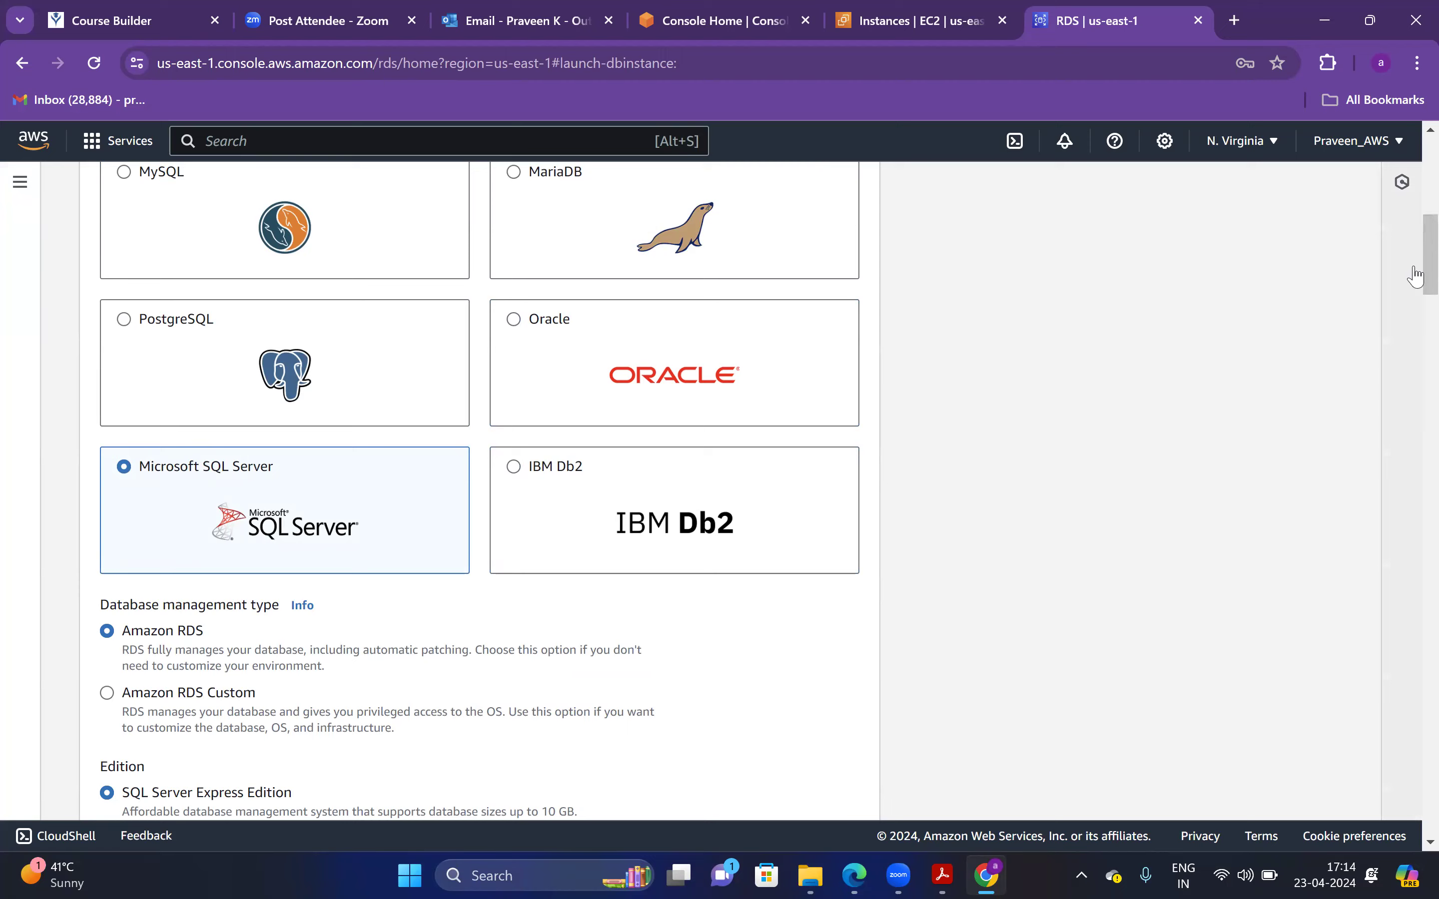
Set the engine version to SQL Server 2017 14.00.3465.1.v1
{"action": "scroll", "coordinate": [1412, 305], "scroll_direction": "down", "scroll_amount": 1}
{"action": "scroll", "coordinate": [1412, 305], "scroll_direction": "down", "scroll_amount": 3}
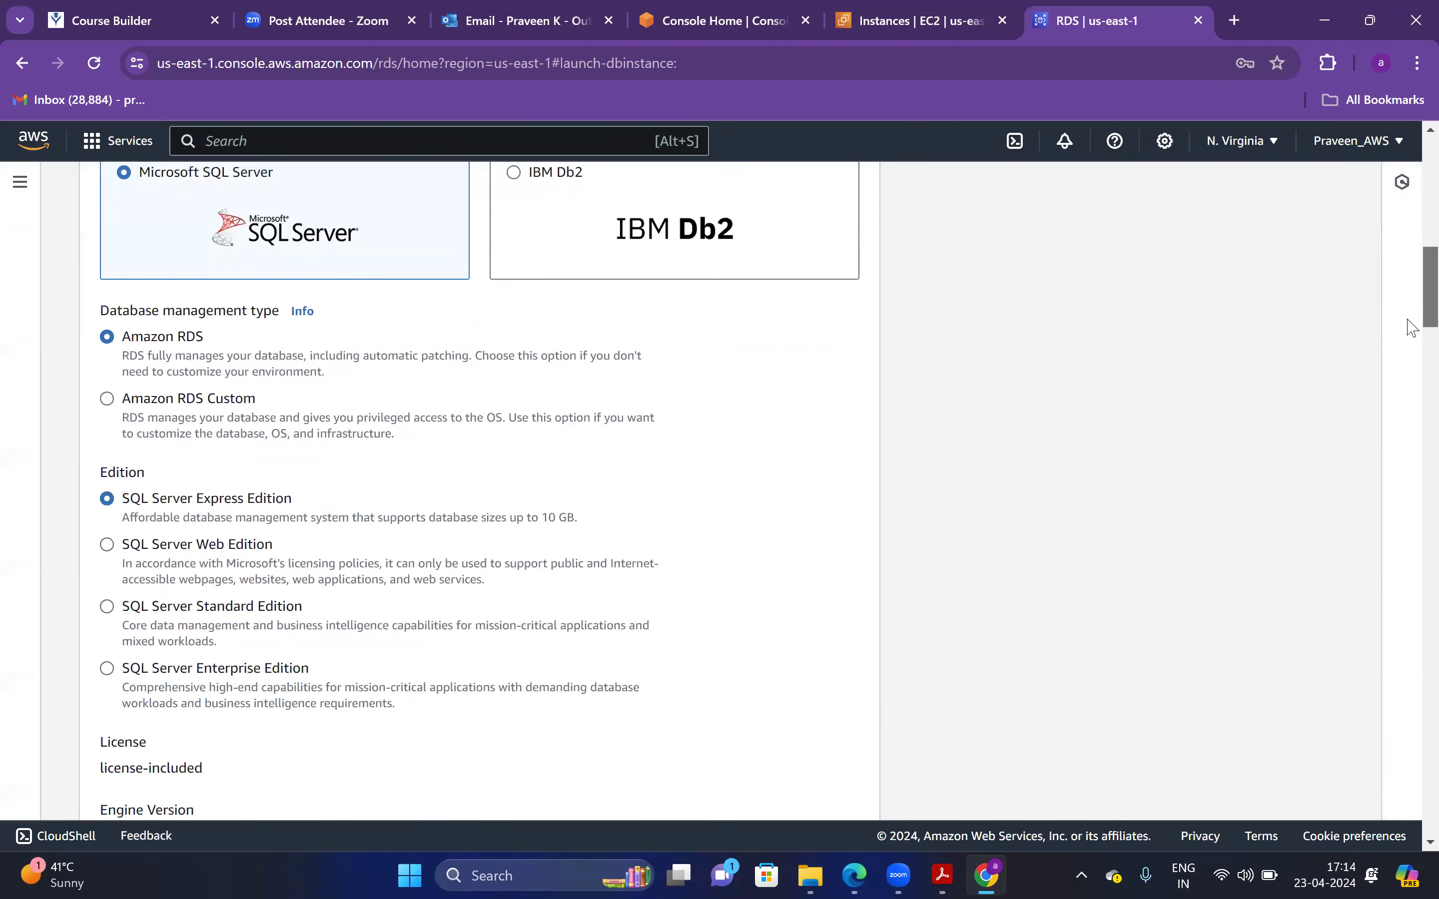
{"action": "scroll", "coordinate": [1412, 327], "scroll_direction": "down", "scroll_amount": 2}
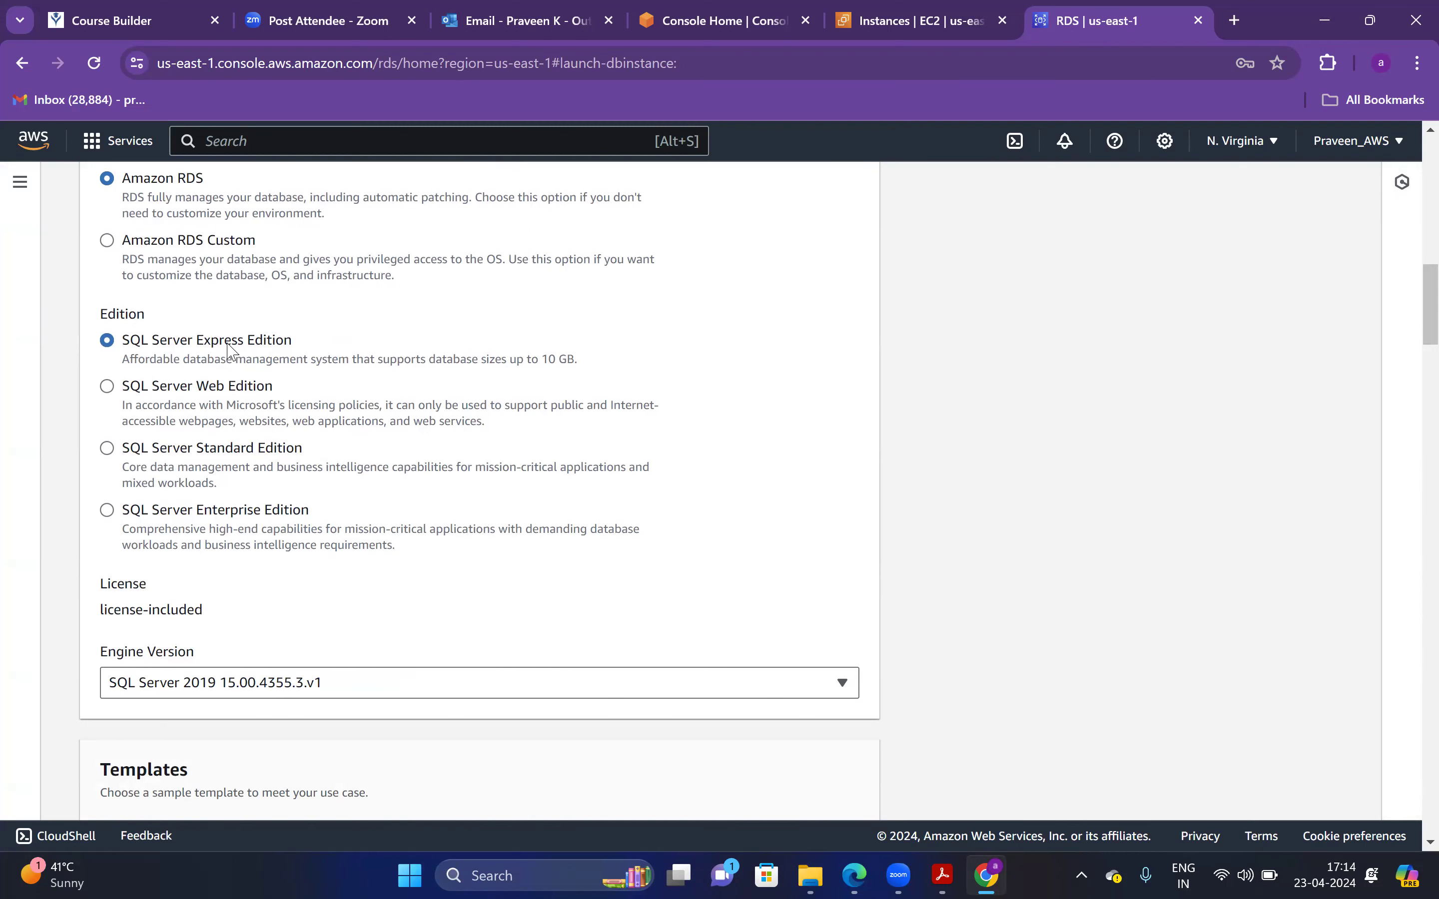
{"action": "scroll", "coordinate": [1423, 321], "scroll_direction": "down", "scroll_amount": 3}
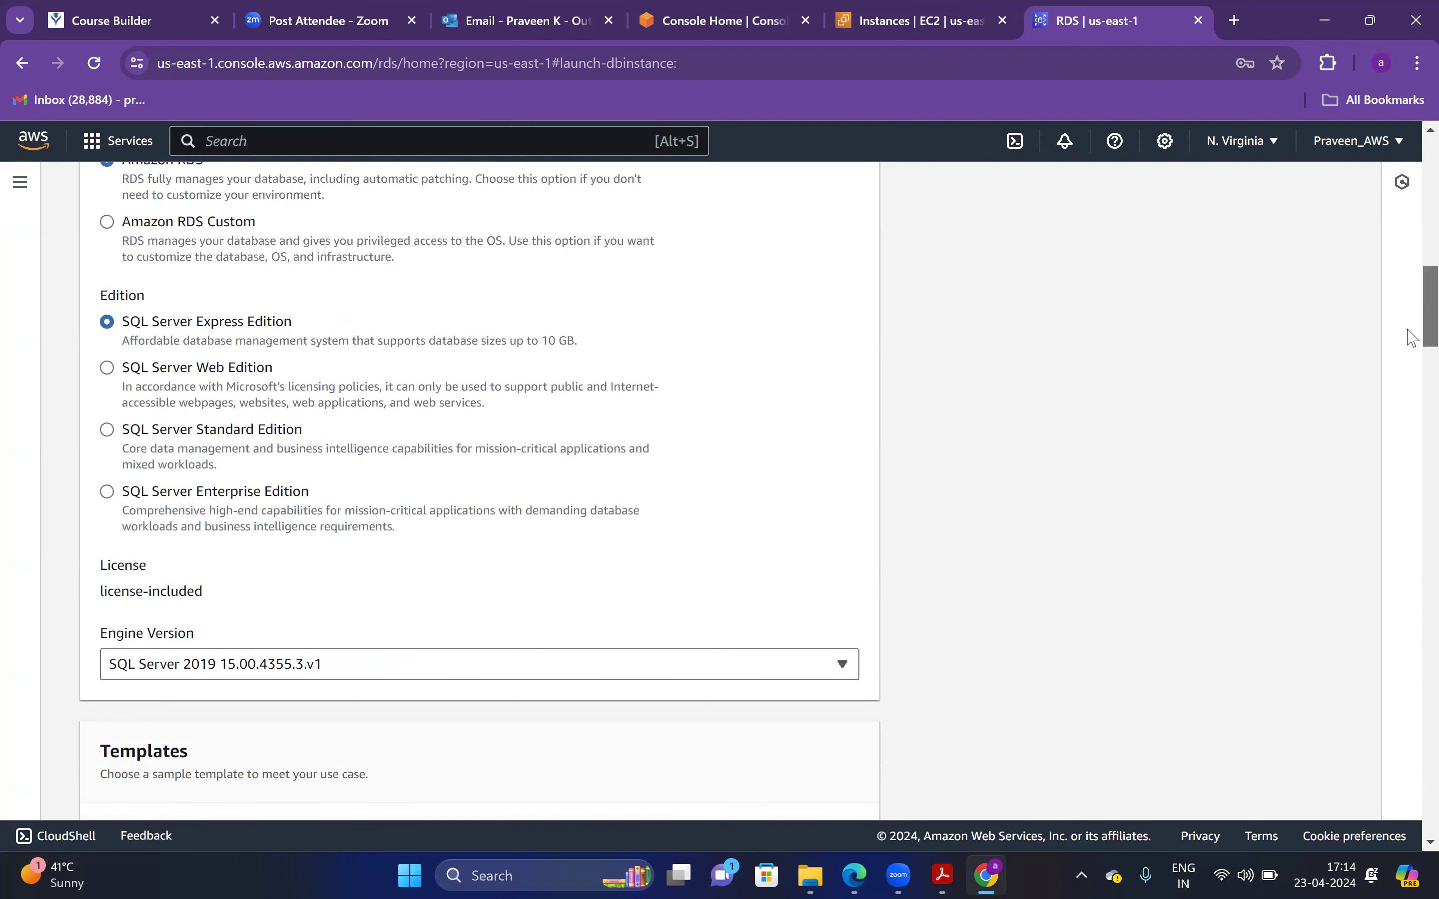
{"action": "left_click", "coordinate": [420, 505]}
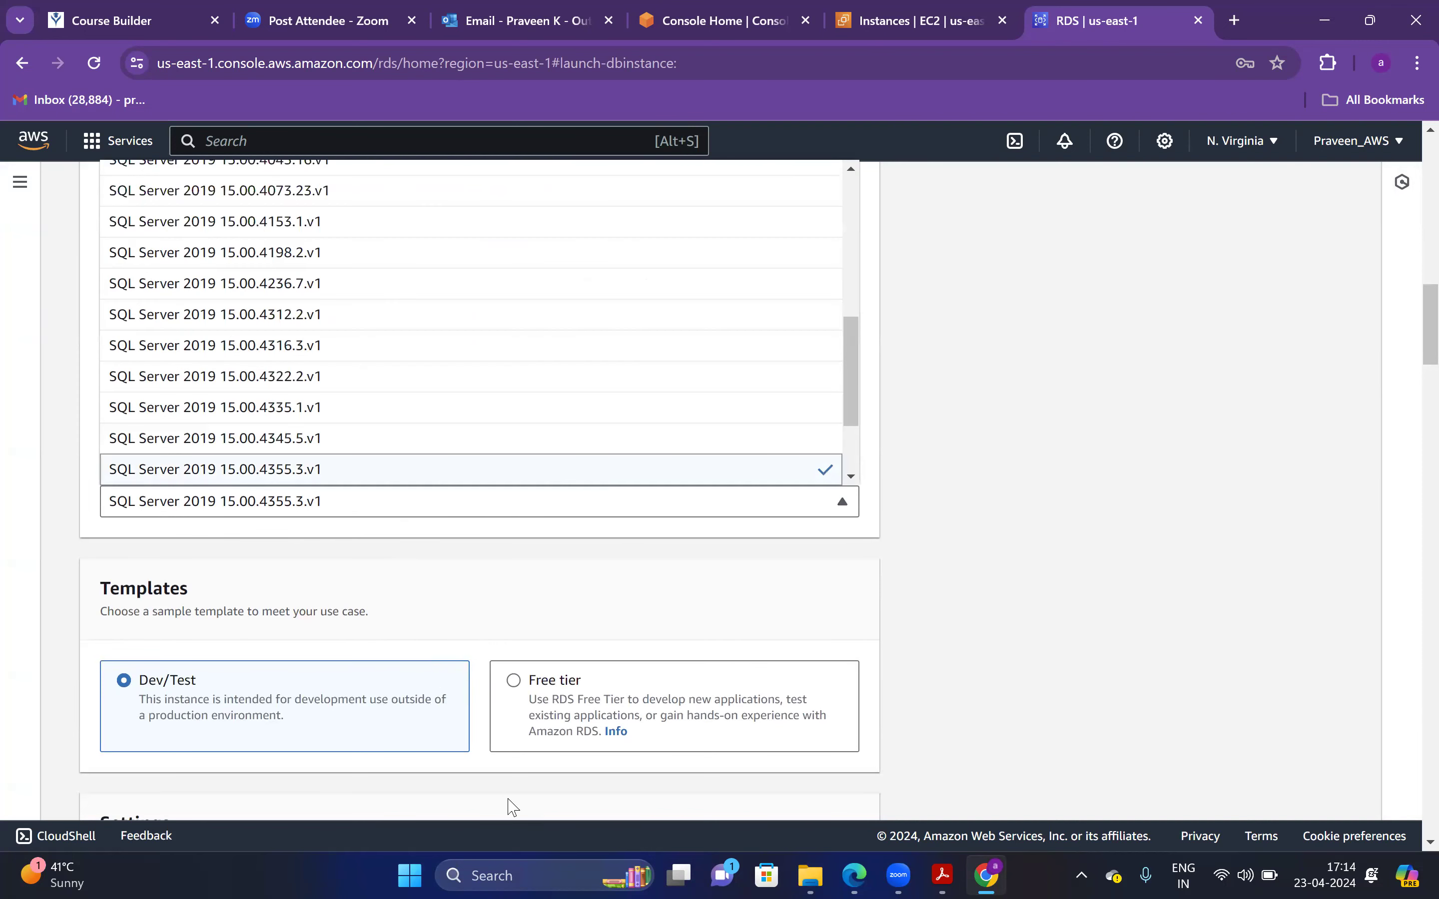
{"action": "left_click", "coordinate": [494, 875]}
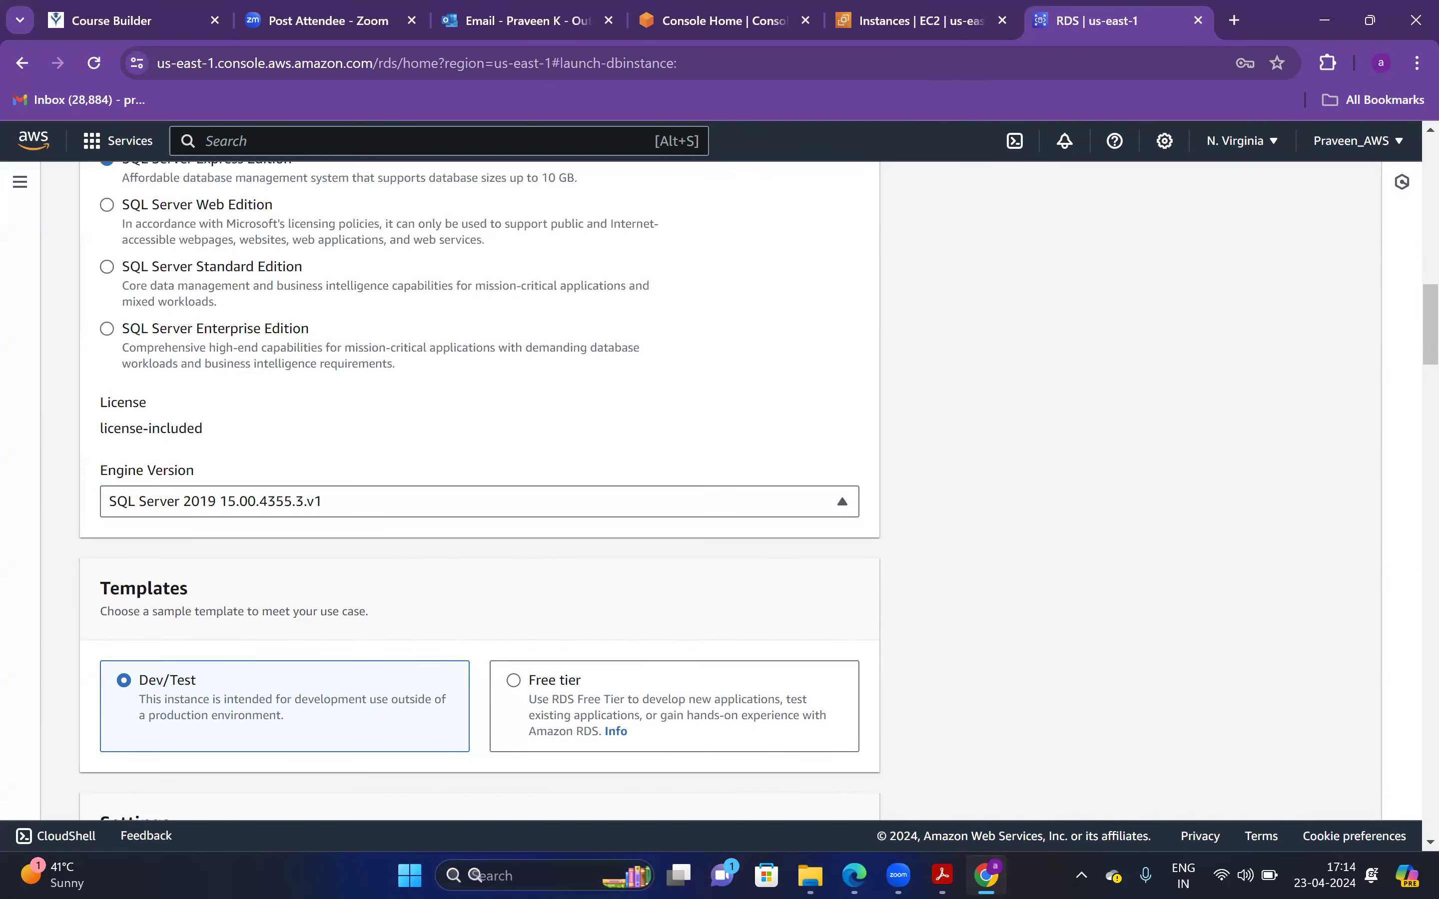
{"action": "type", "text": "sql"}
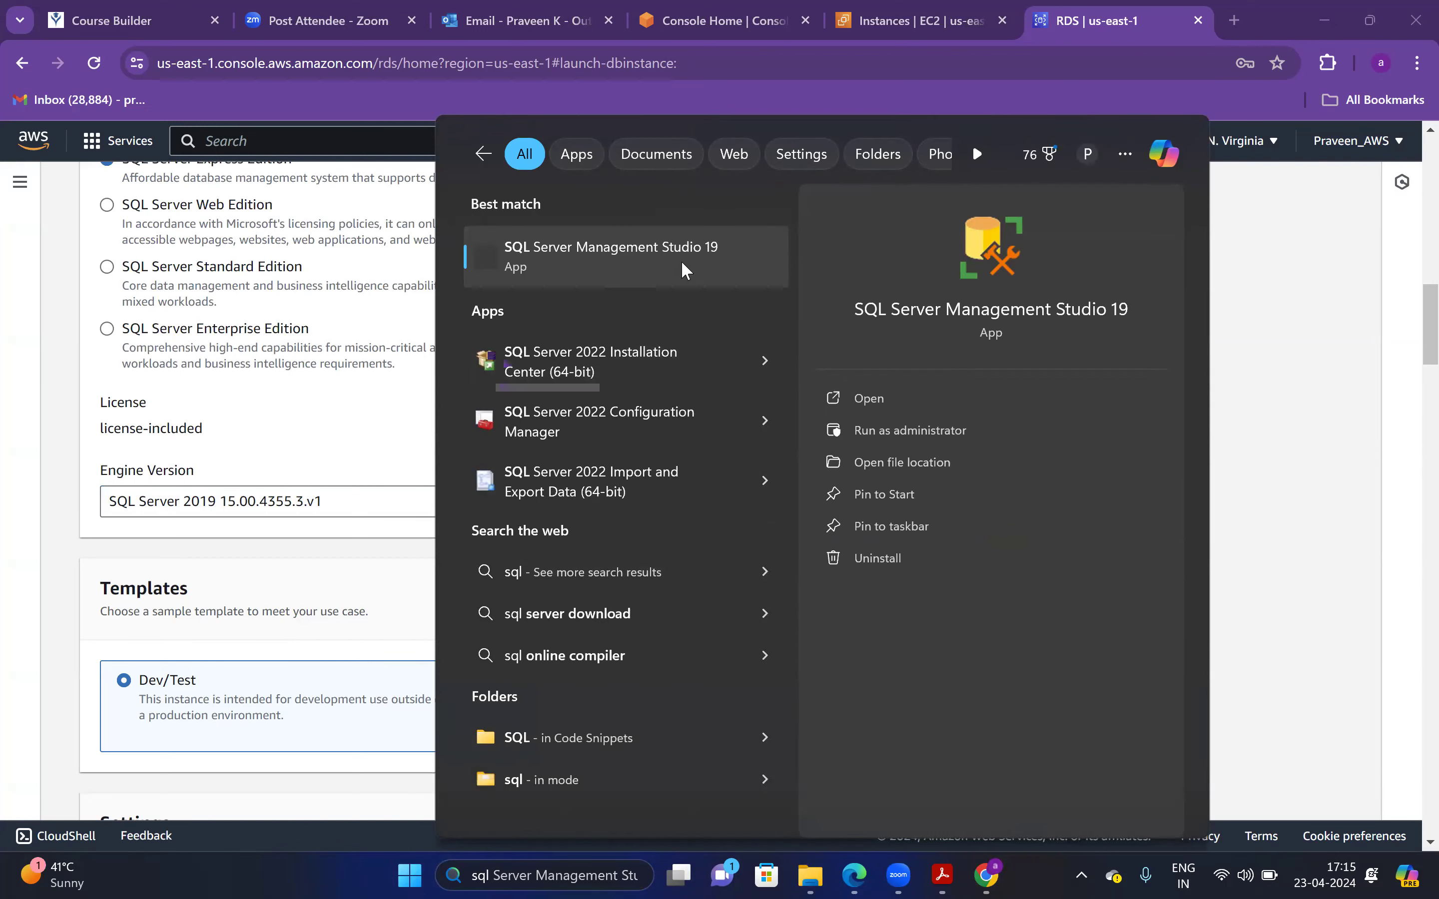
{"action": "left_click", "coordinate": [401, 555]}
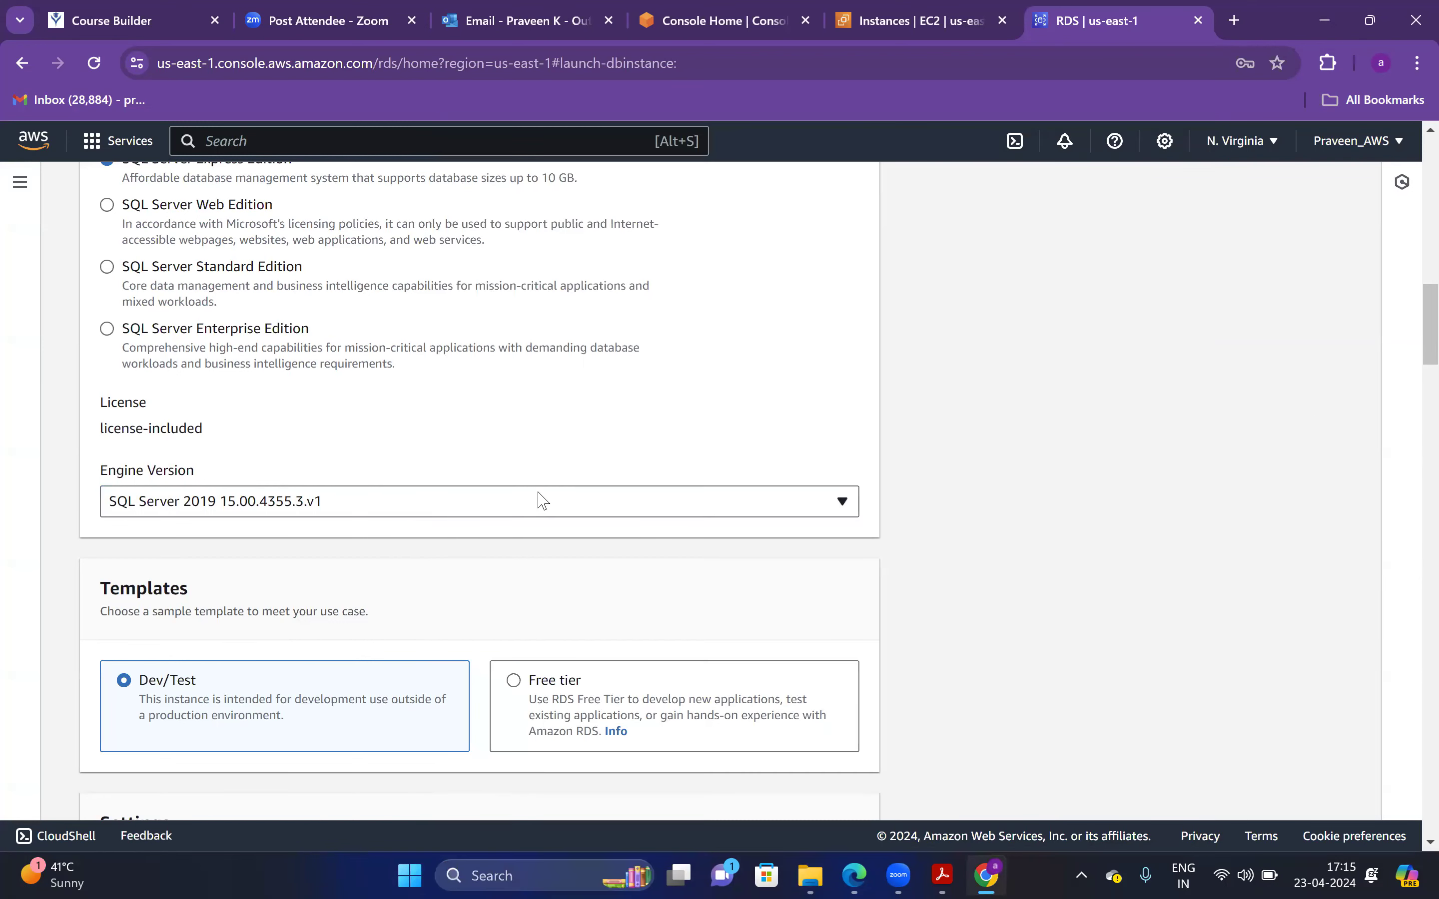
{"action": "left_click", "coordinate": [542, 499]}
{"action": "scroll", "coordinate": [856, 333], "scroll_direction": "up", "scroll_amount": 3}
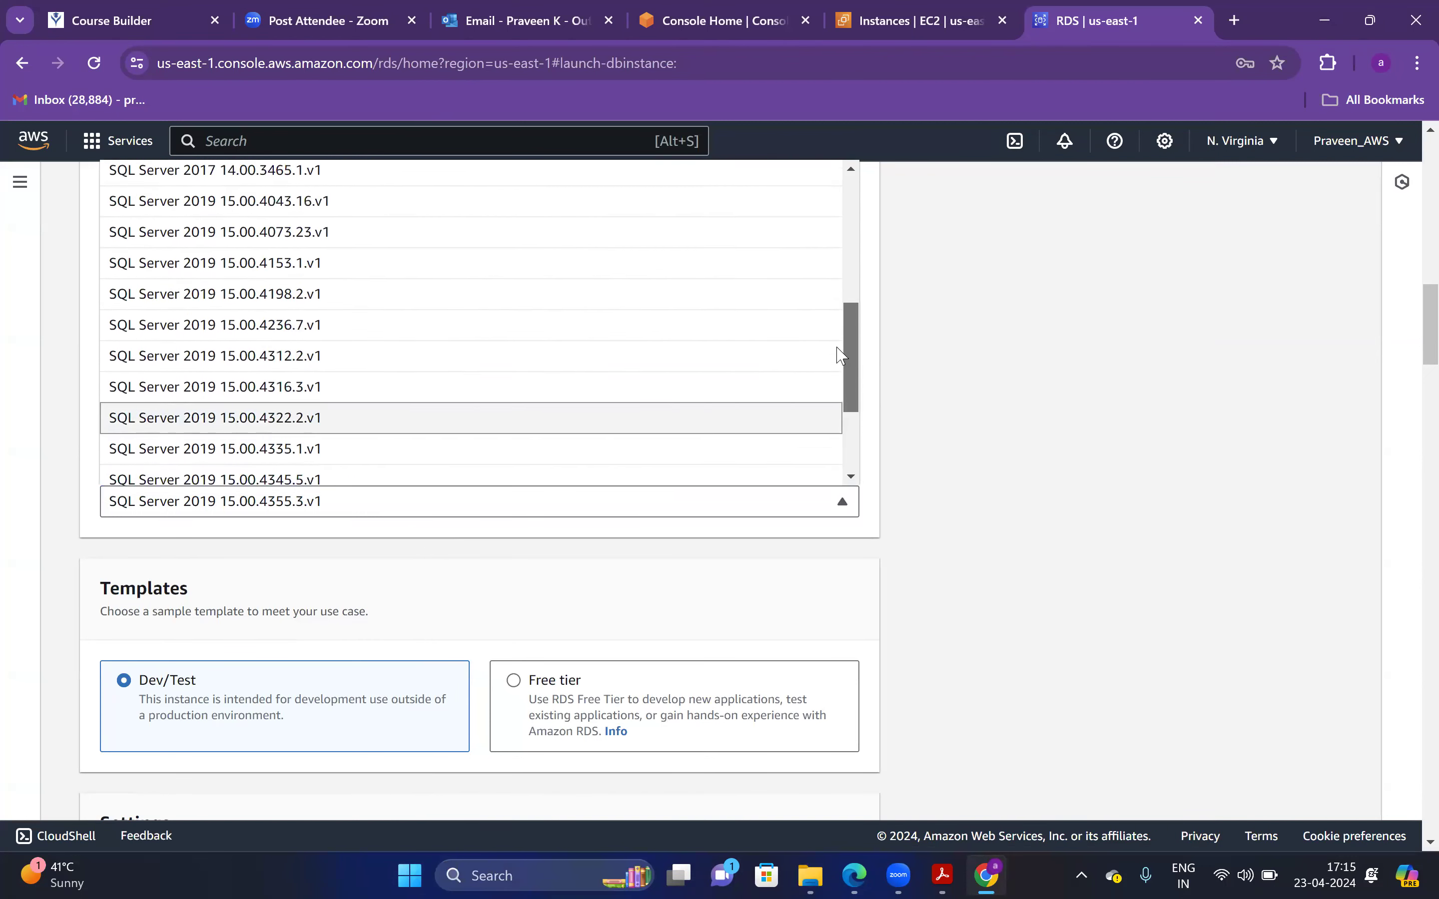
{"action": "scroll", "coordinate": [859, 306], "scroll_direction": "up", "scroll_amount": 1}
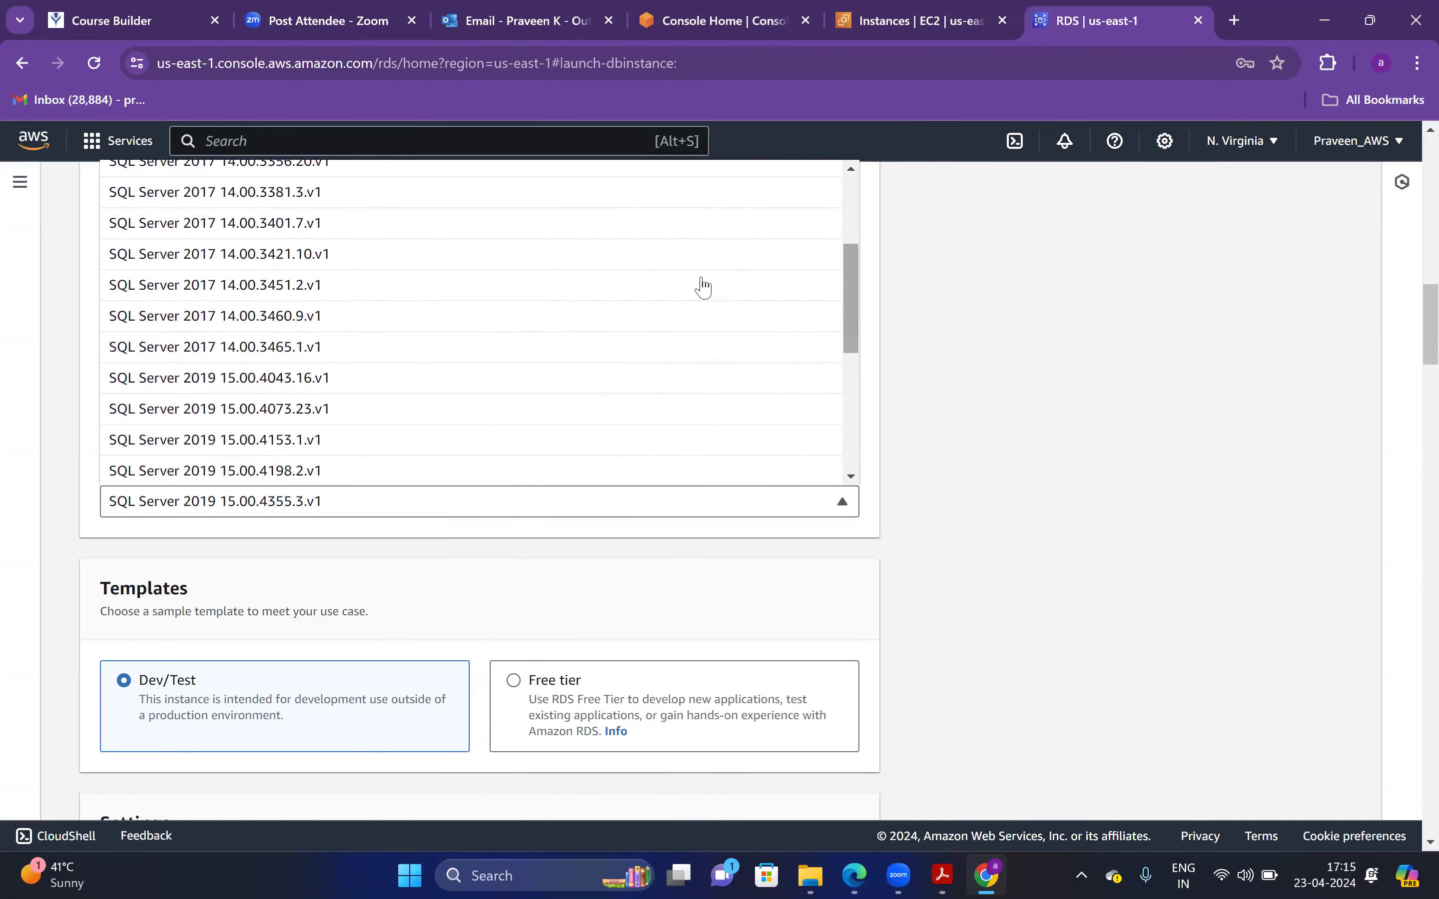
{"action": "left_click", "coordinate": [257, 347]}
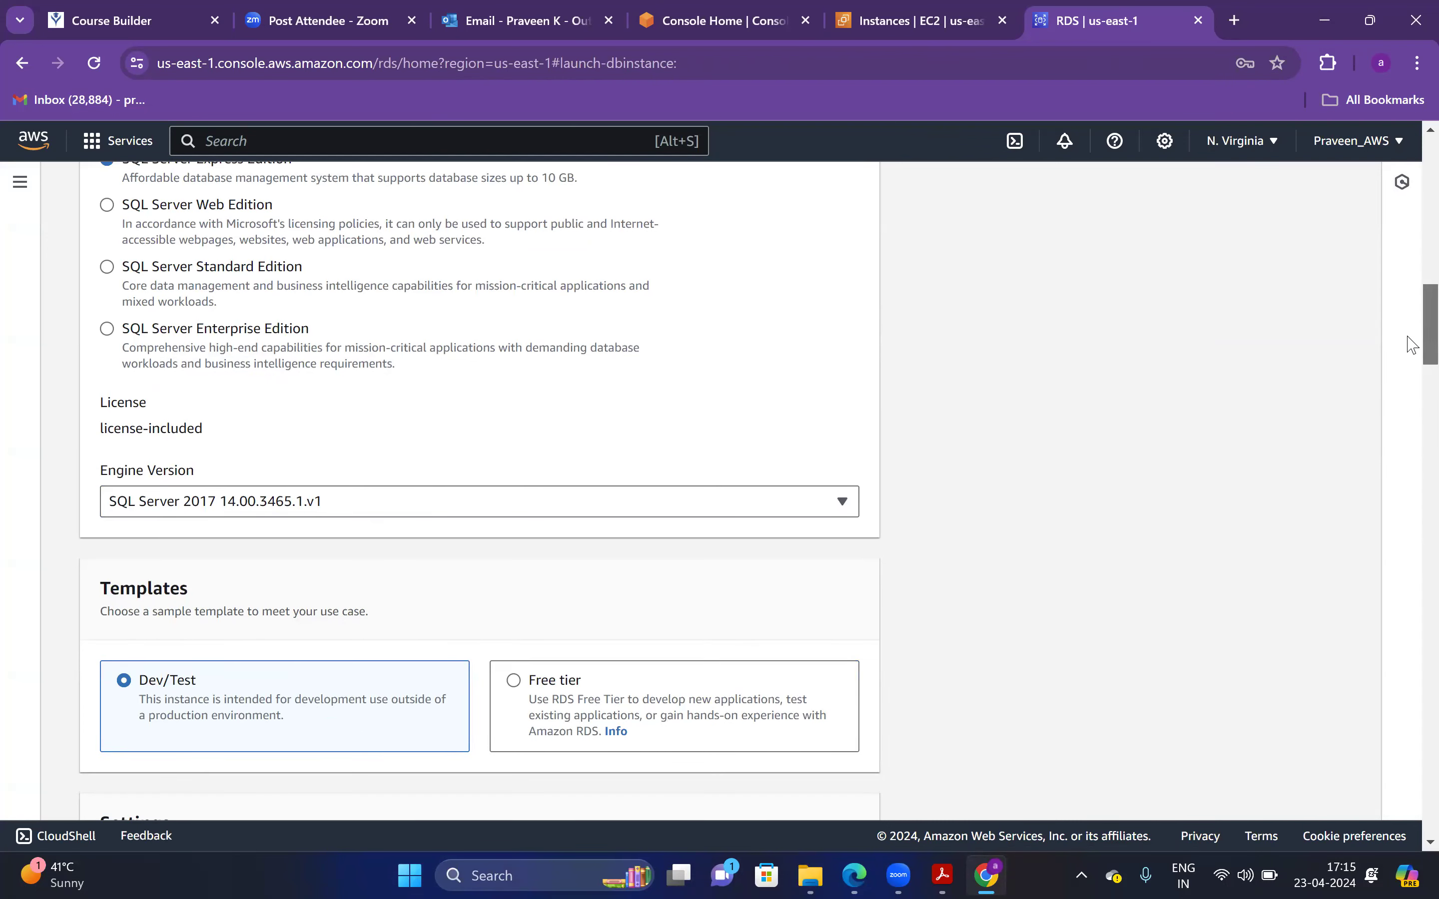
{"action": "scroll", "coordinate": [1409, 357], "scroll_direction": "down", "scroll_amount": 3}
{"action": "scroll", "coordinate": [1412, 384], "scroll_direction": "down", "scroll_amount": 4}
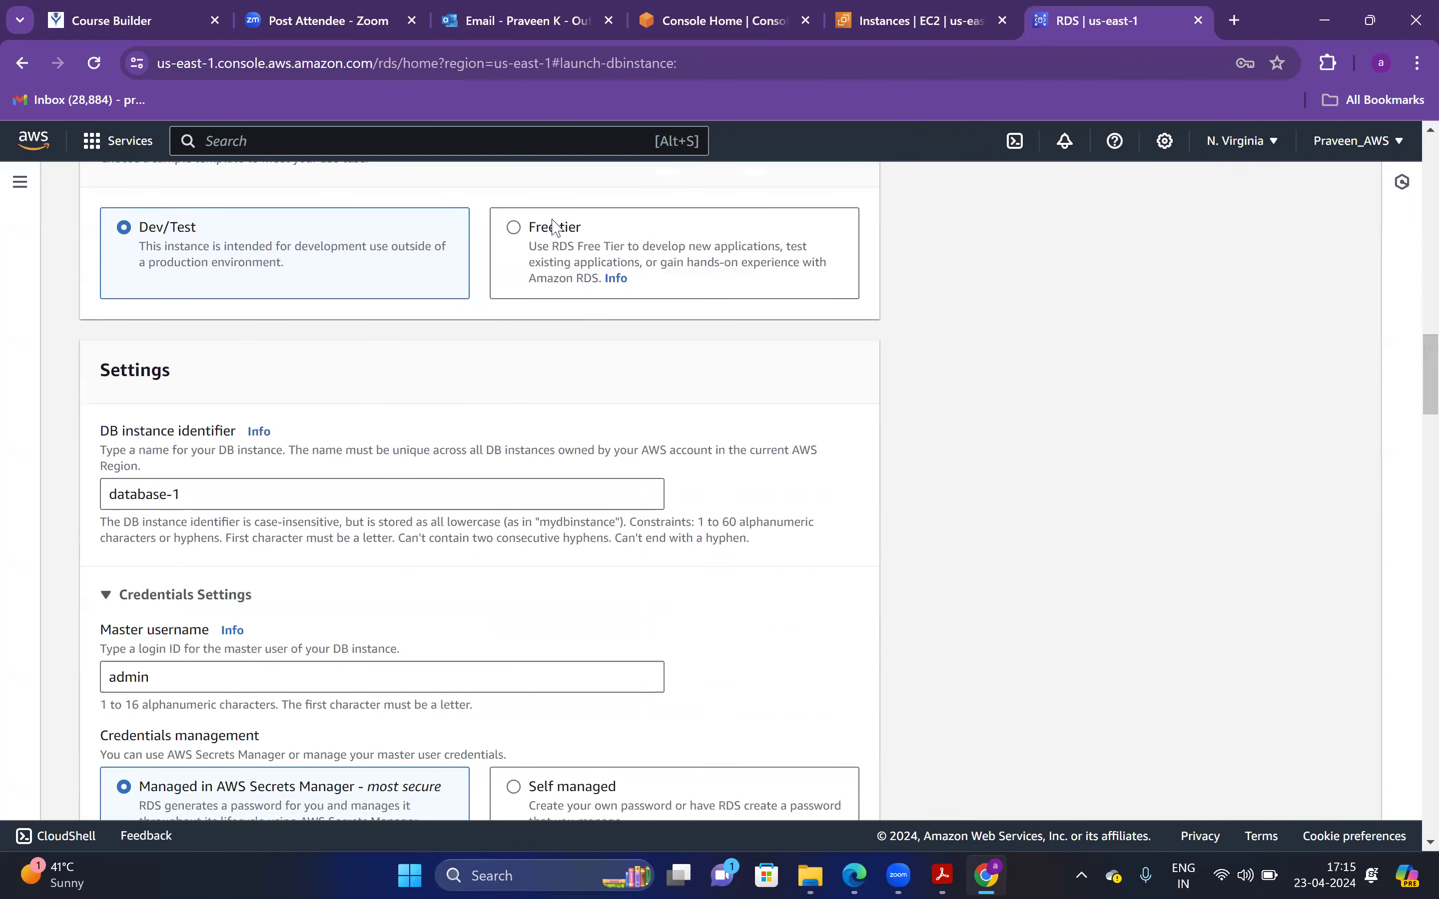
Switch the template to Free tier and name the DB instance MS-SQL
{"action": "left_click", "coordinate": [553, 227]}
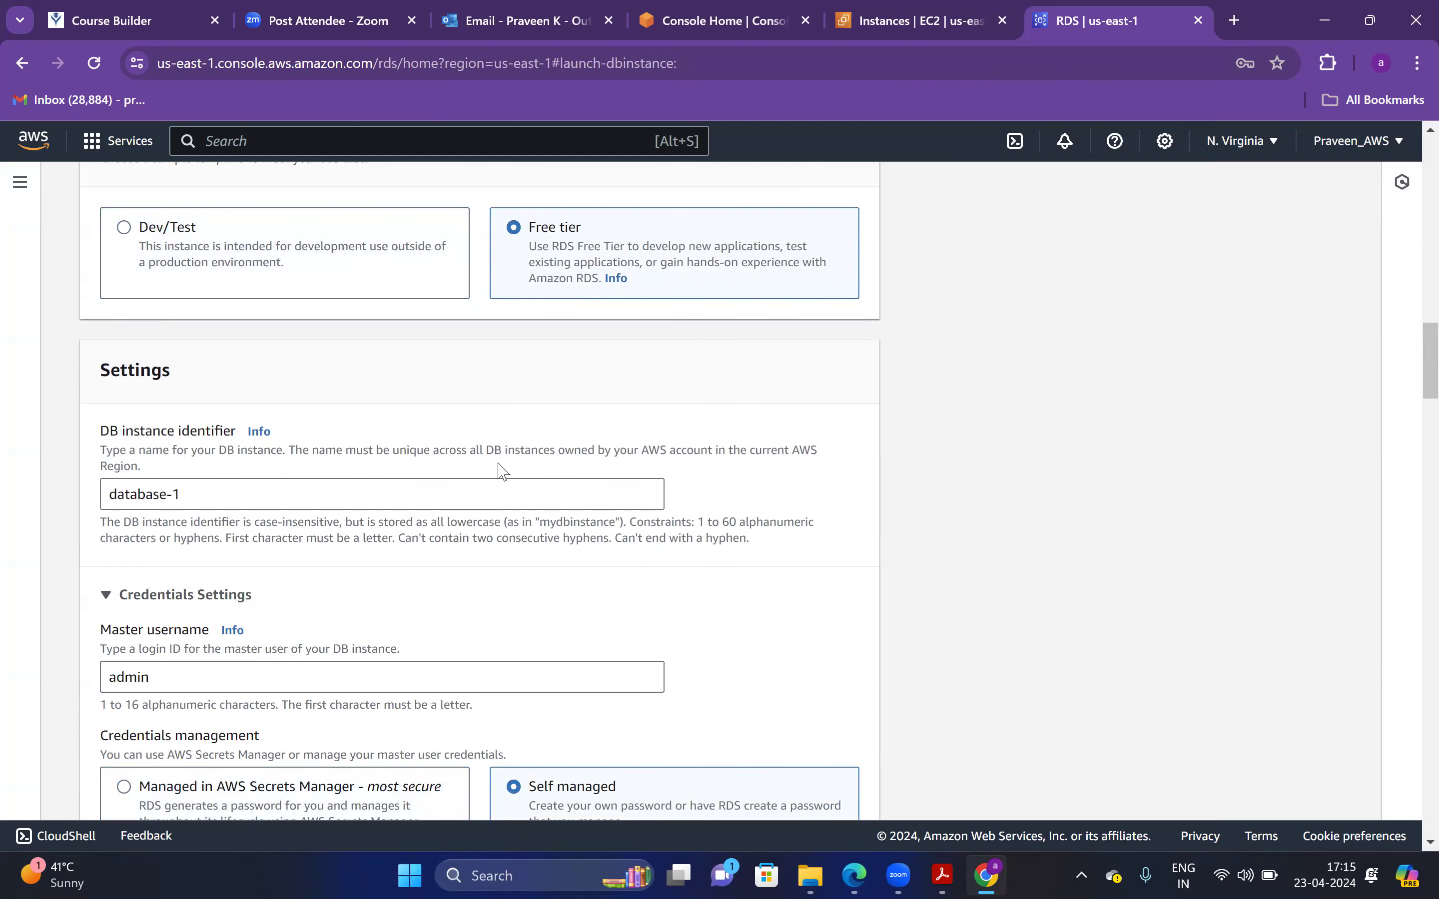
{"action": "mouse_move", "coordinate": [10, 481]}
{"action": "left_mouse_down"}
{"action": "mouse_move", "coordinate": [225, 505]}
{"action": "mouse_move", "coordinate": [247, 494]}
{"action": "mouse_move", "coordinate": [21, 497]}
{"action": "left_mouse_up"}
{"action": "type", "text": "M"}
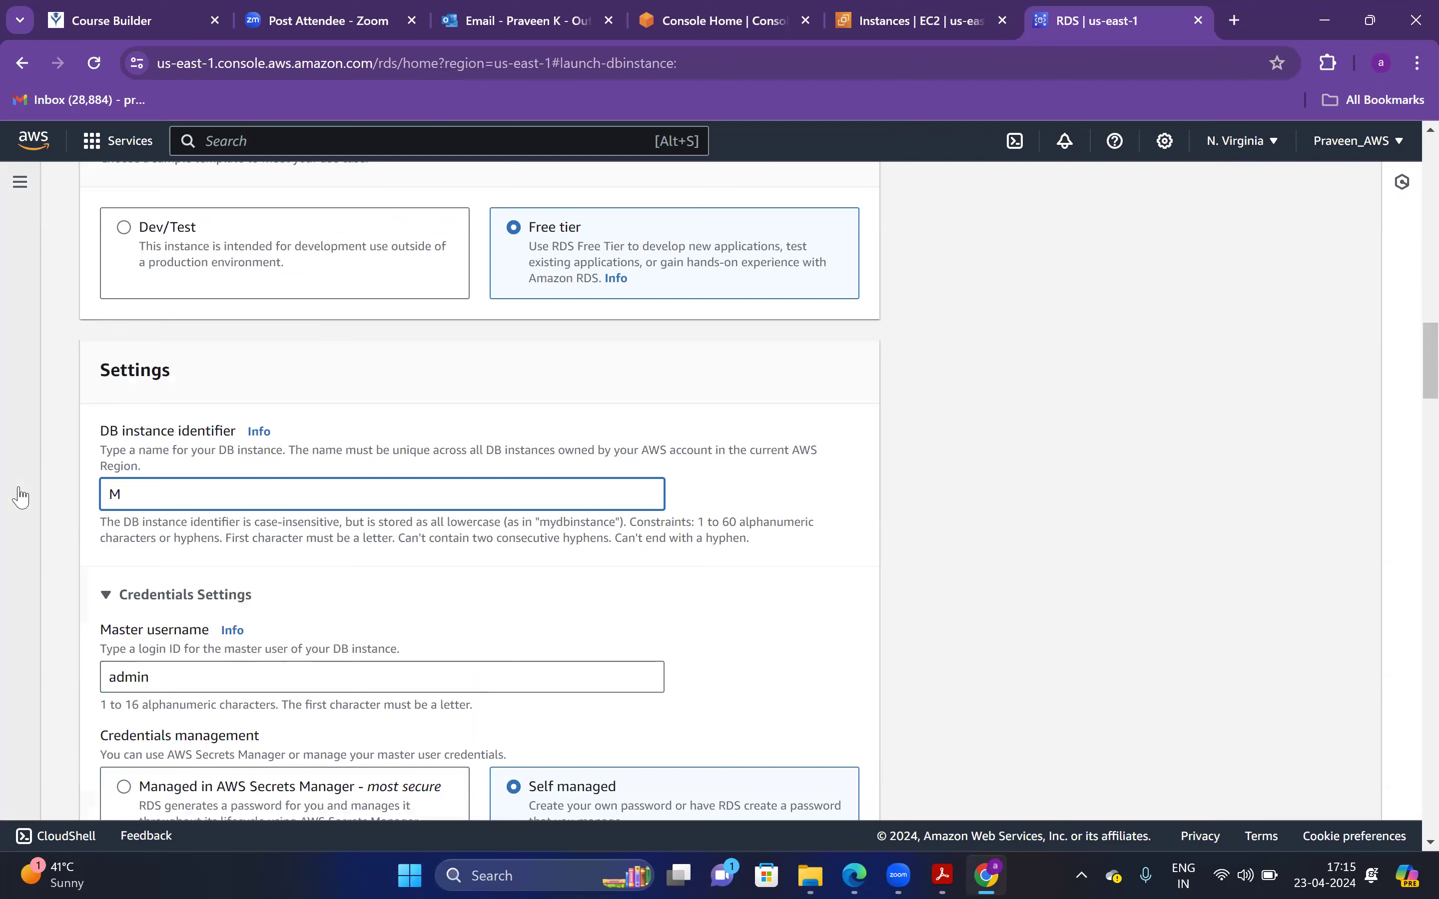
{"action": "type", "text": "S-SQL"}
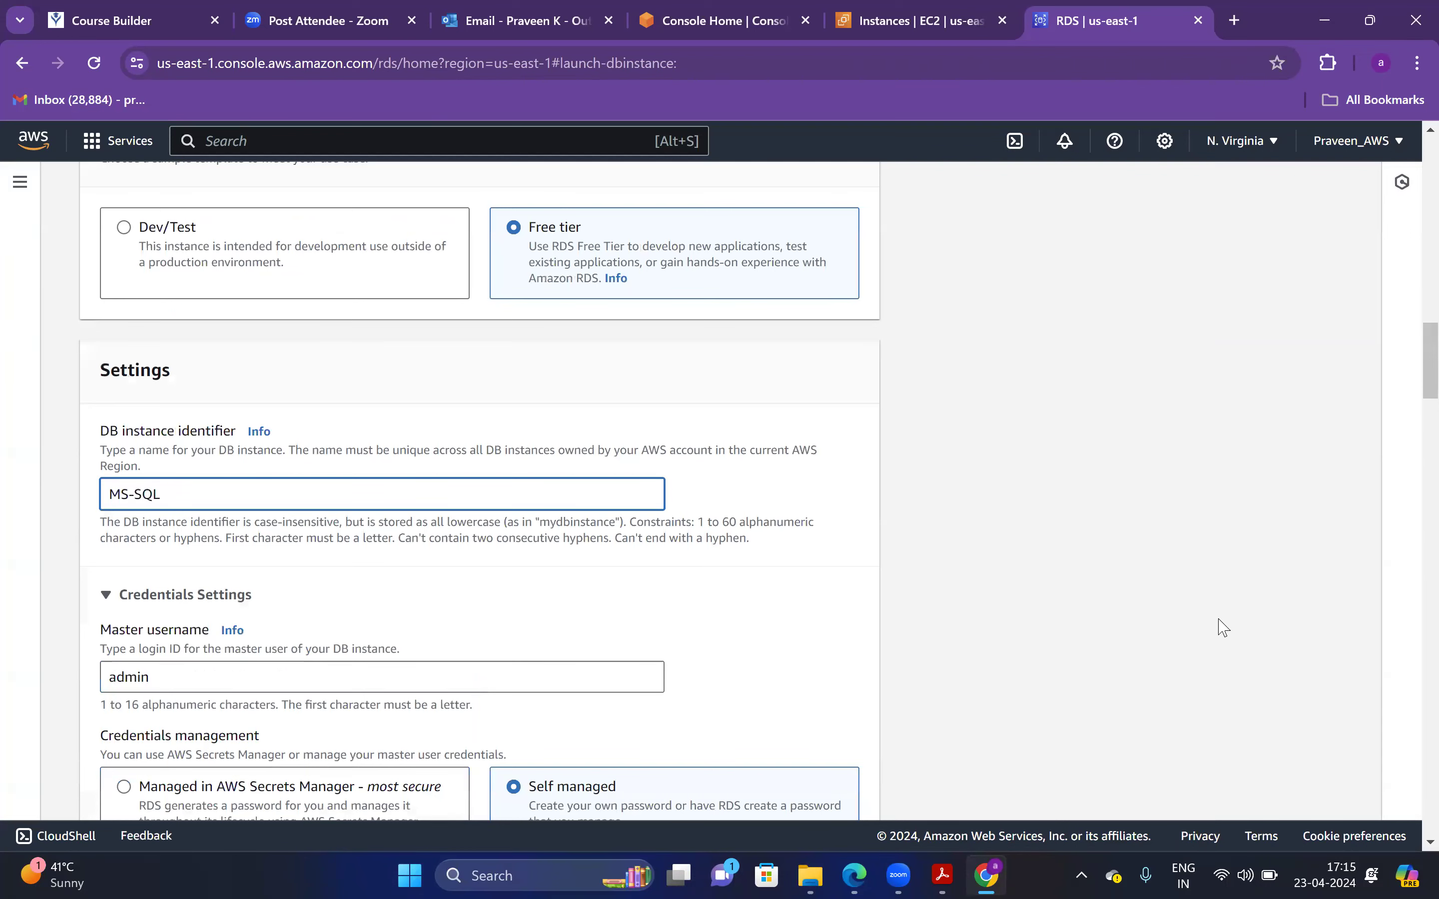
{"action": "left_click", "coordinate": [1195, 562]}
Set master username admin and enter the master password and its confirmation
{"action": "scroll", "coordinate": [1412, 397], "scroll_direction": "down", "scroll_amount": 4}
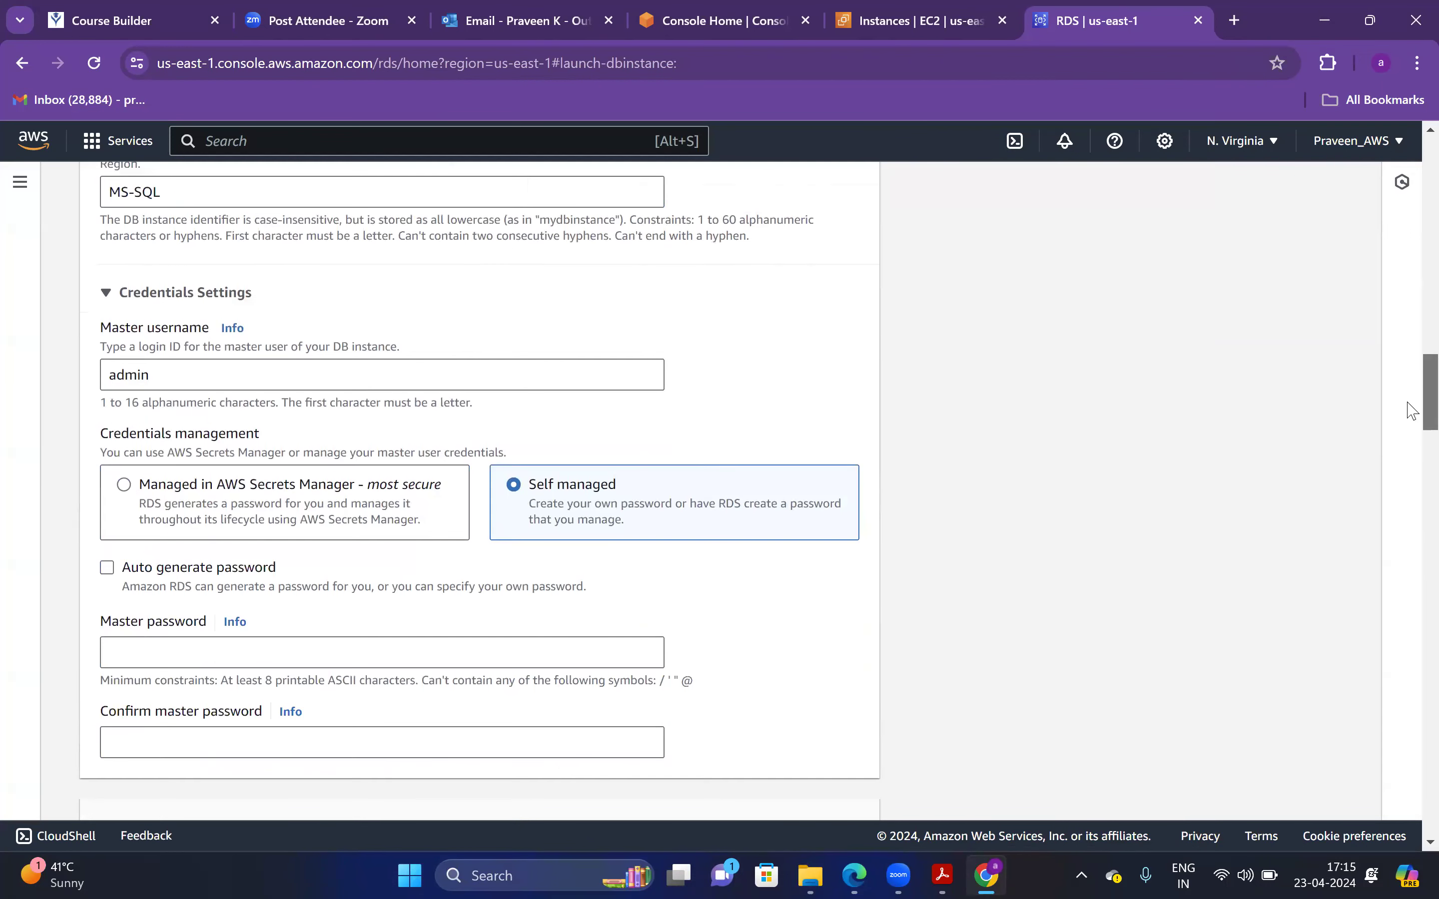
{"action": "left_click_drag", "start_coordinate": [466, 390], "coordinate": [126, 399]}
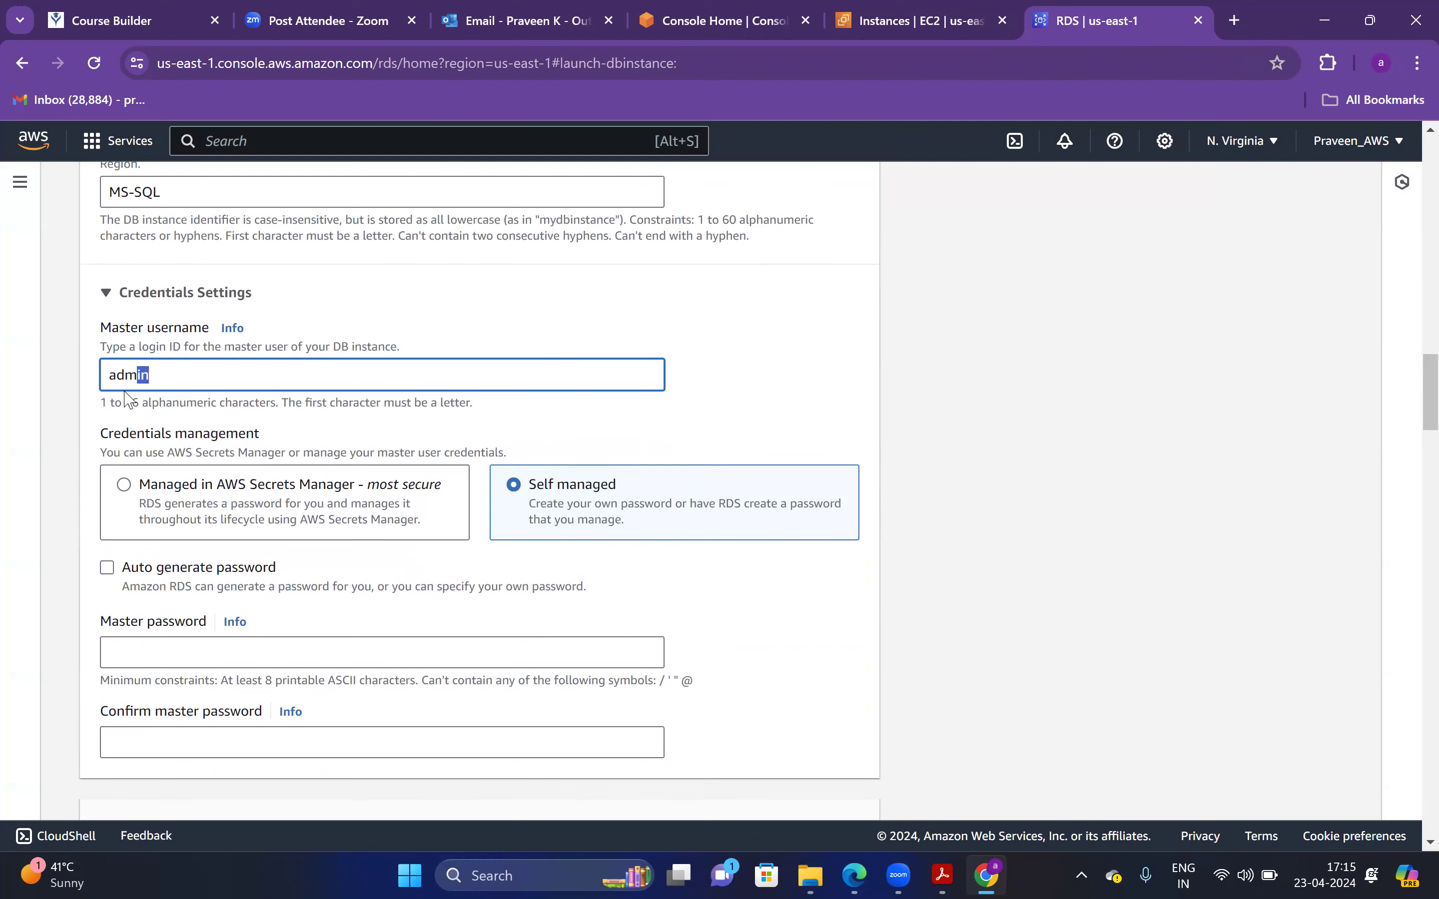
{"action": "key", "text": "ctrl+a"}
{"action": "key", "text": "BackSpace"}
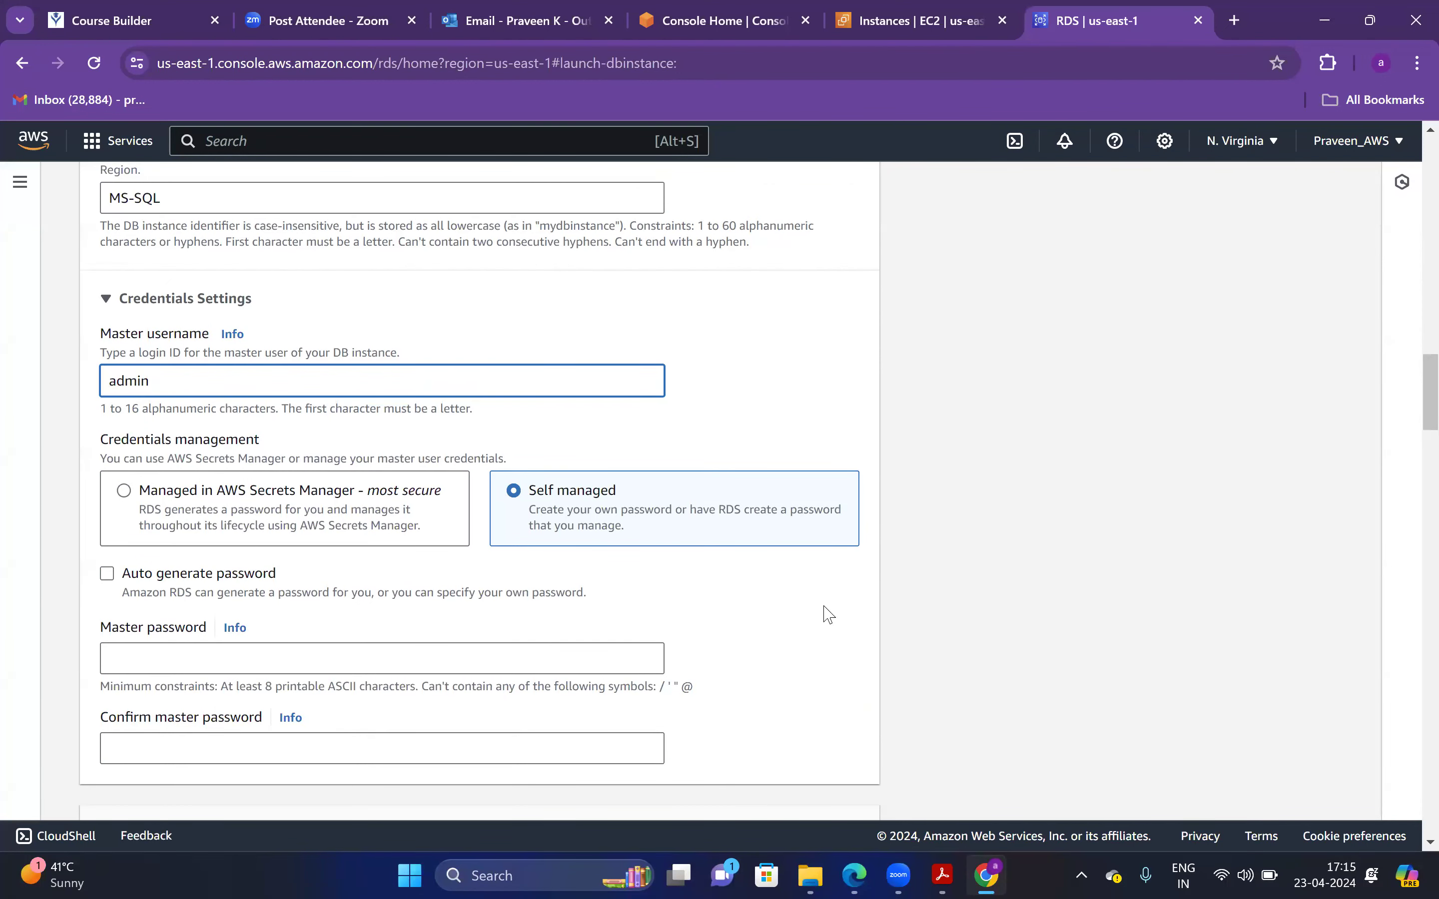
{"action": "left_click", "coordinate": [433, 654]}
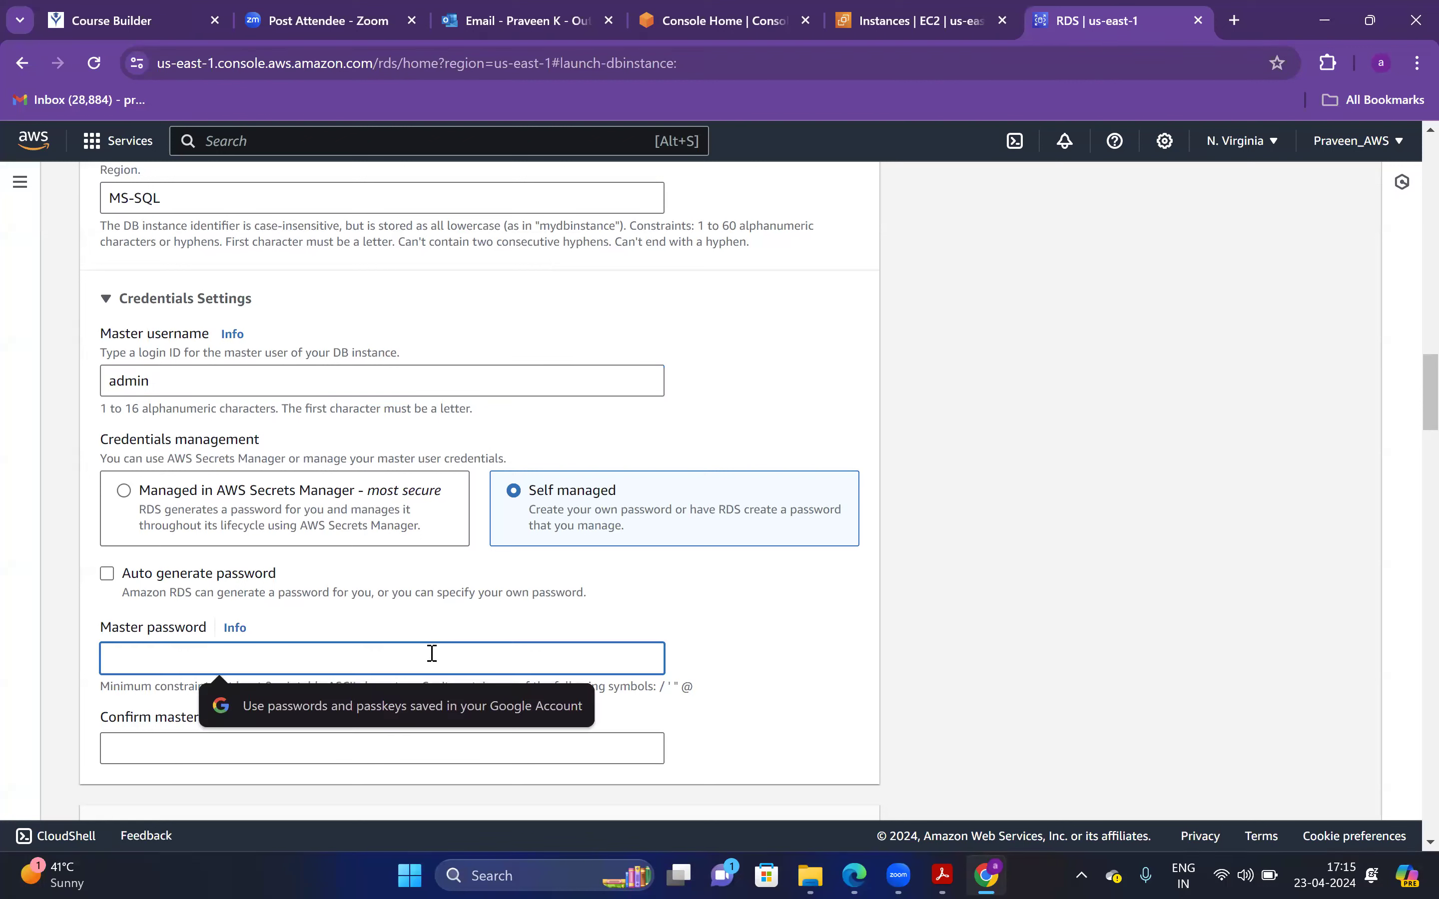
{"action": "type", "text": "ad••••••"}
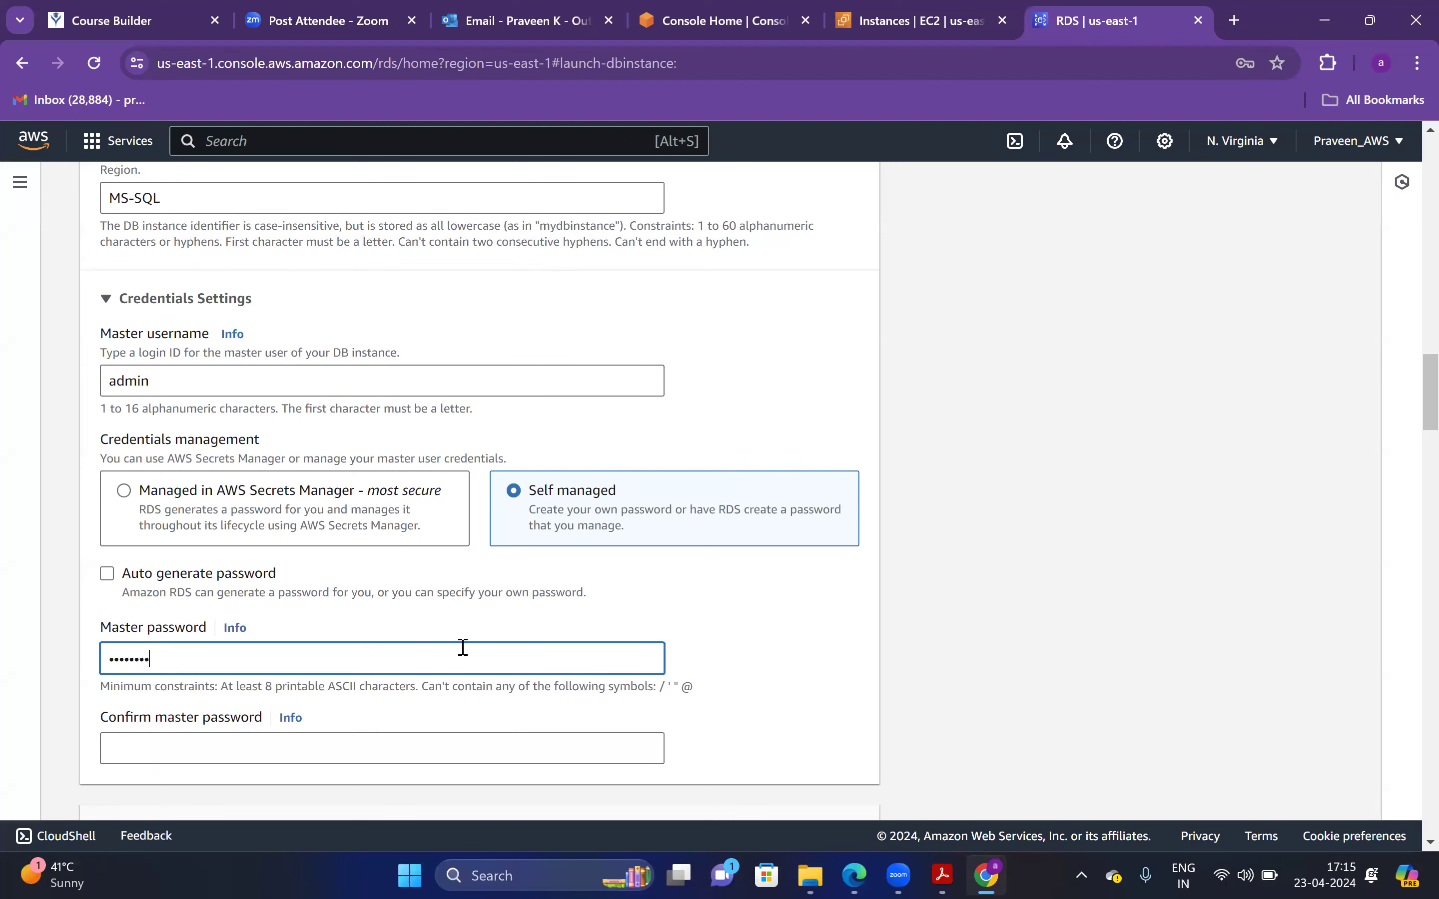
{"action": "left_click", "coordinate": [430, 751]}
{"action": "type", "text": "ad"}
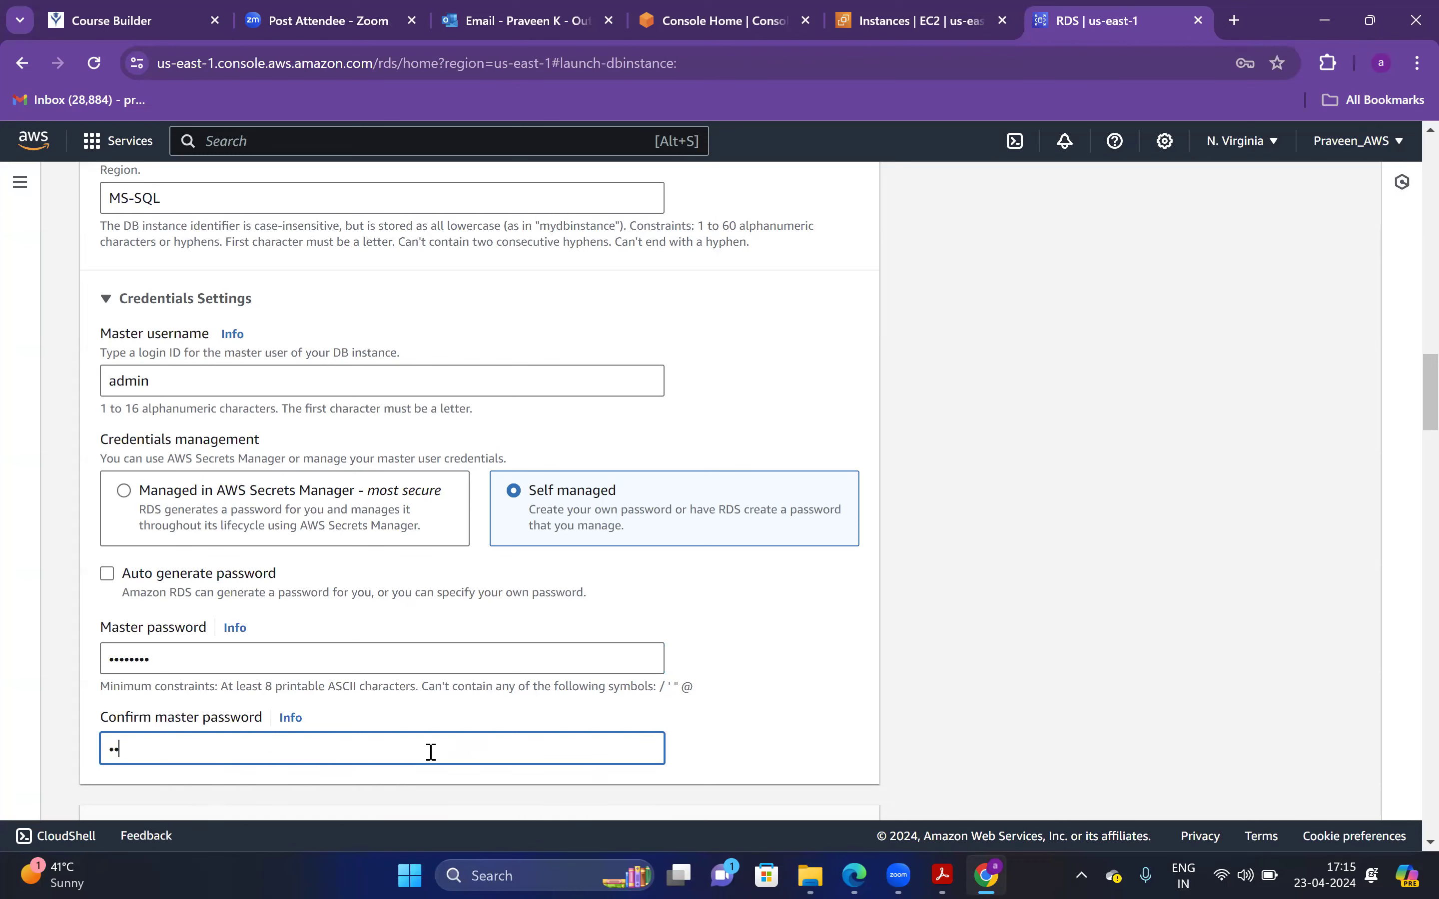
{"action": "type", "text": "••••••"}
{"action": "left_click_drag", "start_coordinate": [1428, 421], "coordinate": [1408, 443]}
Keep db.t3.micro as the DB instance class
{"action": "scroll", "coordinate": [1412, 451], "scroll_direction": "down", "scroll_amount": 5}
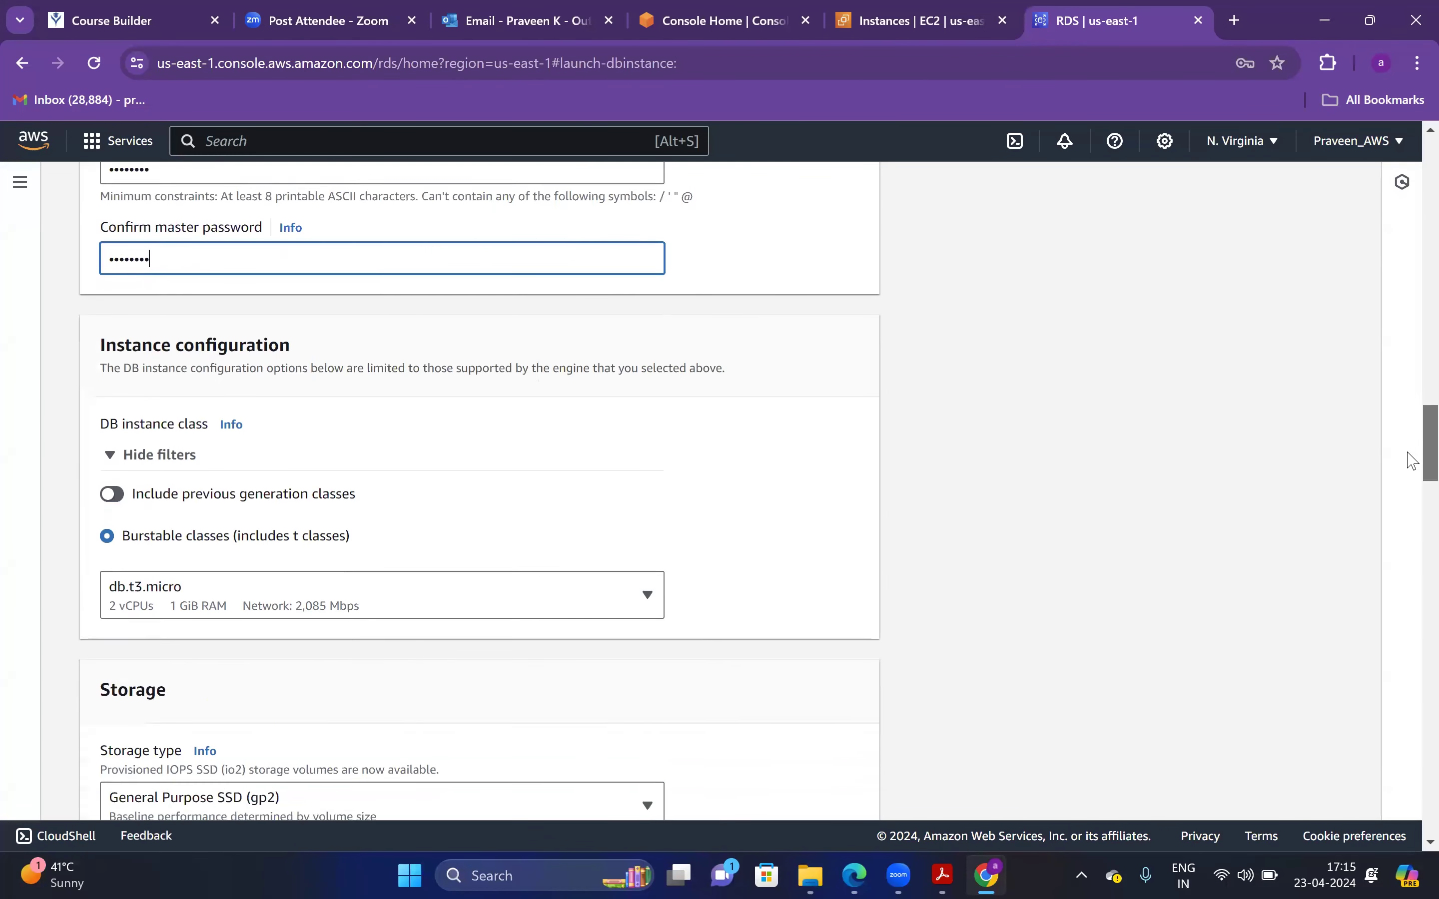
{"action": "left_click", "coordinate": [602, 505]}
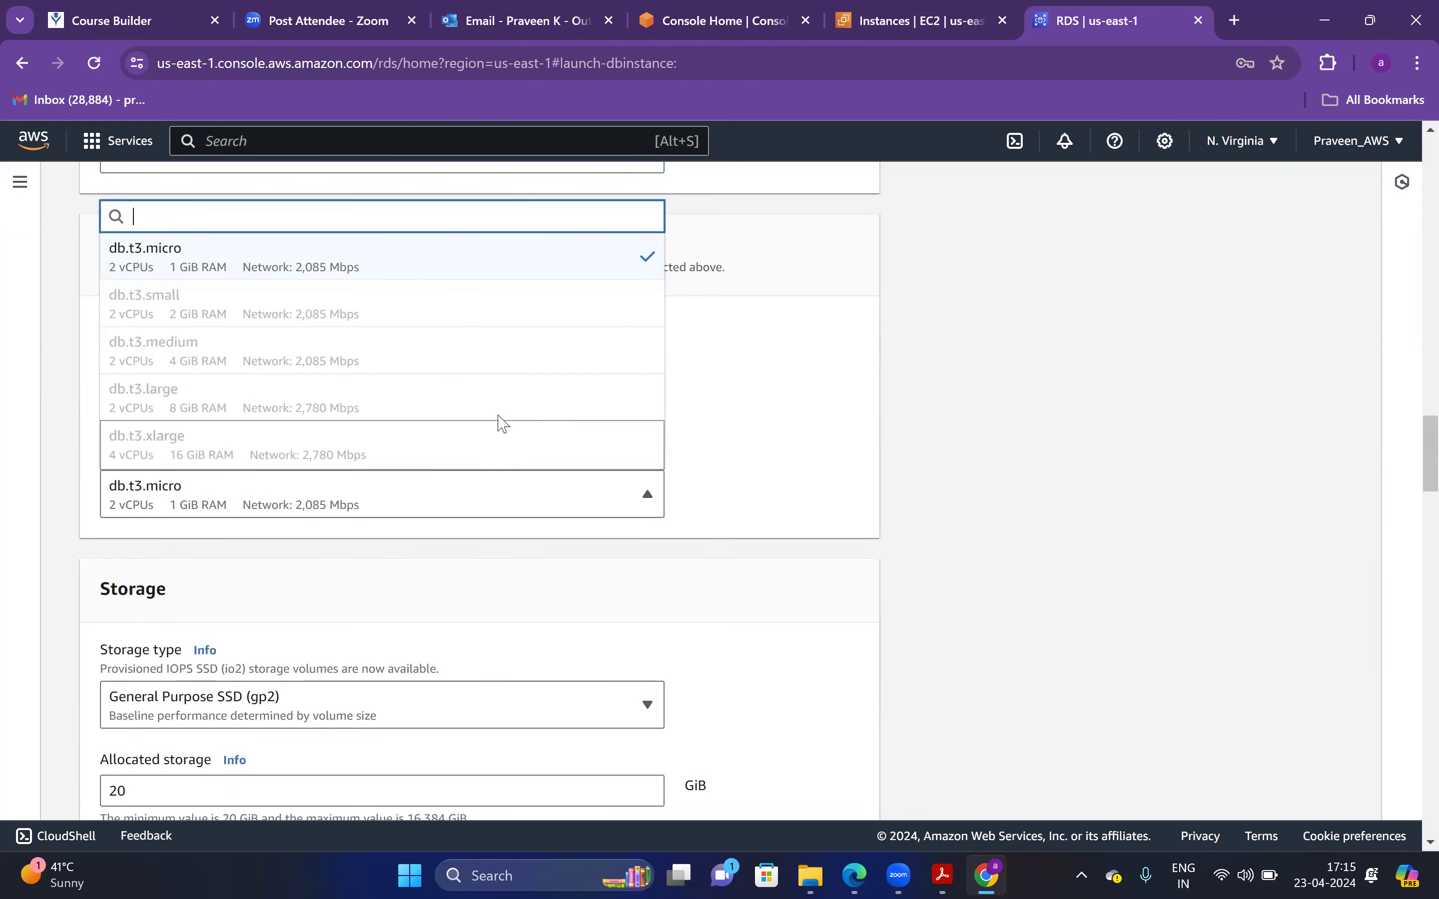
{"action": "left_click", "coordinate": [346, 503]}
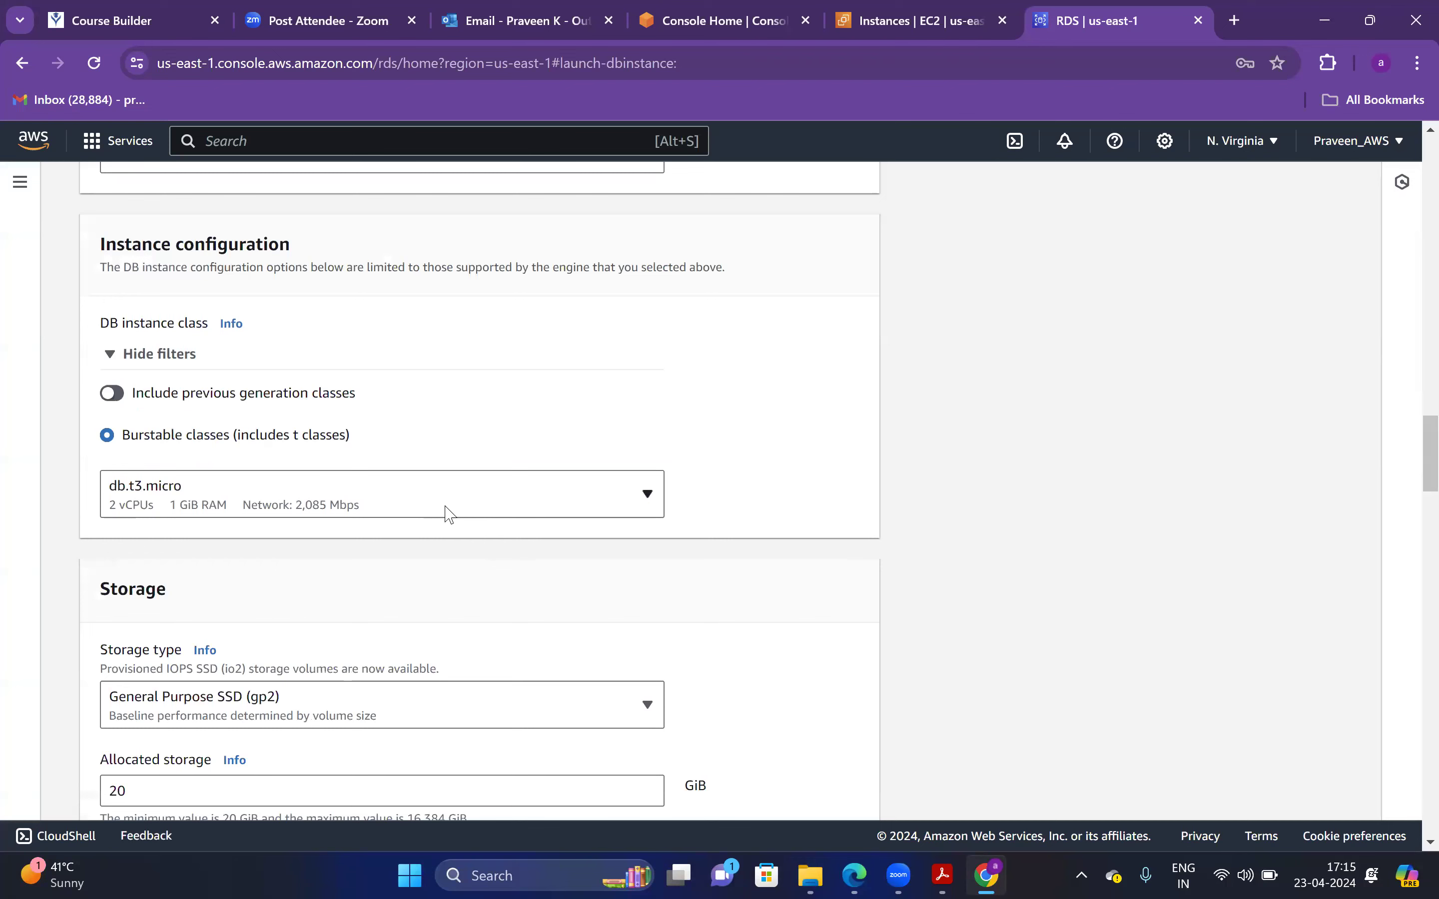
Set Public access to Yes and create the MS-SQL database
{"action": "scroll", "coordinate": [1412, 491], "scroll_direction": "down", "scroll_amount": 5}
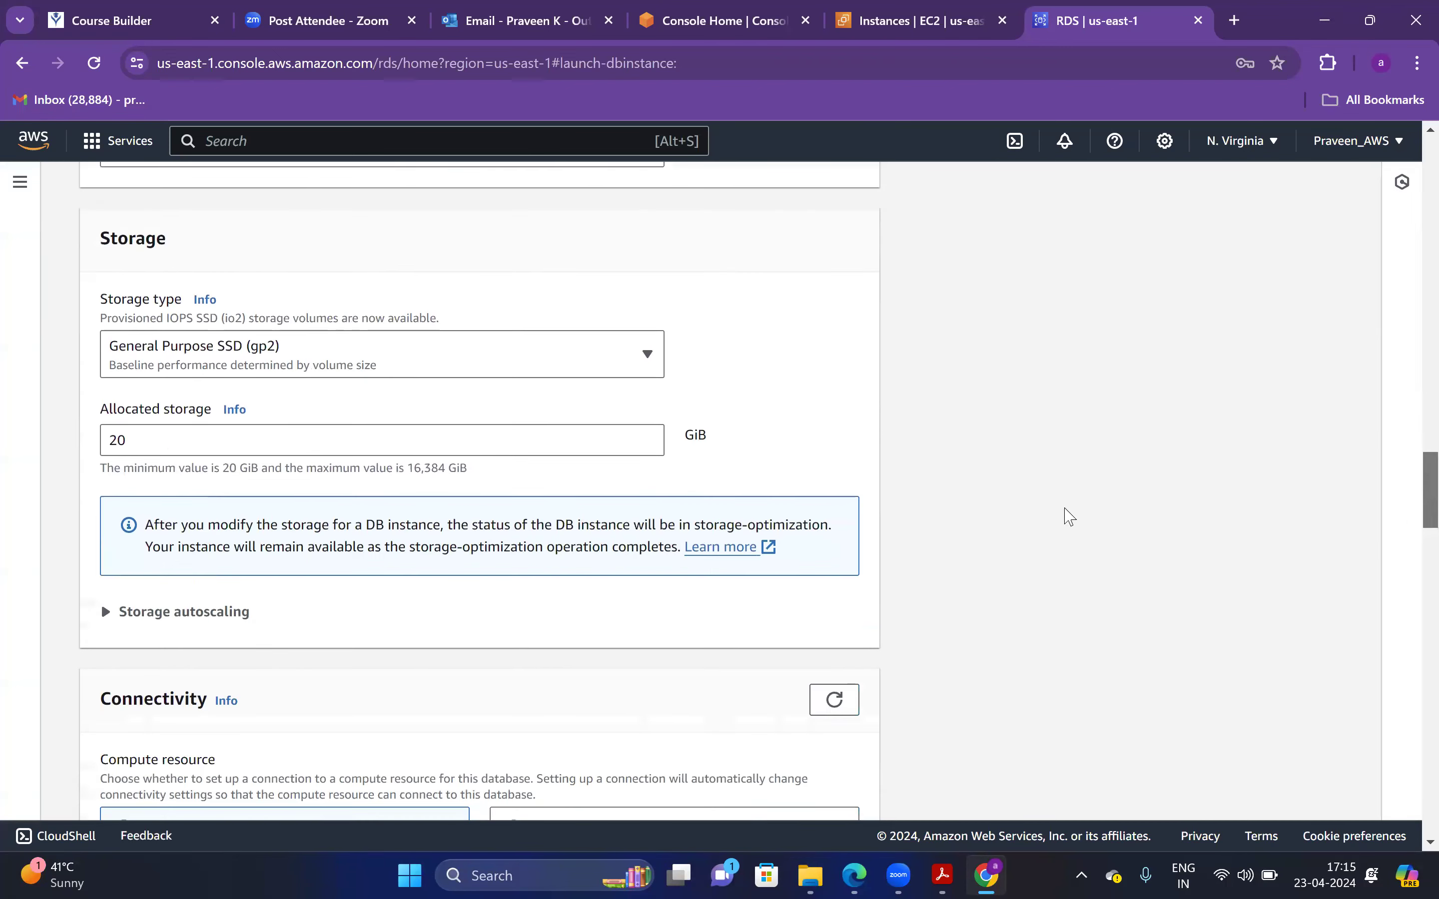
{"action": "scroll", "coordinate": [1412, 511], "scroll_direction": "down", "scroll_amount": 6}
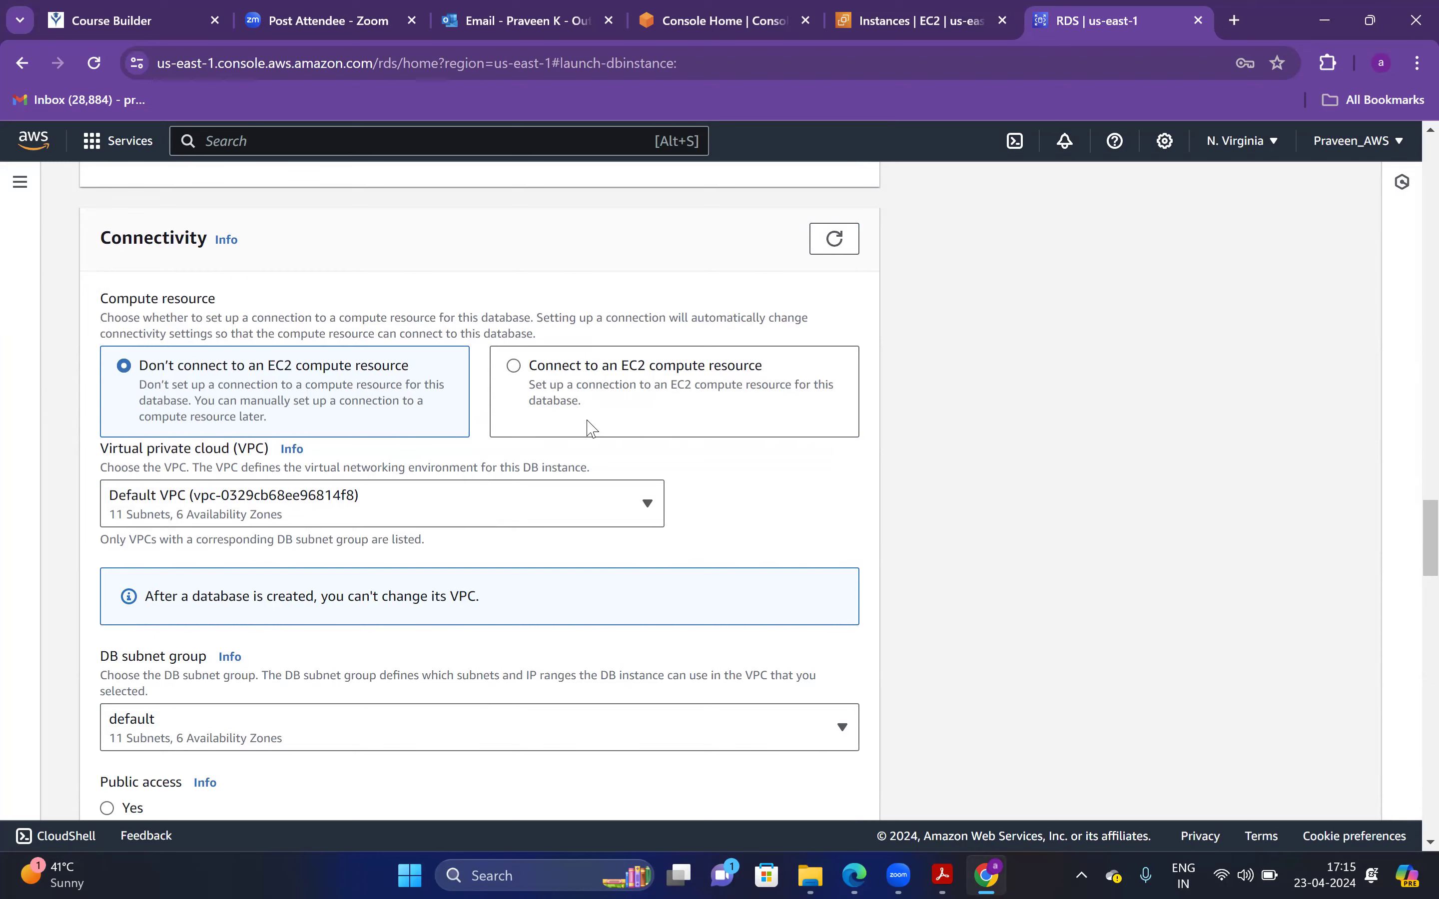
{"action": "scroll", "coordinate": [1410, 604], "scroll_direction": "down", "scroll_amount": 5}
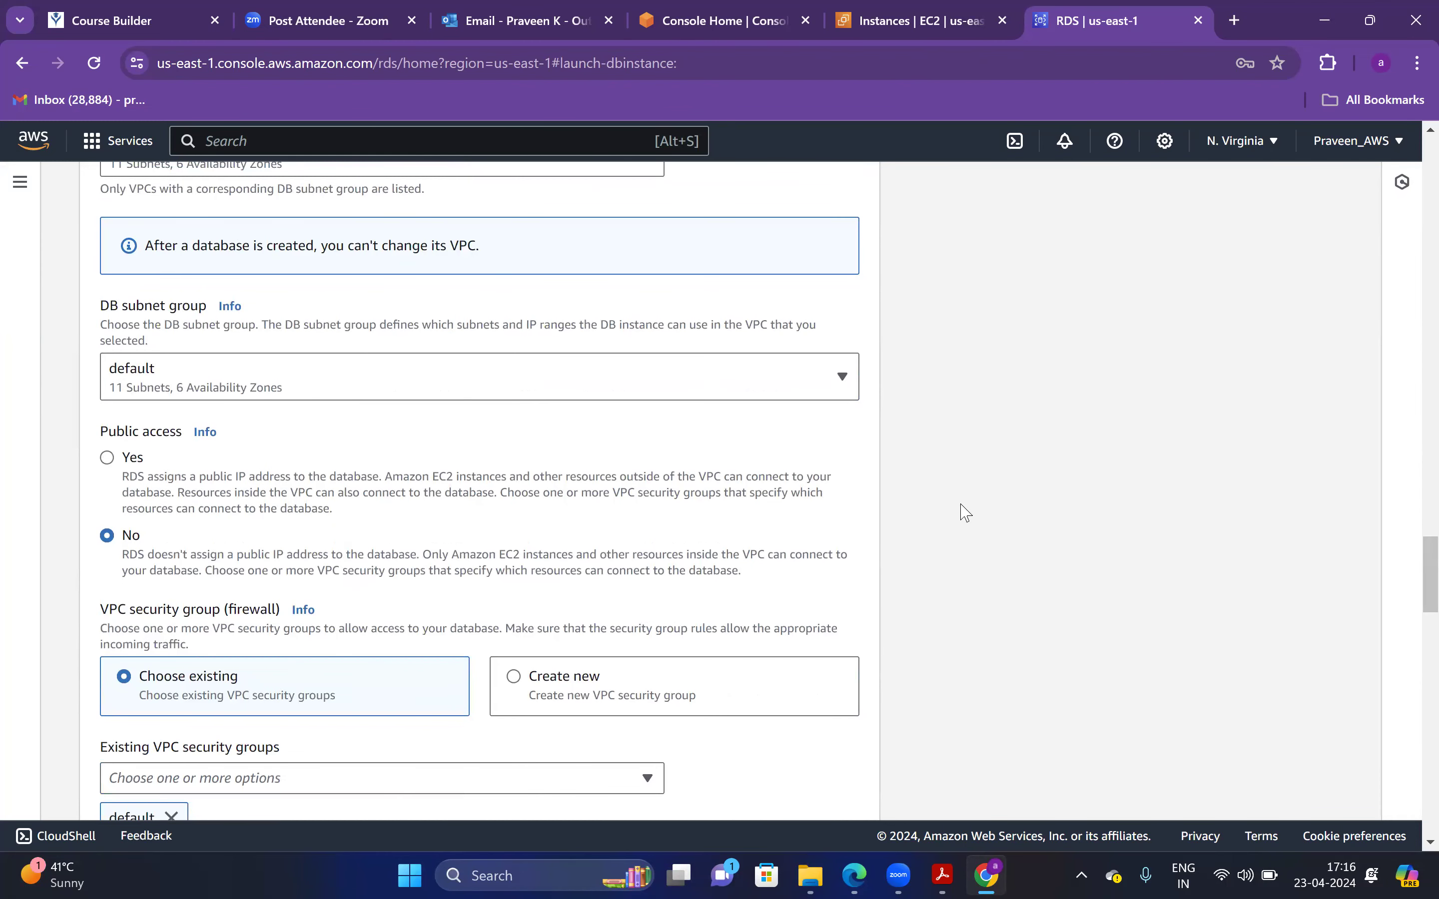
{"action": "left_click", "coordinate": [131, 475]}
{"action": "scroll", "coordinate": [1412, 605], "scroll_direction": "down", "scroll_amount": 2}
{"action": "scroll", "coordinate": [1412, 605], "scroll_direction": "down", "scroll_amount": 8}
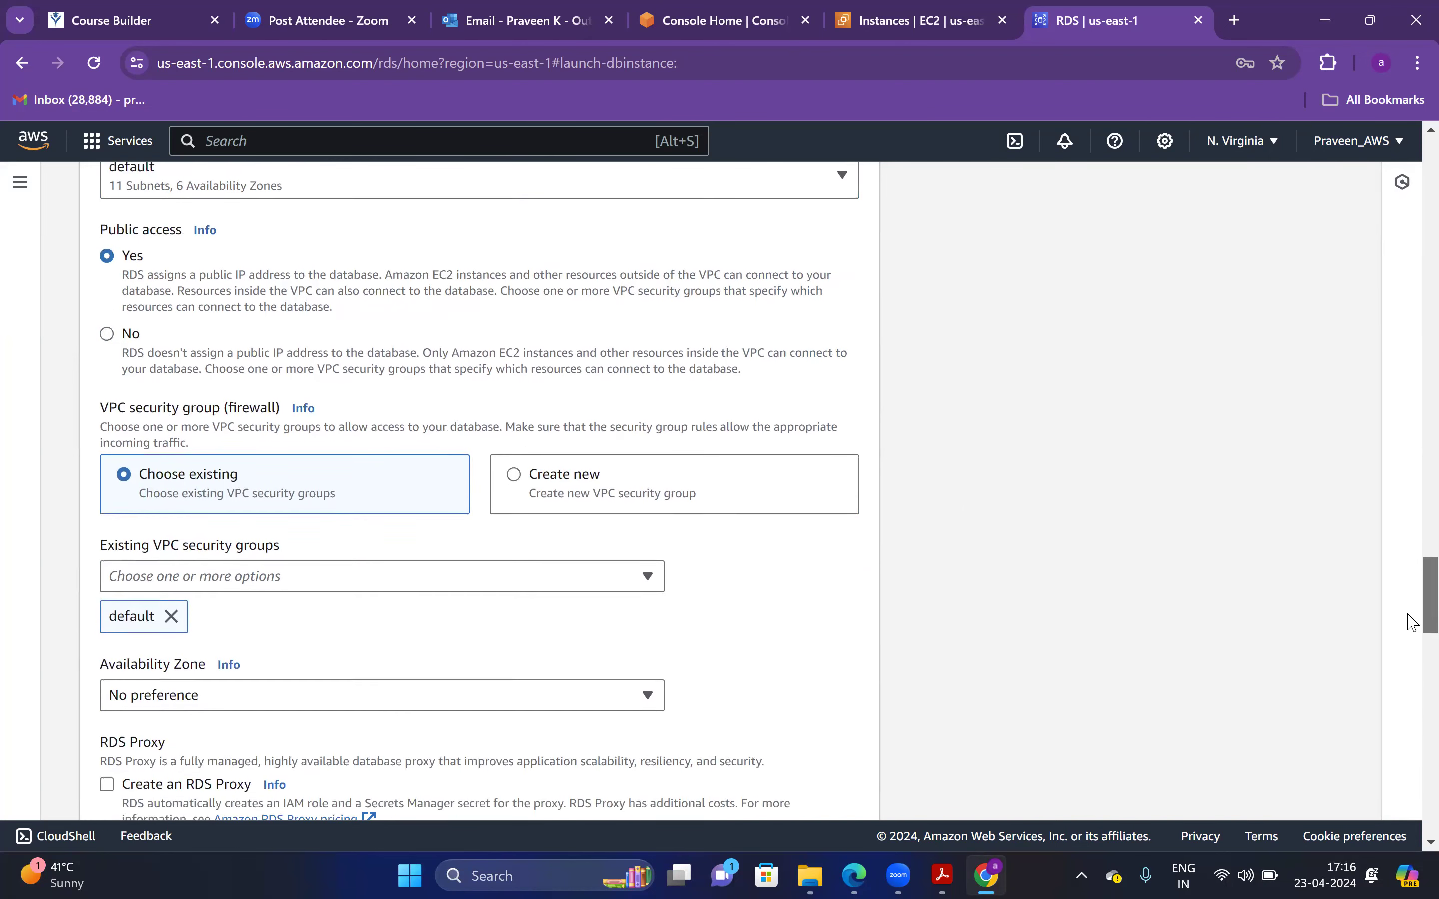
{"action": "scroll", "coordinate": [1412, 675], "scroll_direction": "down", "scroll_amount": 12}
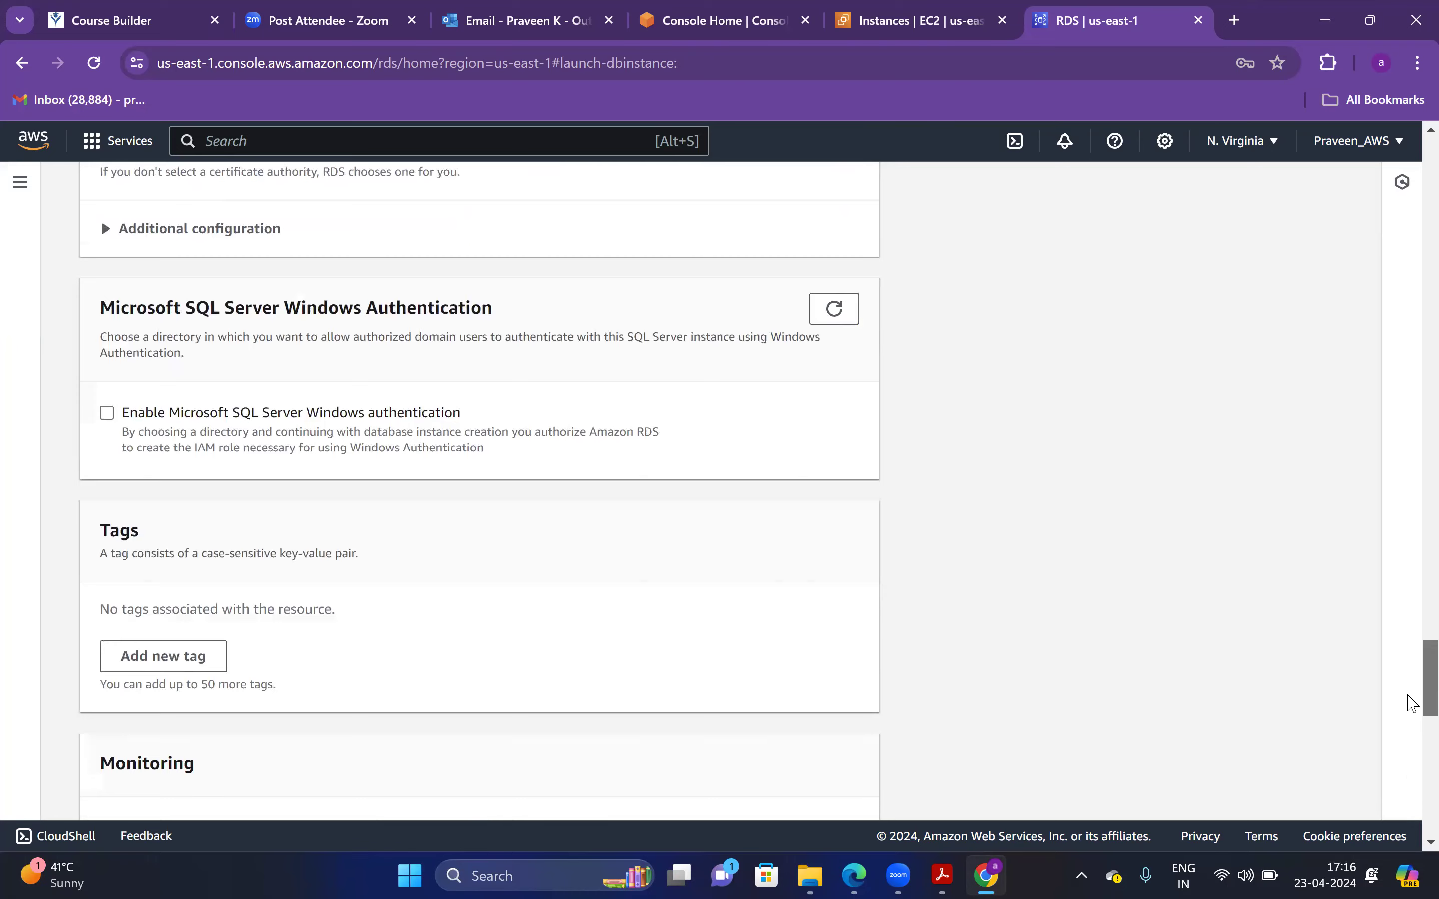
{"action": "scroll", "coordinate": [1412, 768], "scroll_direction": "down", "scroll_amount": 7}
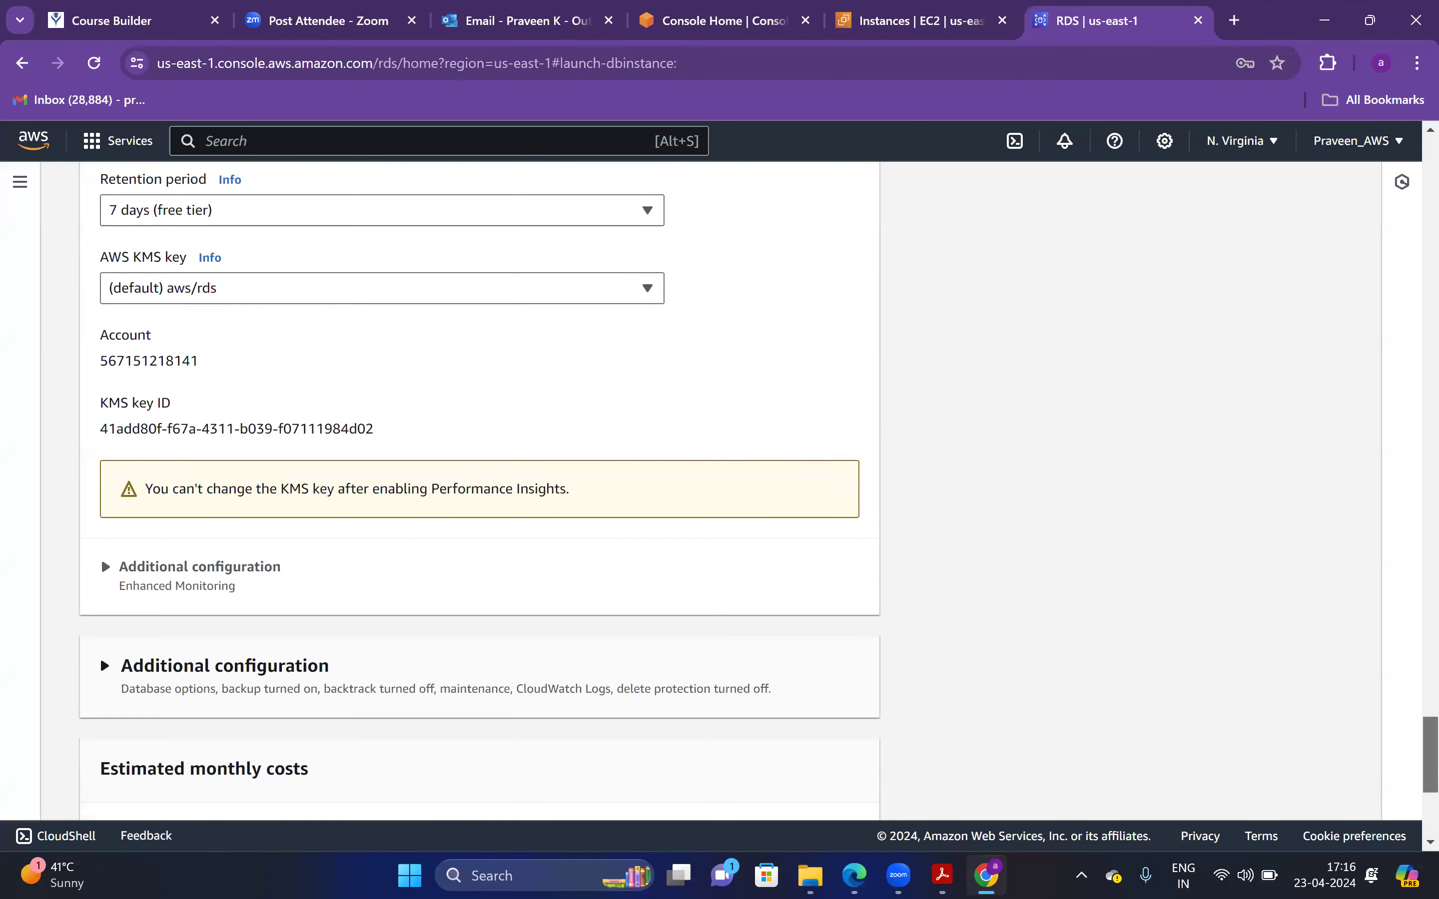
{"action": "left_click", "coordinate": [816, 784]}
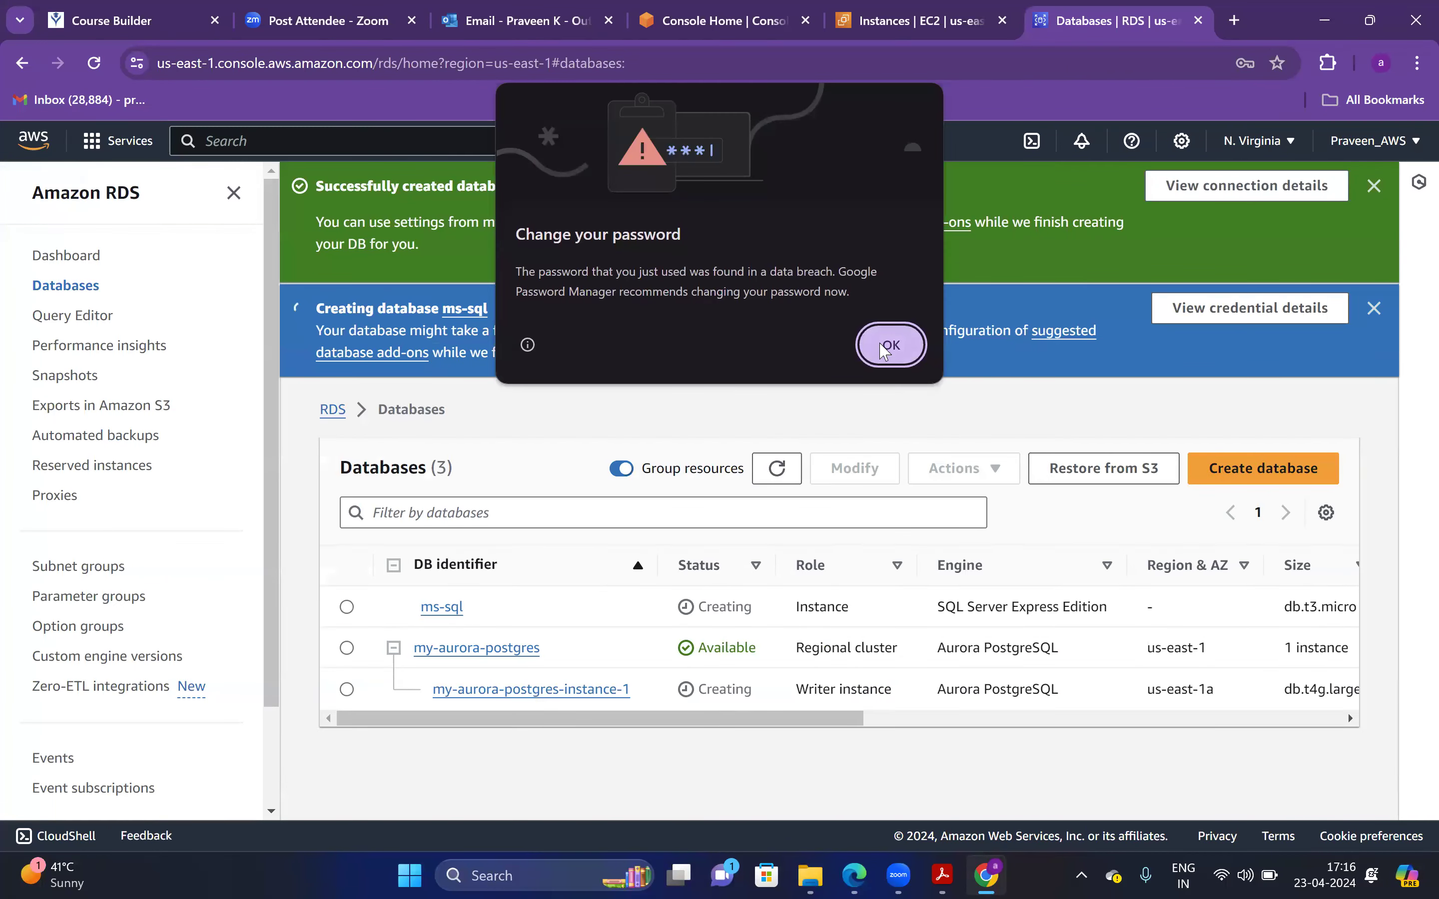
Dismiss the password warning and Suggested add-ons window on the Databases list
{"action": "left_click", "coordinate": [892, 345]}
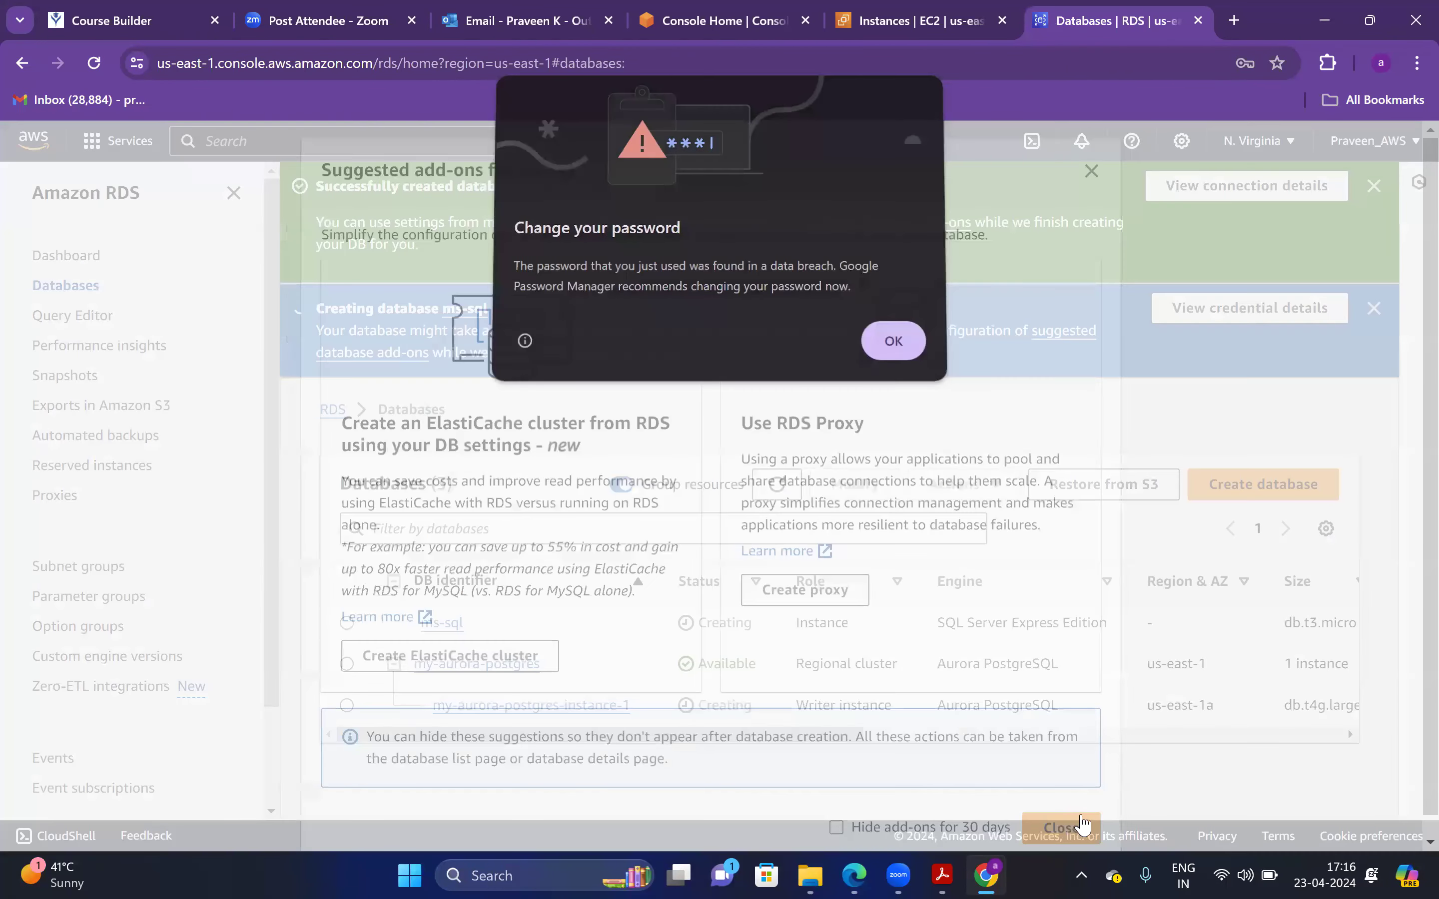
{"action": "left_click", "coordinate": [1080, 828]}
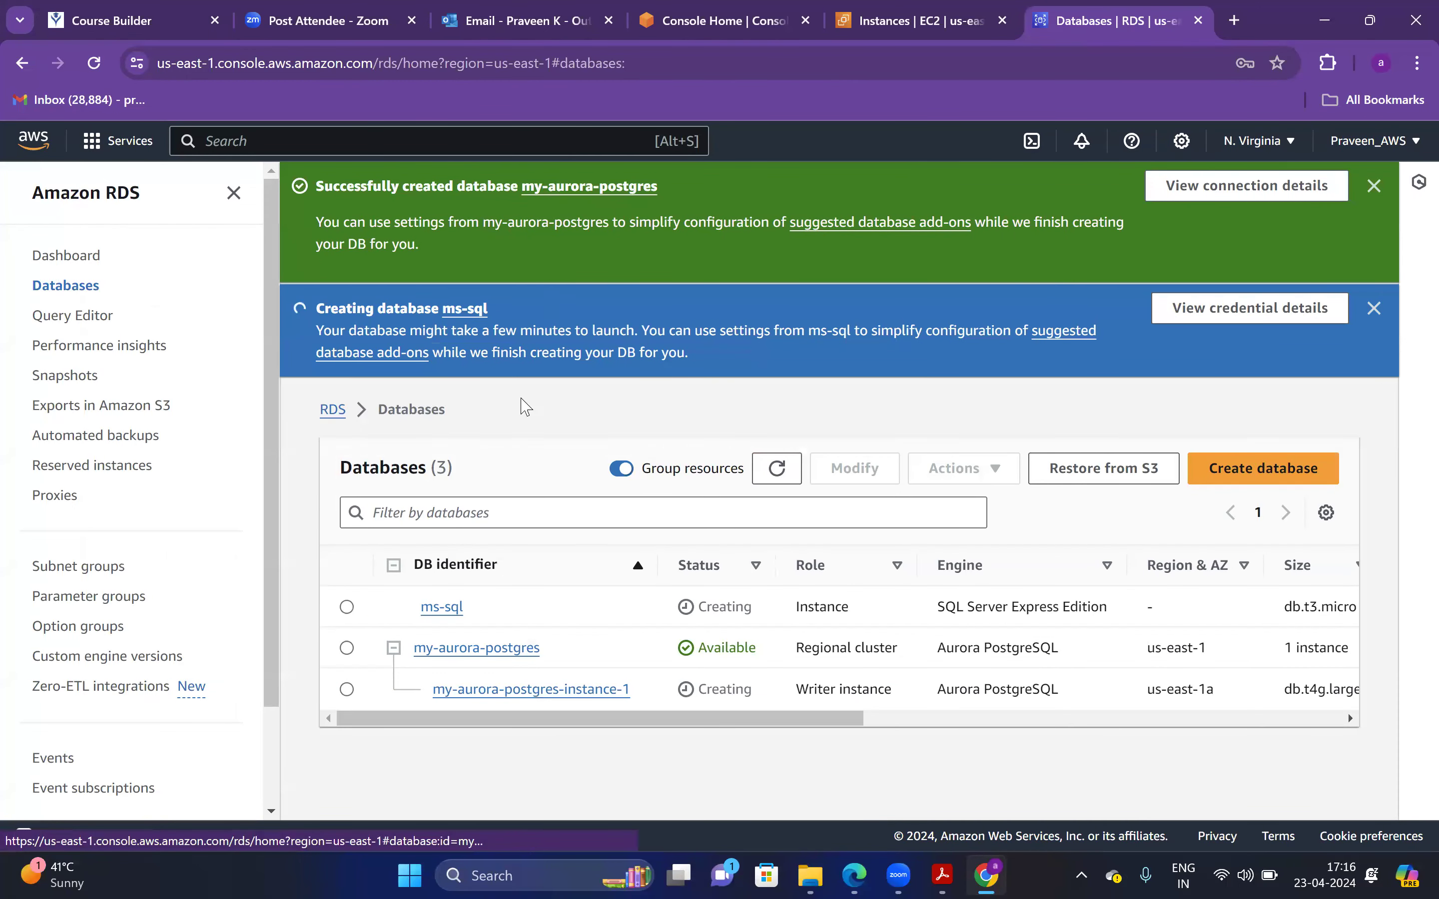
{"action": "left_click_drag", "start_coordinate": [699, 650], "coordinate": [748, 648]}
Open my-aurora-postgres-instance-1 and browse its Monitoring, Logs & events and Configuration tabs
{"action": "left_click", "coordinate": [347, 690]}
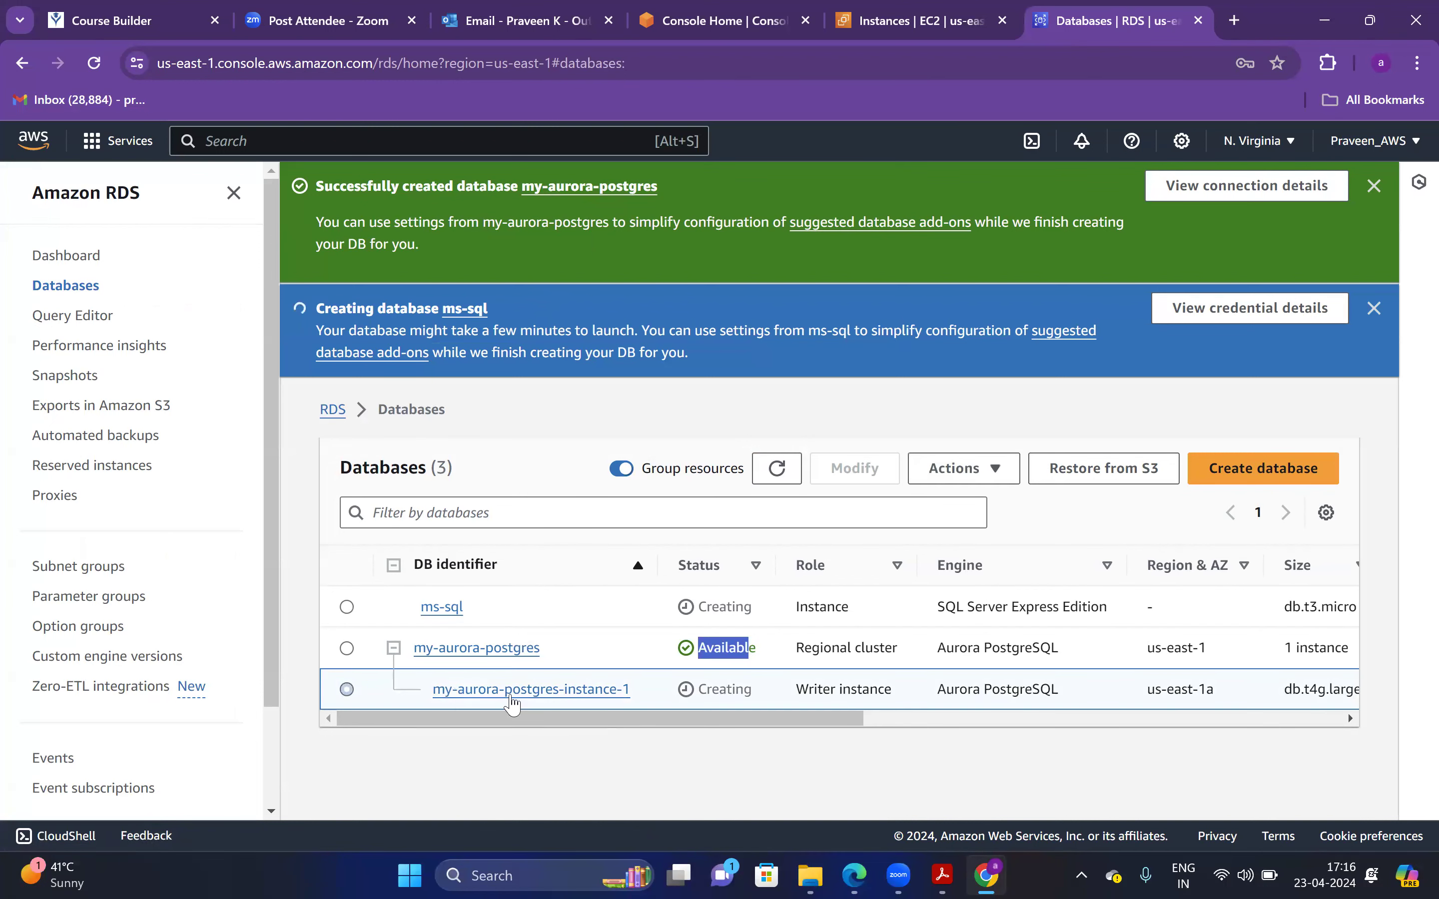
{"action": "left_click", "coordinate": [585, 690]}
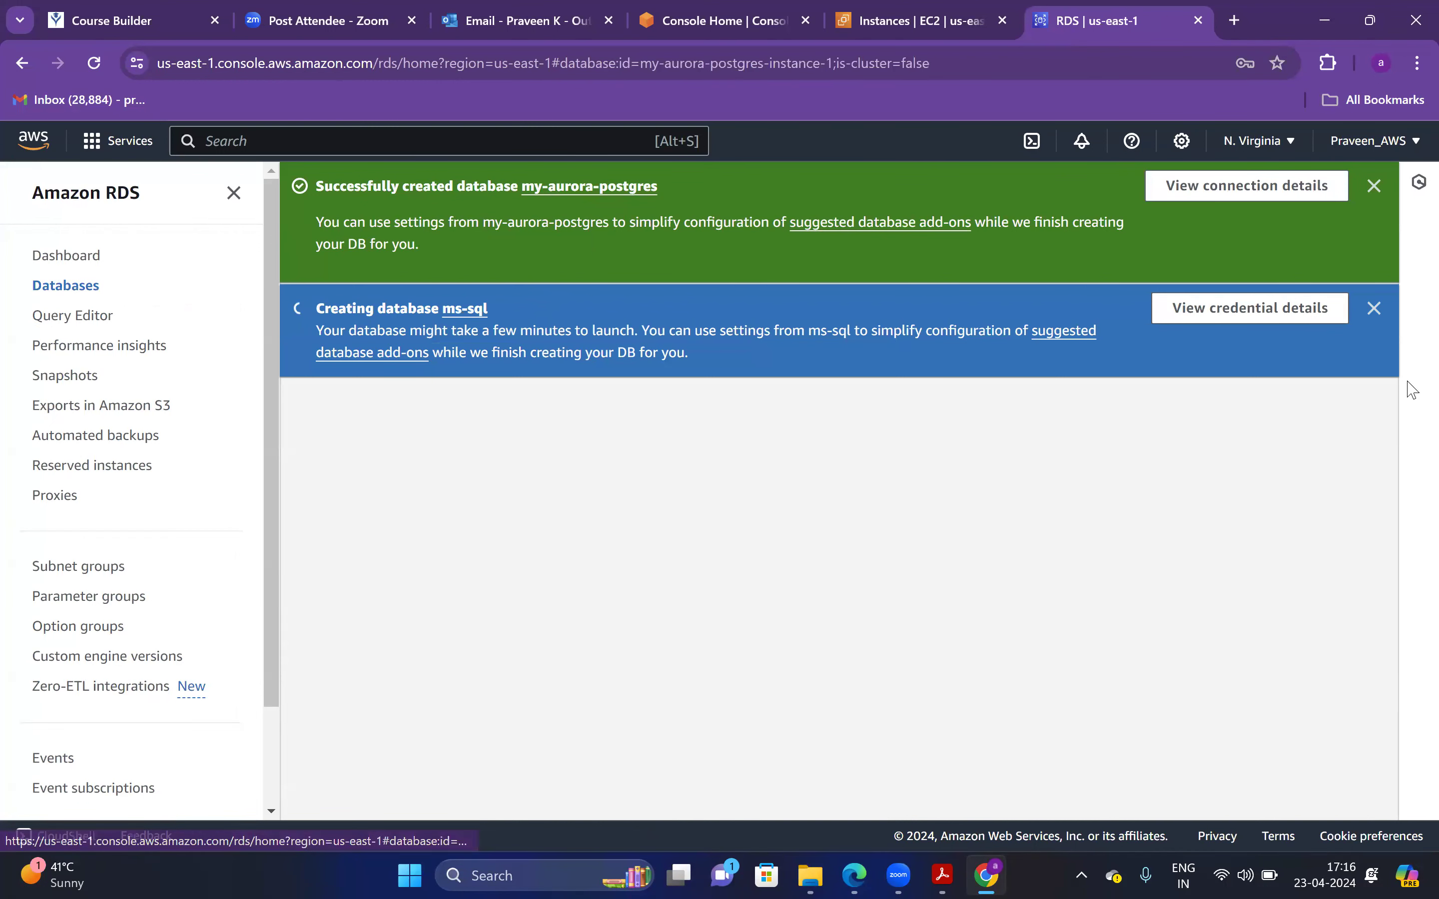
{"action": "scroll", "coordinate": [1410, 348], "scroll_direction": "down", "scroll_amount": 10}
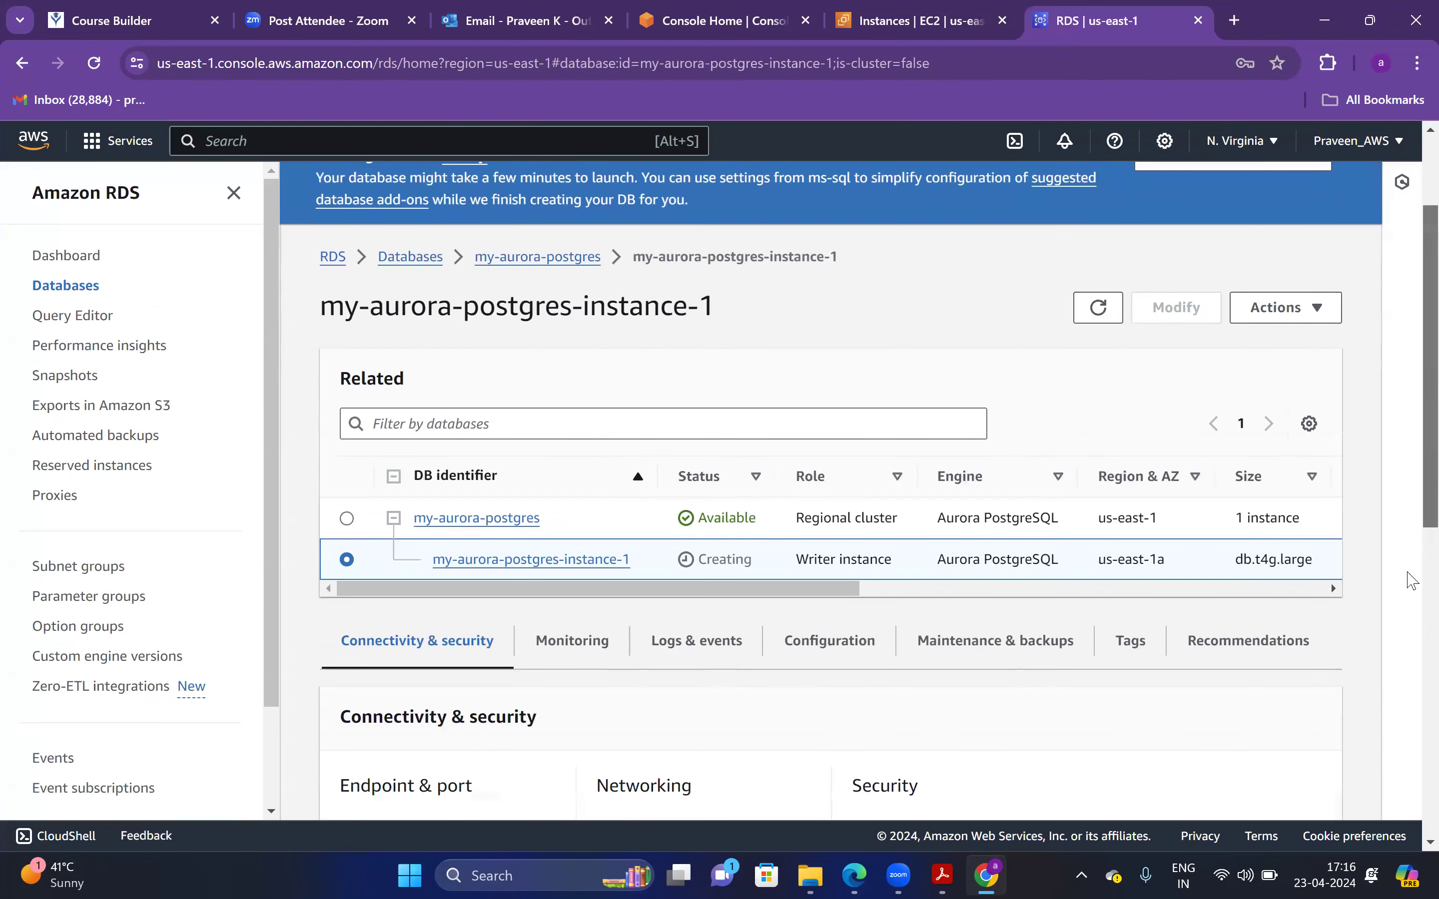
{"action": "scroll", "coordinate": [1407, 547], "scroll_direction": "up", "scroll_amount": 2}
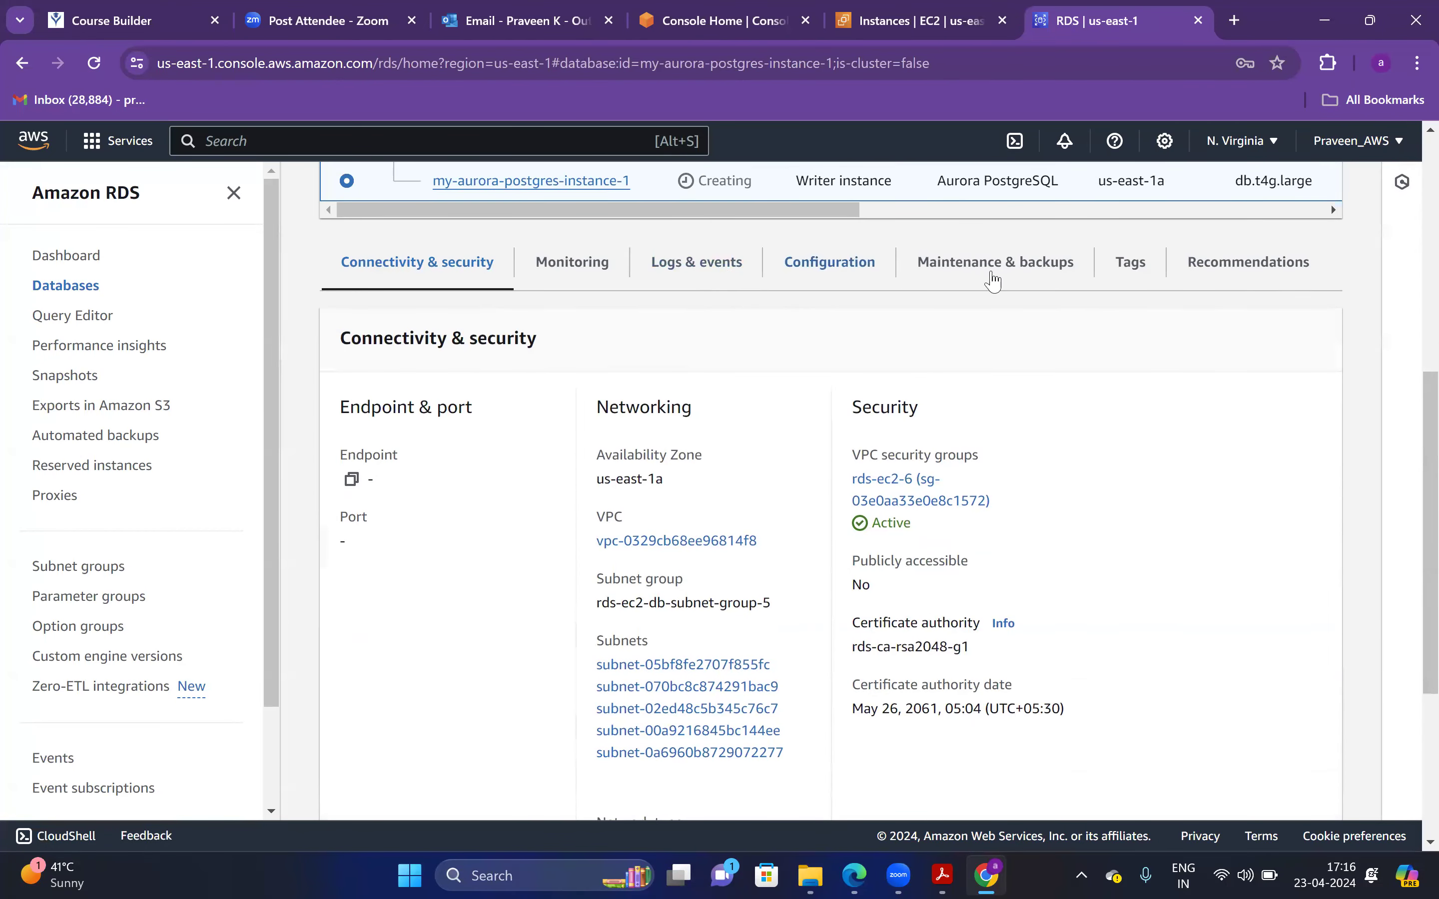
{"action": "left_click", "coordinate": [597, 278]}
{"action": "scroll", "coordinate": [601, 284], "scroll_direction": "down", "scroll_amount": 3}
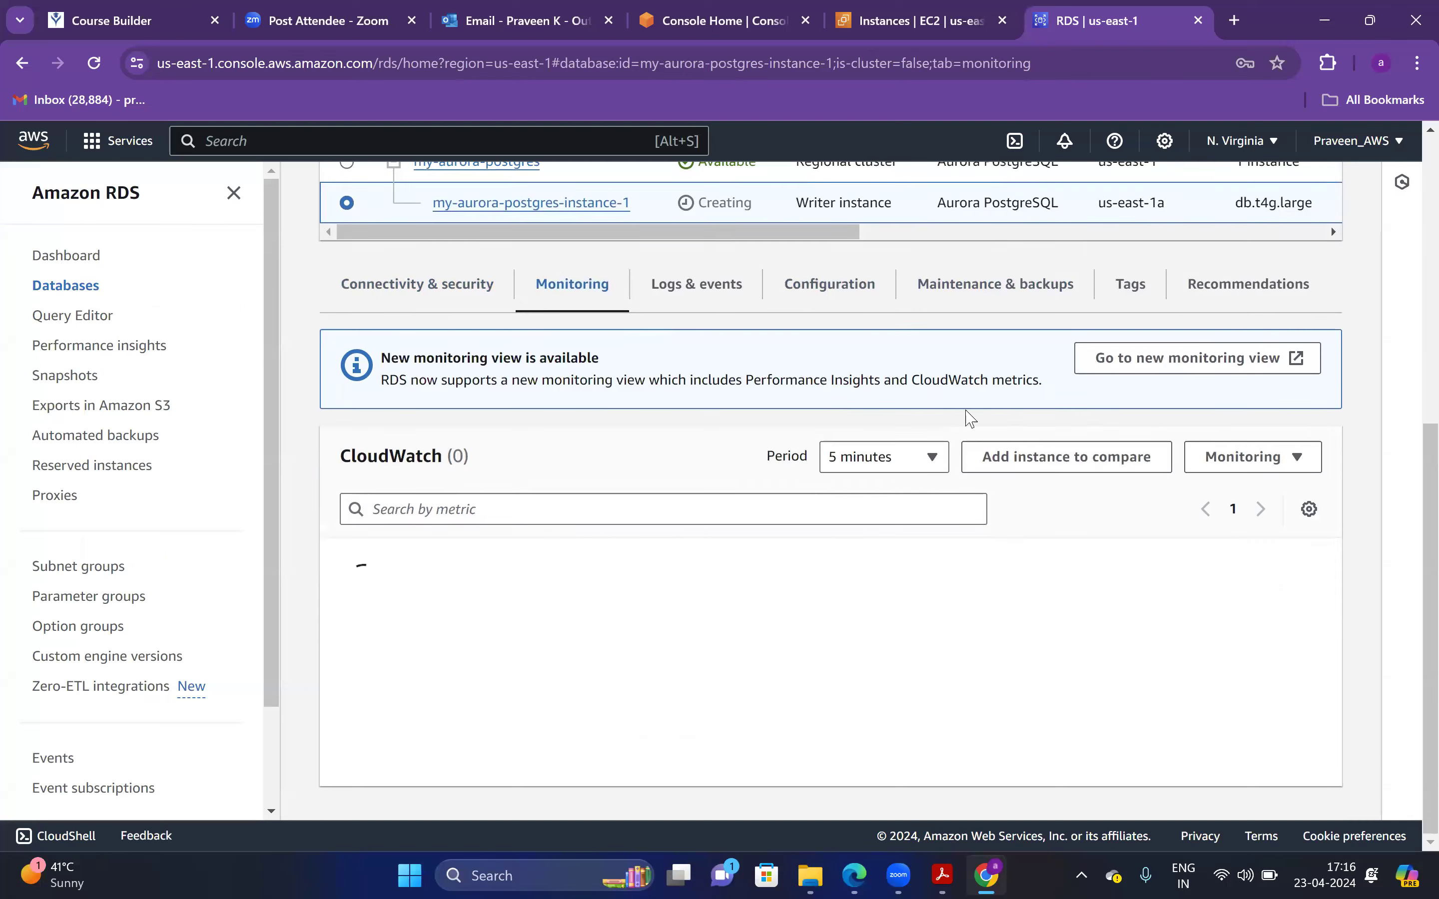
{"action": "left_click", "coordinate": [702, 285]}
{"action": "left_click", "coordinate": [814, 288]}
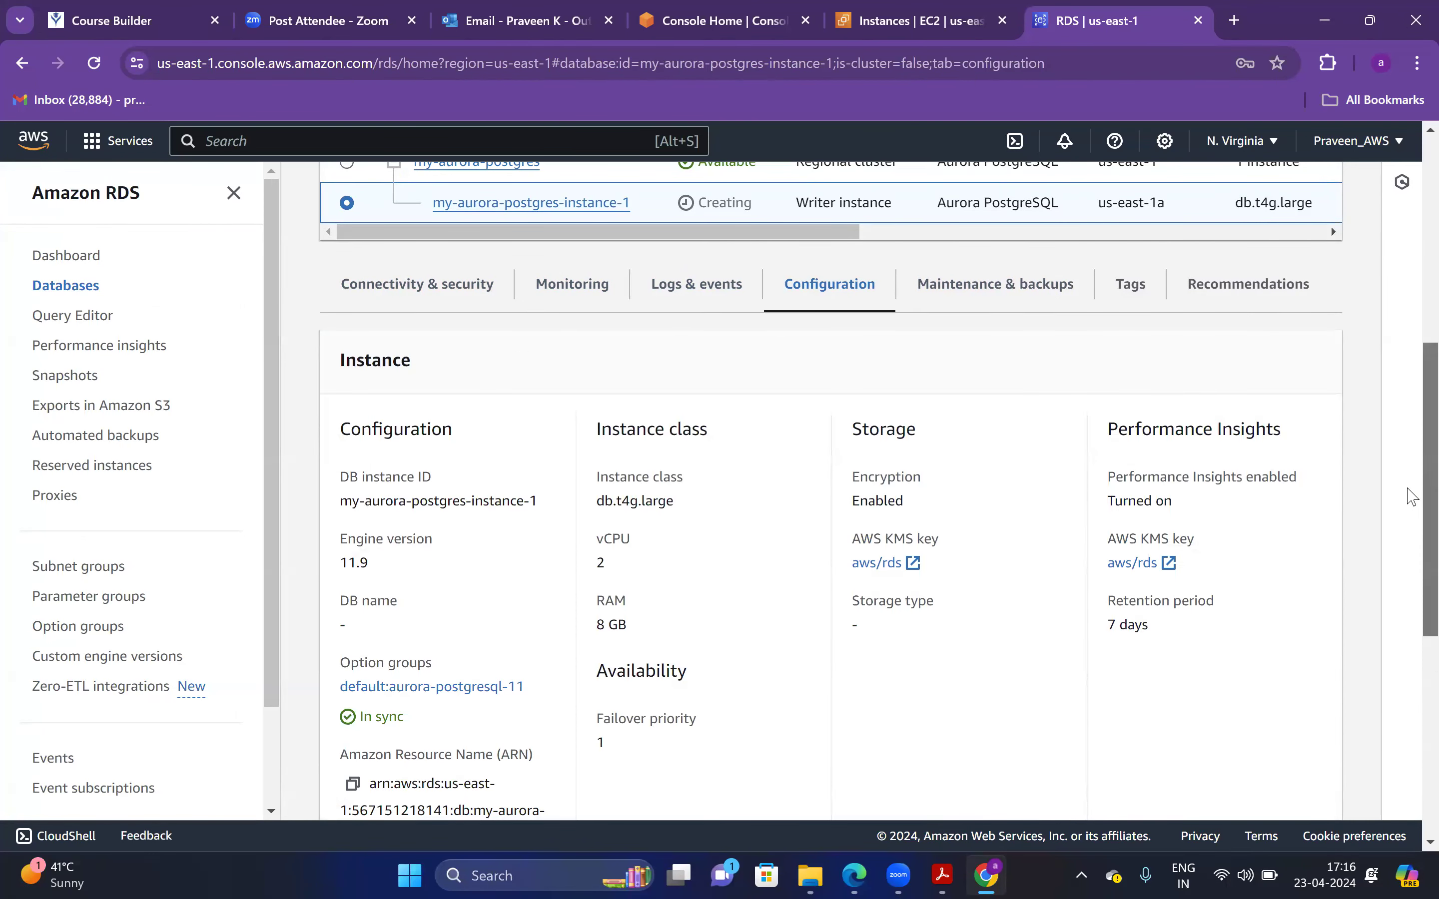
{"action": "scroll", "coordinate": [1194, 395], "scroll_direction": "up", "scroll_amount": 3}
Show the my-aurora-postgres cluster's writer and reader endpoints on port 5432
{"action": "left_click", "coordinate": [347, 363]}
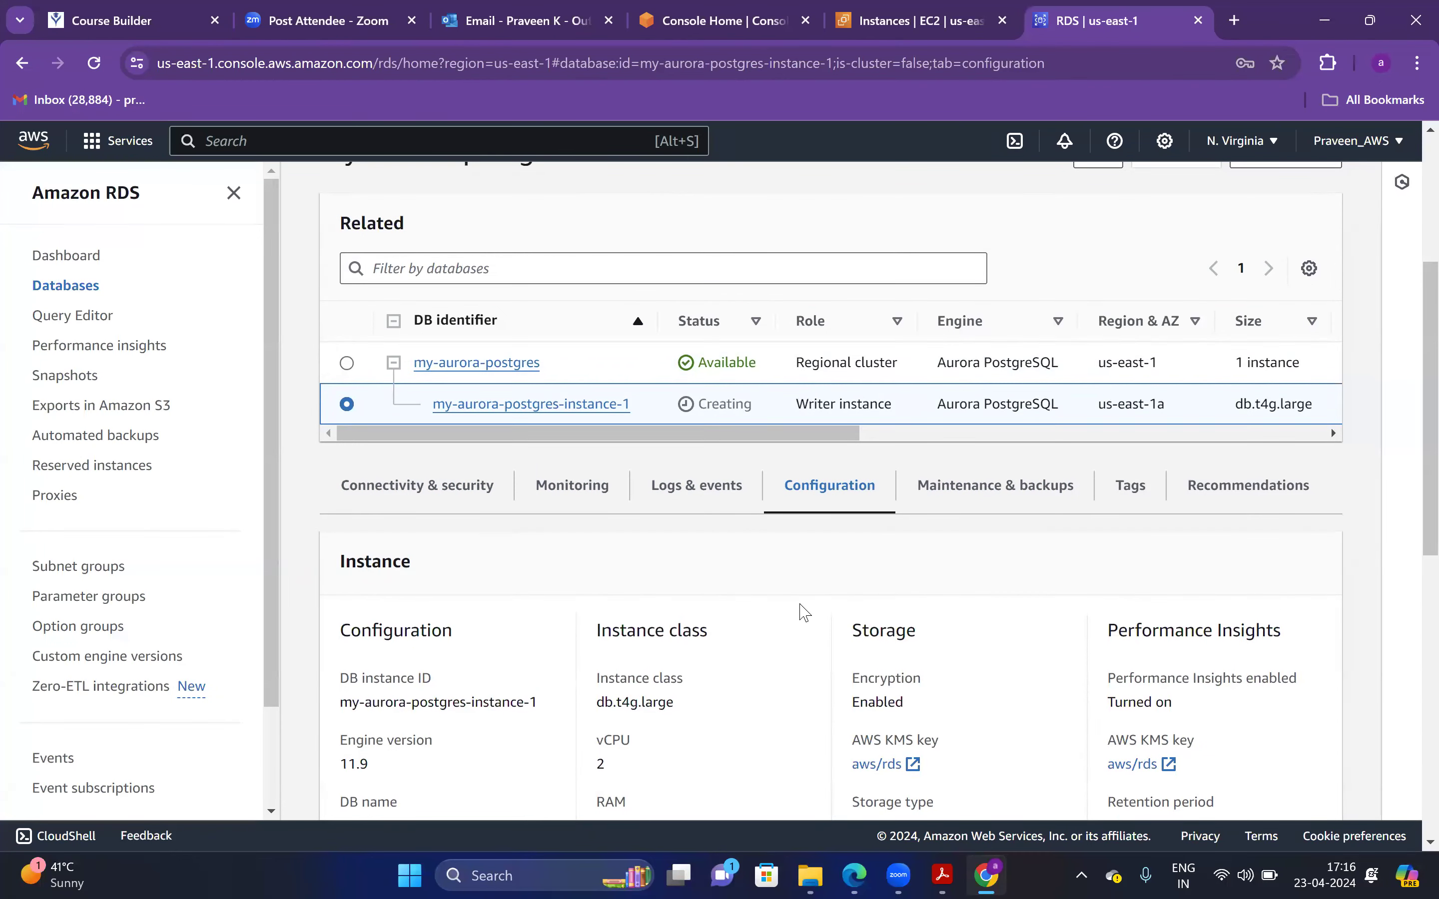
{"action": "scroll", "coordinate": [689, 532], "scroll_direction": "down", "scroll_amount": 1}
{"action": "left_click", "coordinate": [380, 424]}
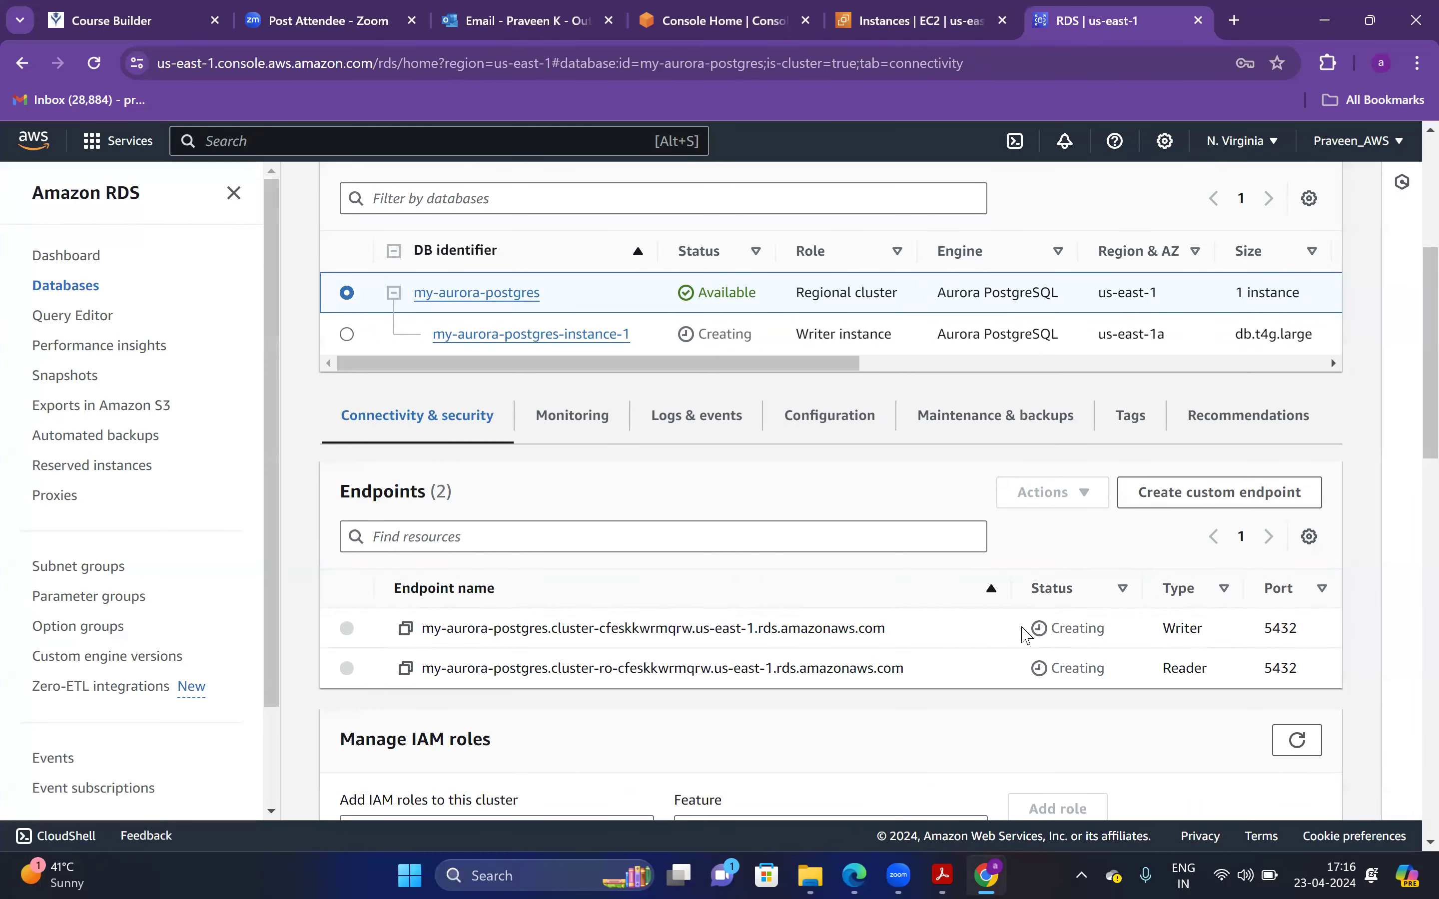
{"action": "mouse_move", "coordinate": [1044, 639]}
{"action": "left_mouse_down"}
{"action": "mouse_move", "coordinate": [1052, 629]}
{"action": "mouse_move", "coordinate": [1038, 628]}
{"action": "left_mouse_up"}
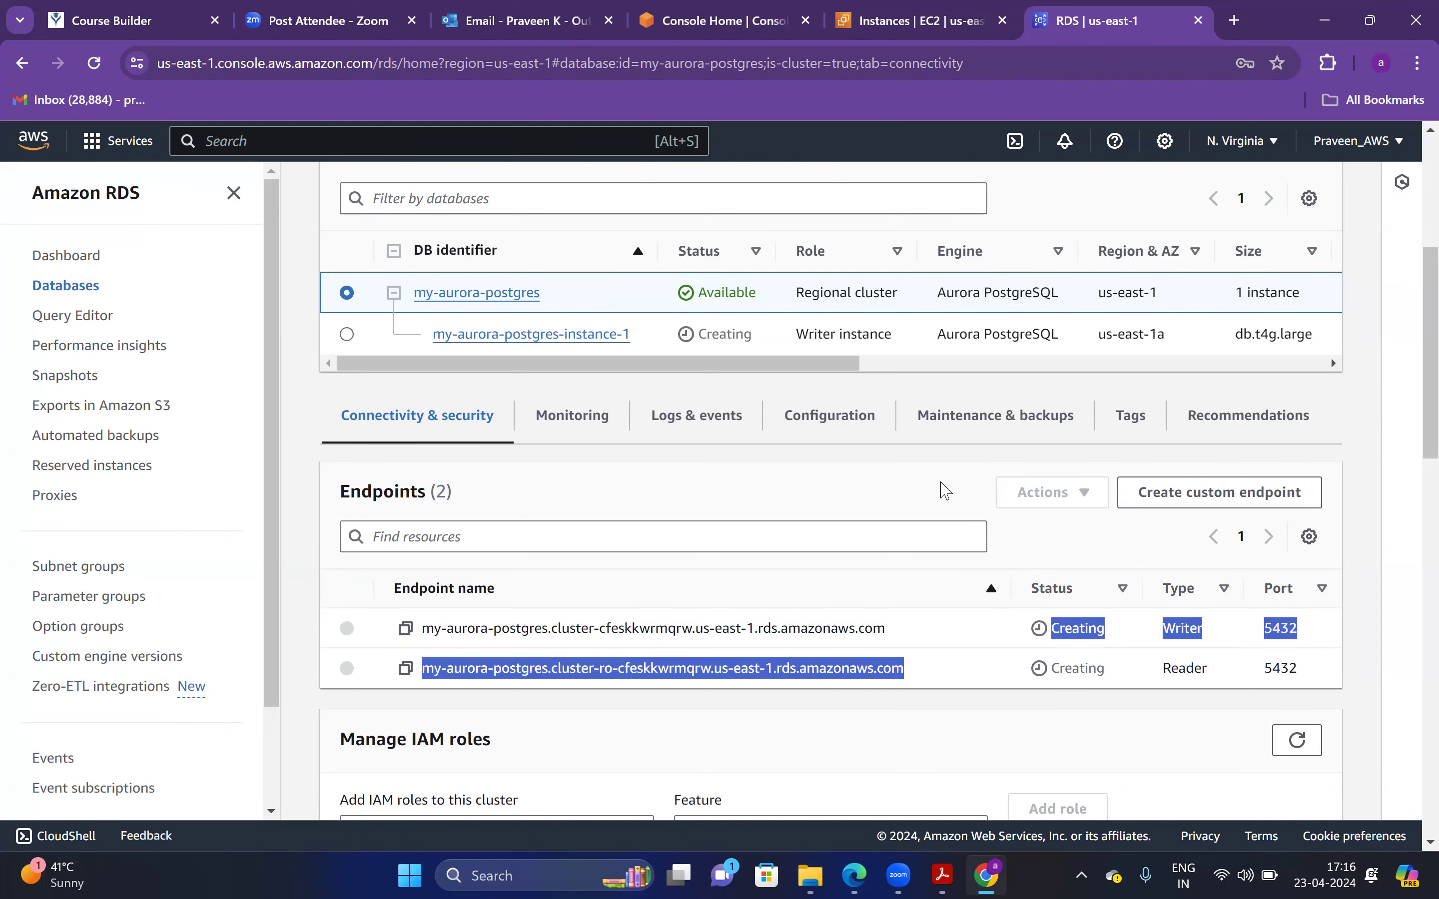
{"action": "left_click", "coordinate": [946, 491]}
{"action": "left_click", "coordinate": [941, 875]}
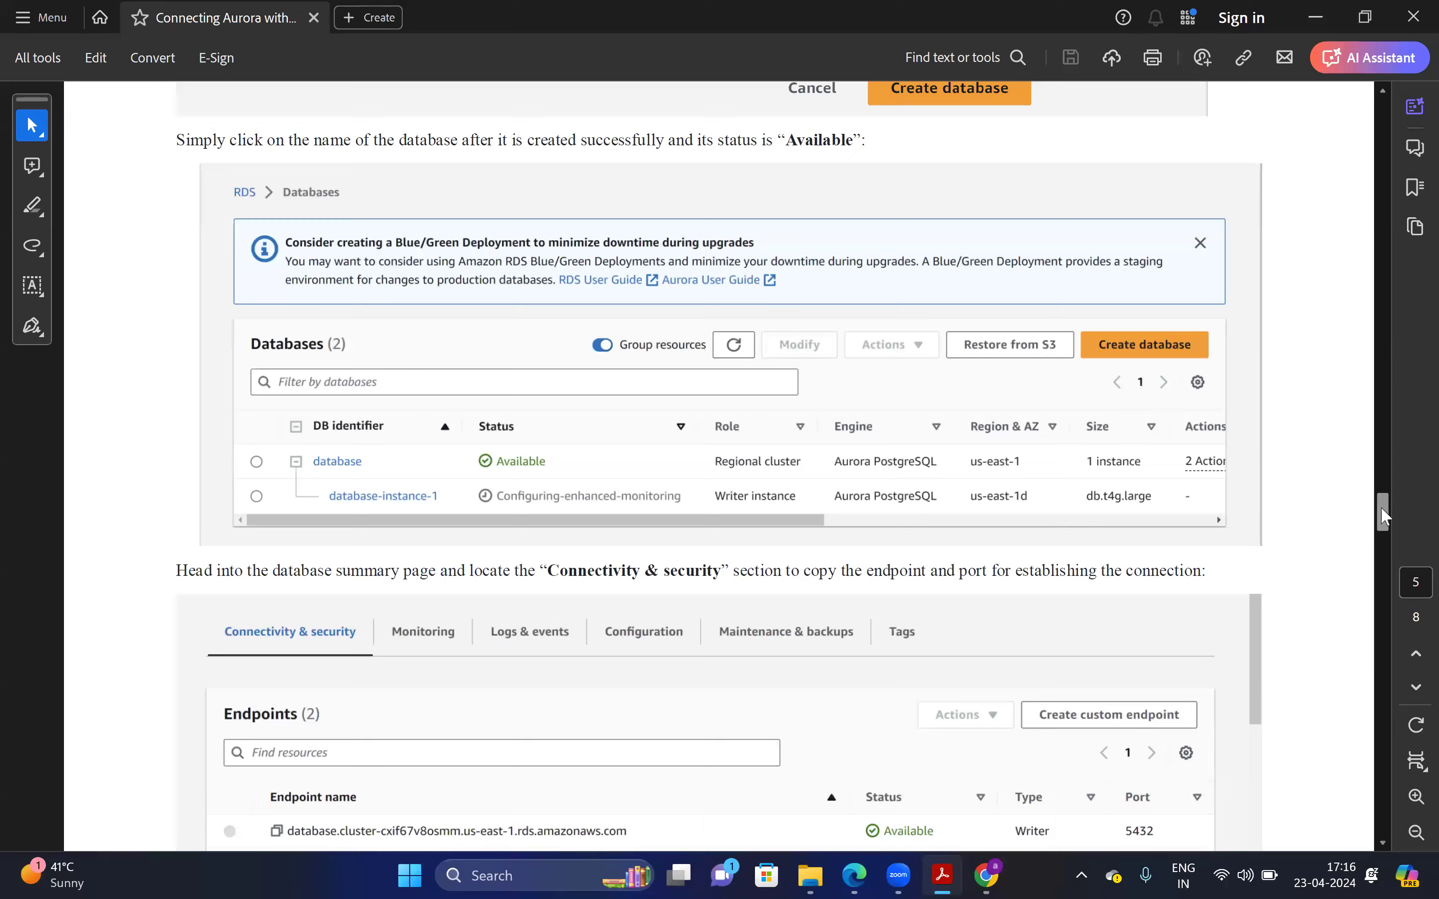
Read the PDF's step on copying the cluster endpoint and port, then go back to the RDS console
{"action": "scroll", "coordinate": [1383, 515], "scroll_direction": "down", "scroll_amount": 5}
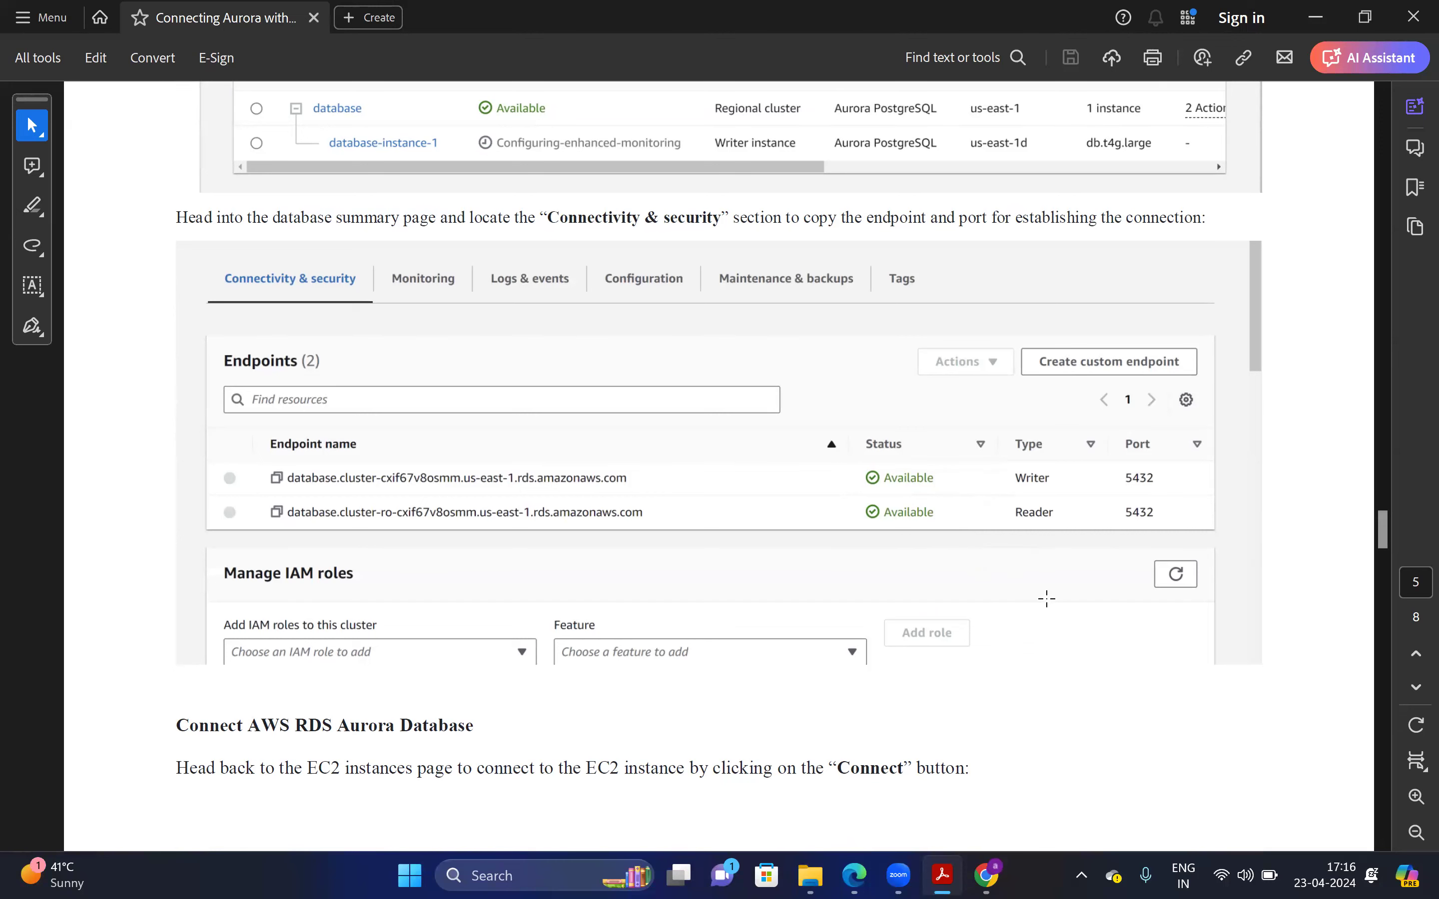
{"action": "mouse_move", "coordinate": [1383, 531]}
{"action": "left_mouse_down"}
{"action": "mouse_move", "coordinate": [1382, 514]}
{"action": "mouse_move", "coordinate": [1387, 539]}
{"action": "left_mouse_up"}
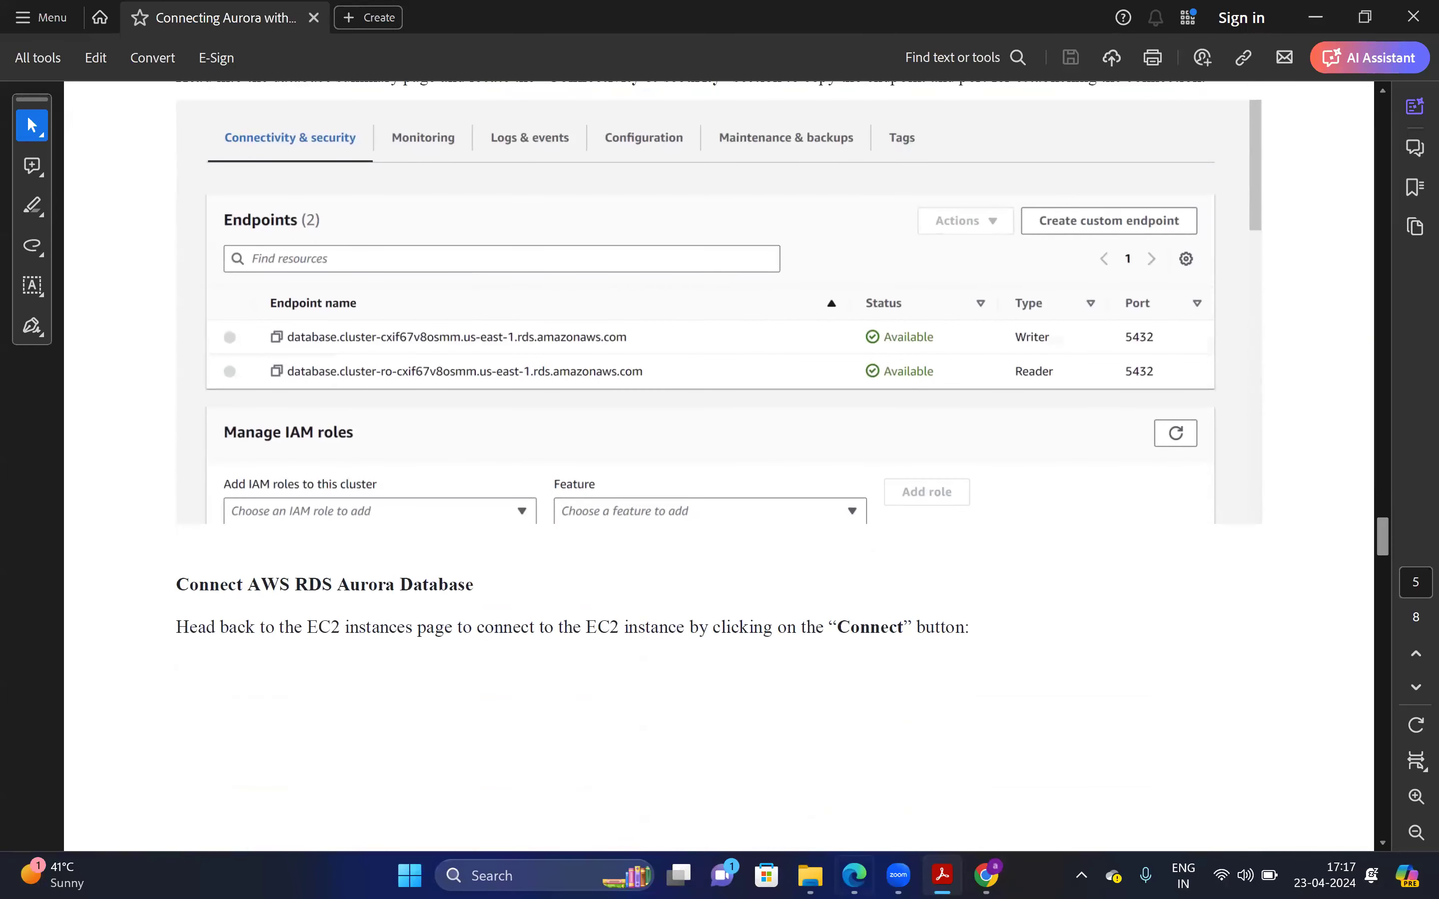
{"action": "left_click", "coordinate": [986, 875]}
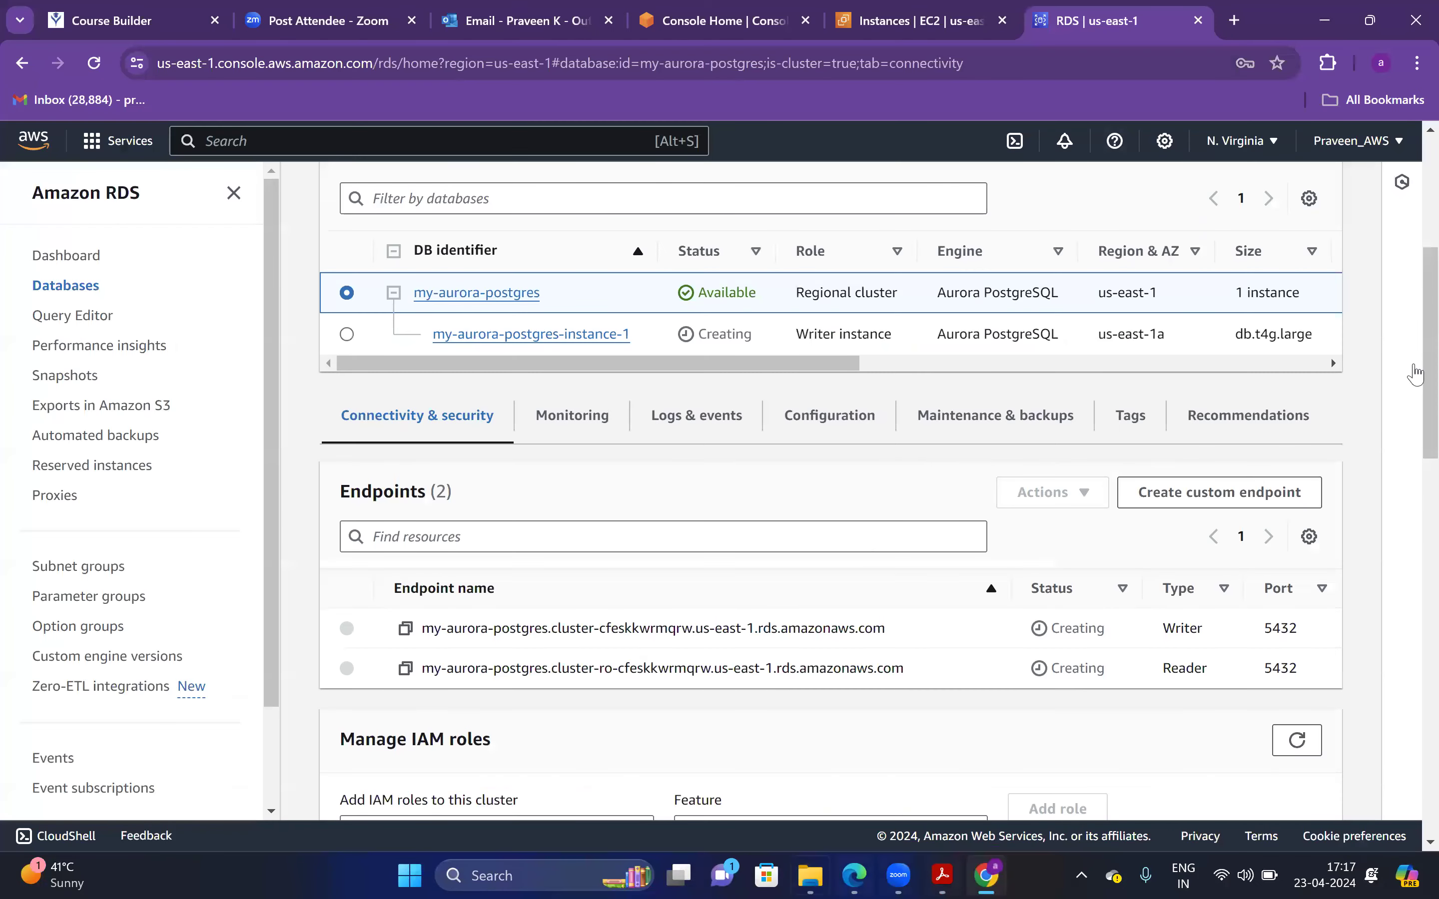
Refresh the cluster status twice and check my-aurora-postgres-instance-1 before returning to the cluster
{"action": "left_click", "coordinate": [1112, 448]}
{"action": "left_click", "coordinate": [1113, 452]}
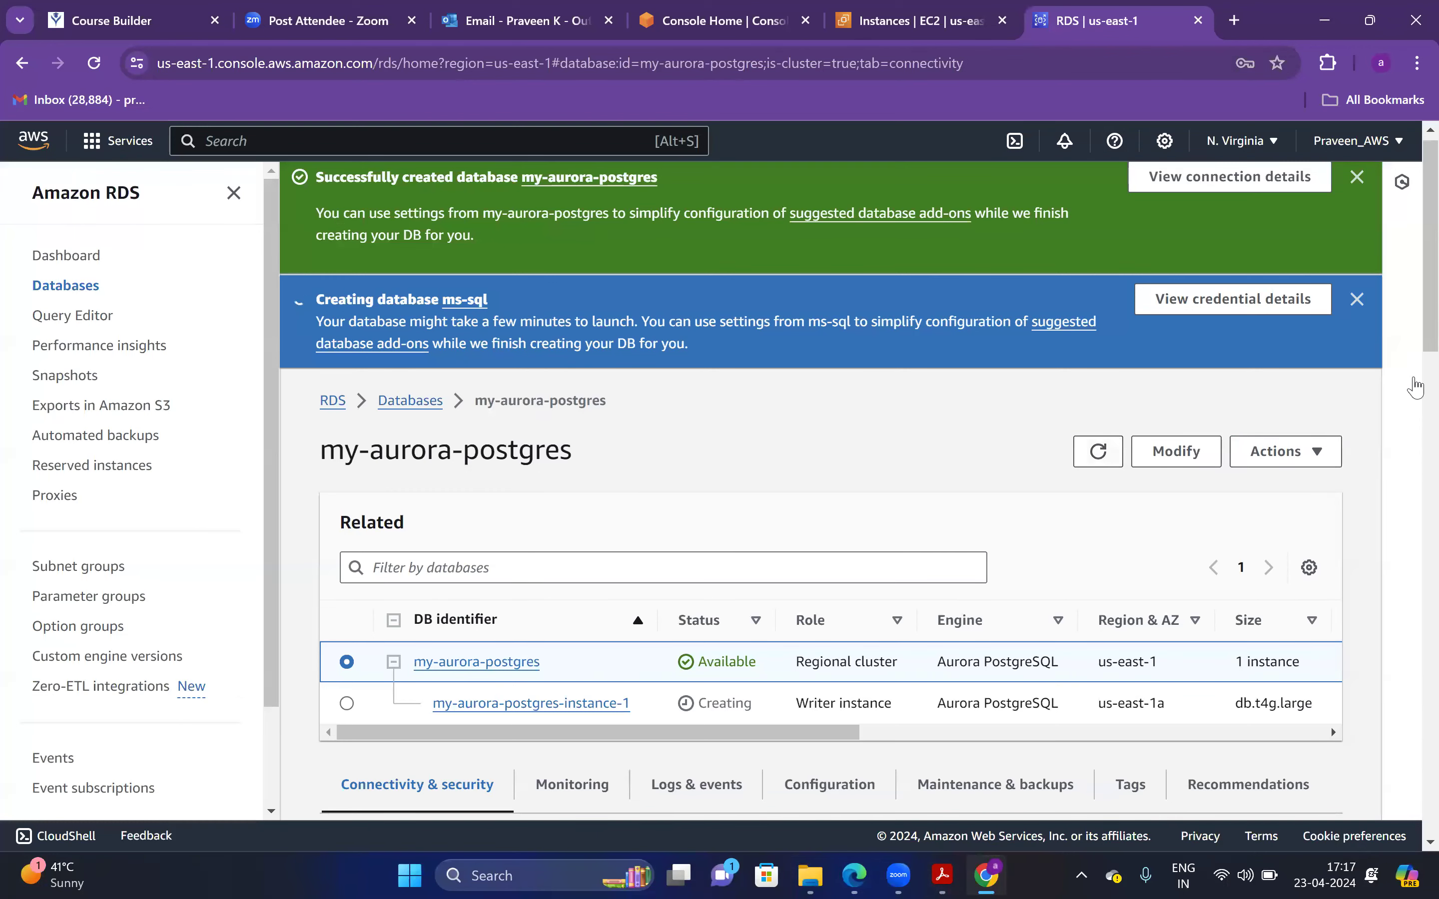
{"action": "scroll", "coordinate": [1332, 475], "scroll_direction": "down", "scroll_amount": 6}
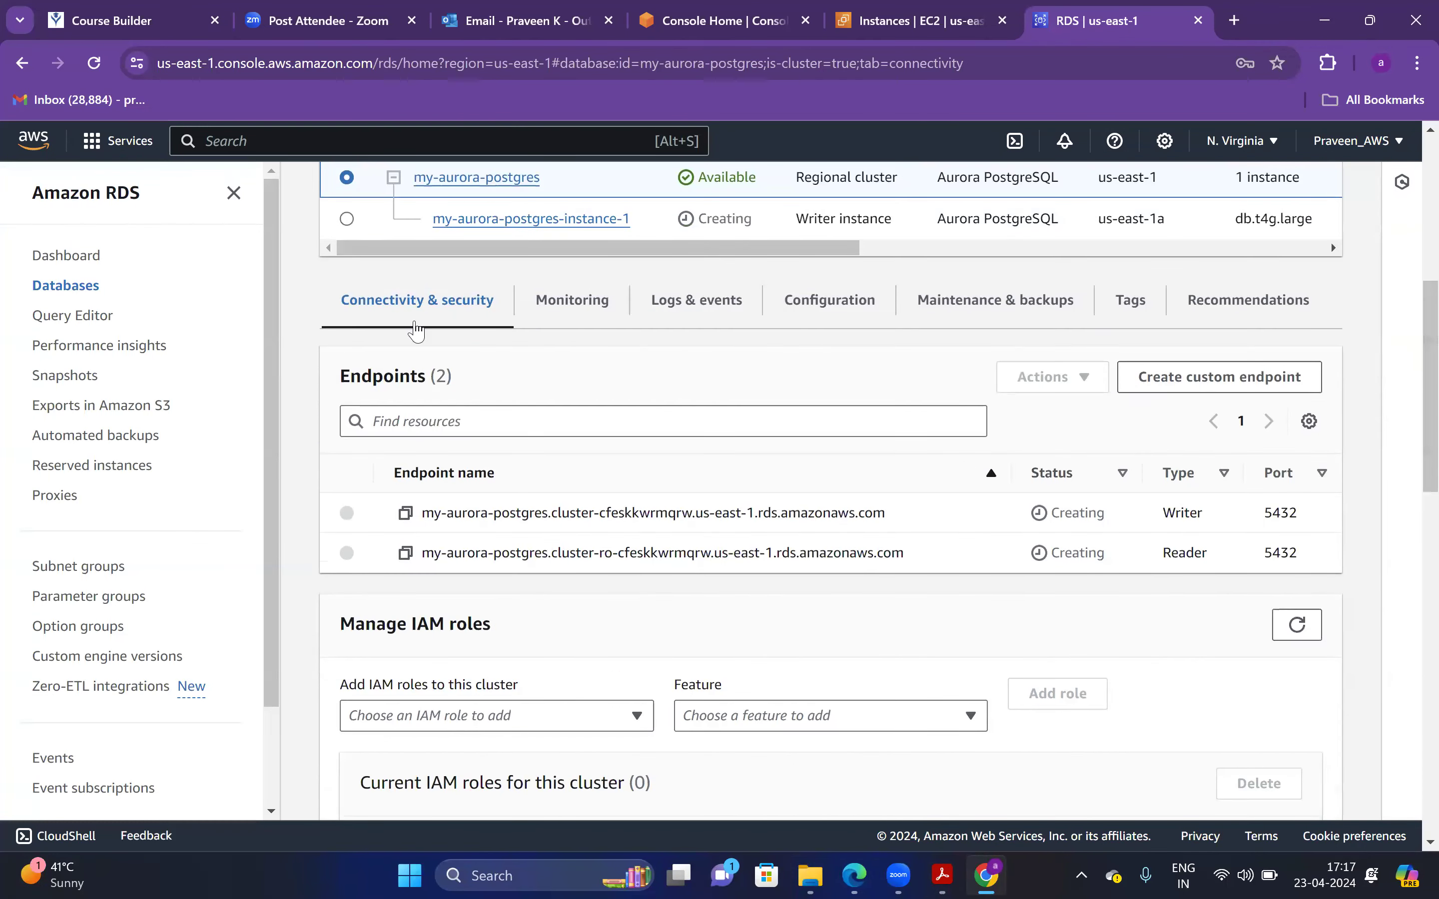
{"action": "left_click", "coordinate": [347, 220]}
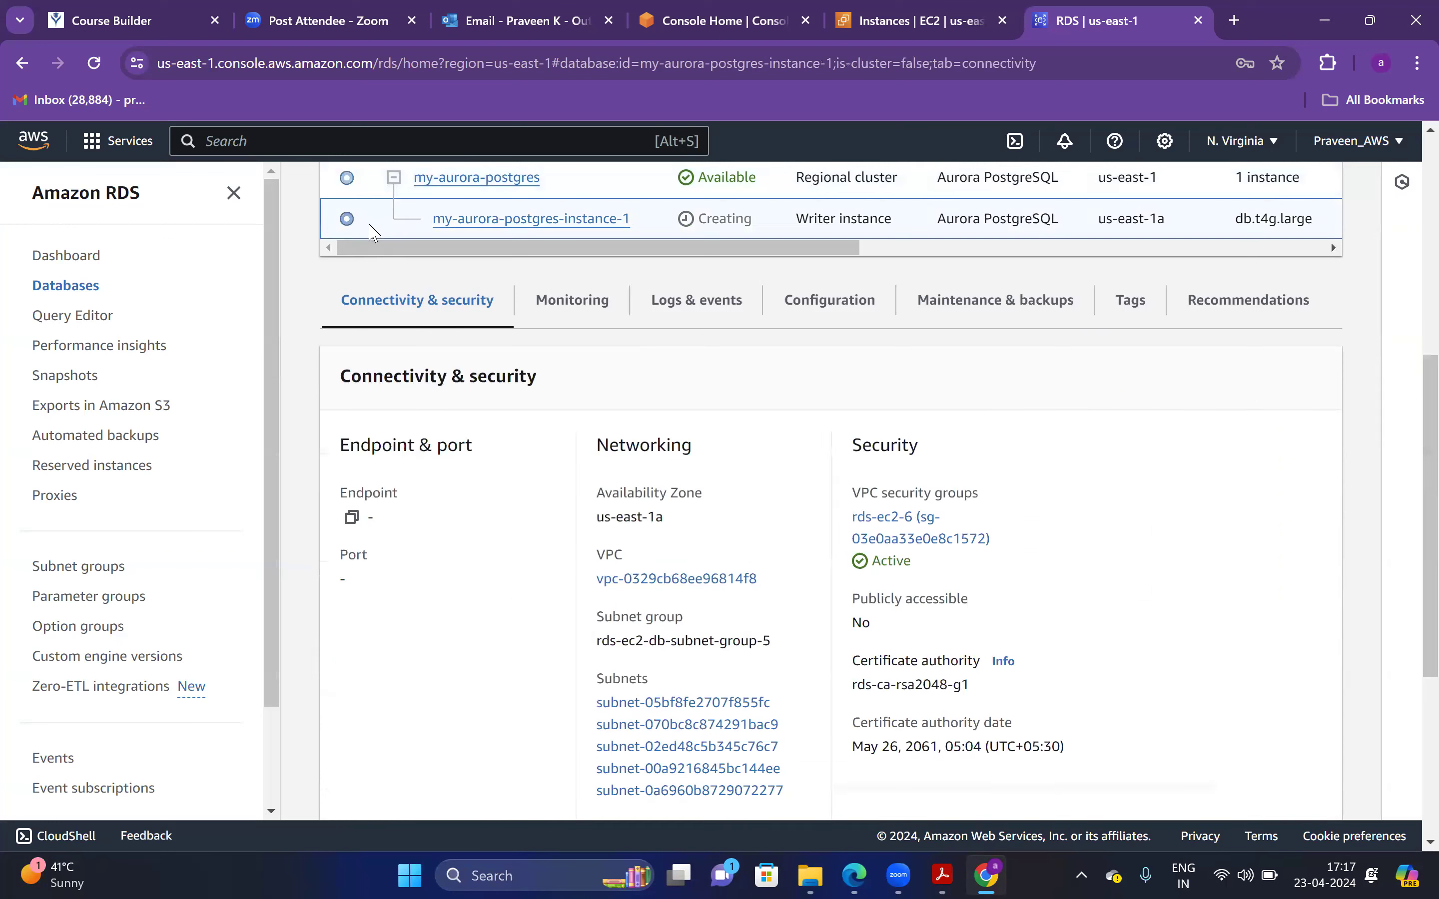
{"action": "left_click", "coordinate": [347, 180]}
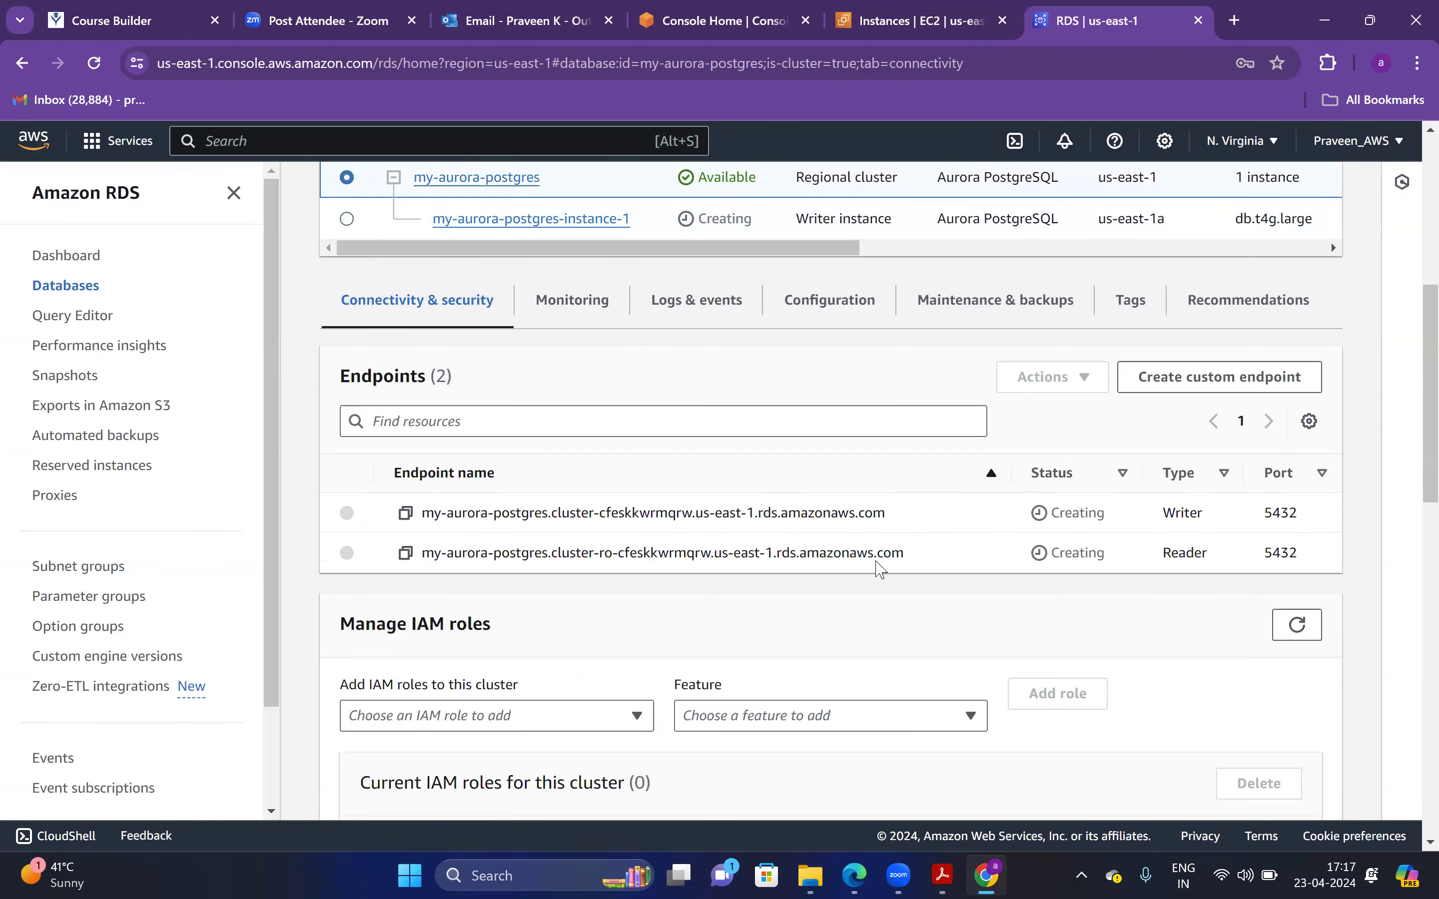
Highlight the Writer and Reader endpoint types and the reader endpoint address
{"action": "double_click", "coordinate": [1167, 512]}
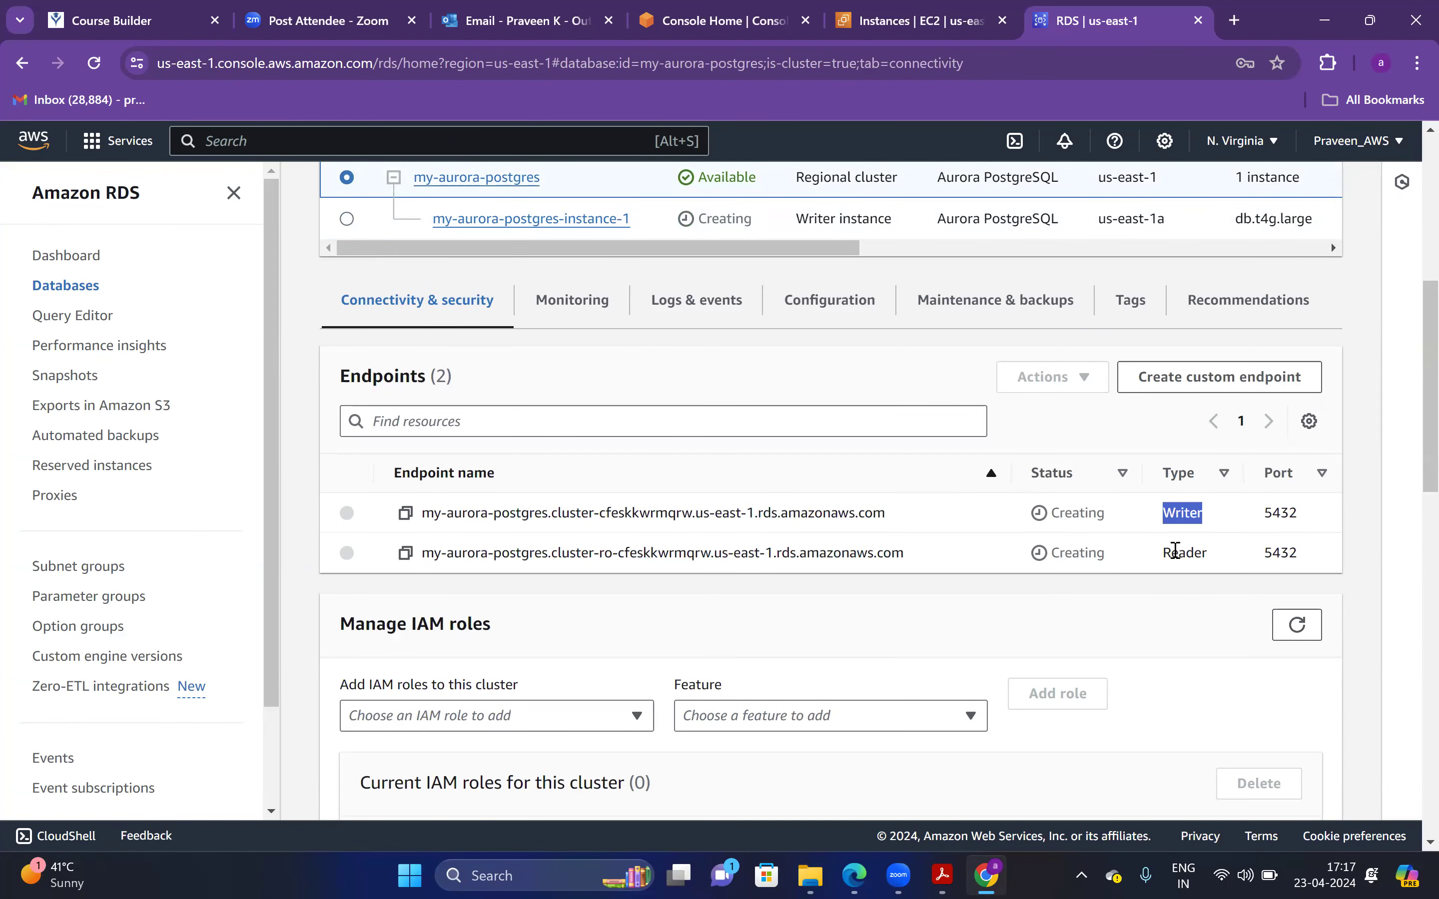
{"action": "left_click_drag", "start_coordinate": [1171, 553], "coordinate": [1202, 556]}
{"action": "left_click", "coordinate": [1136, 550]}
{"action": "left_click_drag", "start_coordinate": [434, 553], "coordinate": [950, 545]}
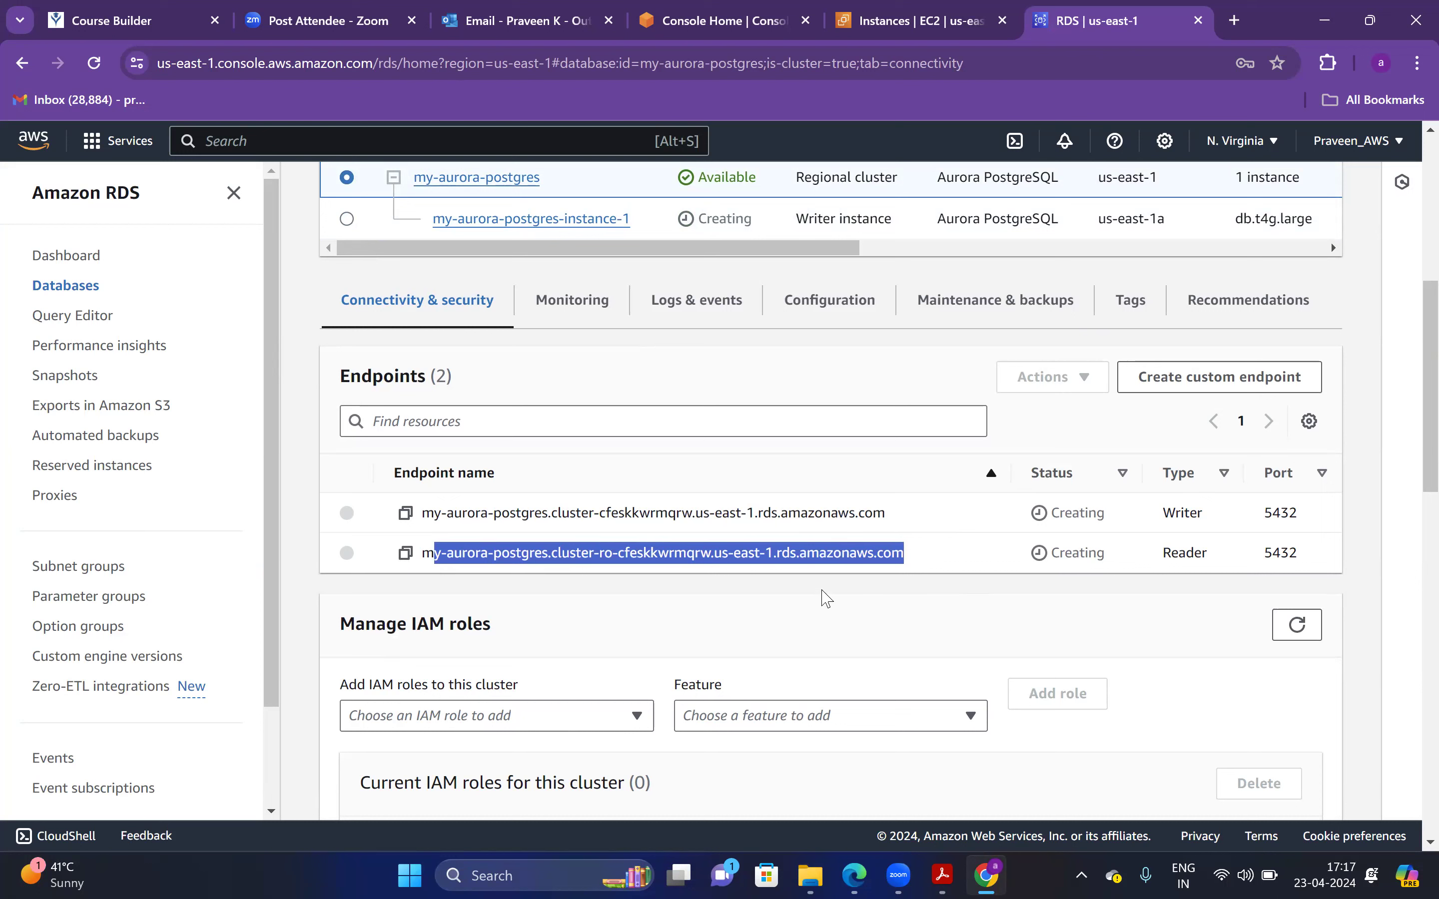
{"action": "left_click", "coordinate": [885, 553]}
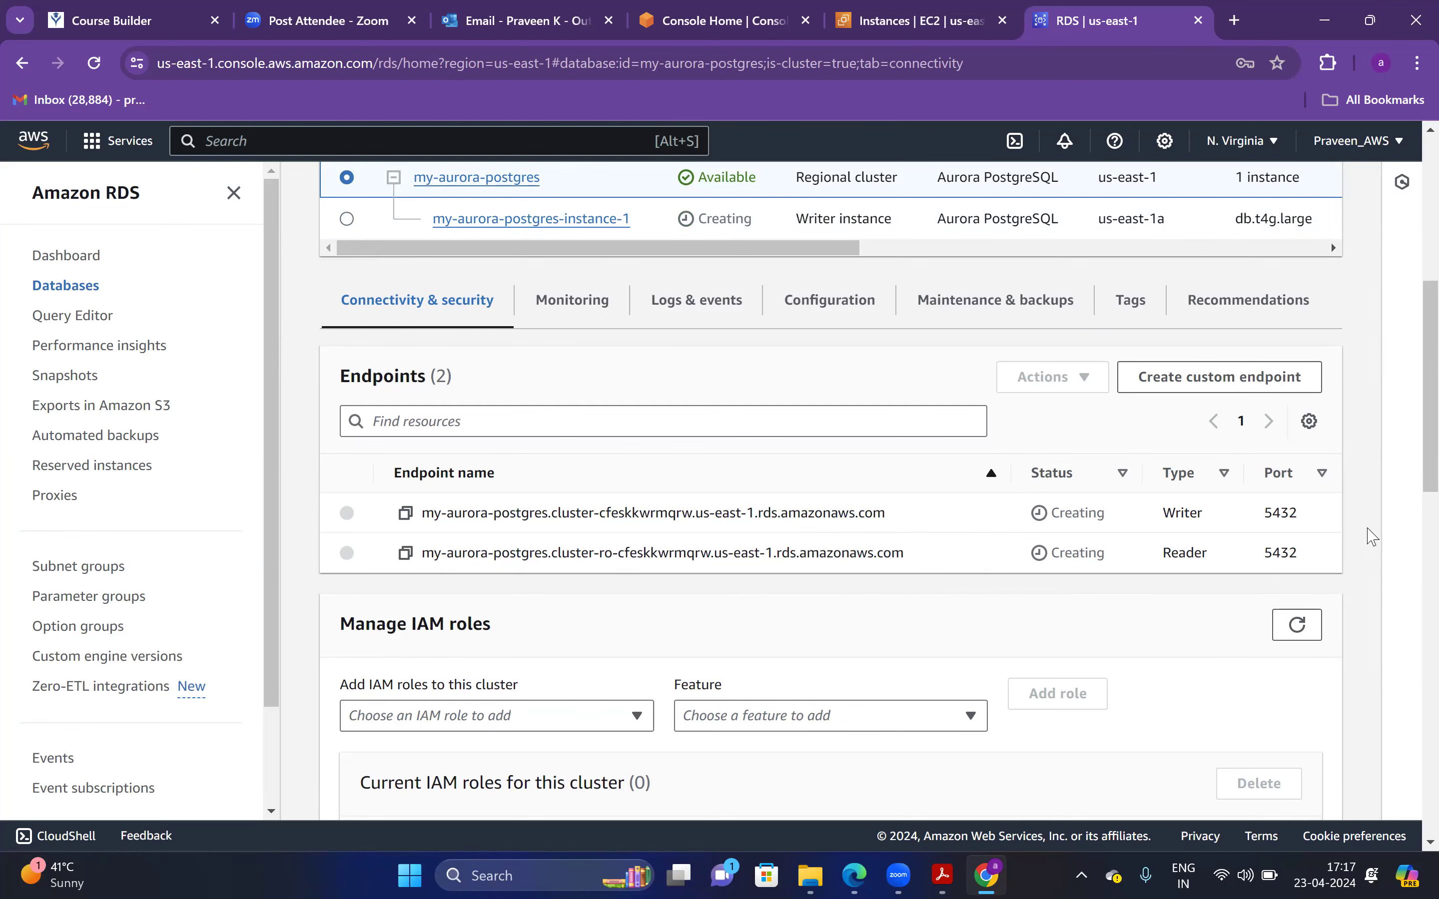
Refresh and reload the cluster details page, recheck the endpoints, then switch to the tutorial PDF
{"action": "scroll", "coordinate": [1412, 372], "scroll_direction": "up", "scroll_amount": 2}
{"action": "scroll", "coordinate": [1412, 369], "scroll_direction": "up", "scroll_amount": 3}
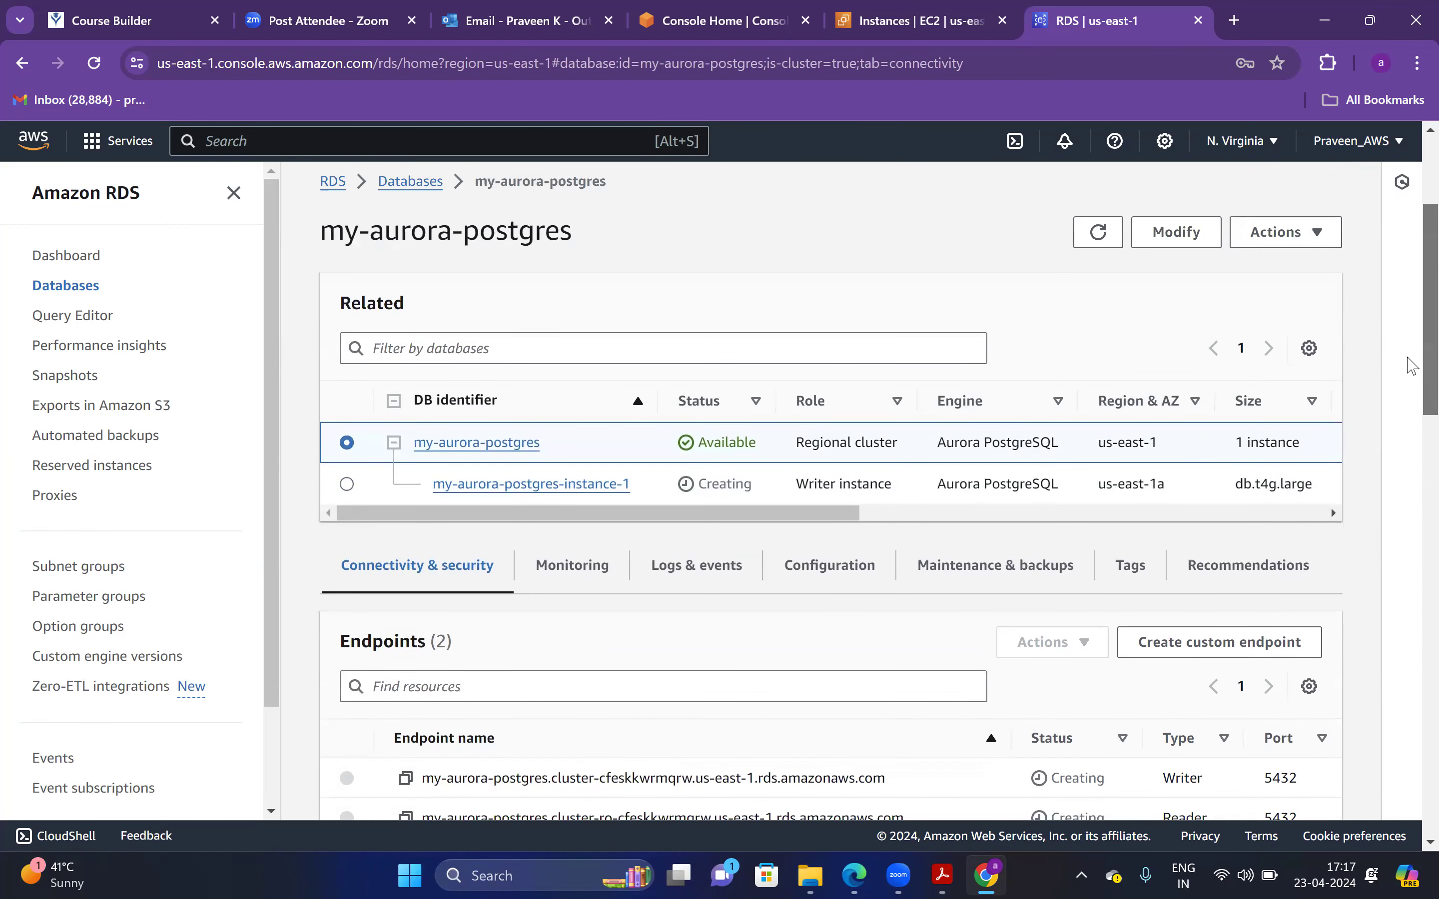
{"action": "scroll", "coordinate": [1412, 366], "scroll_direction": "down", "scroll_amount": 1}
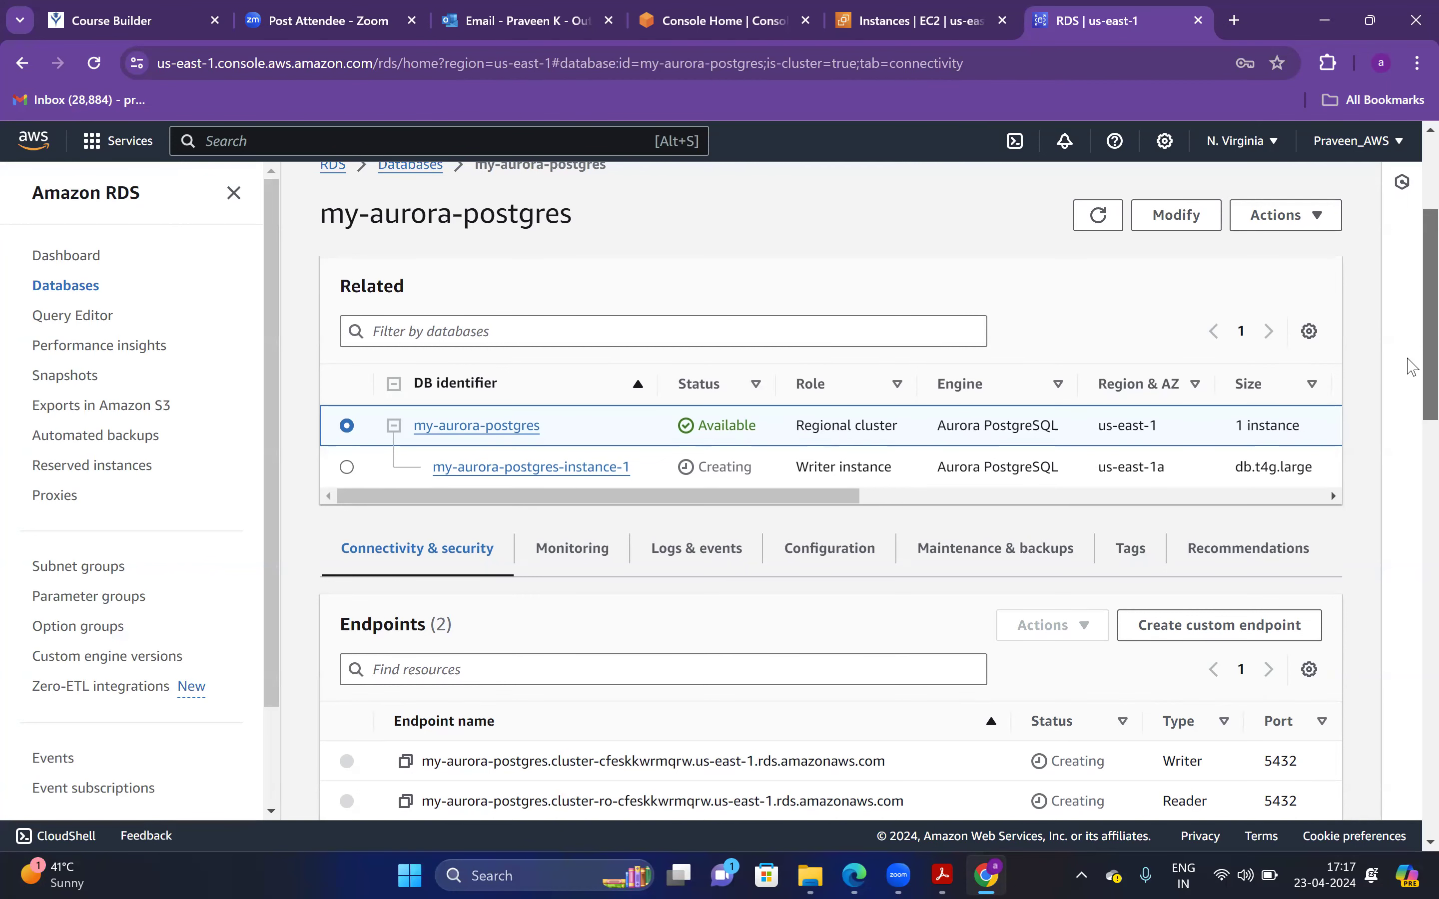
{"action": "scroll", "coordinate": [1412, 367], "scroll_direction": "down", "scroll_amount": 1}
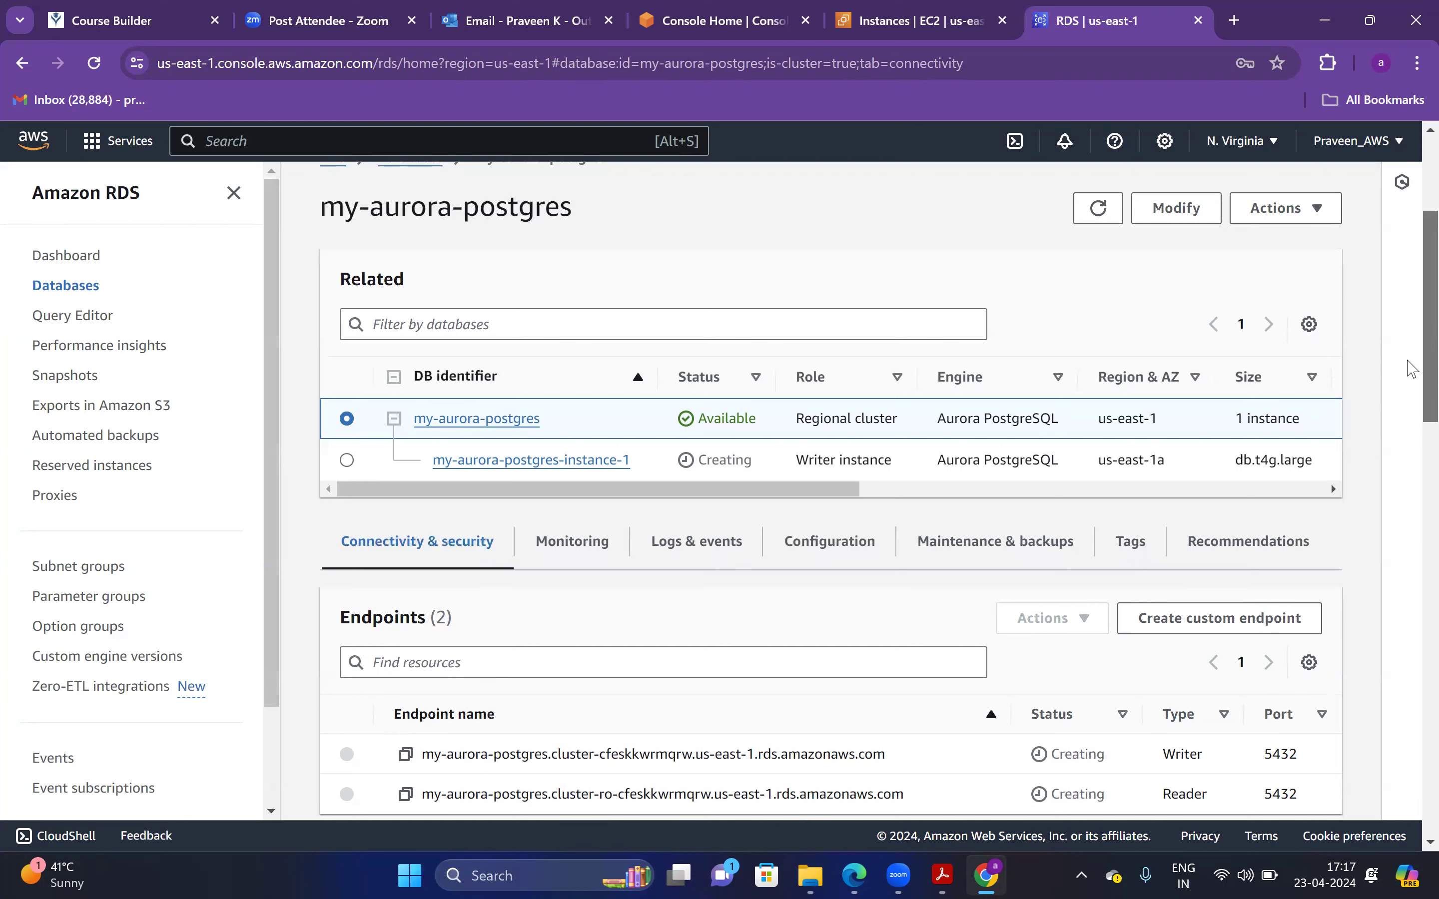
{"action": "left_click_drag", "start_coordinate": [1407, 360], "coordinate": [1405, 362]}
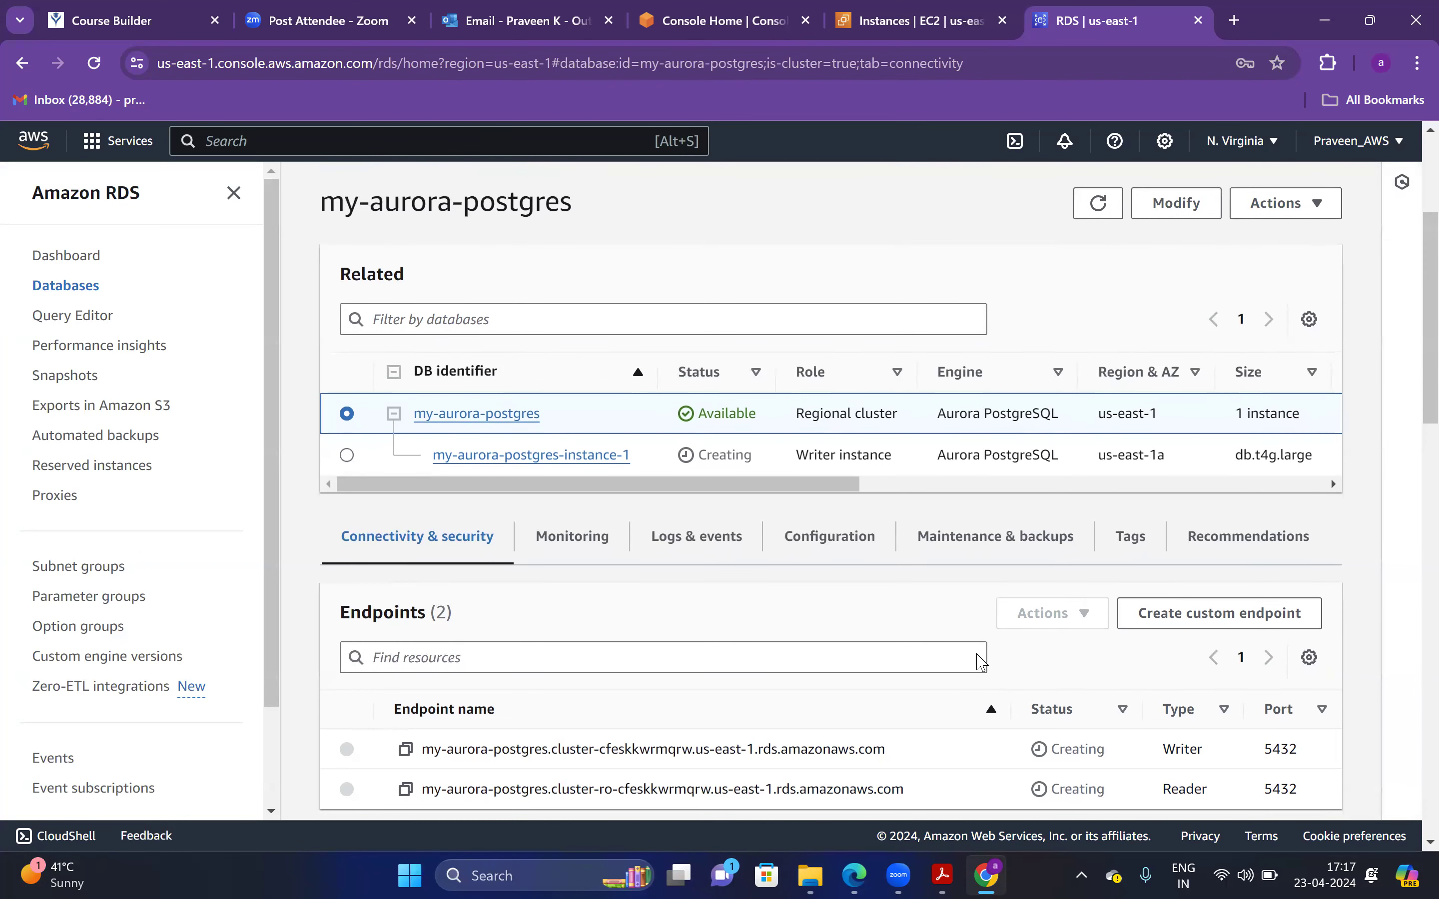
{"action": "left_click", "coordinate": [1097, 203]}
{"action": "left_click", "coordinate": [97, 68]}
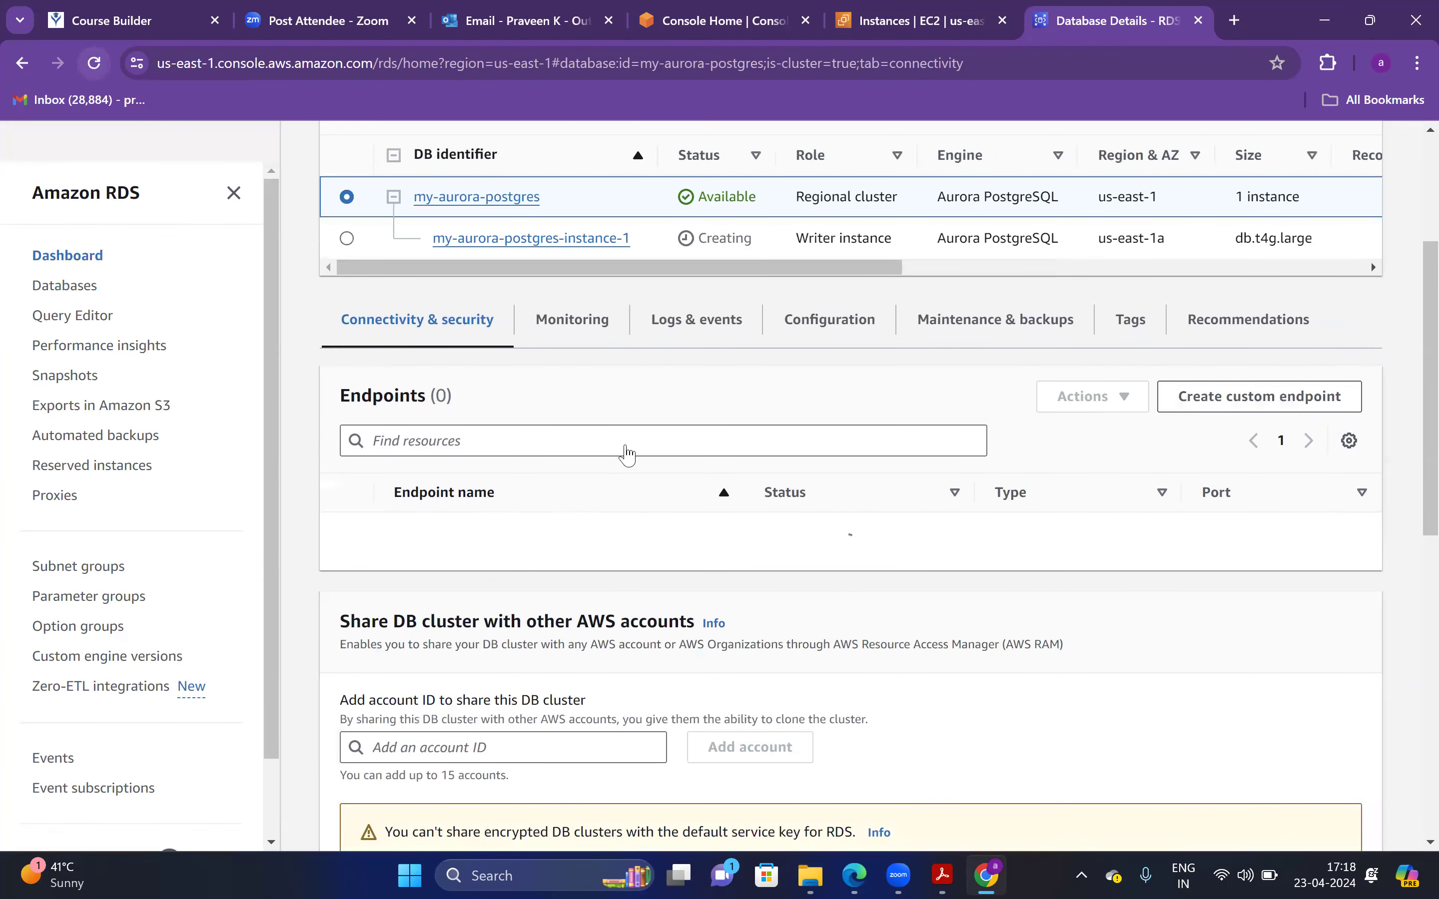
{"action": "scroll", "coordinate": [1412, 496], "scroll_direction": "down", "scroll_amount": 5}
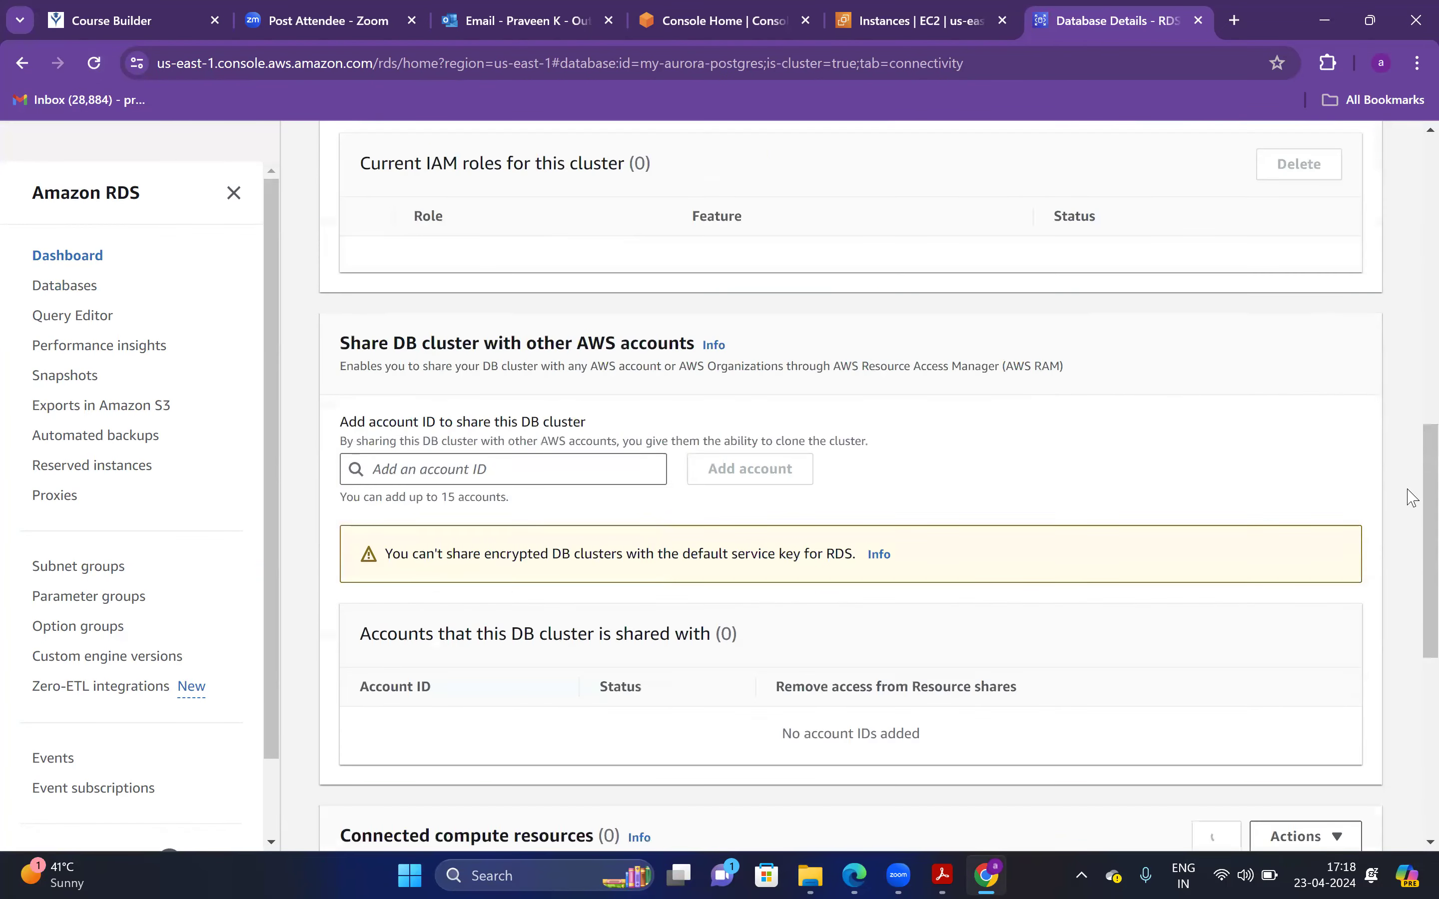
{"action": "scroll", "coordinate": [1410, 488], "scroll_direction": "up", "scroll_amount": 3}
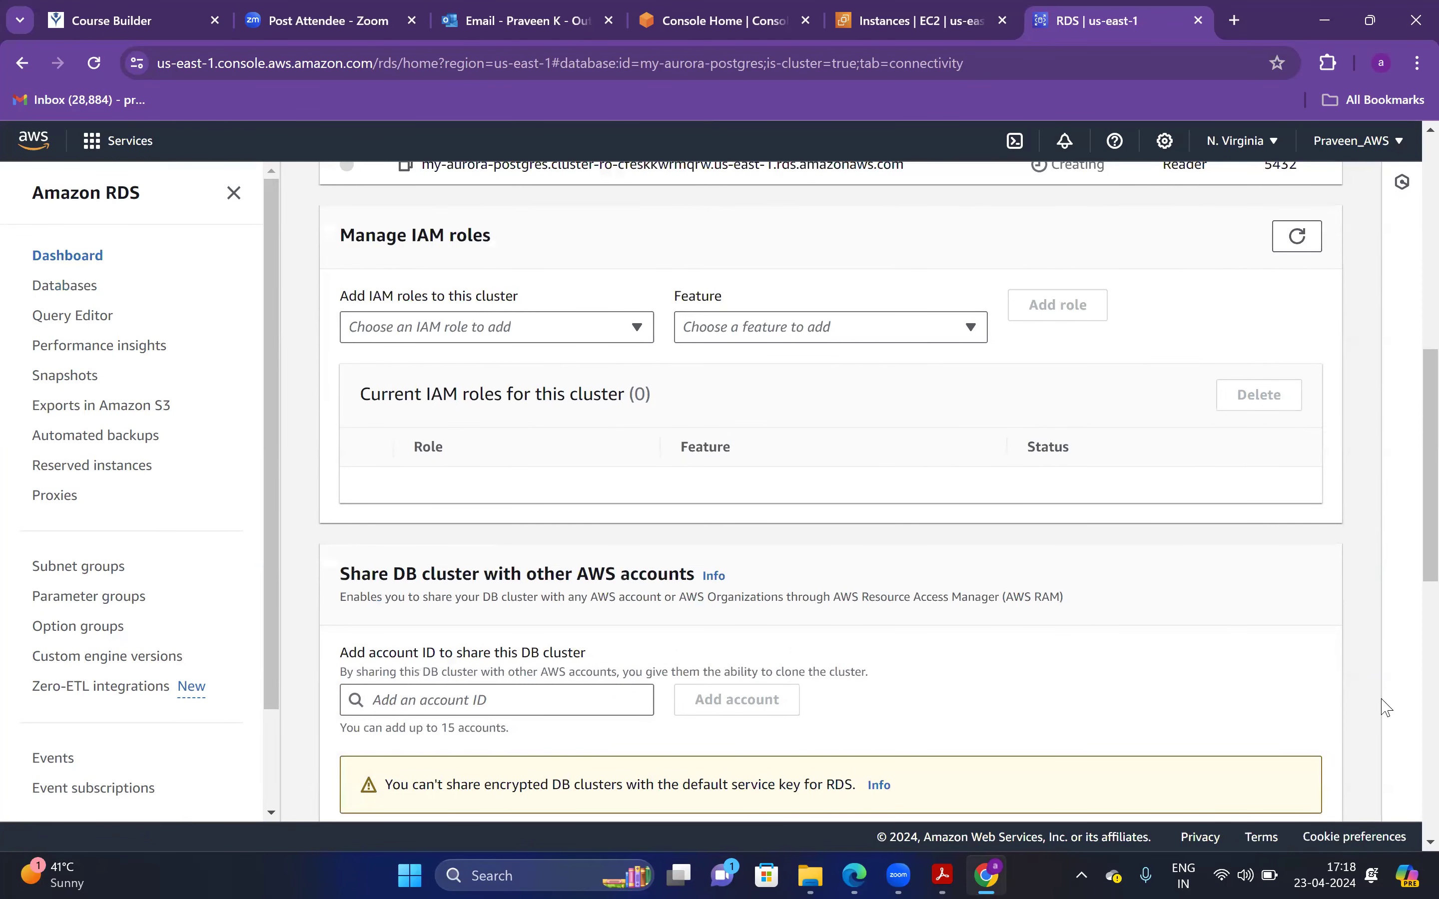
{"action": "key", "text": "alt+Tab"}
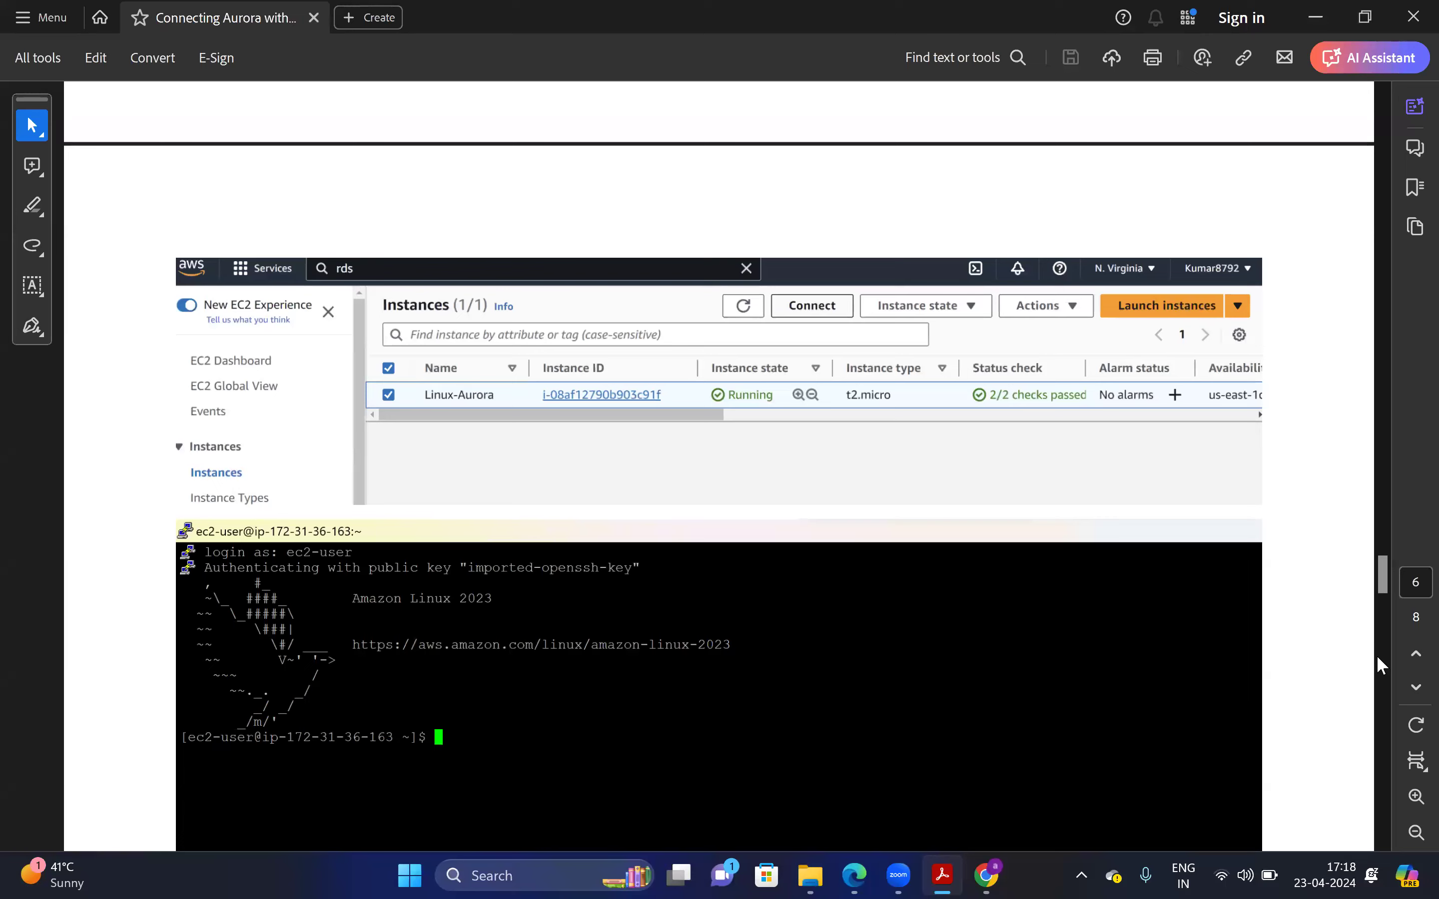
Read ahead in the guide to the sudo dnf update -y step
{"action": "mouse_move", "coordinate": [1383, 581]}
{"action": "left_mouse_down"}
{"action": "mouse_move", "coordinate": [1407, 636]}
{"action": "mouse_move", "coordinate": [1407, 595]}
{"action": "left_mouse_up"}
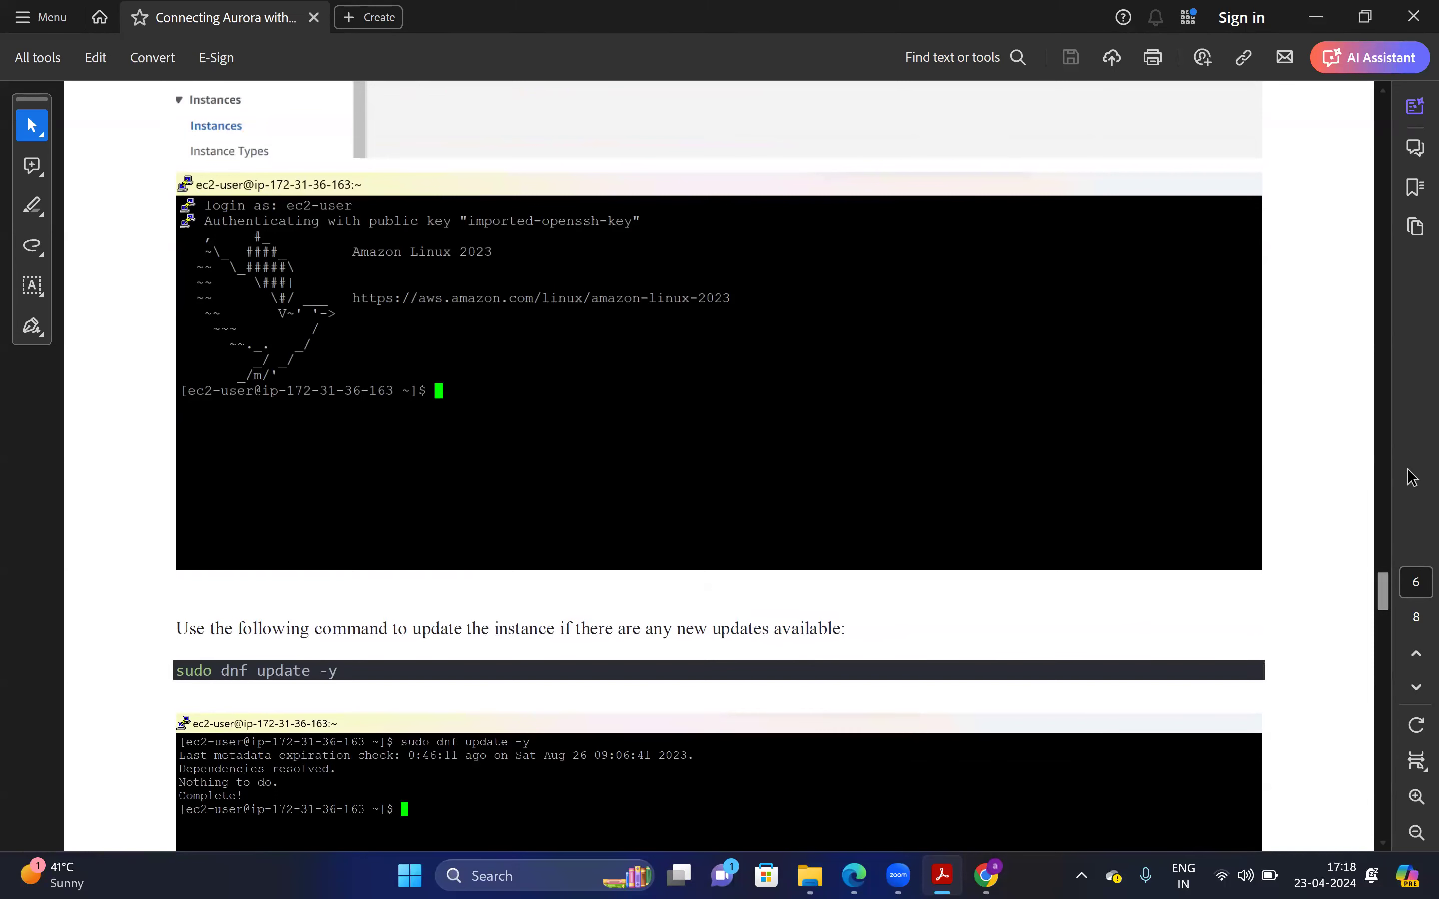
{"action": "left_click_drag", "start_coordinate": [1382, 576], "coordinate": [1385, 570]}
{"action": "scroll", "coordinate": [1407, 597], "scroll_direction": "down", "scroll_amount": 5}
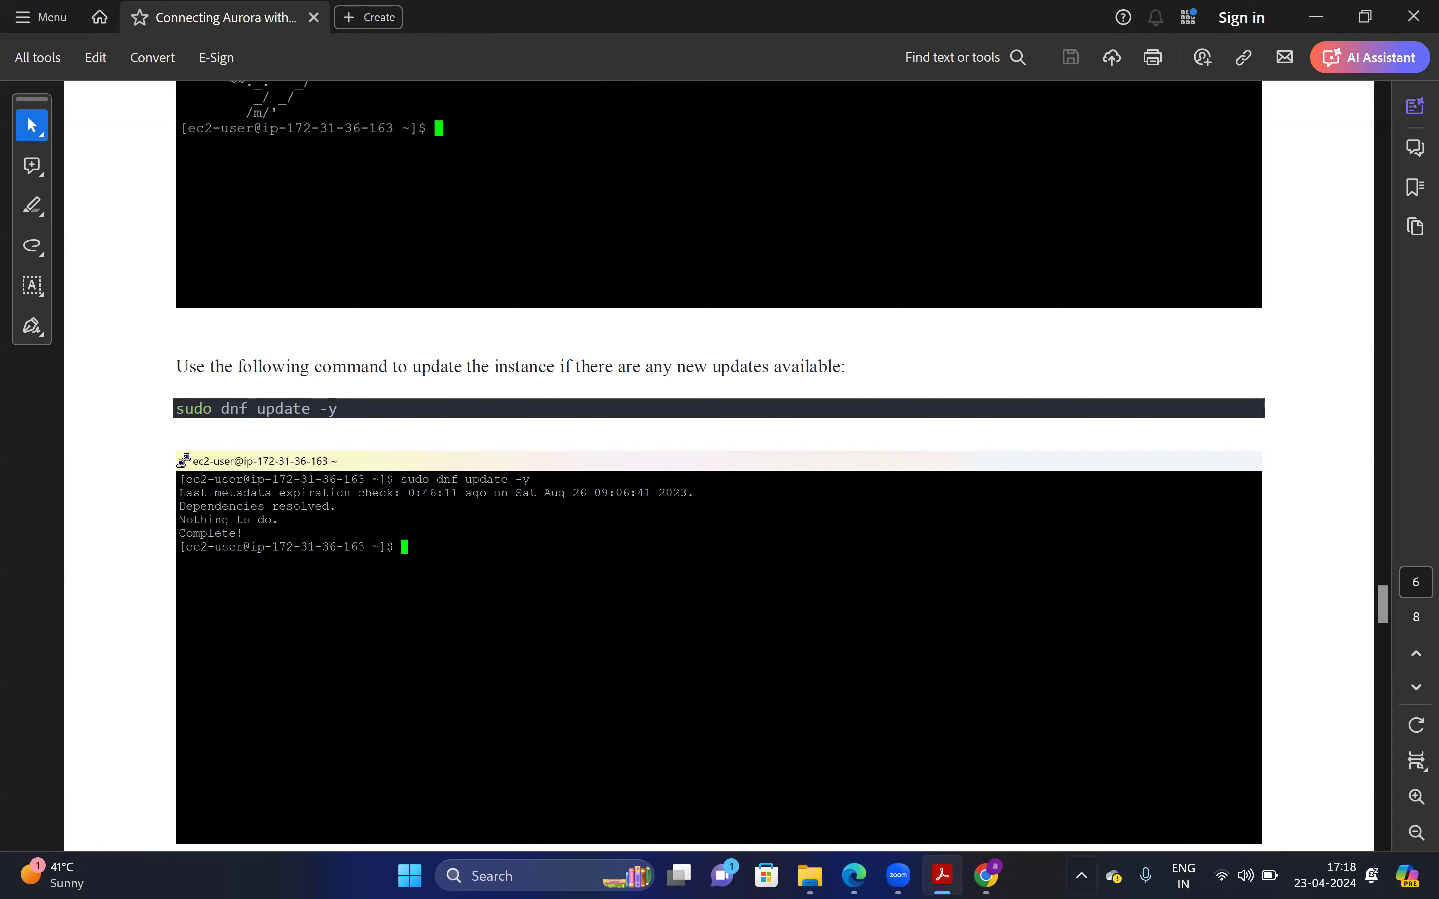
Refresh and reload my-aurora-postgres until the writer and reader endpoints on port 5432 show Available
{"action": "key", "text": "alt+Tab"}
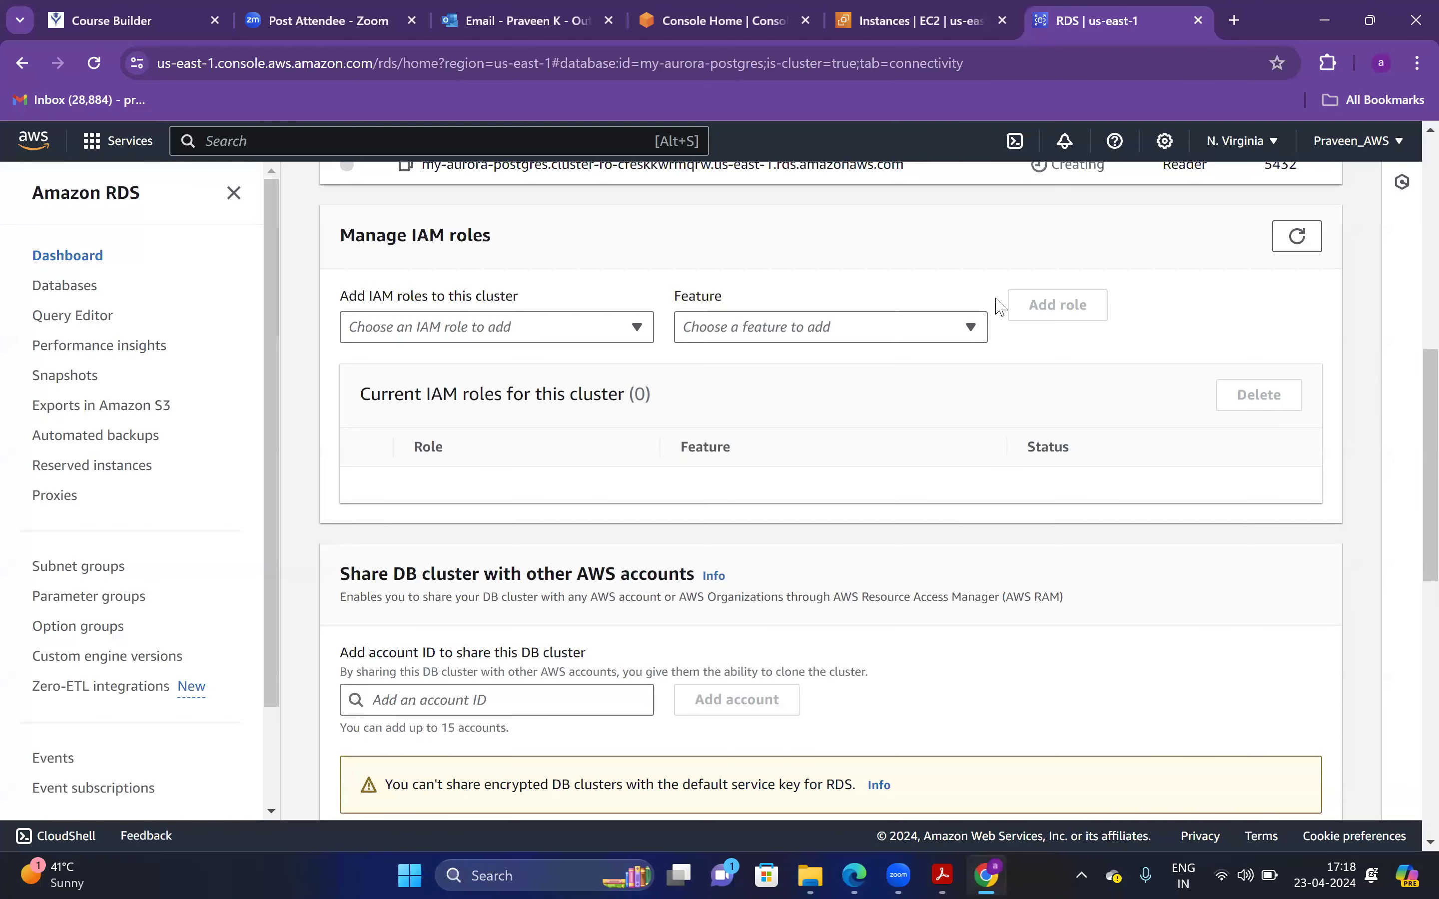
{"action": "scroll", "coordinate": [1412, 262], "scroll_direction": "up", "scroll_amount": 2}
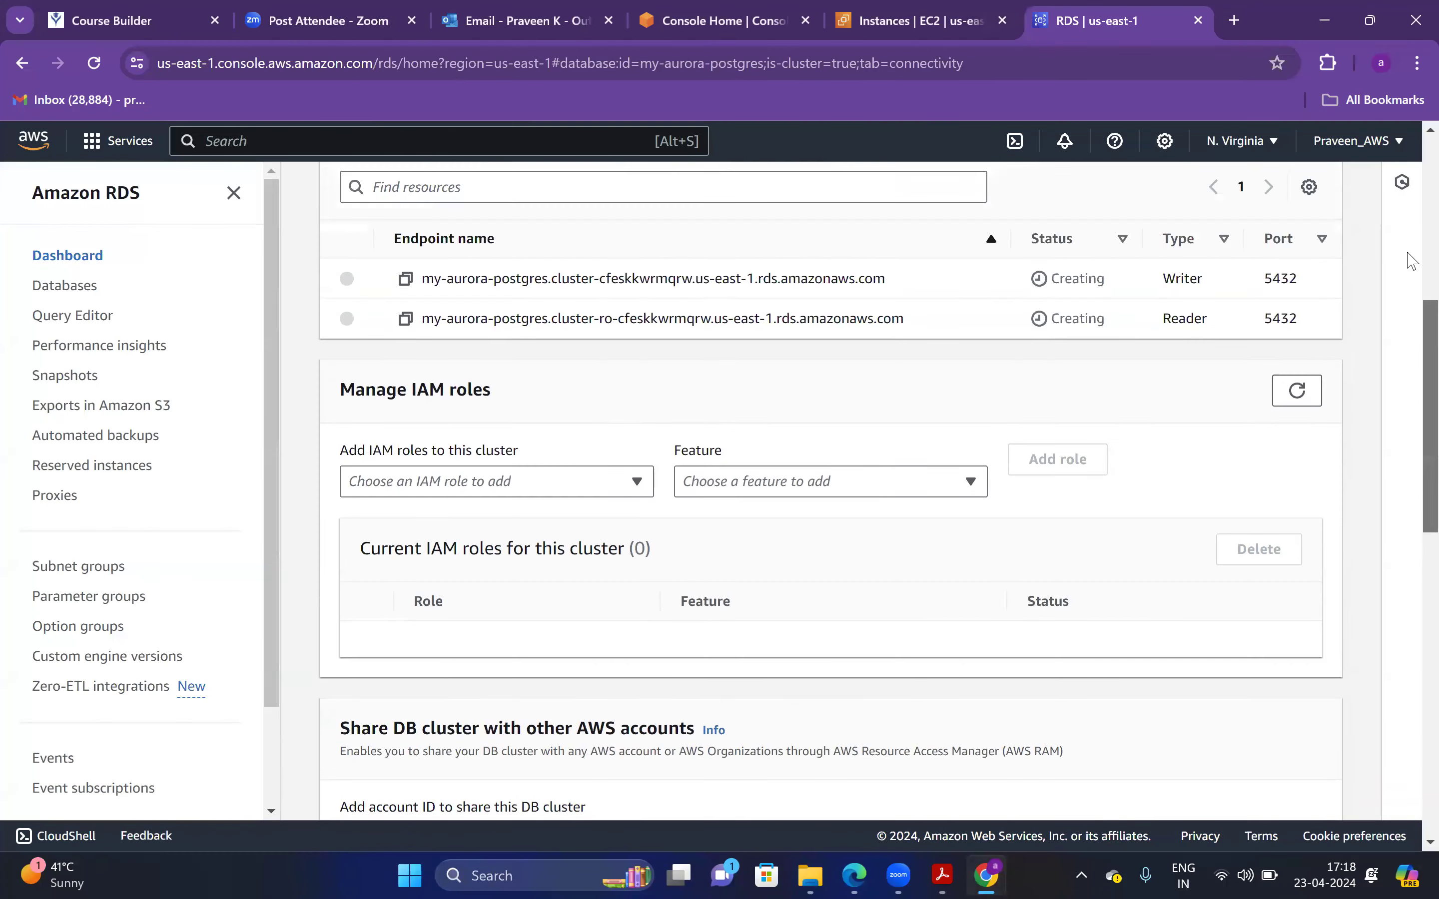
{"action": "scroll", "coordinate": [1412, 262], "scroll_direction": "up", "scroll_amount": 6}
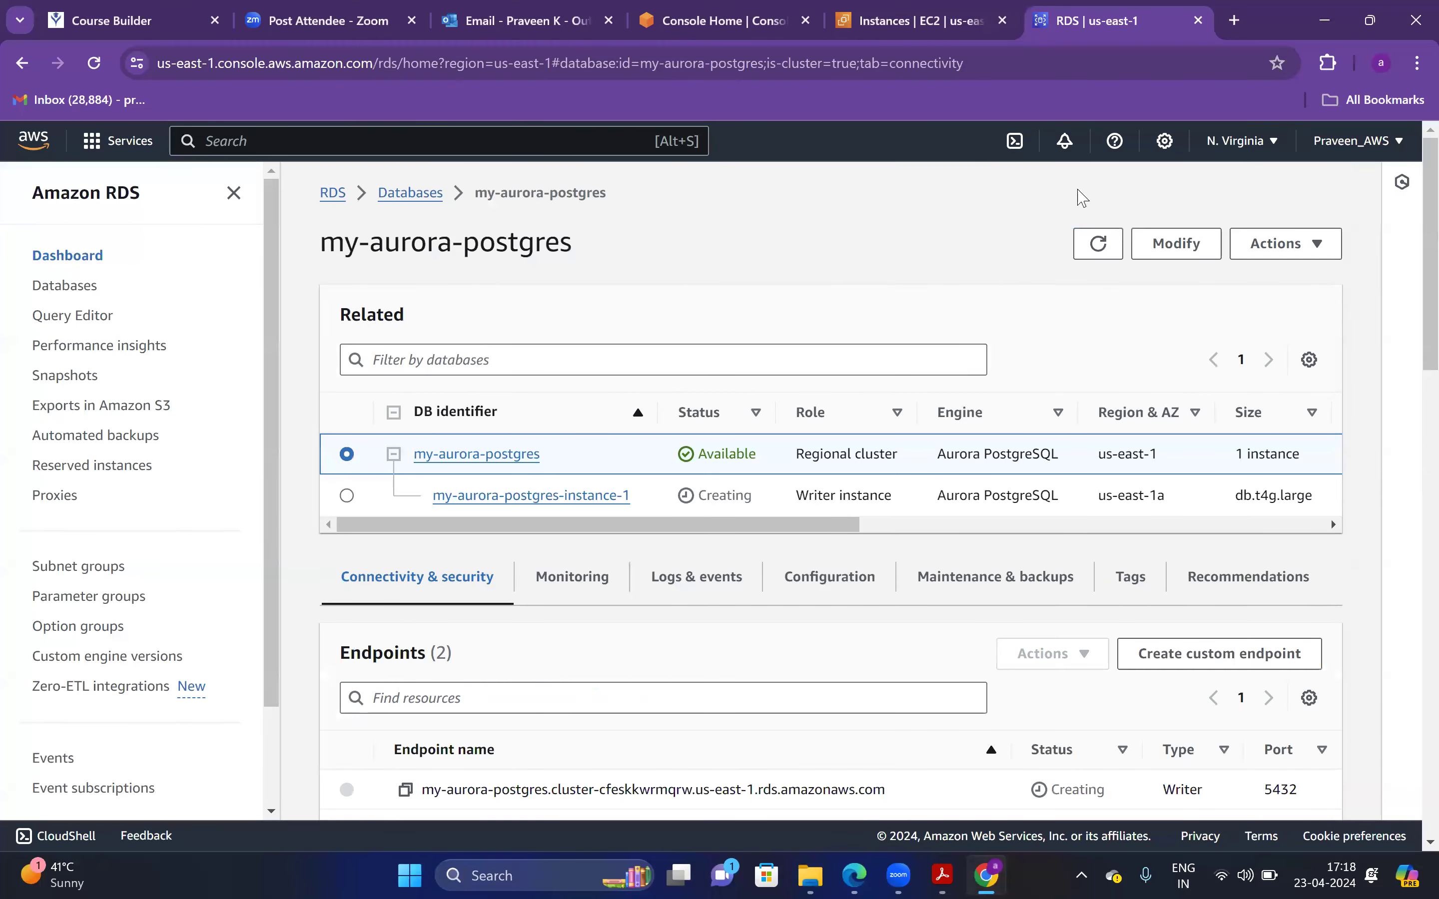
{"action": "left_click", "coordinate": [1098, 244]}
{"action": "left_click", "coordinate": [101, 73]}
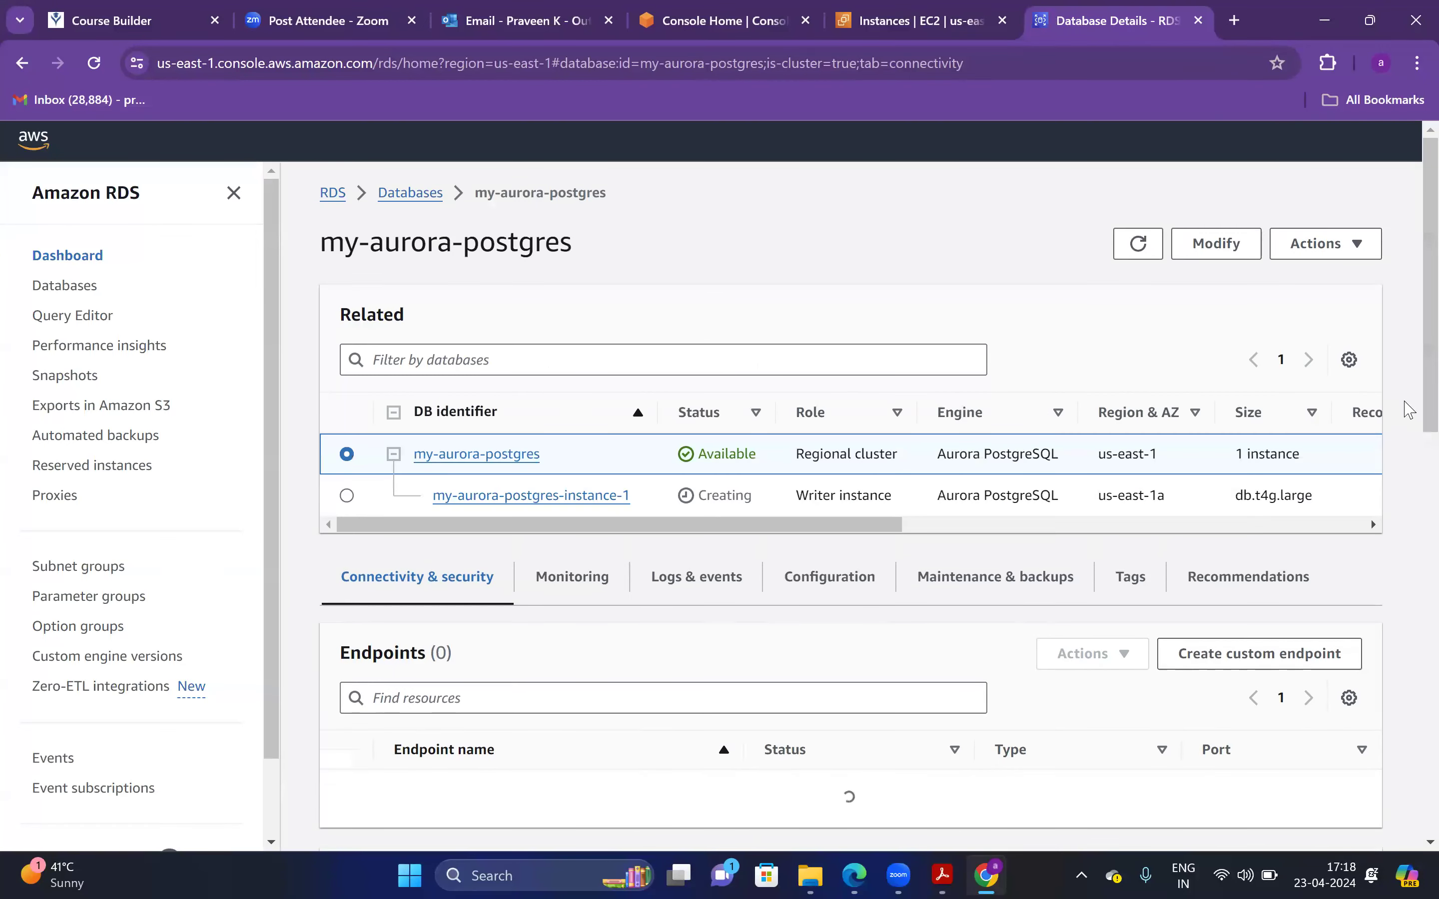
{"action": "scroll", "coordinate": [1412, 416], "scroll_direction": "down", "scroll_amount": 1}
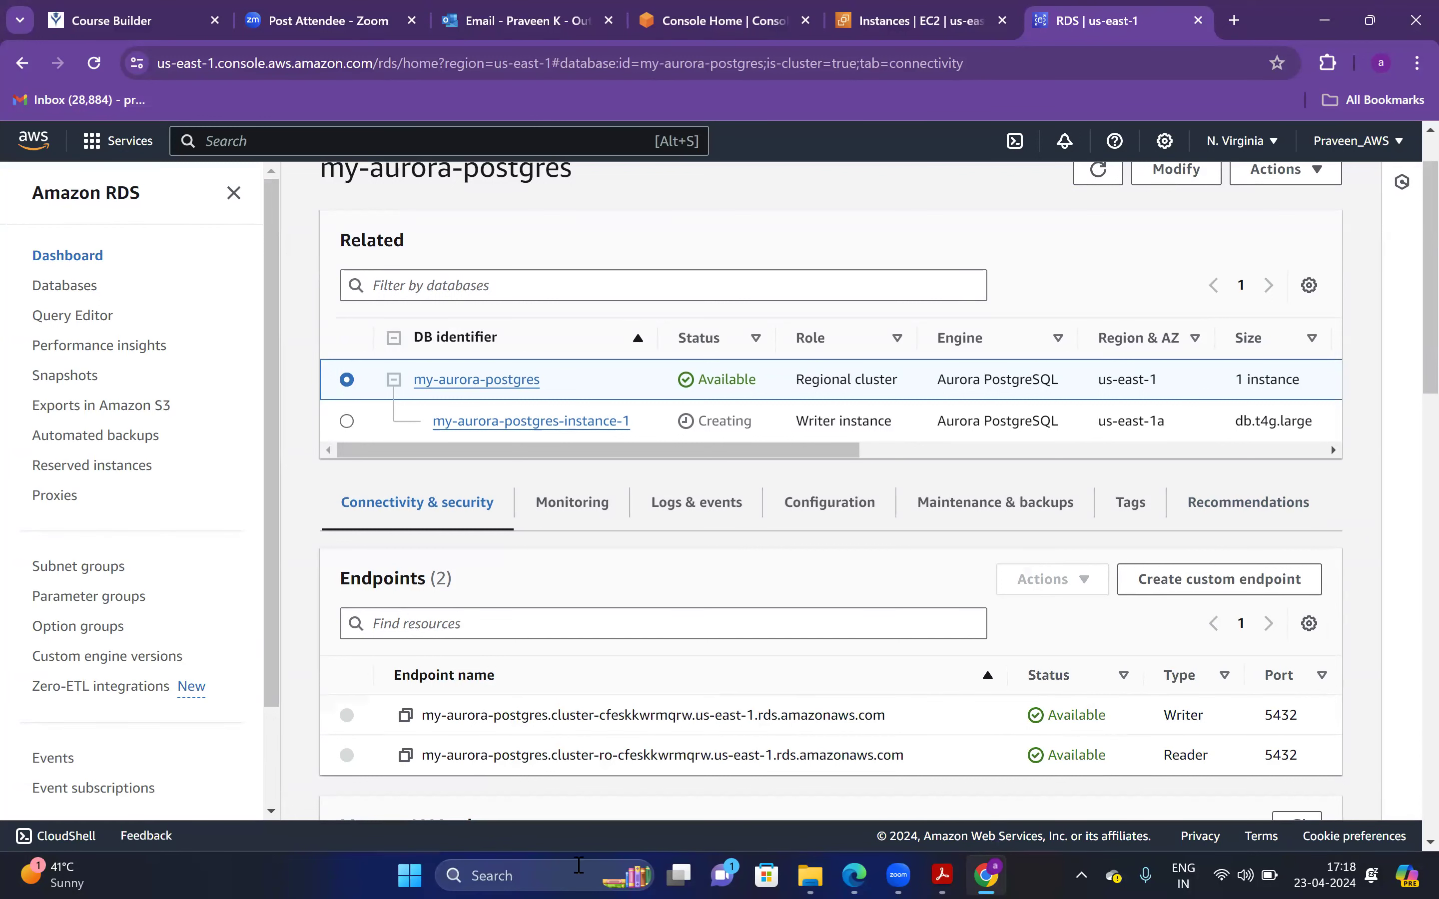
Launch Command Prompt via a cmd search and enter cd downloads
{"action": "left_click", "coordinate": [578, 872]}
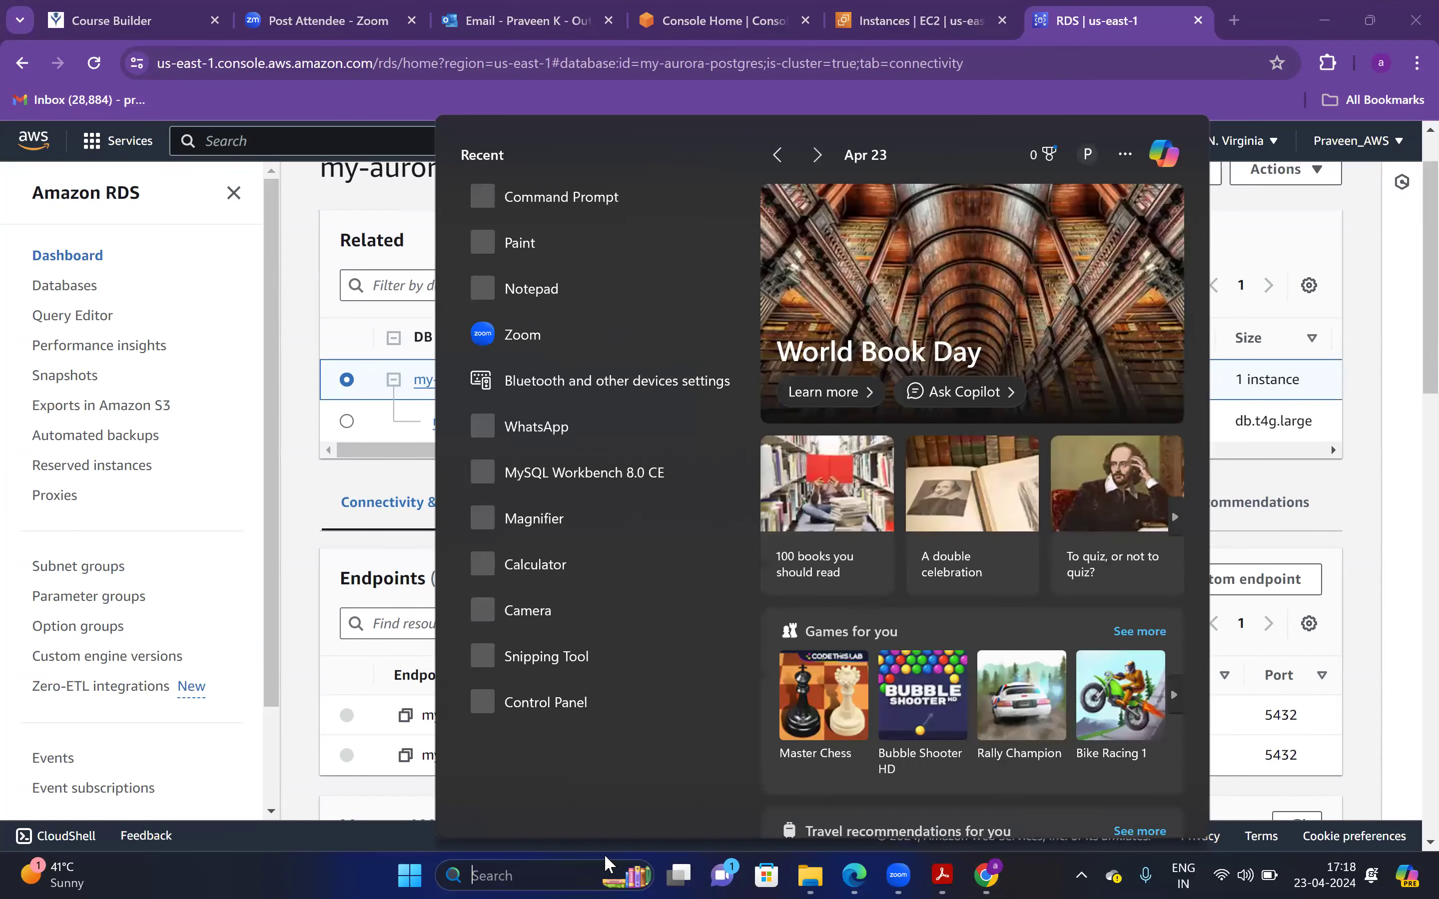
{"action": "type", "text": "cmd"}
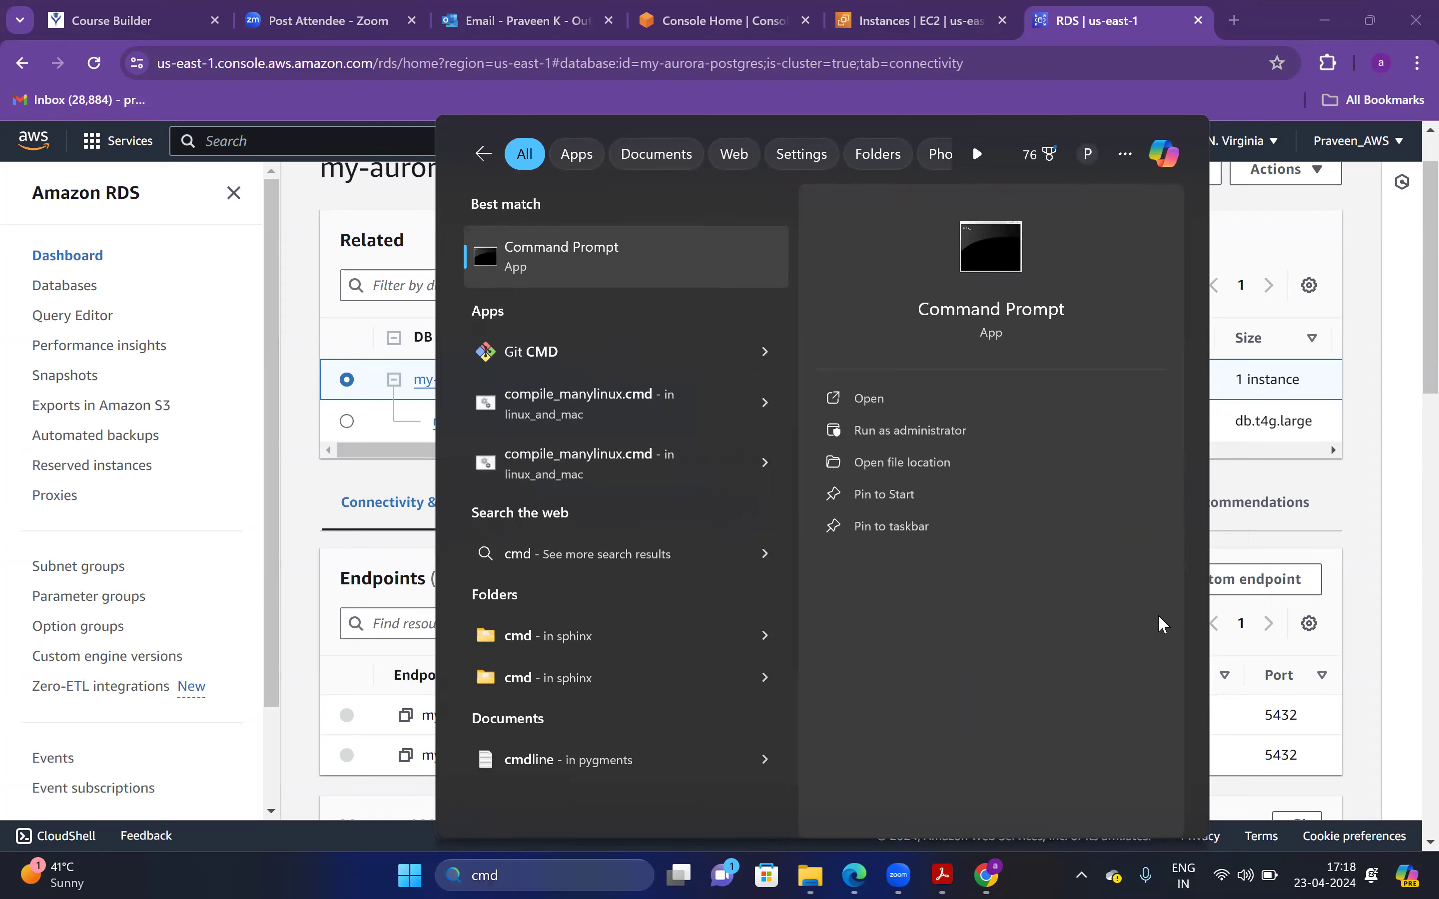
{"action": "key", "text": "Return"}
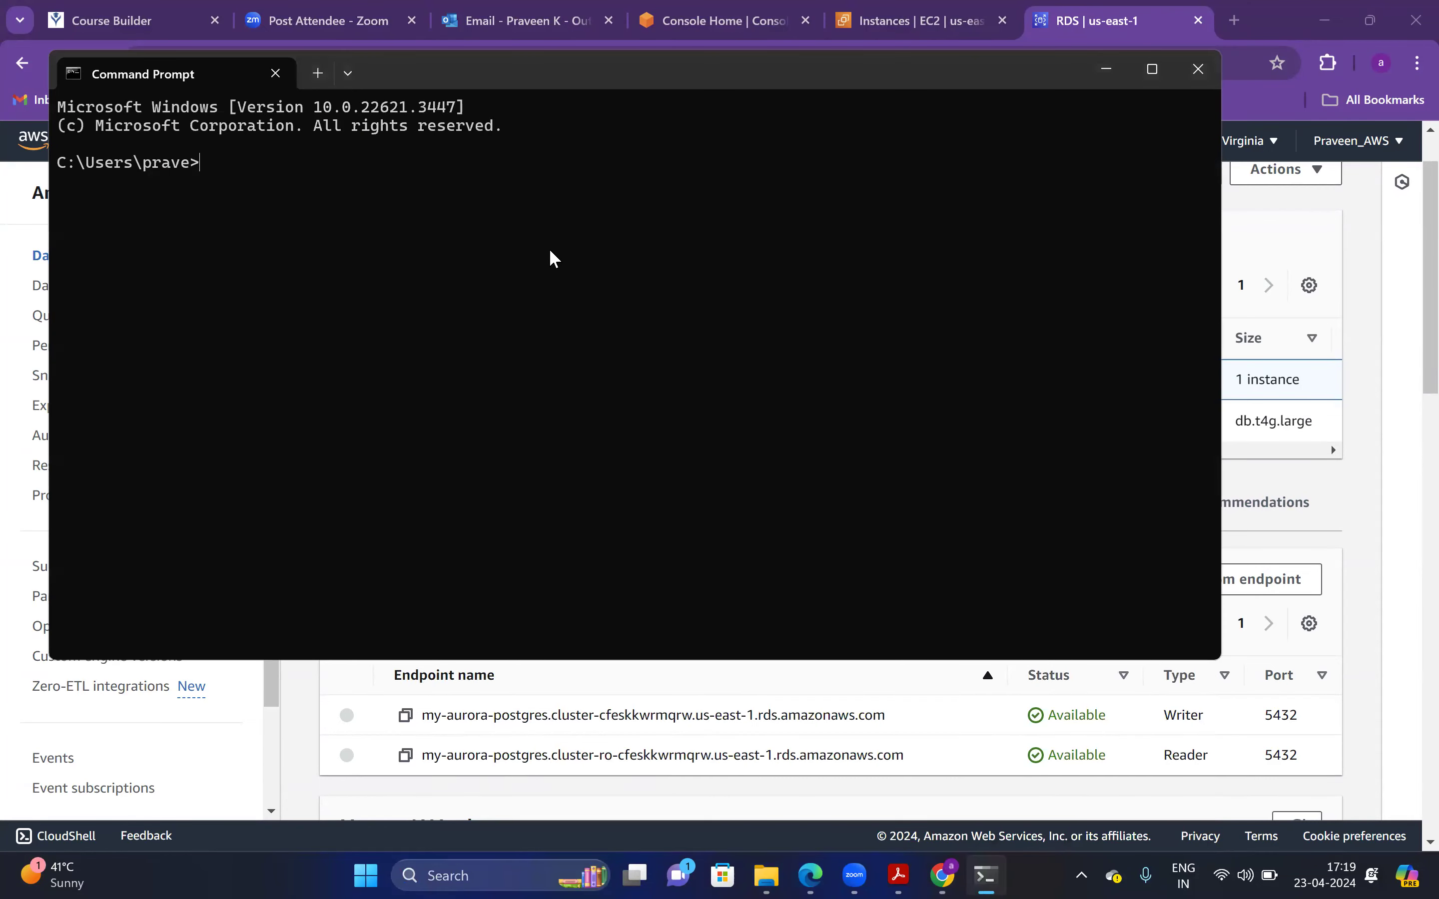
{"action": "type", "text": "cd downloads"}
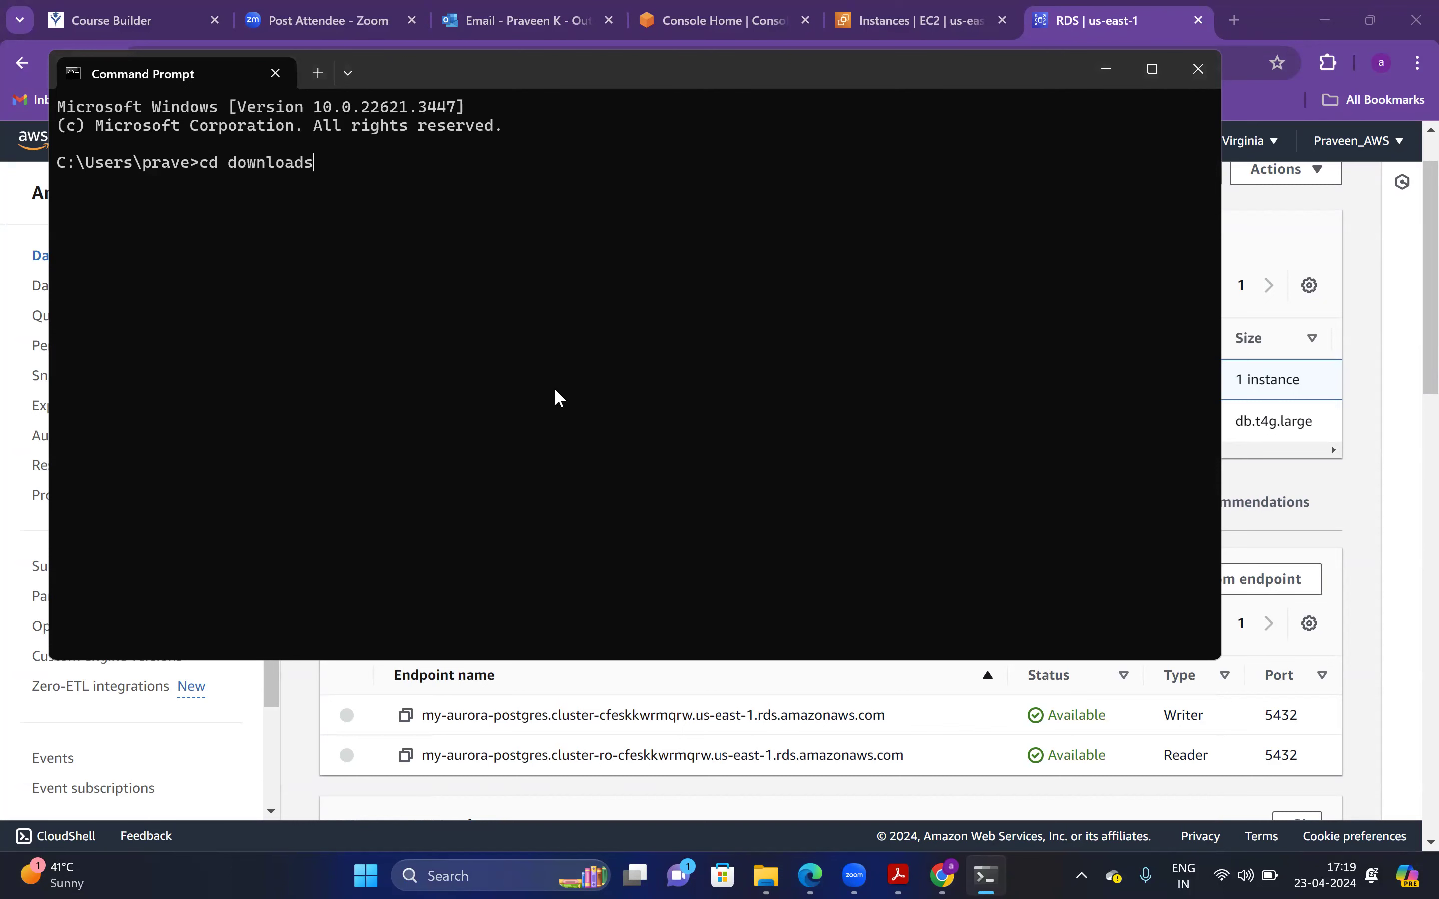
{"action": "left_click", "coordinate": [900, 27]}
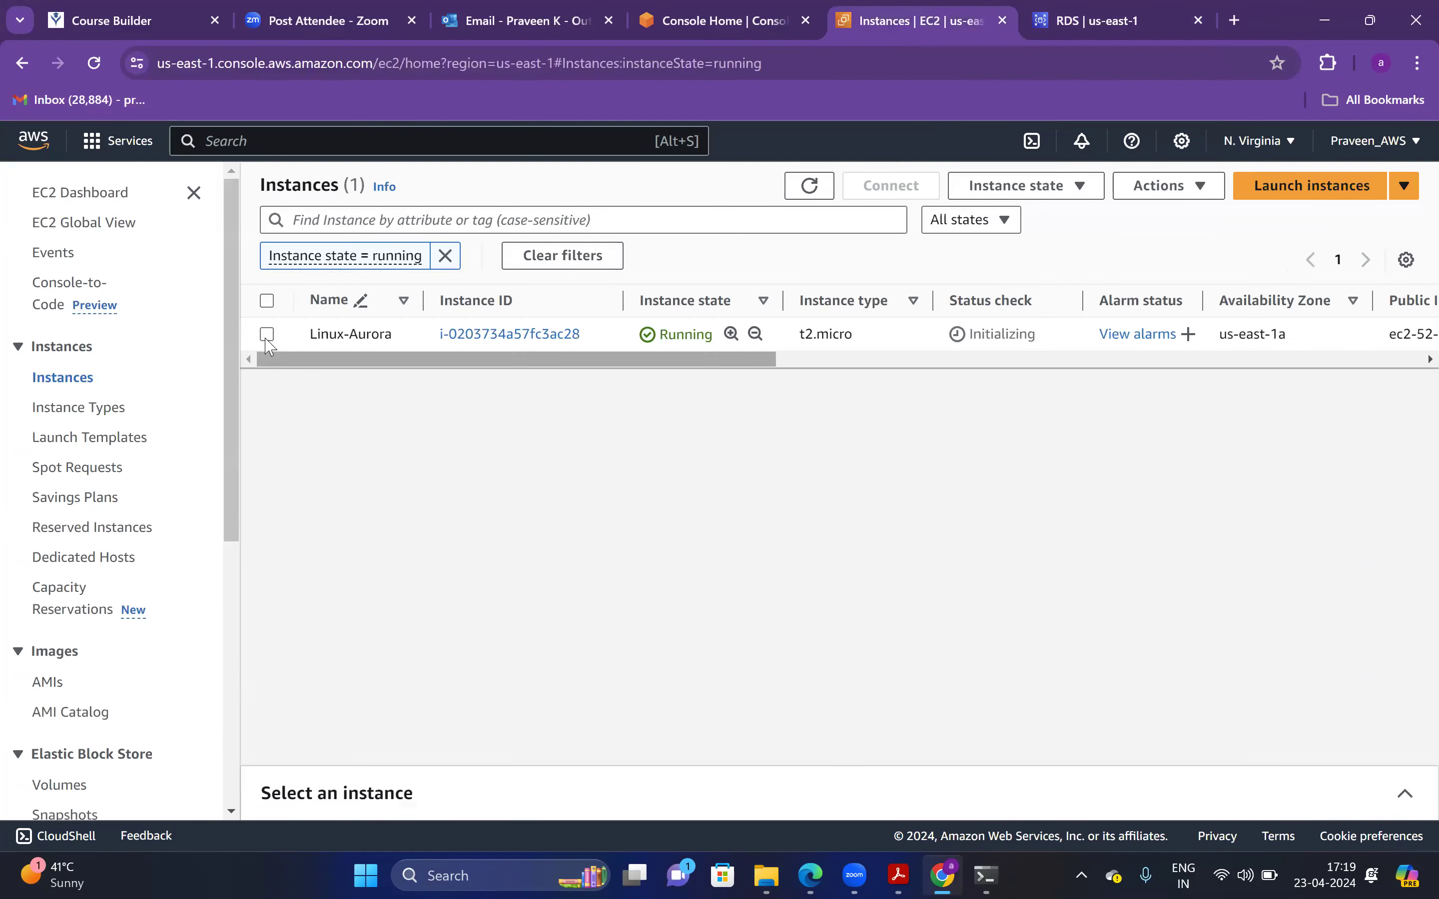
Copy Linux-Aurora's ssh -i "demo.pem" example command from Connect and run it in Command Prompt
{"action": "left_click", "coordinate": [693, 327]}
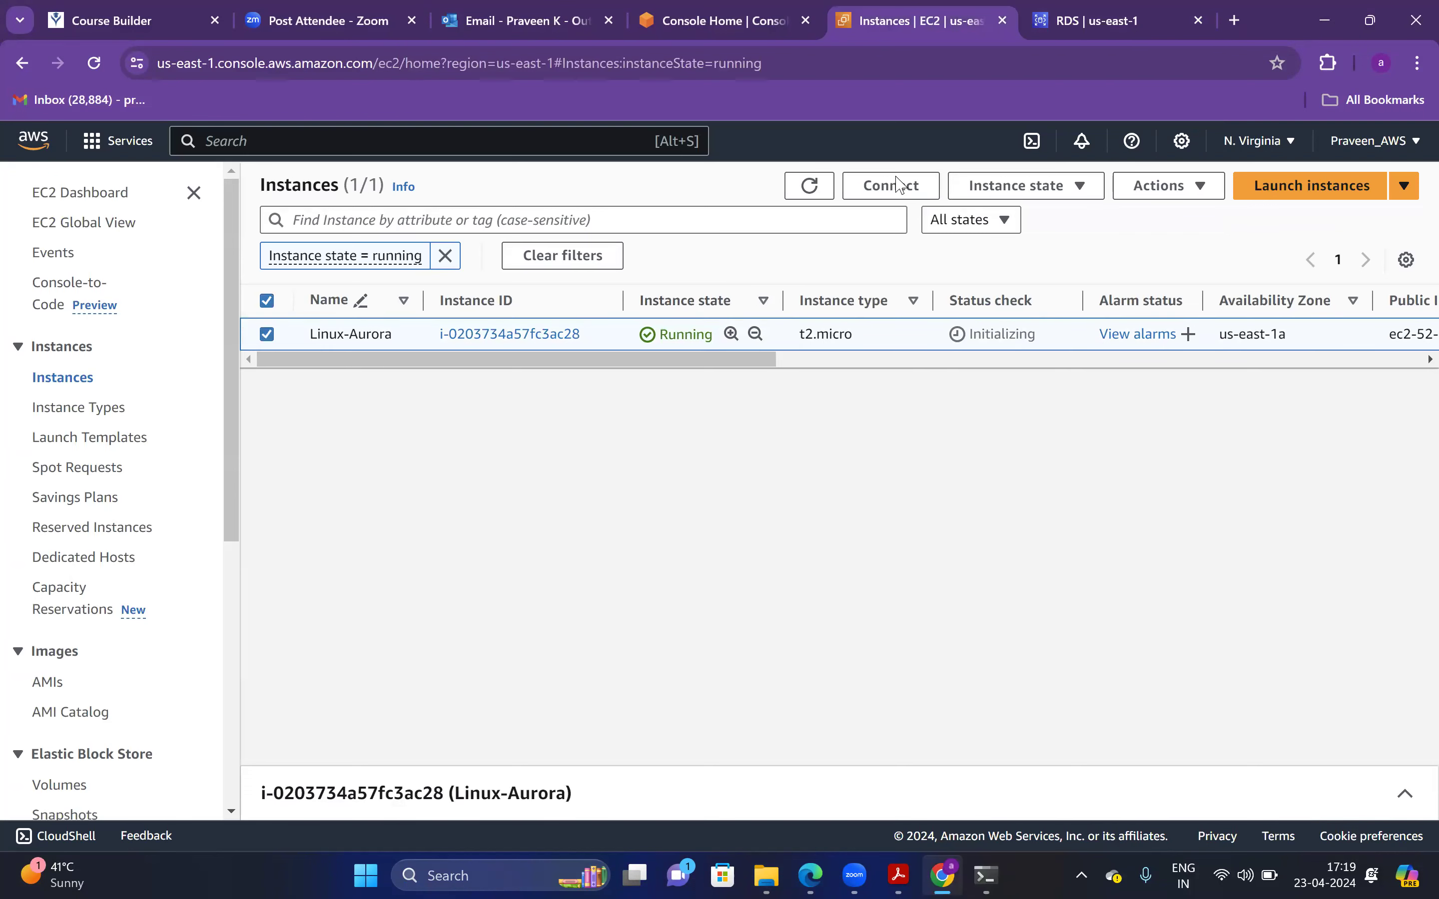
{"action": "left_click", "coordinate": [874, 189]}
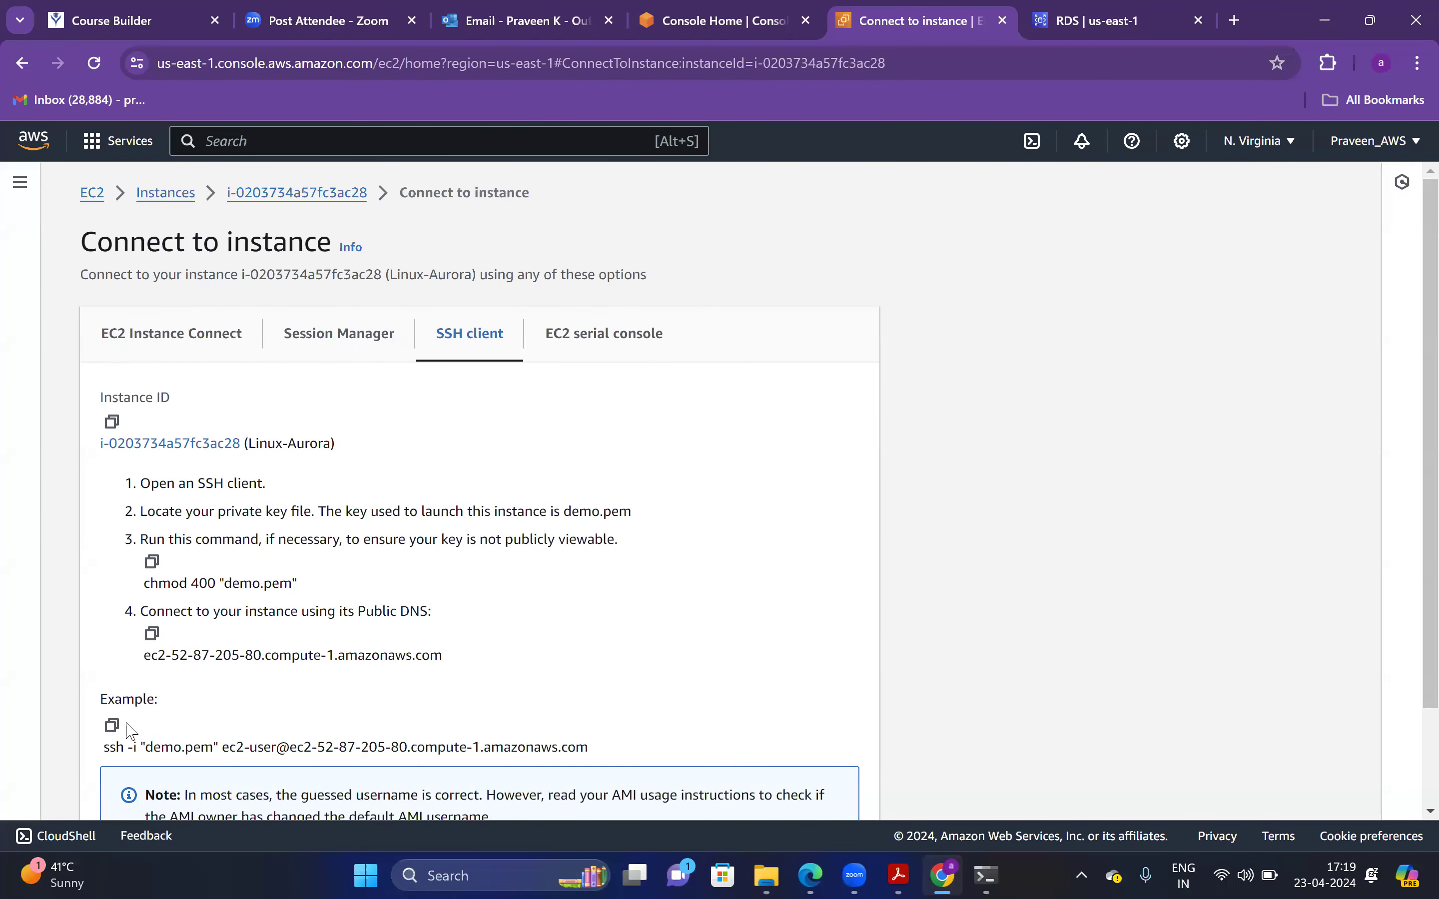
{"action": "left_click", "coordinate": [112, 725]}
{"action": "left_click", "coordinate": [986, 875]}
{"action": "key", "text": "ctrl+v"}
{"action": "key", "text": "Return"}
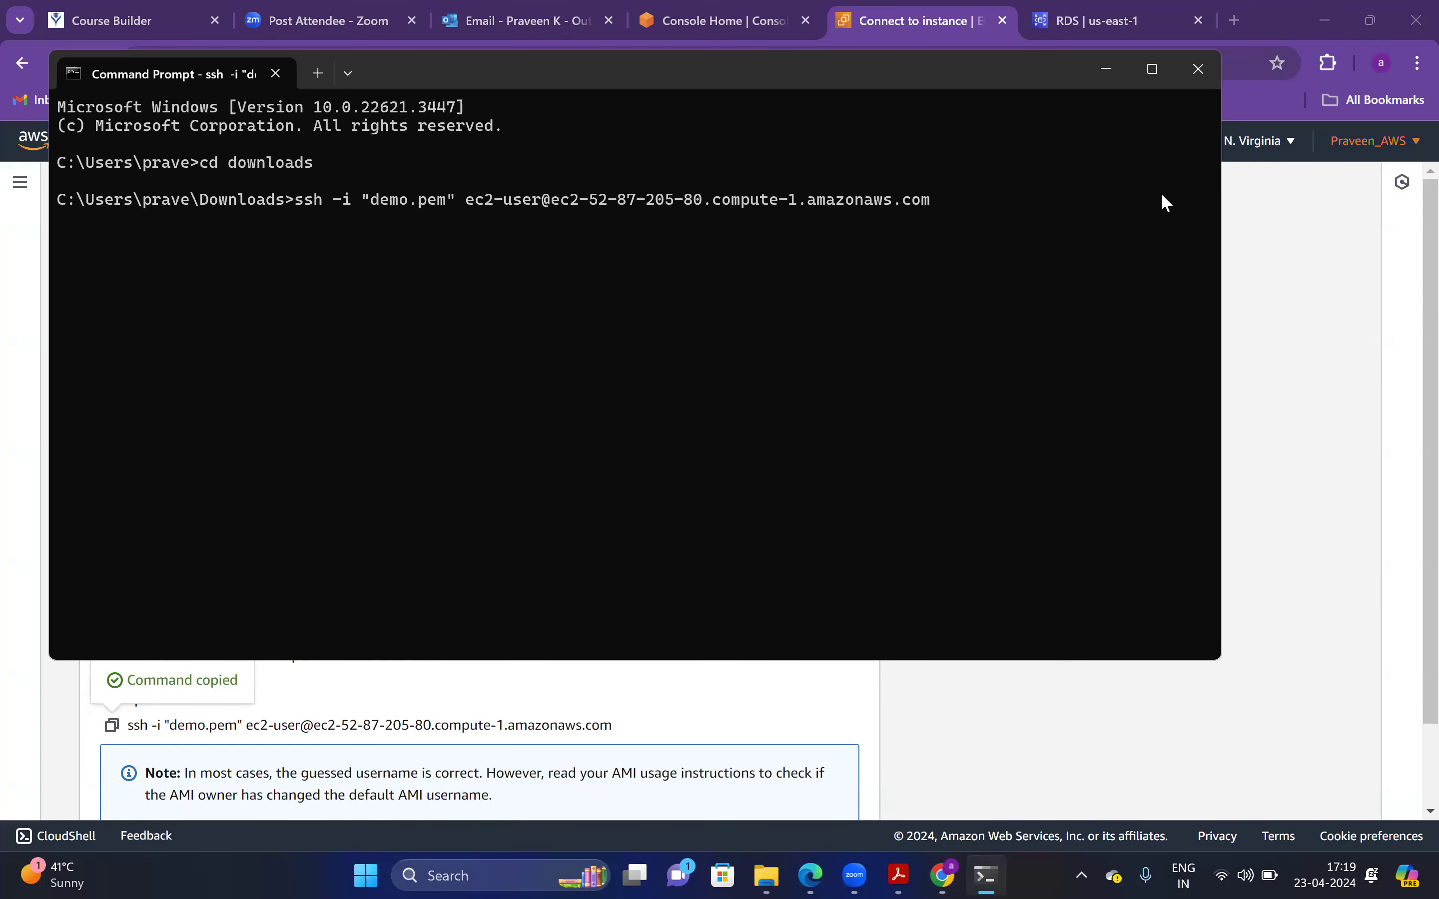
Maximize the terminal and answer yes to trust the Linux-Aurora host key
{"action": "left_click", "coordinate": [1152, 68]}
{"action": "type", "text": "yes"}
{"action": "key", "text": "Return"}
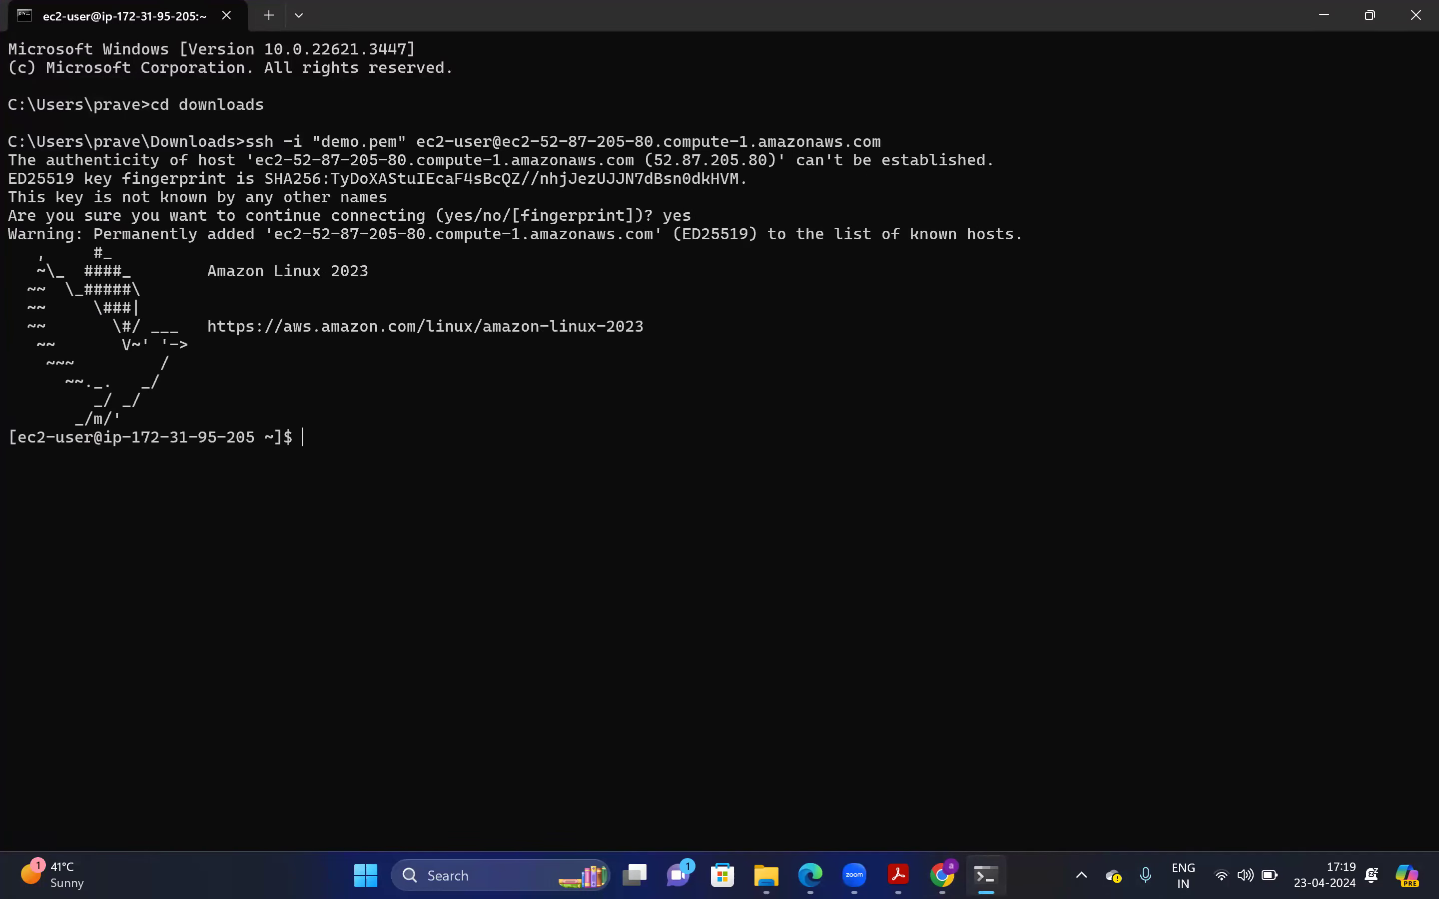
Clear the terminal screen and return to the tutorial PDF
{"action": "key", "text": "Return"}
{"action": "type", "text": "c;"}
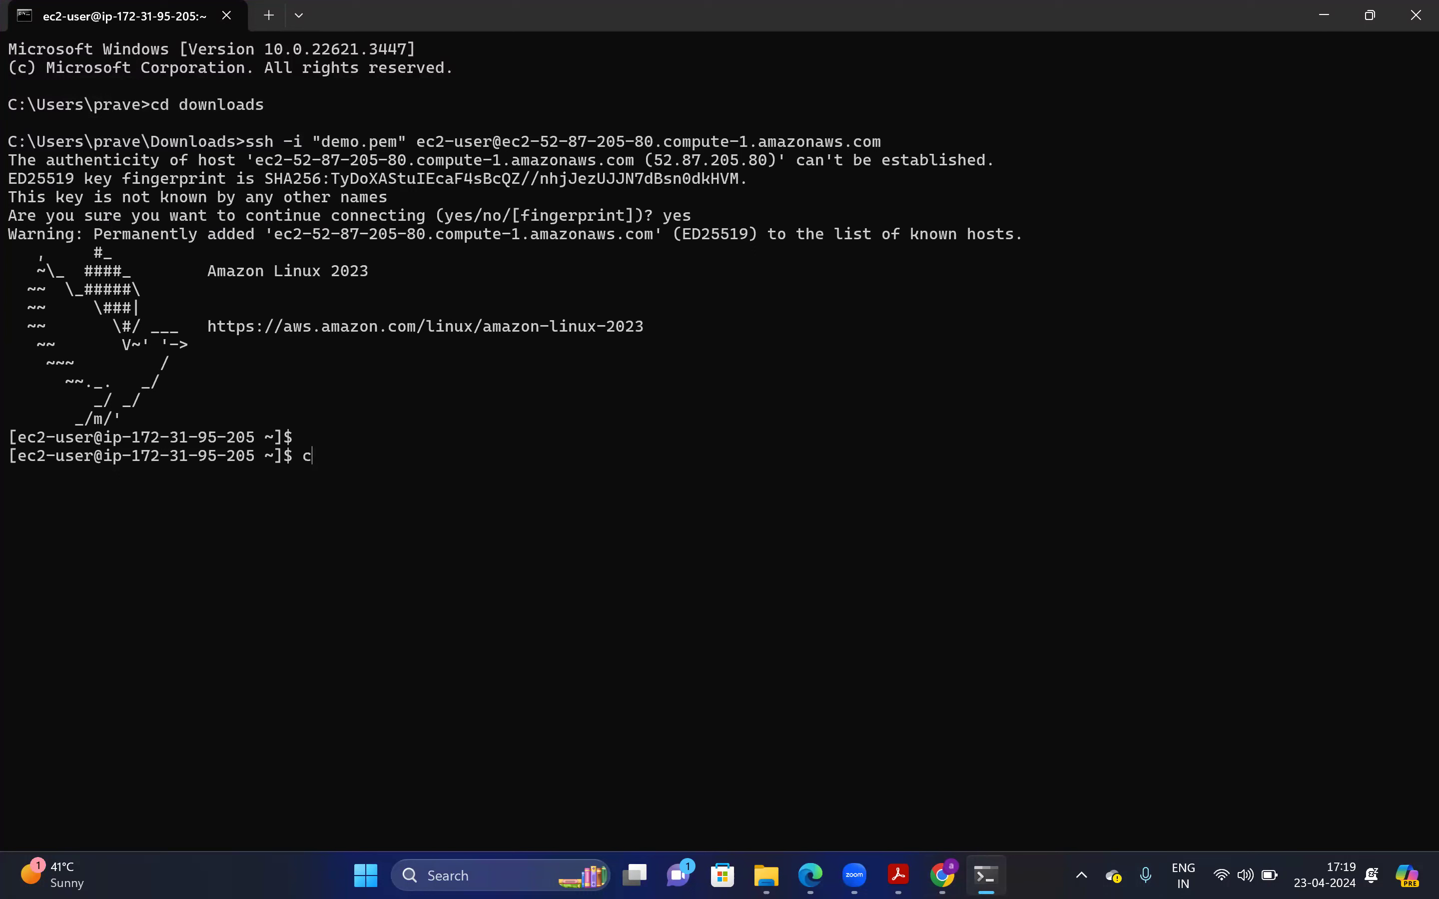
{"action": "key", "text": "Return"}
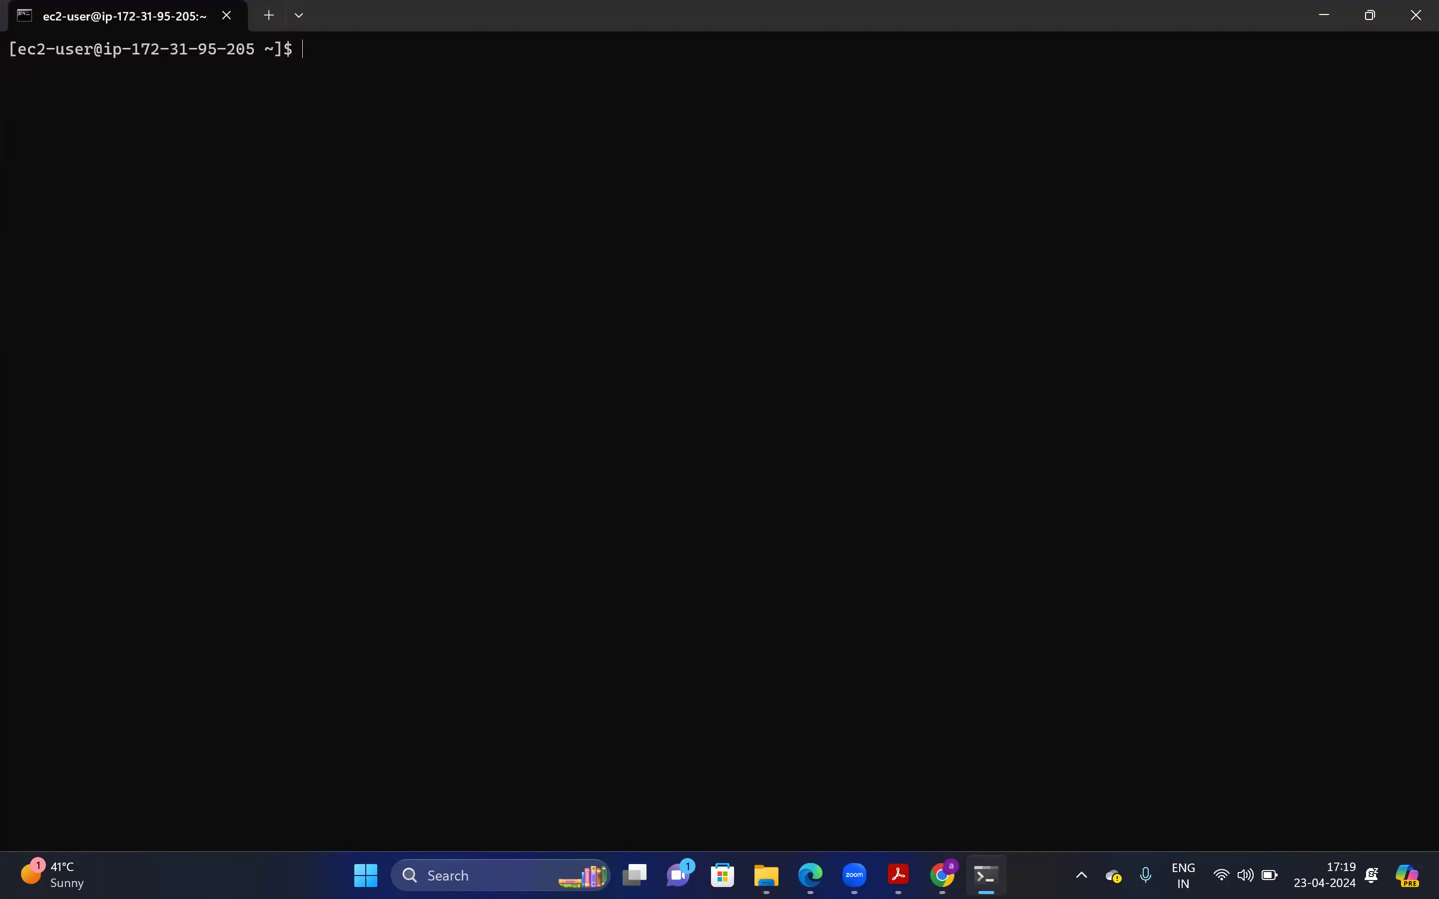
{"action": "key", "text": "alt+Tab"}
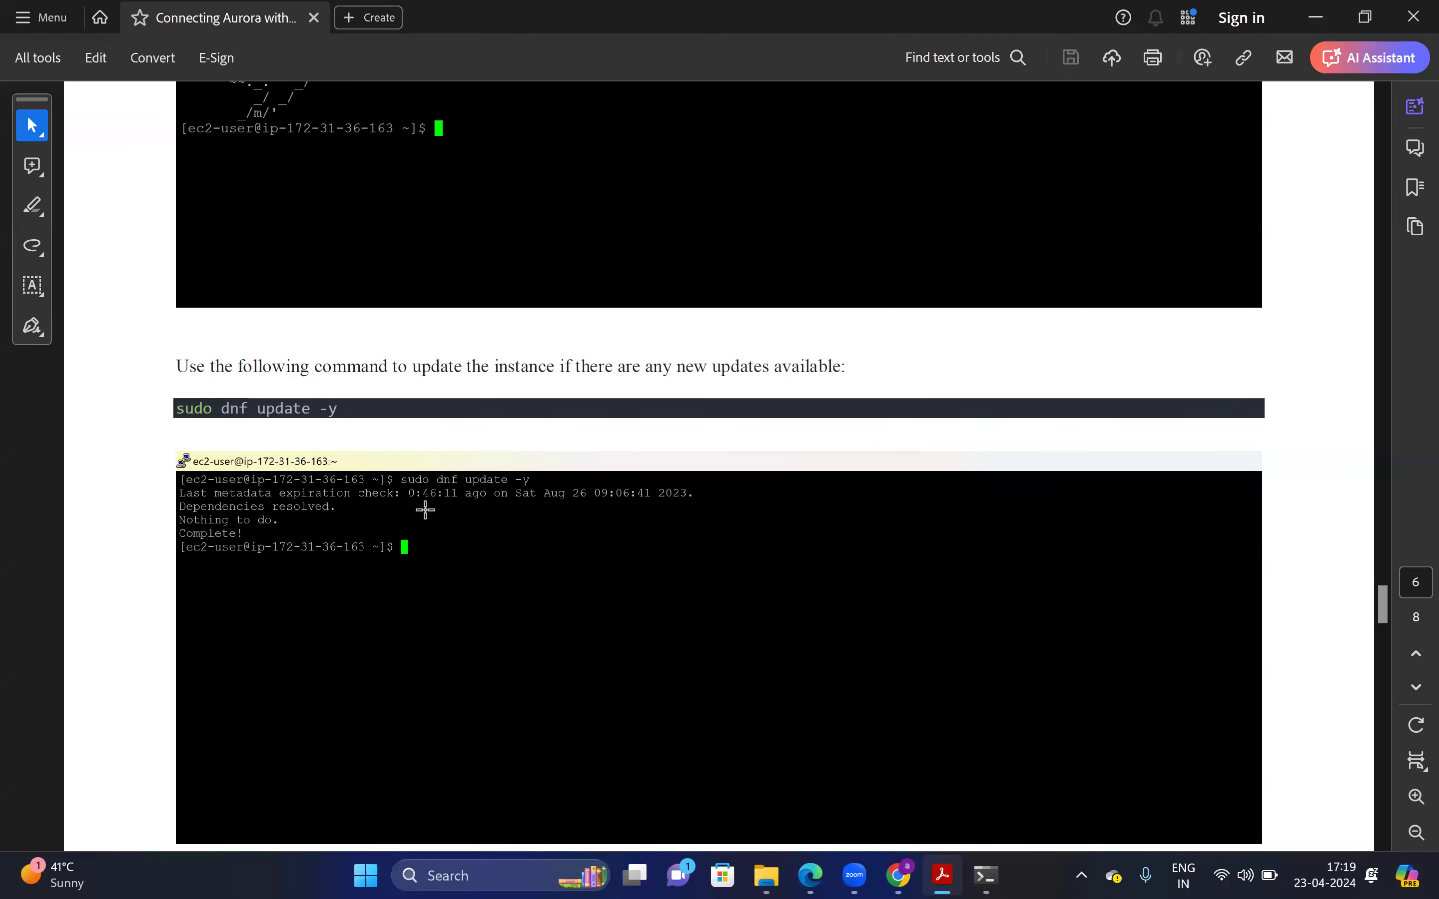
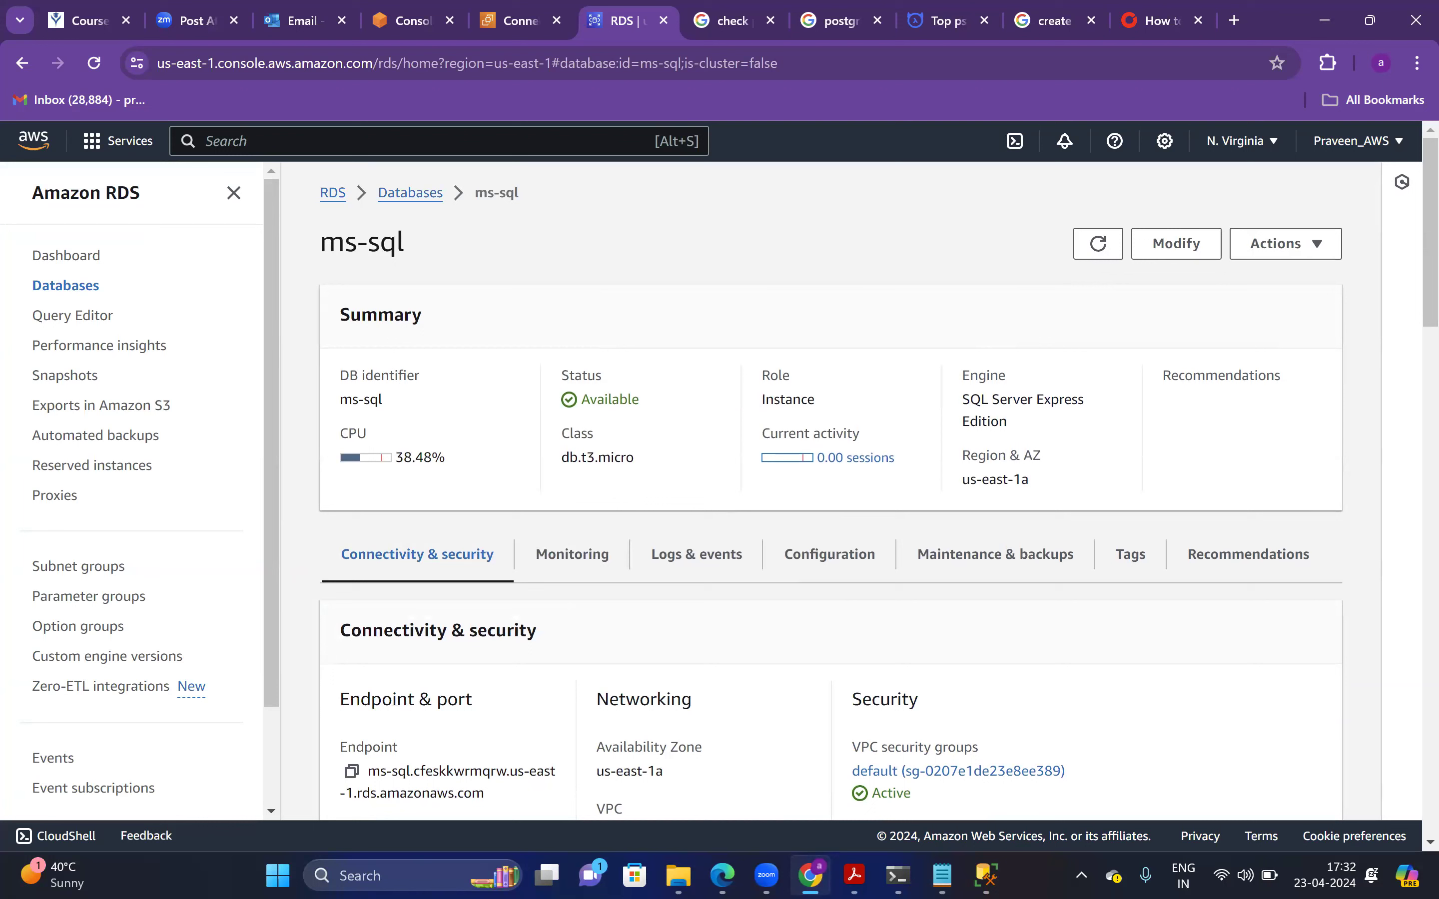
Minimize Chrome to bring SQL Server Management Studio's New Database dialog into view
{"action": "left_click", "coordinate": [1324, 16]}
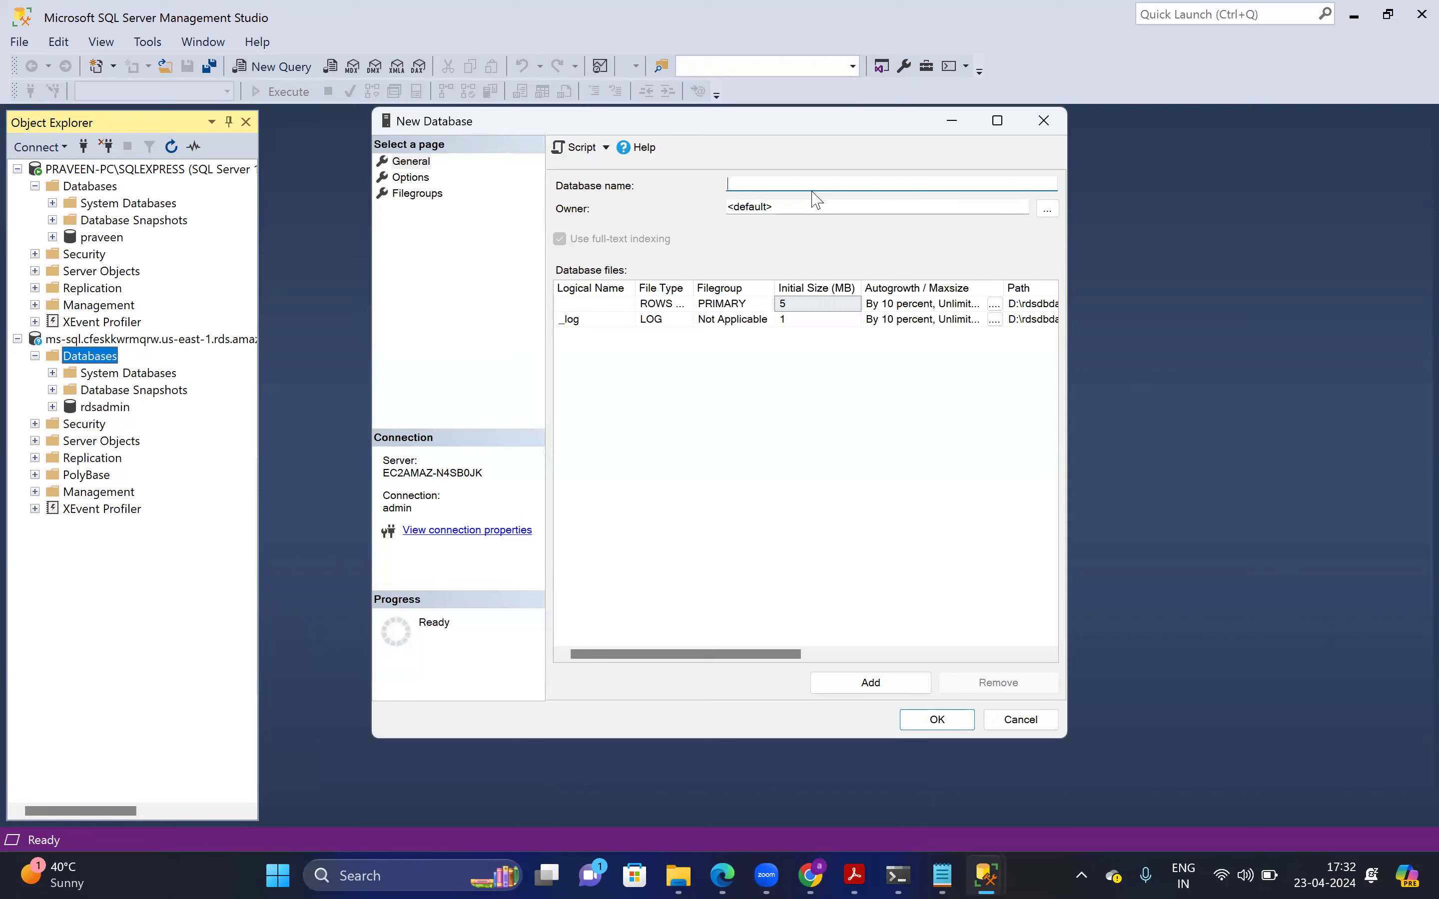
Create the aws_mssql database on the ms-sql server, then dismiss the reopened New Database dialog
{"action": "type", "text": "aws_mssql"}
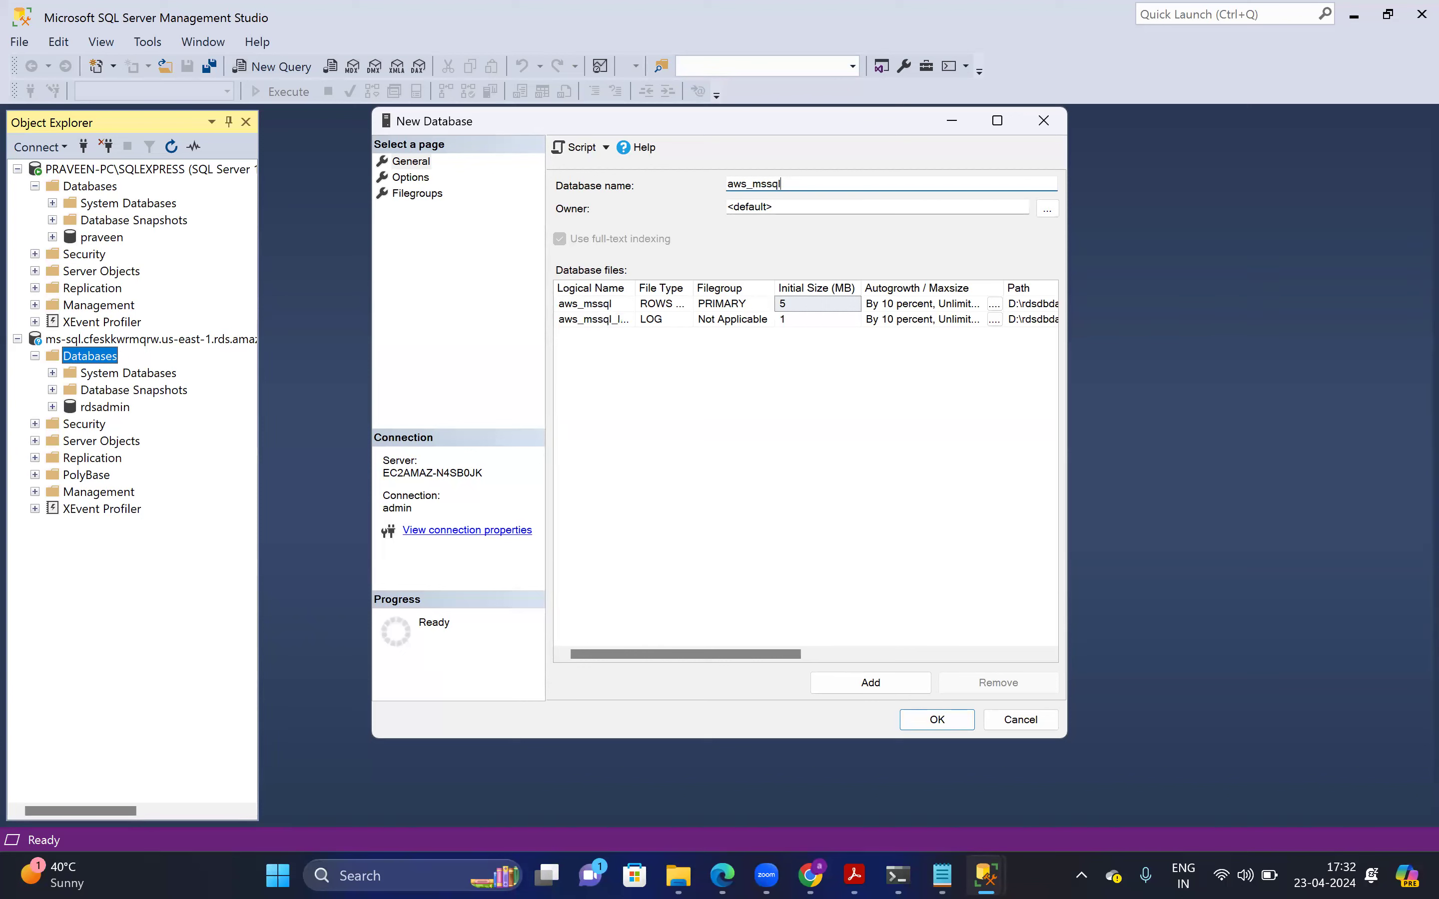
{"action": "left_click", "coordinate": [954, 725]}
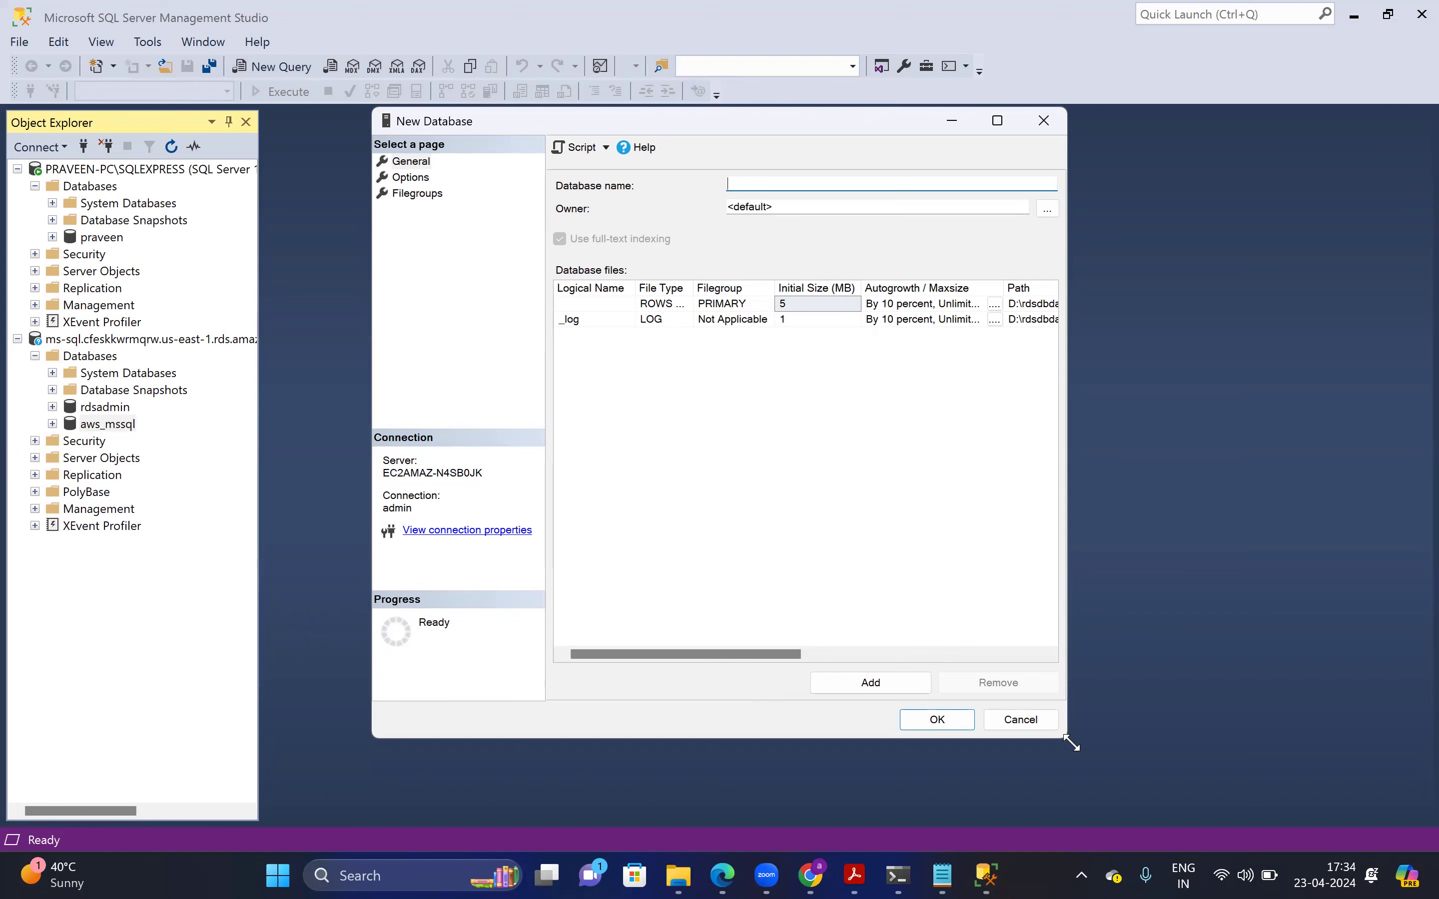
{"action": "left_click", "coordinate": [1045, 726]}
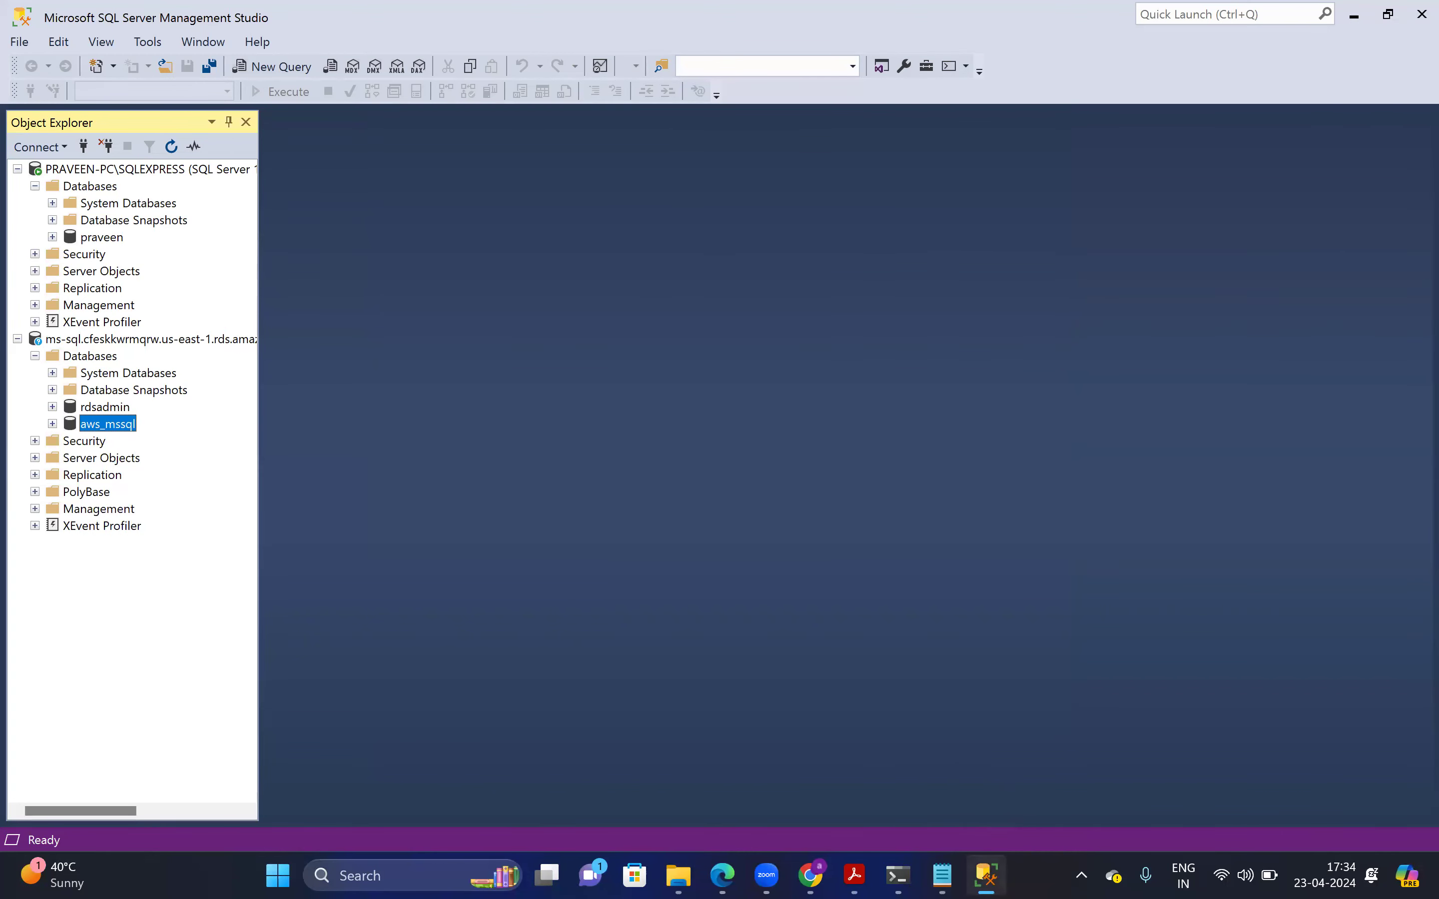
Return to the RDS Databases list, select ms-sql, then switch back to SSMS
{"action": "left_click", "coordinate": [810, 875]}
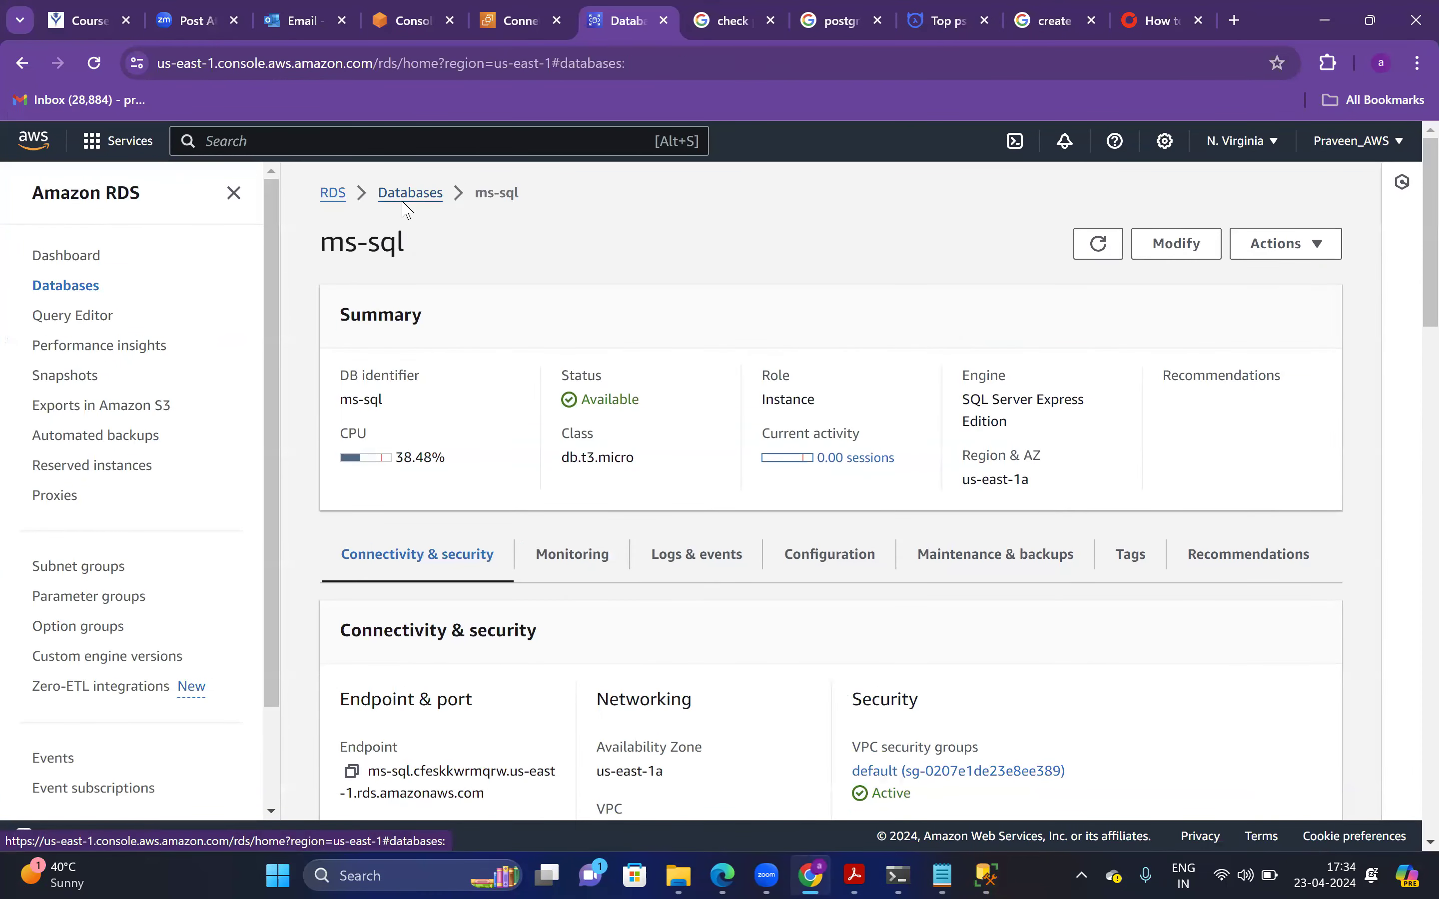
{"action": "left_click", "coordinate": [404, 203]}
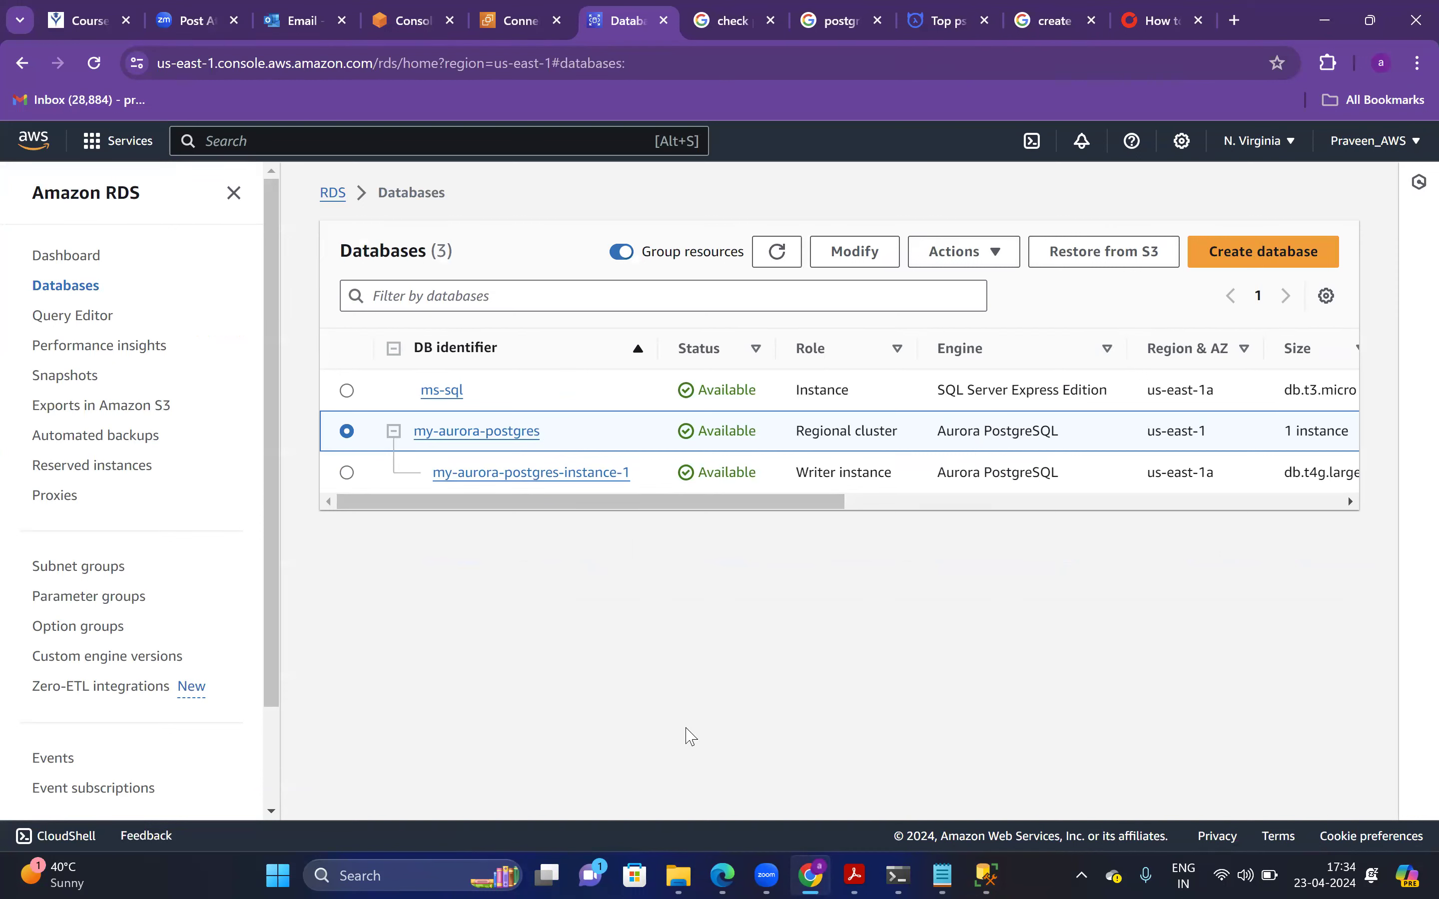
{"action": "key", "text": "alt+Tab"}
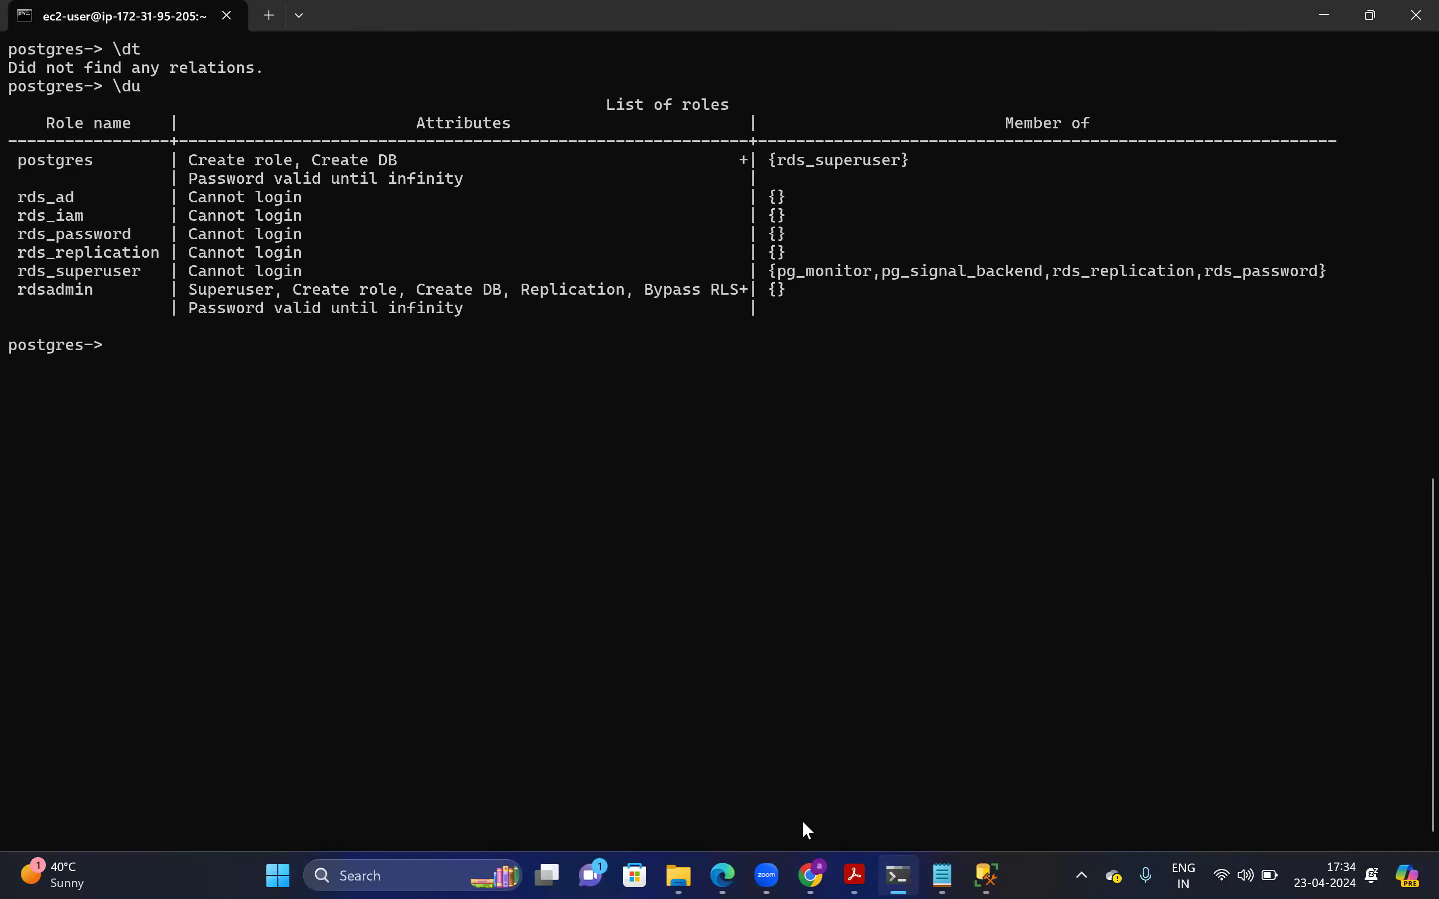
{"action": "key", "text": "alt+Tab"}
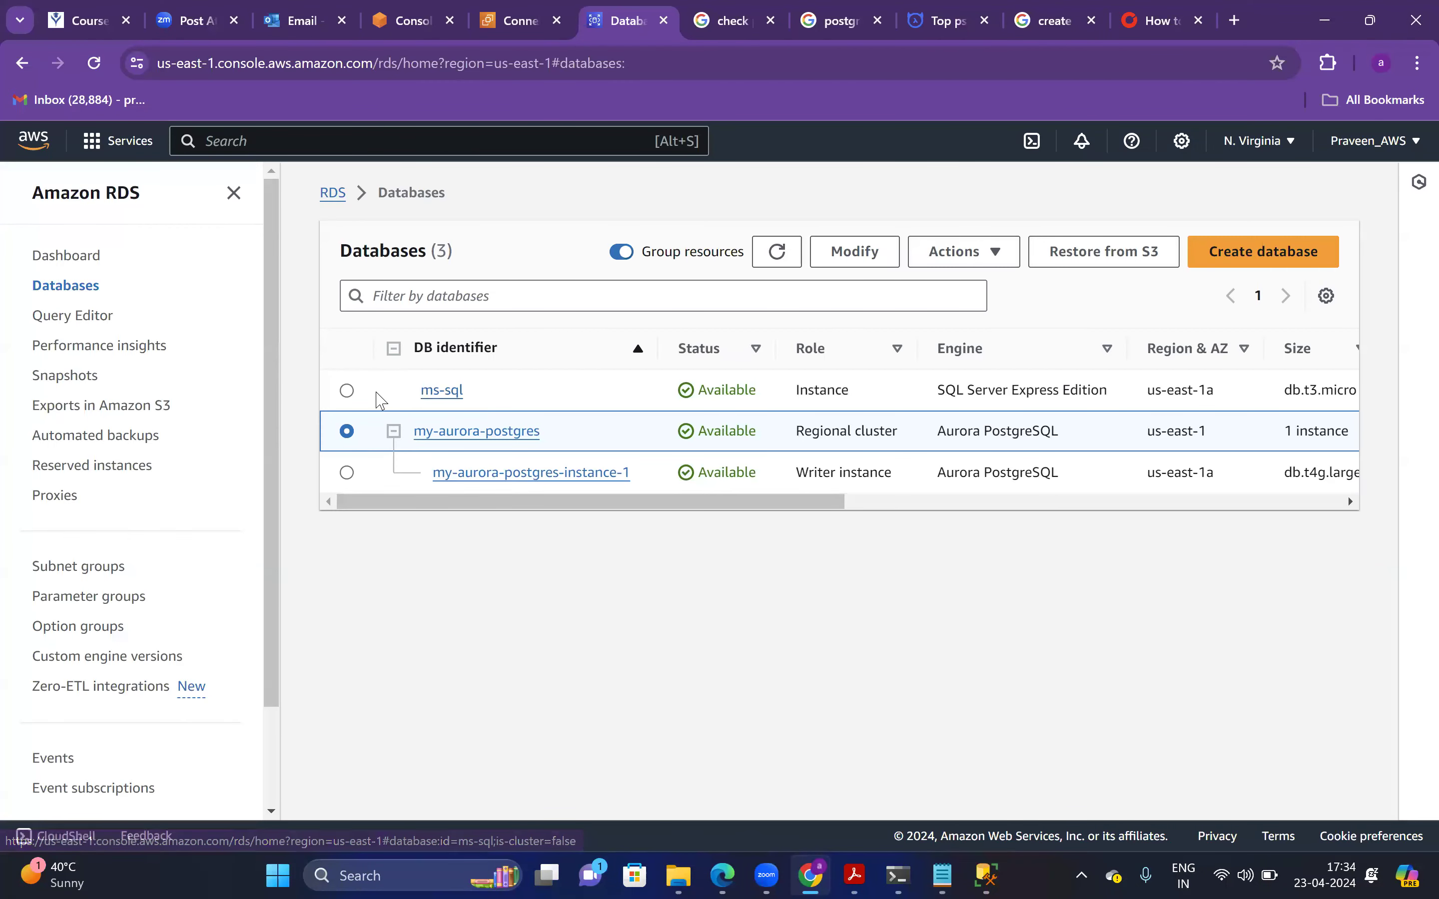
{"action": "left_click", "coordinate": [349, 391]}
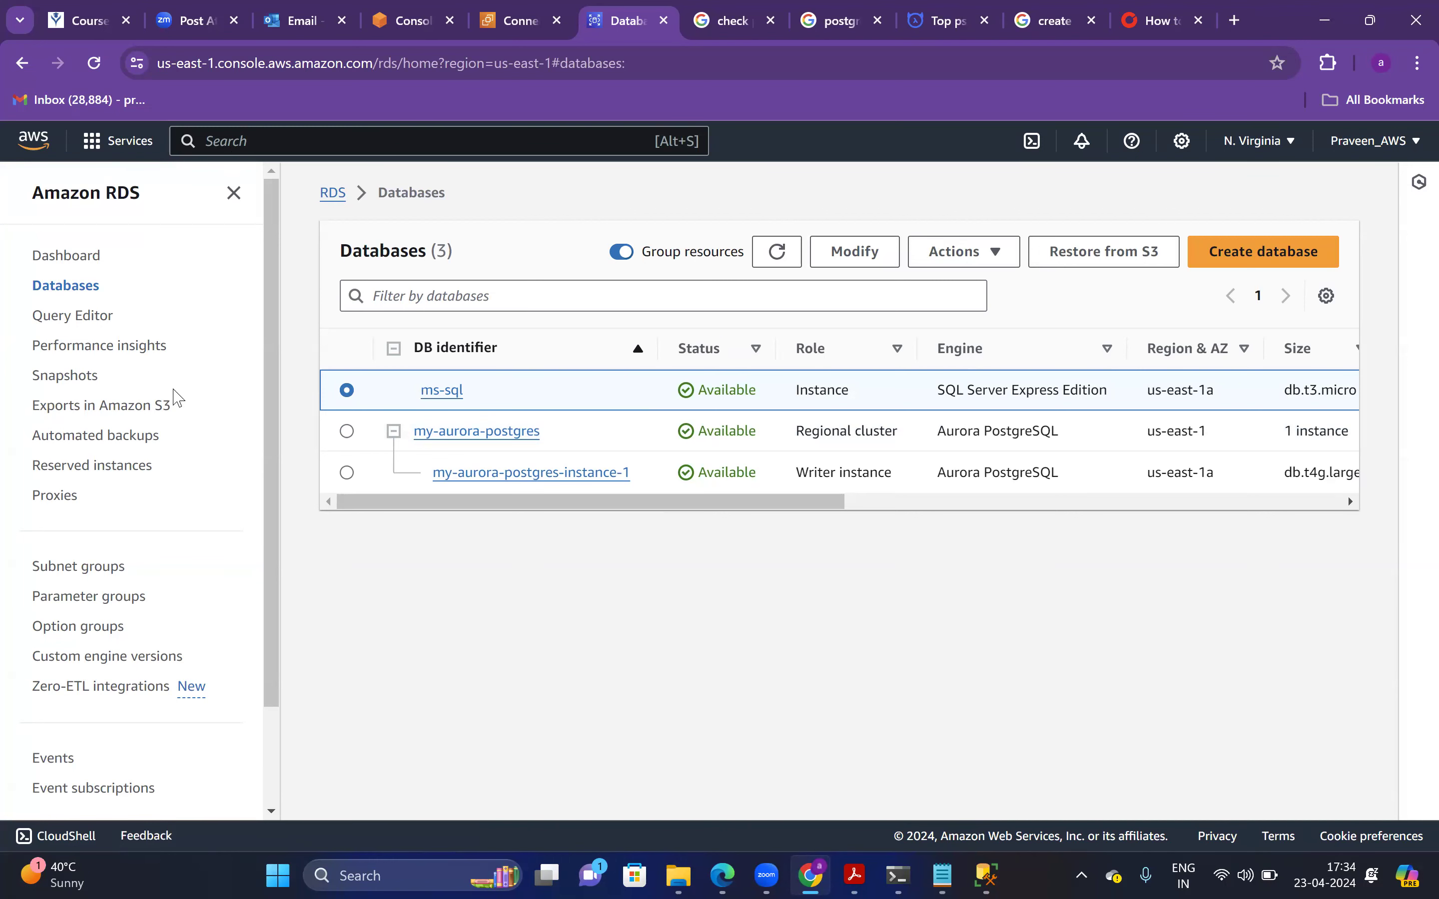
{"action": "key", "text": "alt+Tab"}
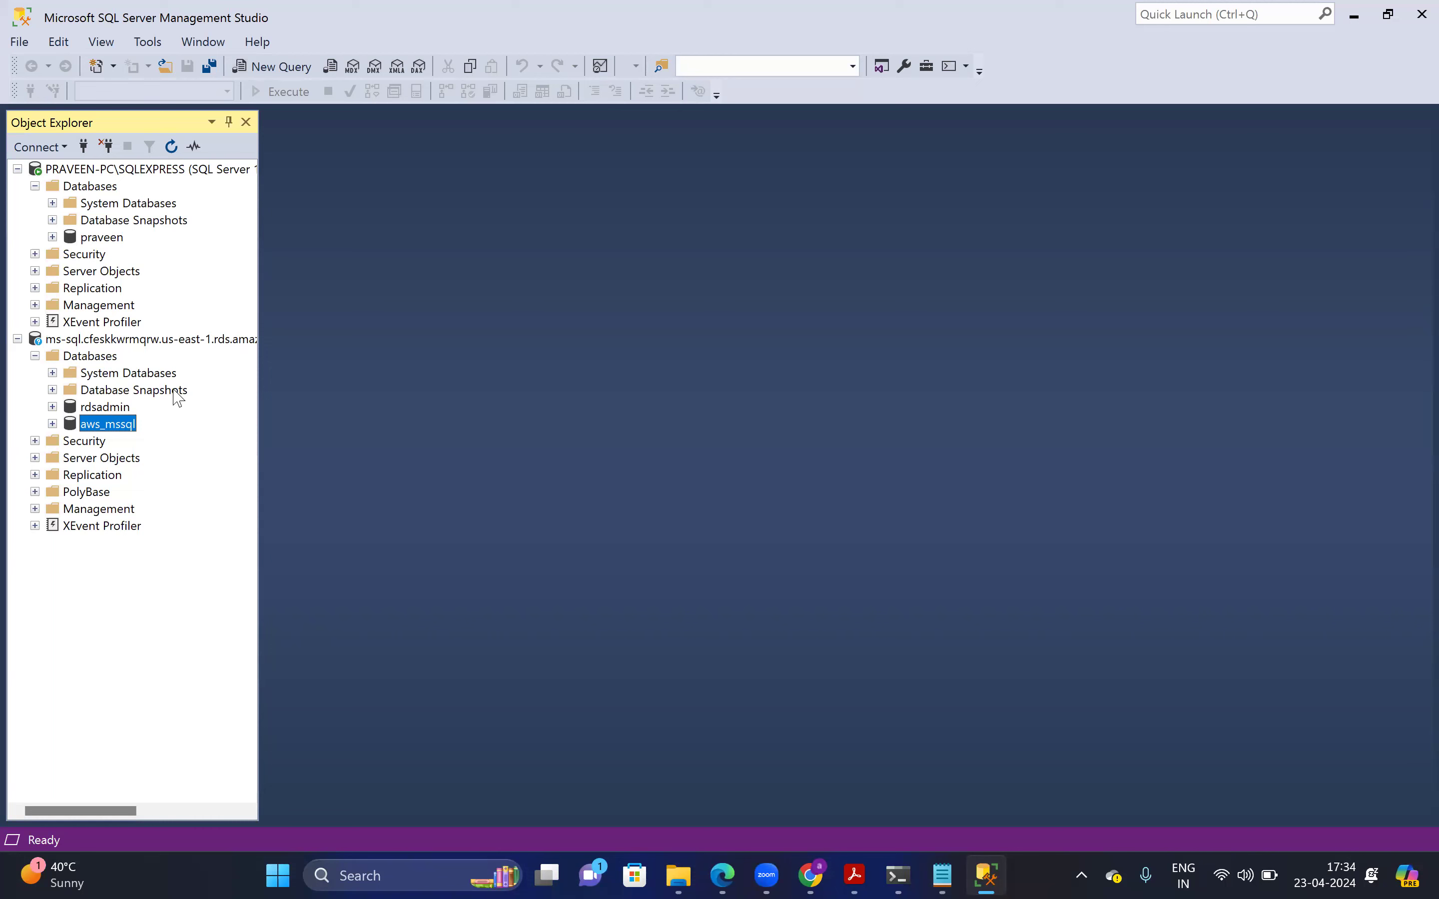
Disconnect Object Explorer from the ms-sql RDS server and close SQL Server Management Studio
{"action": "left_click", "coordinate": [152, 340]}
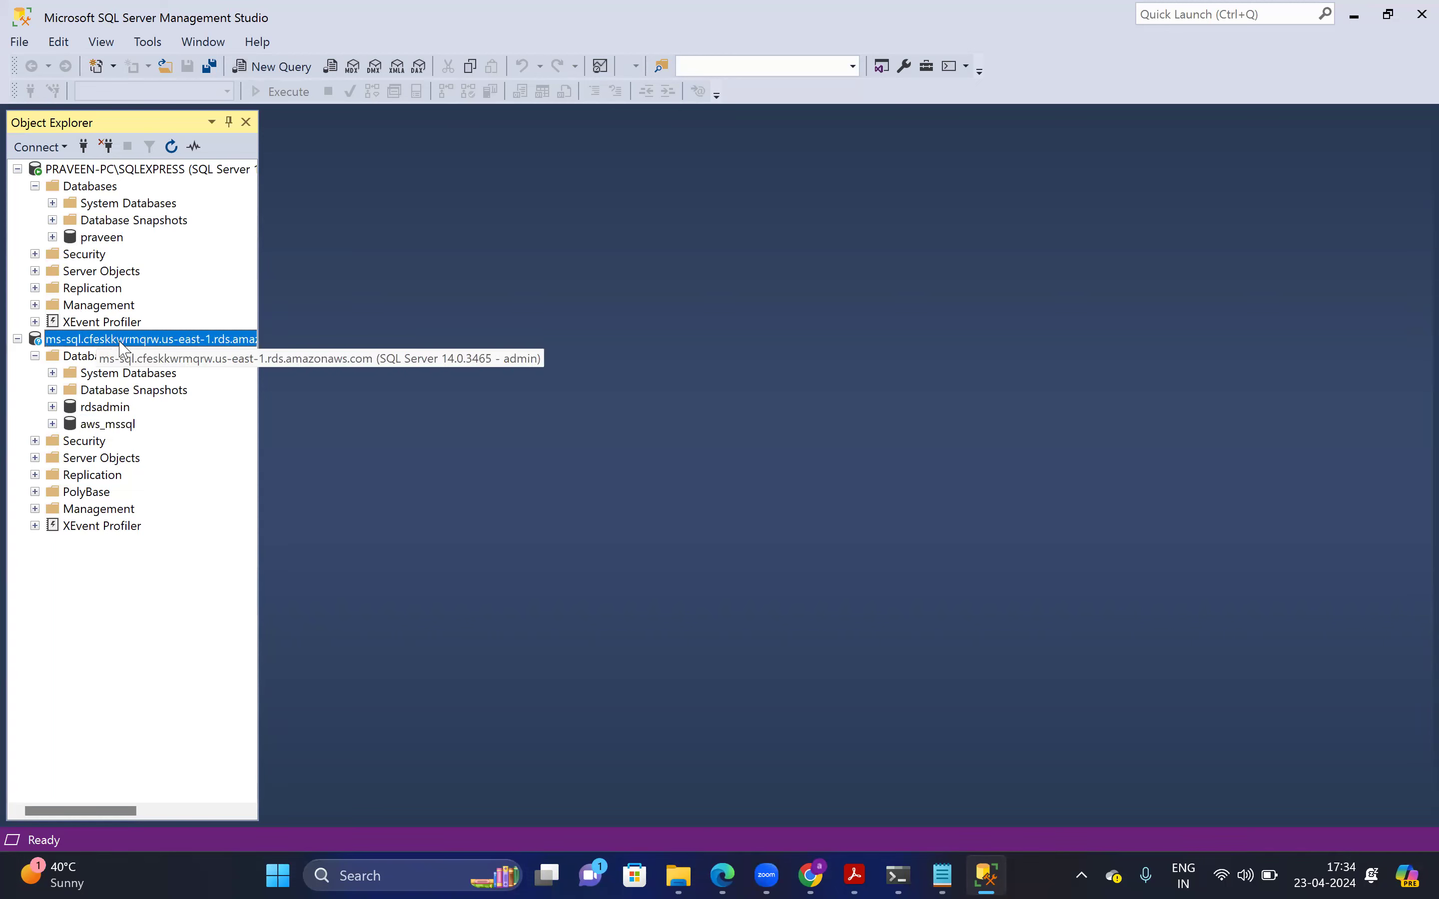
{"action": "right_click", "coordinate": [152, 345]}
{"action": "left_click", "coordinate": [205, 368]}
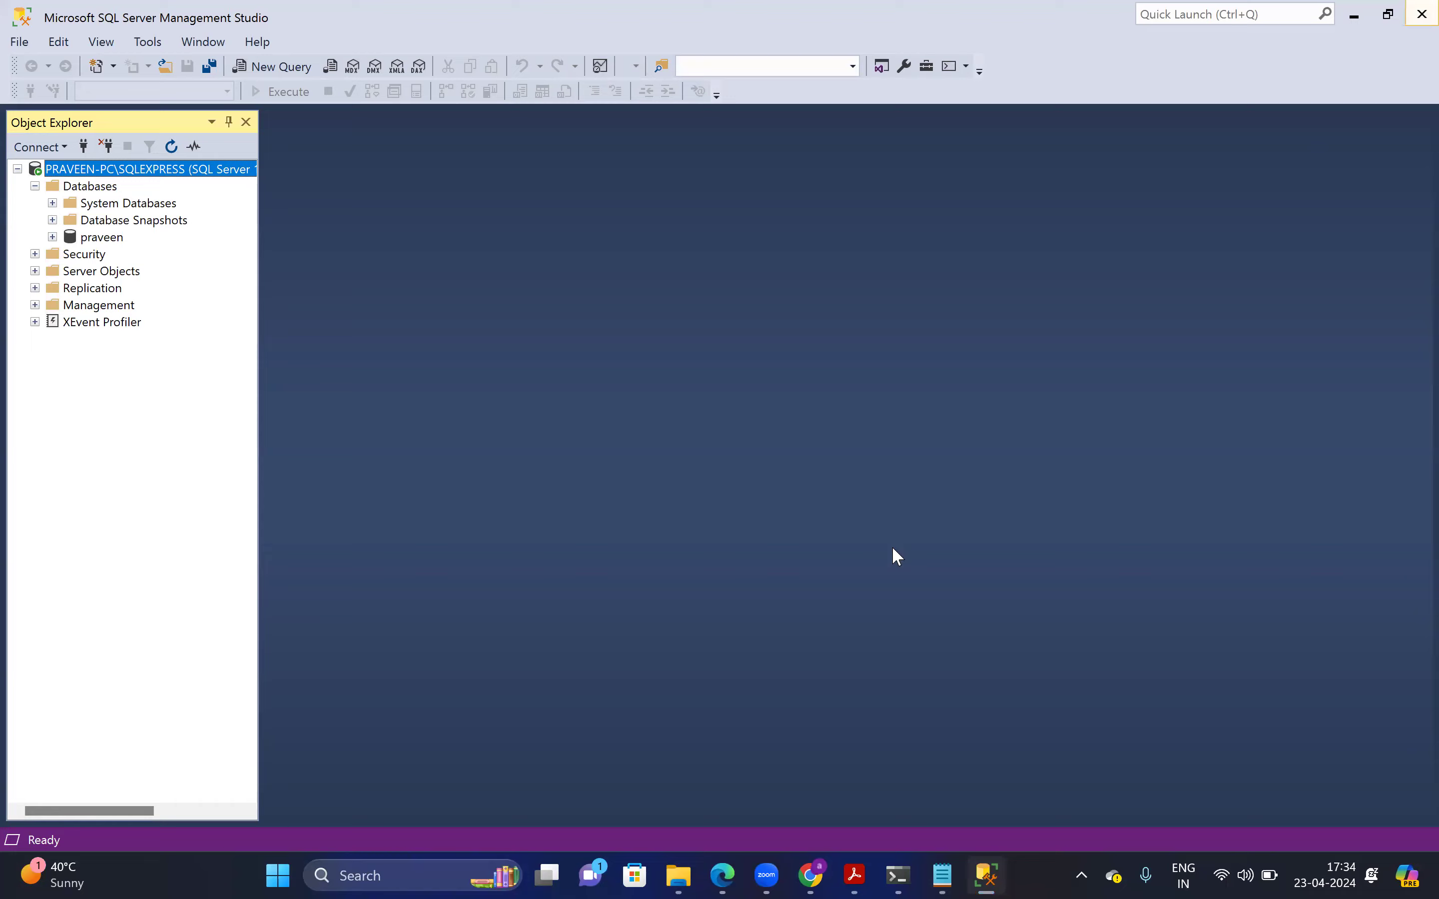
{"action": "key", "text": "alt+F4"}
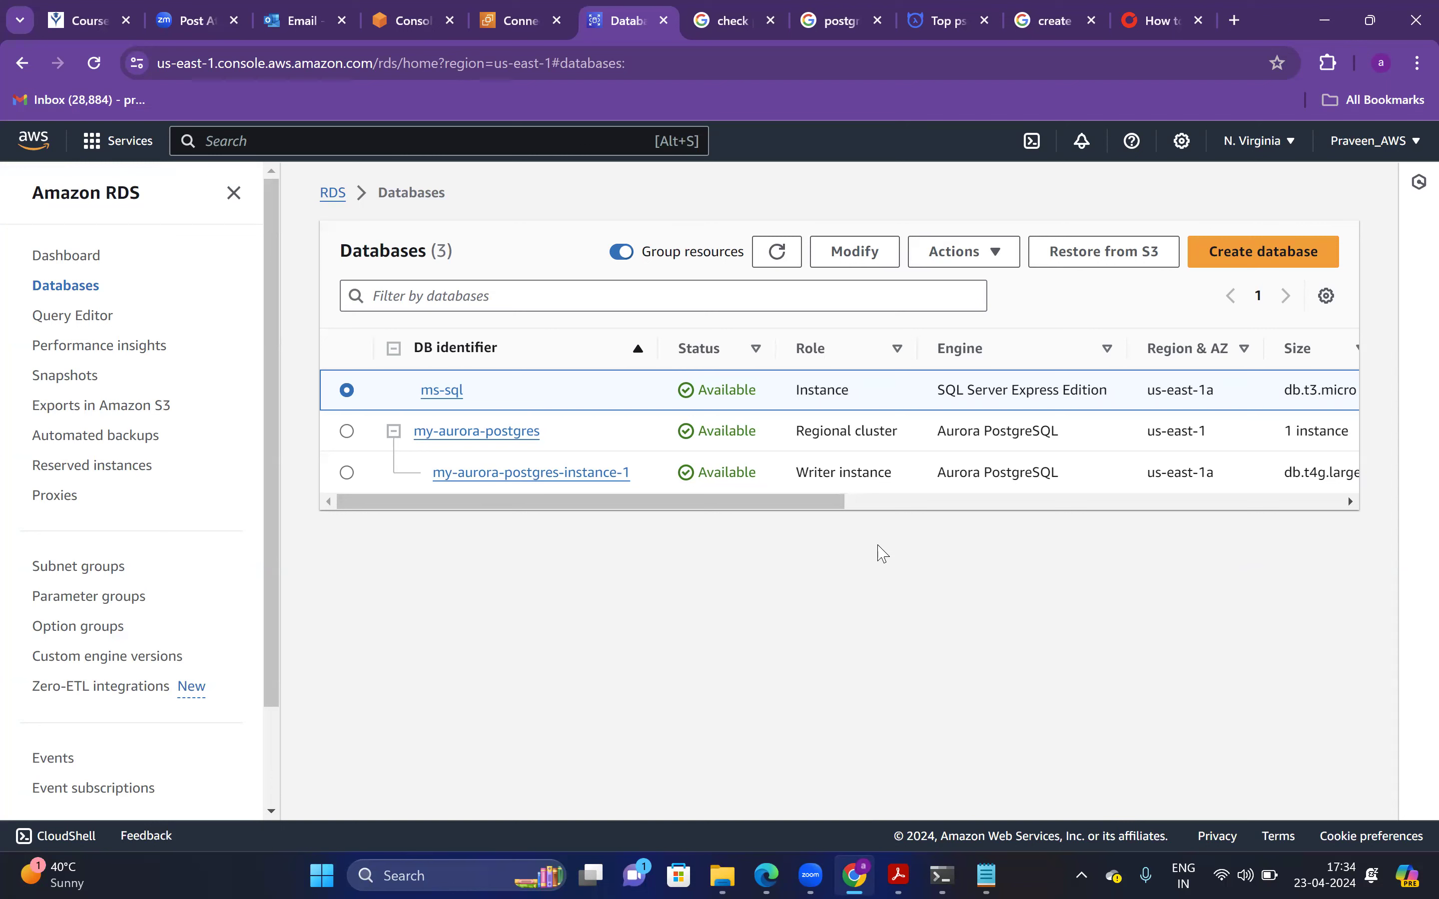
Select my-aurora-postgres, copy the saved psql connection command from Notepad, and return to the console
{"action": "left_click", "coordinate": [348, 432]}
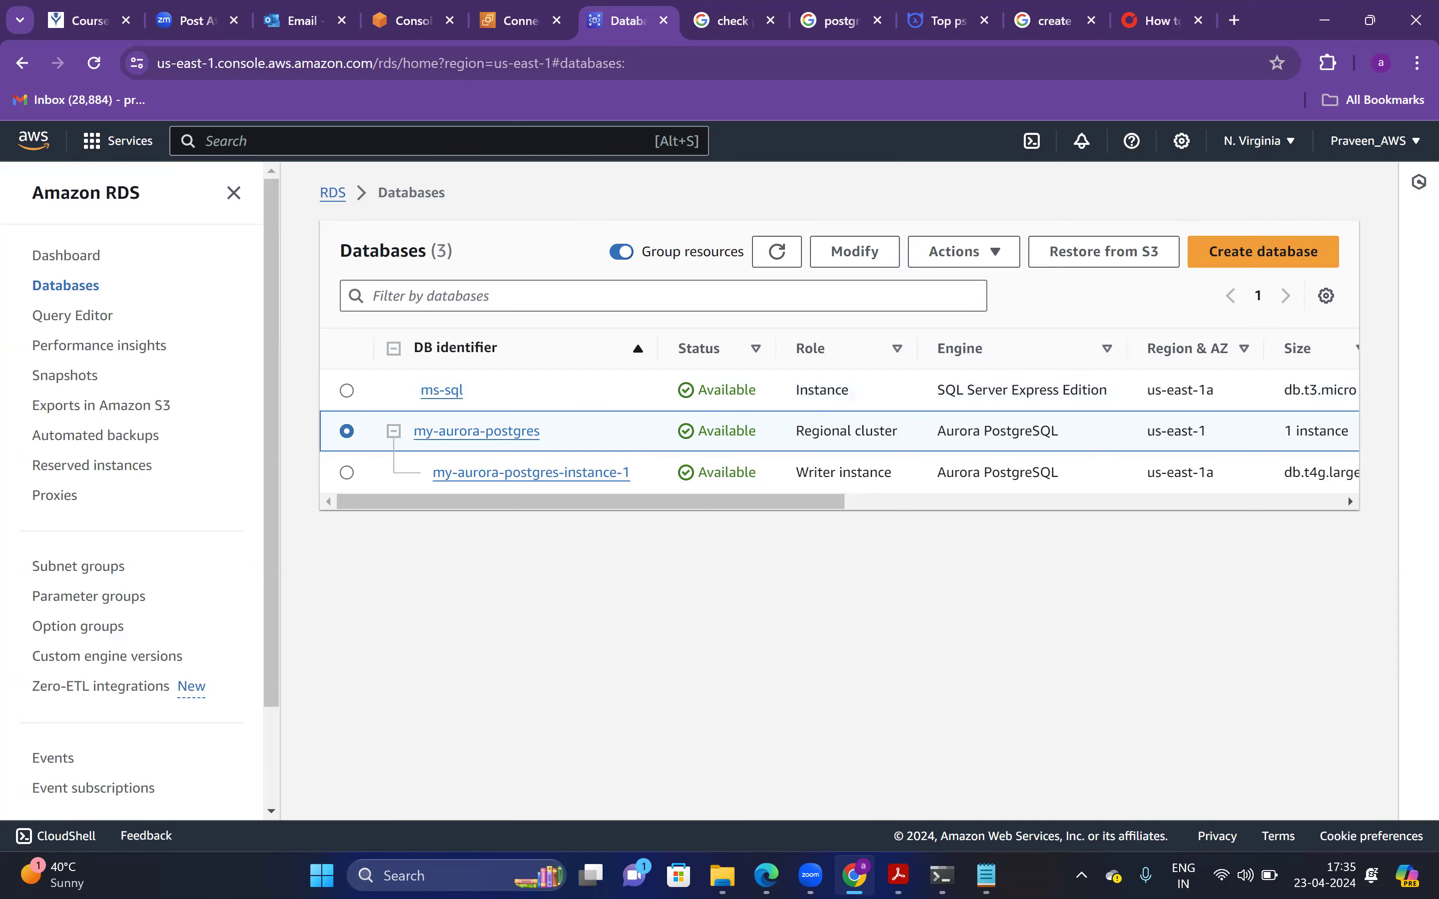
{"action": "key", "text": "alt+Tab"}
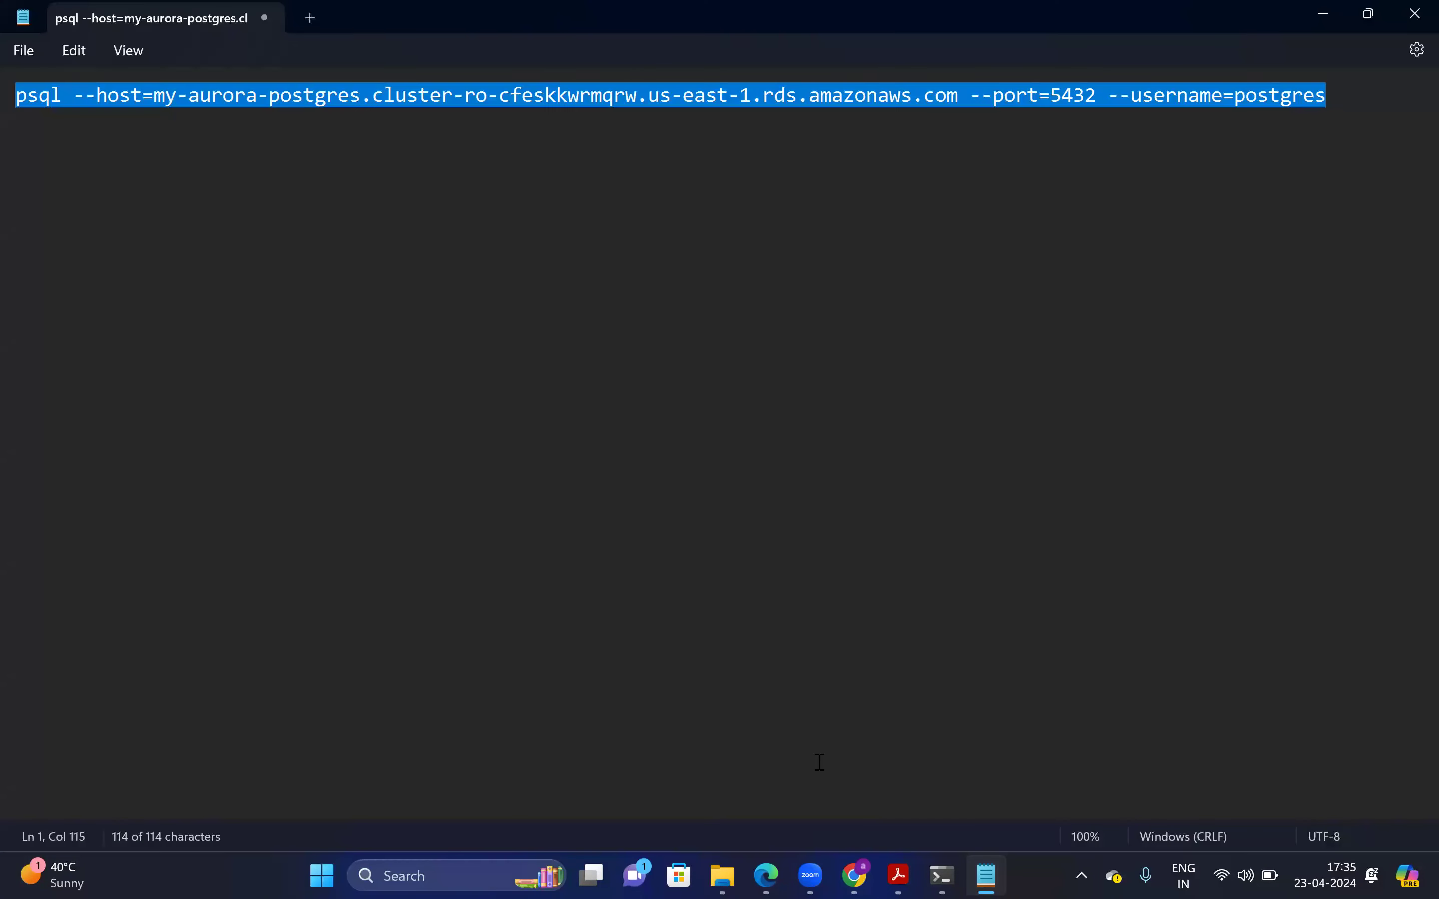
{"action": "key", "text": "ctrl+c"}
{"action": "key", "text": "alt+Tab"}
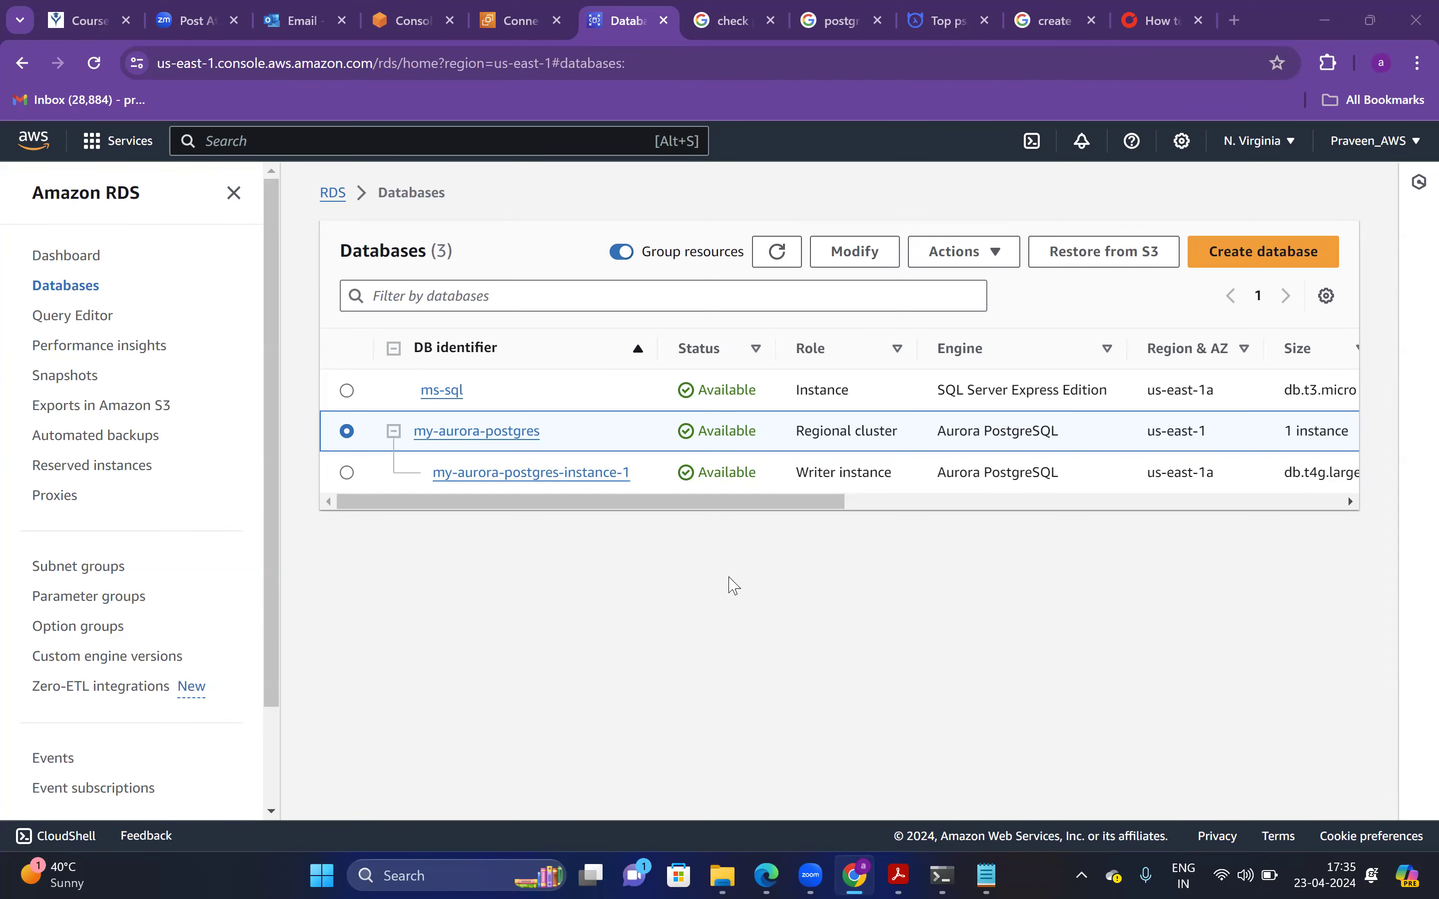
Quit the current psql session with \q after exit and quit fail
{"action": "key", "text": "alt+Tab"}
{"action": "type", "text": "exit"}
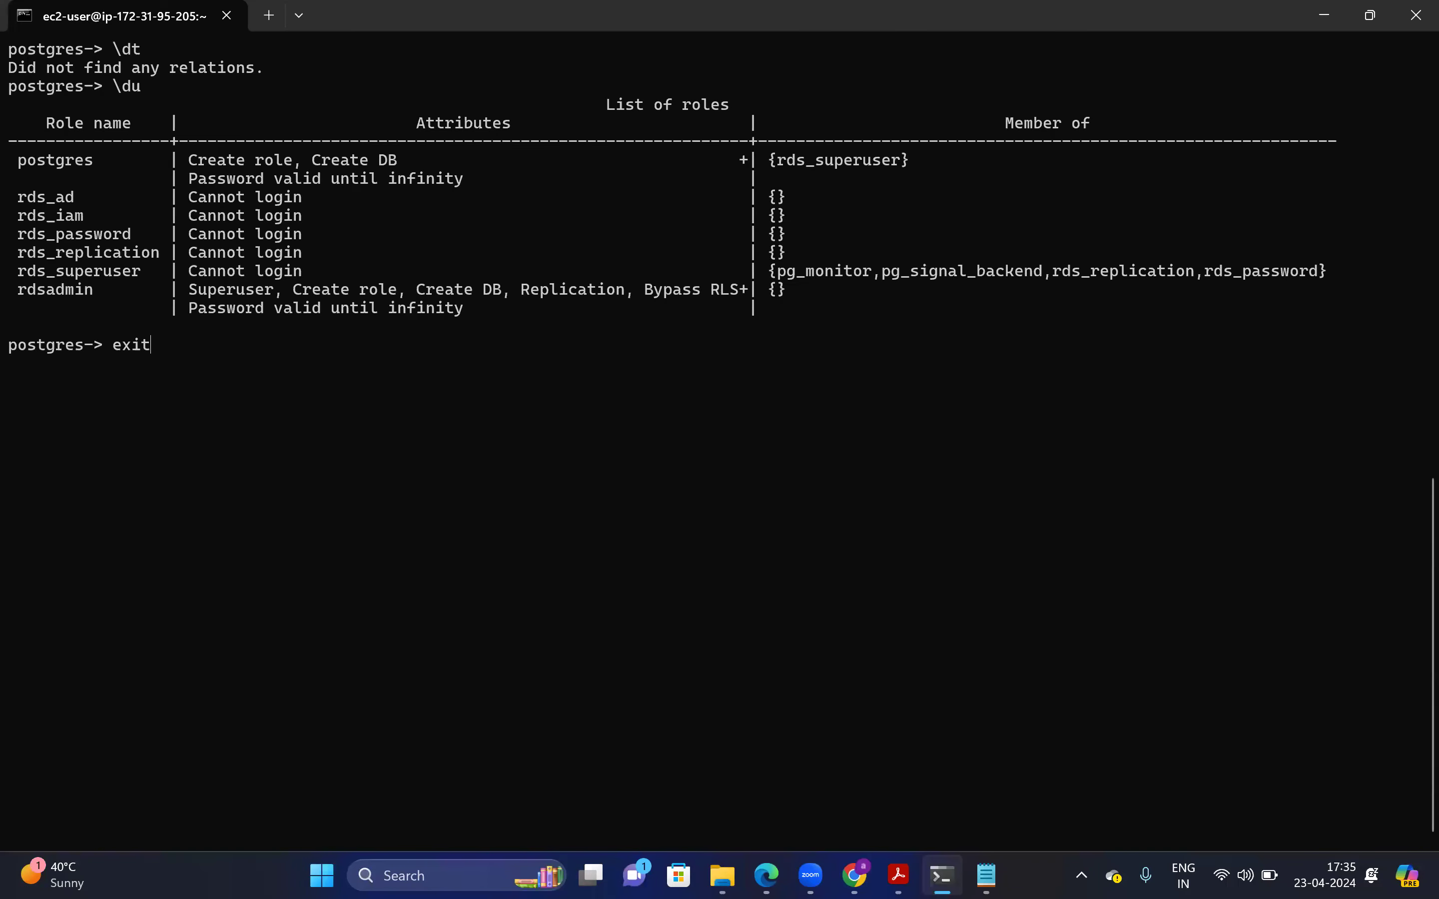
{"action": "key", "text": "Return"}
{"action": "type", "text": "exit"}
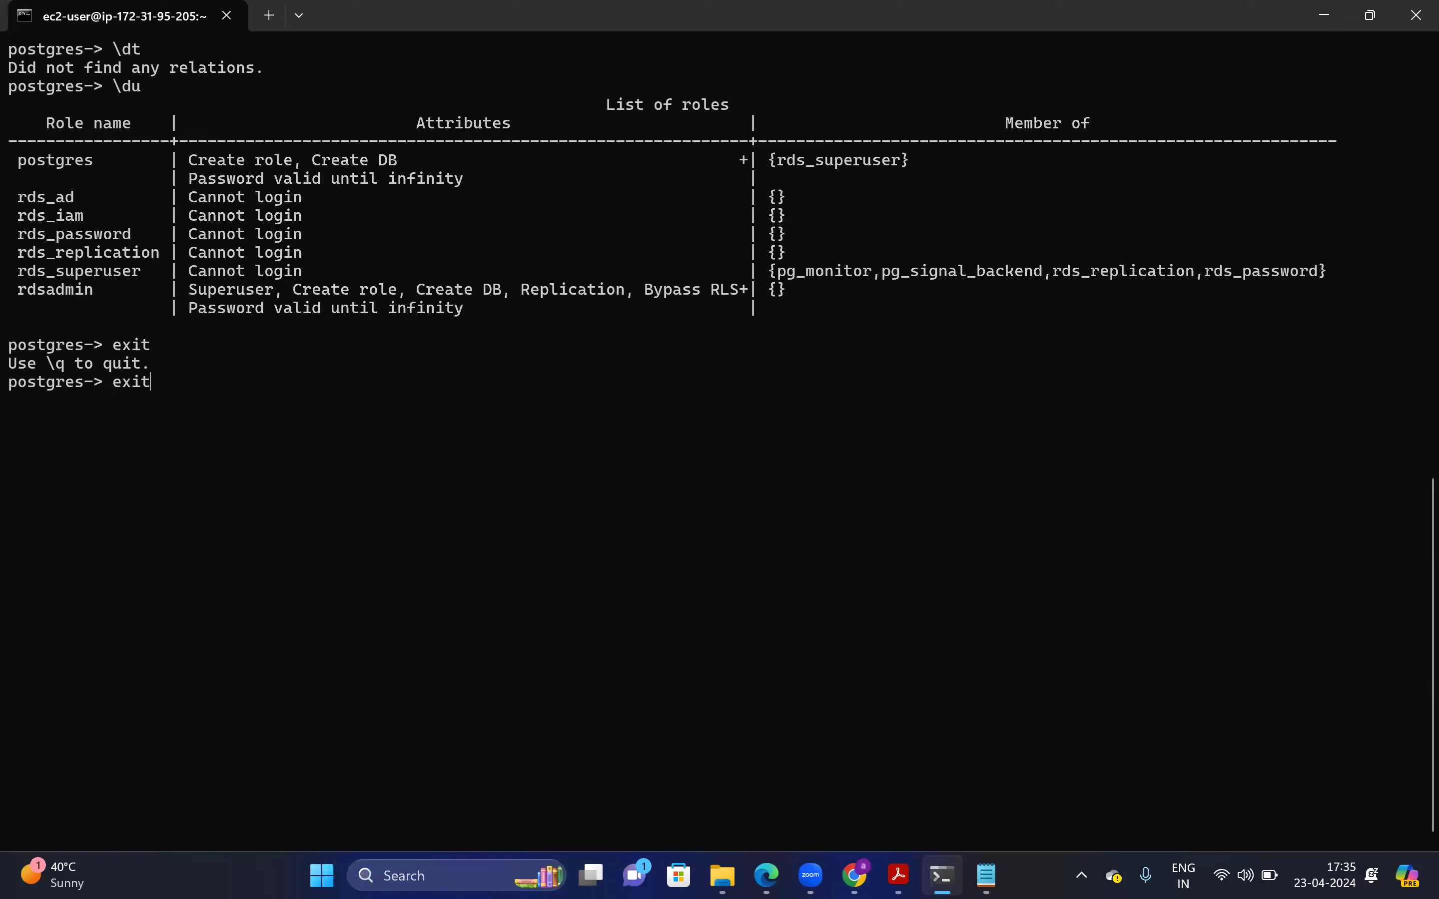
{"action": "key", "text": "Return"}
{"action": "type", "text": "quit"}
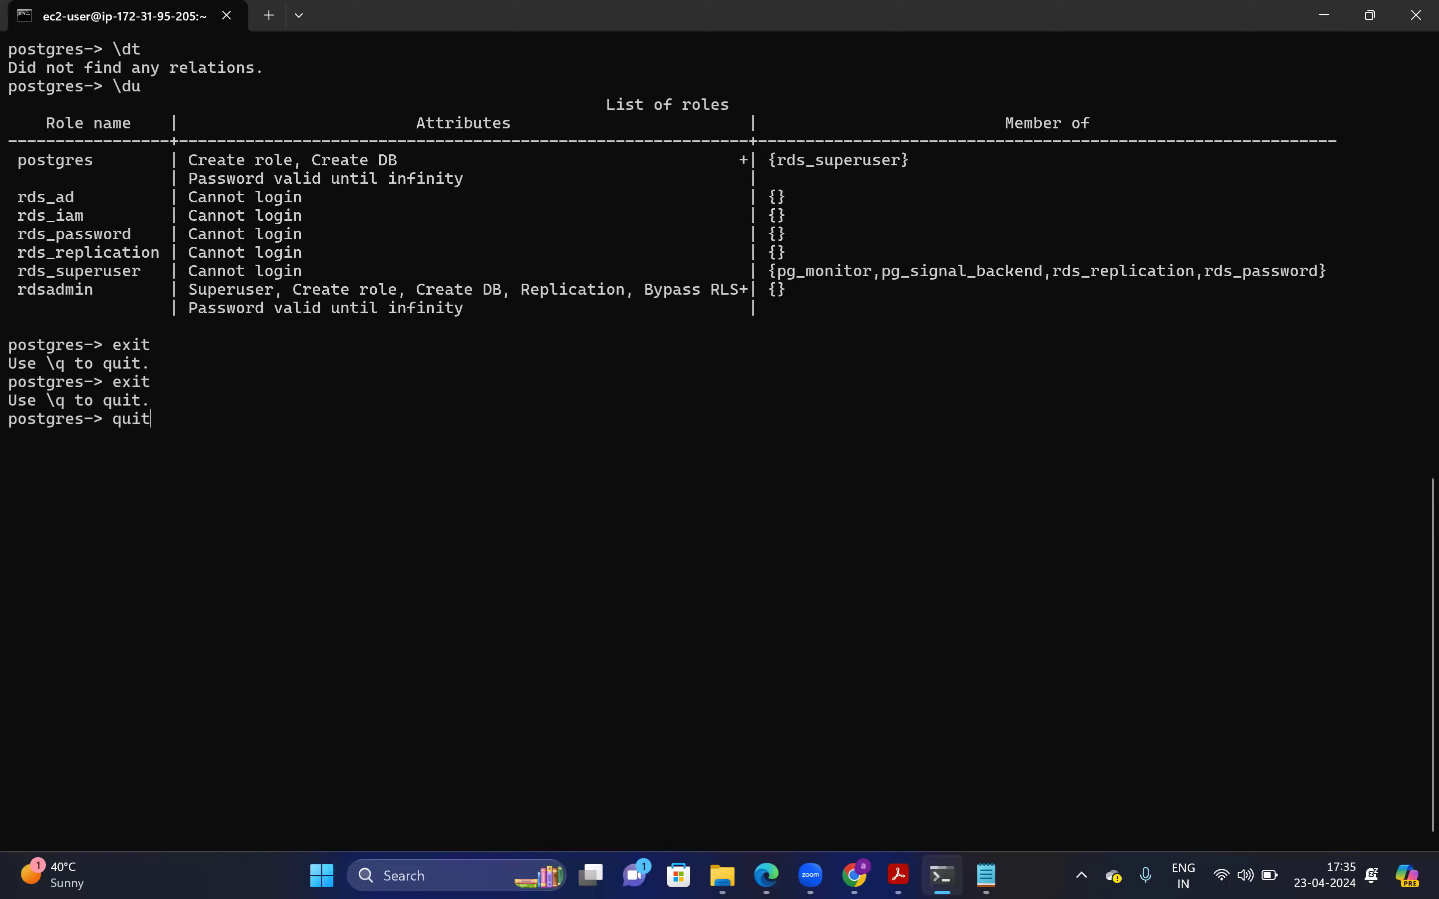
{"action": "key", "text": "Return"}
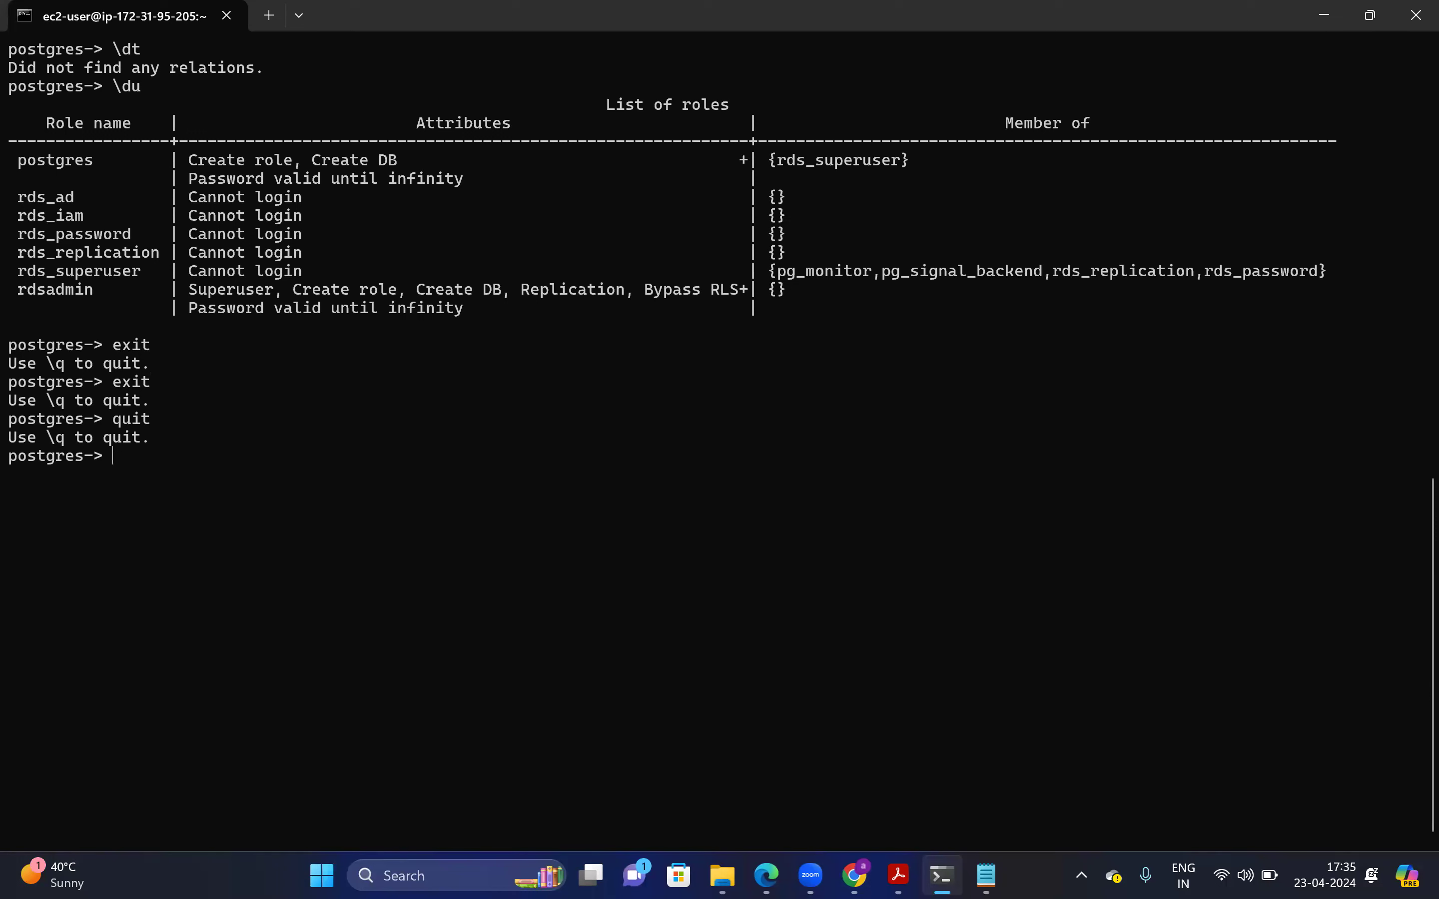
{"action": "type", "text": "\\q"}
{"action": "key", "text": "Return"}
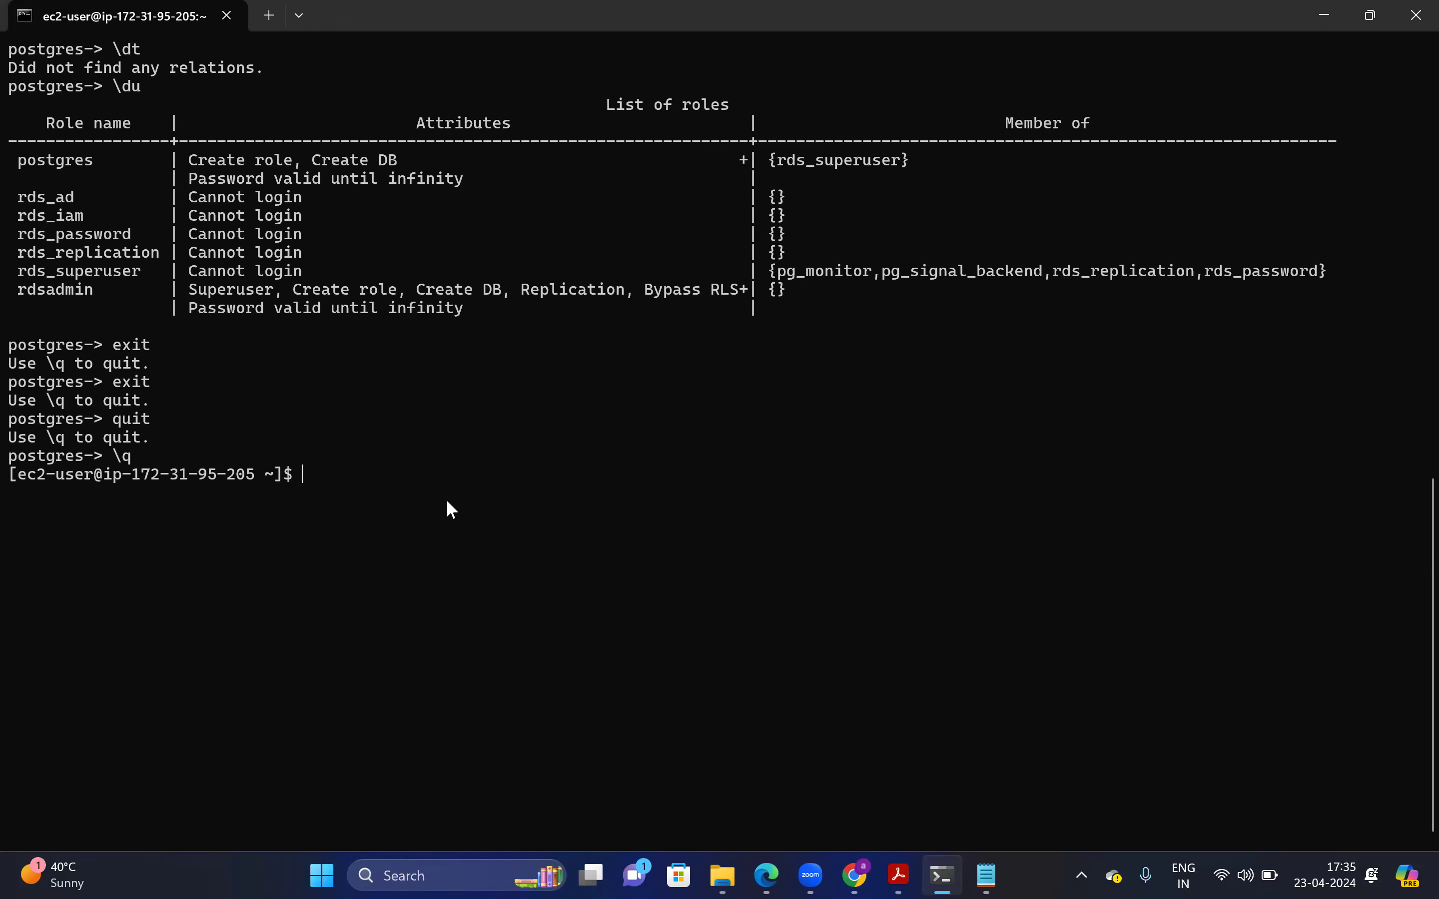
Connect to the my-aurora-postgres cluster with the pasted psql command, then quit with \q
{"action": "key", "text": "ctrl+v"}
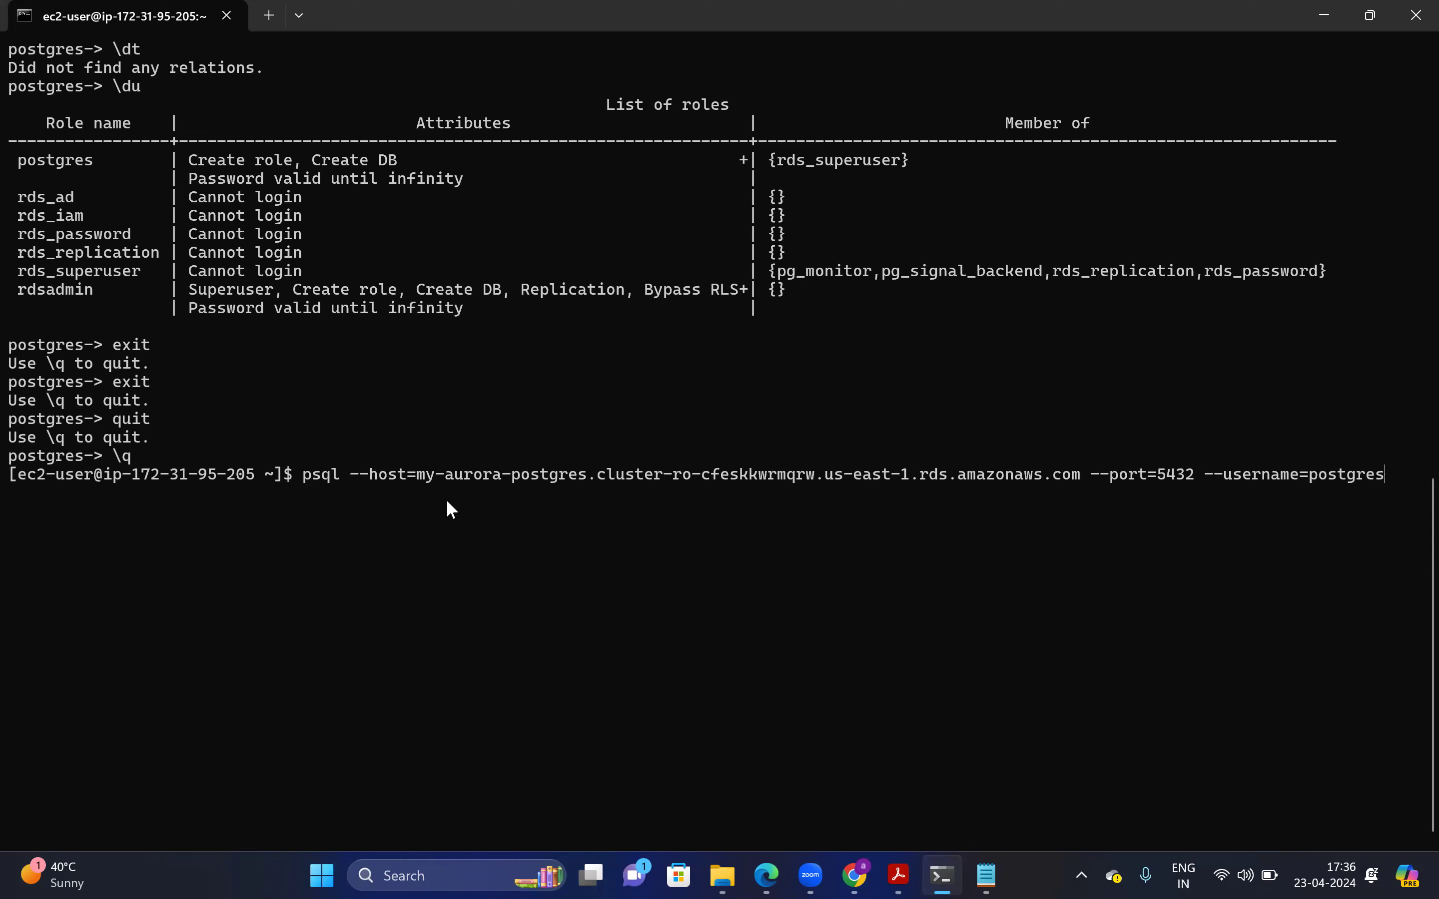
{"action": "key", "text": "Return"}
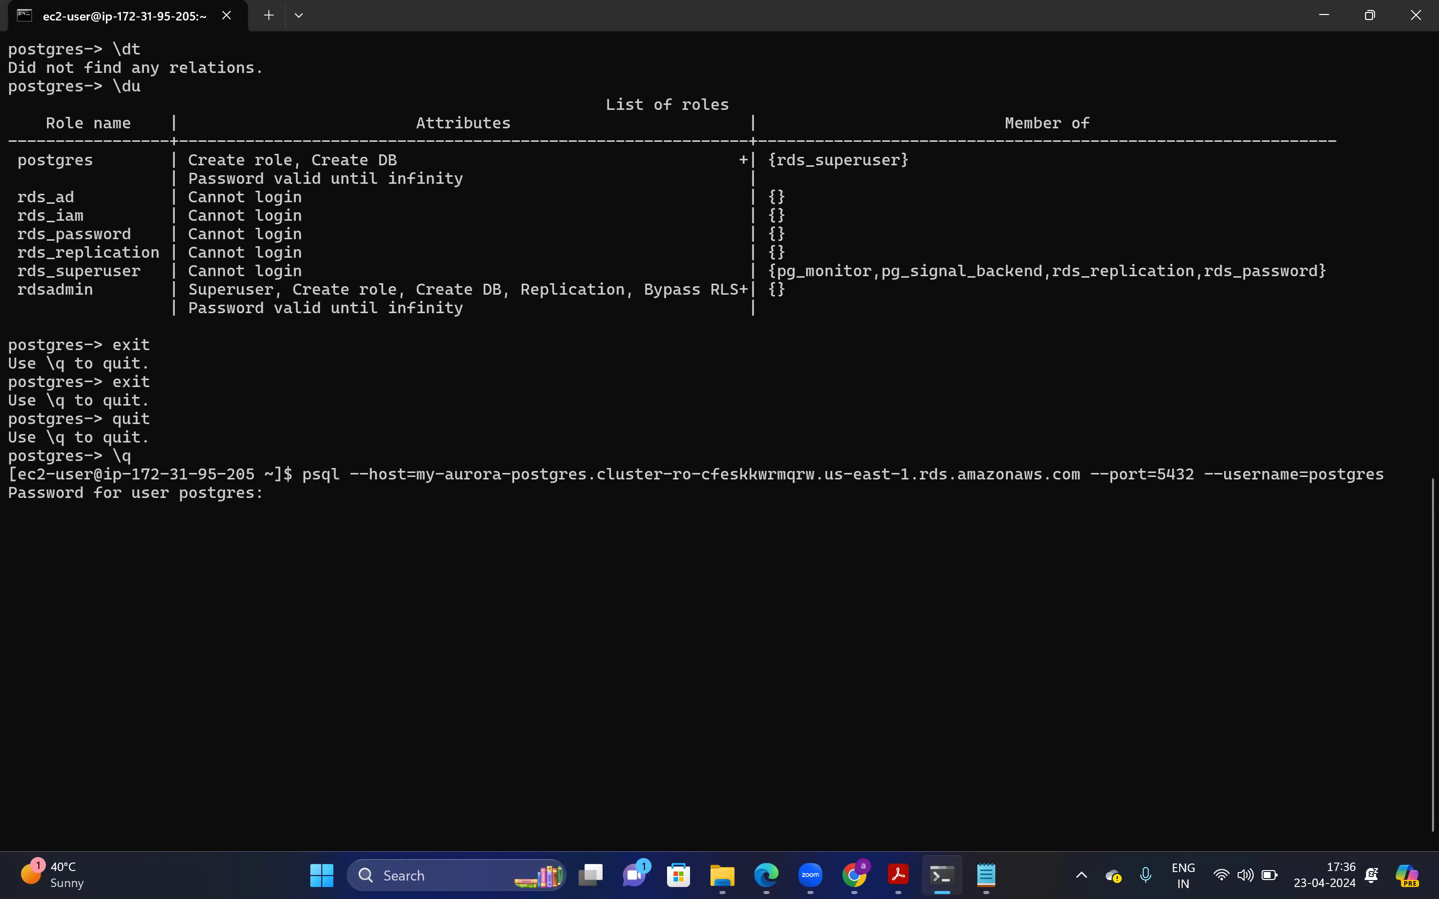
{"action": "key", "text": "Return"}
{"action": "type", "text": "\\"}
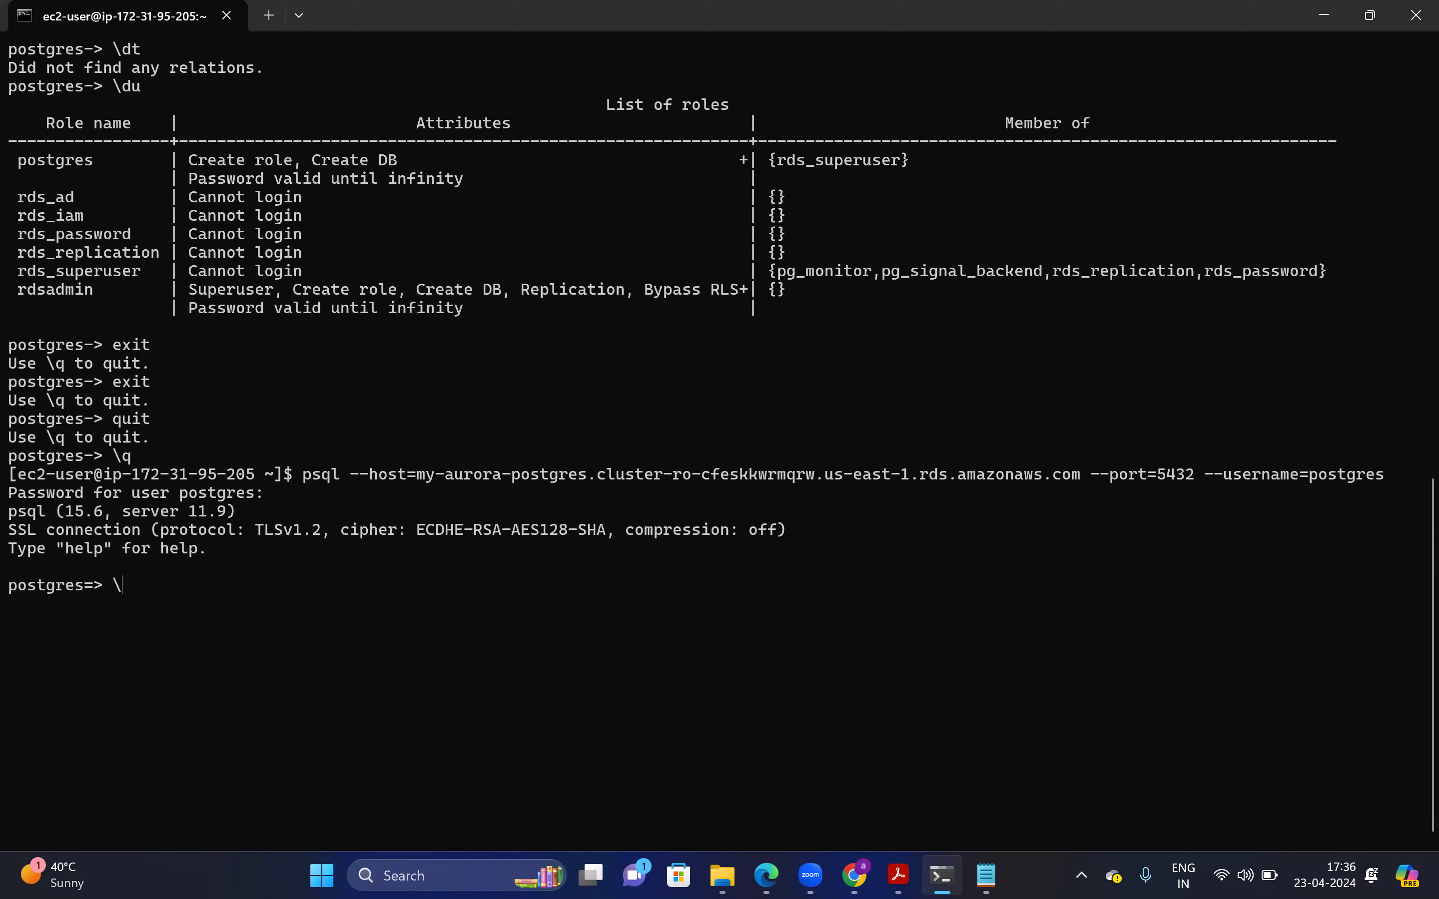
{"action": "type", "text": "q"}
{"action": "key", "text": "Return"}
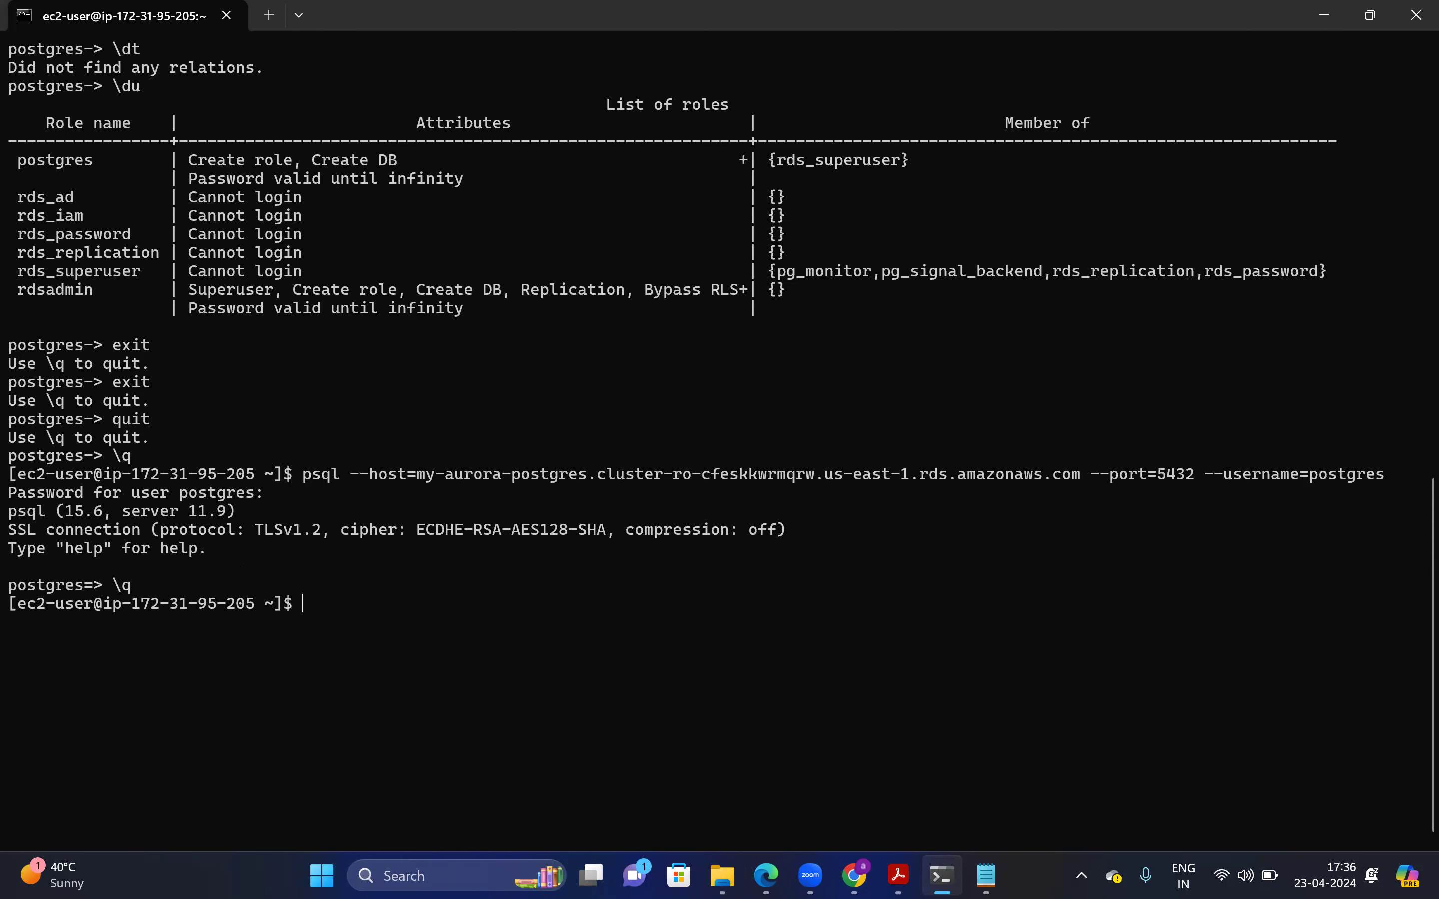
Clear the screen, log out of the EC2 server and close Command Prompt
{"action": "type", "text": "clear"}
{"action": "key", "text": "Return"}
{"action": "type", "text": "ext"}
{"action": "key", "text": "BackSpace"}
{"action": "type", "text": "i"}
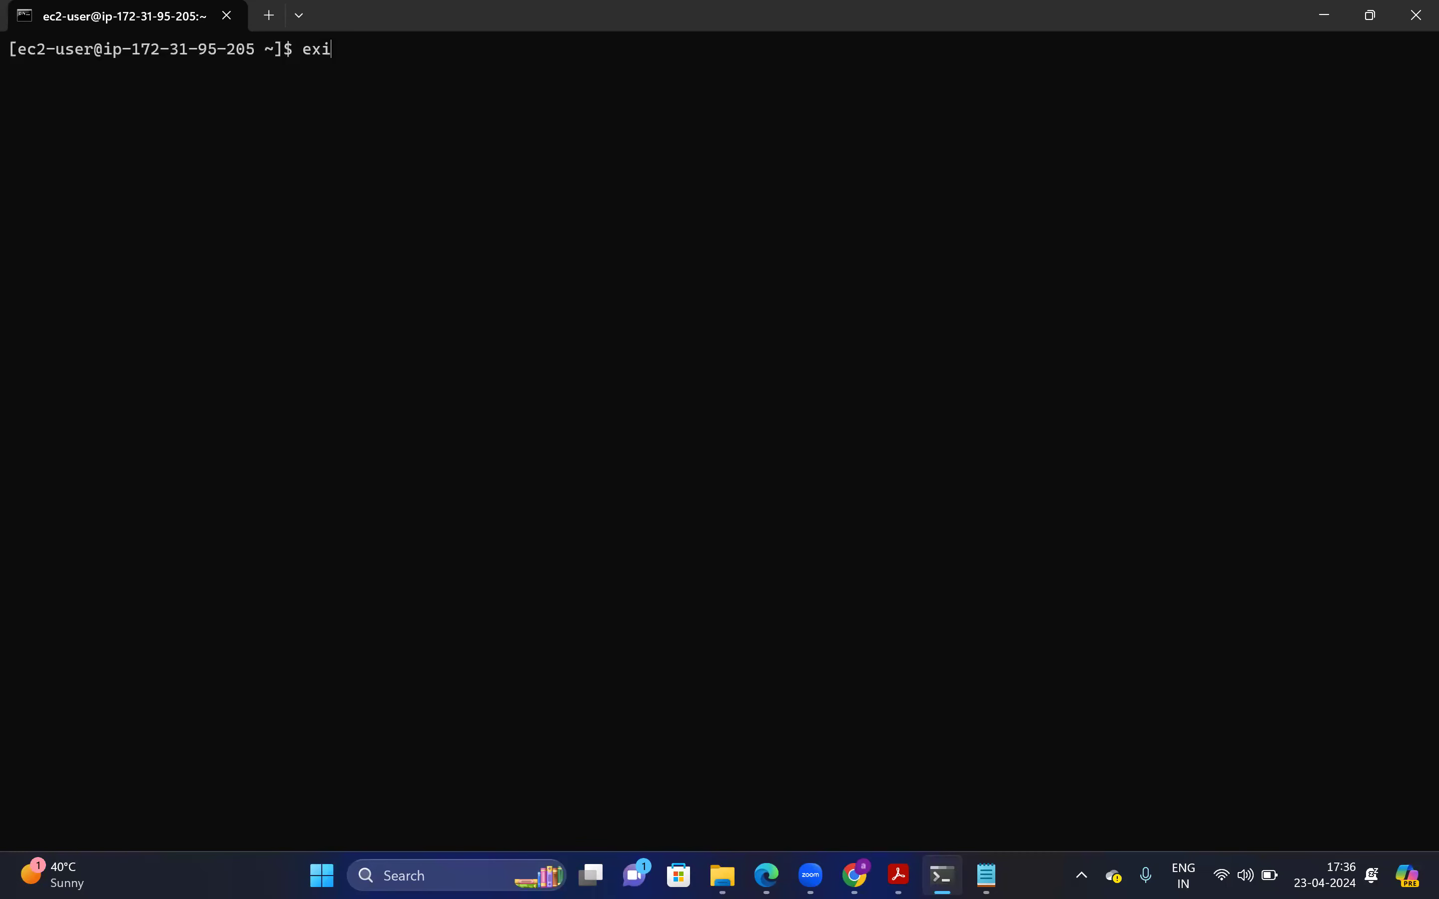
{"action": "type", "text": "t"}
{"action": "key", "text": "Return"}
{"action": "type", "text": "exit"}
{"action": "key", "text": "Return"}
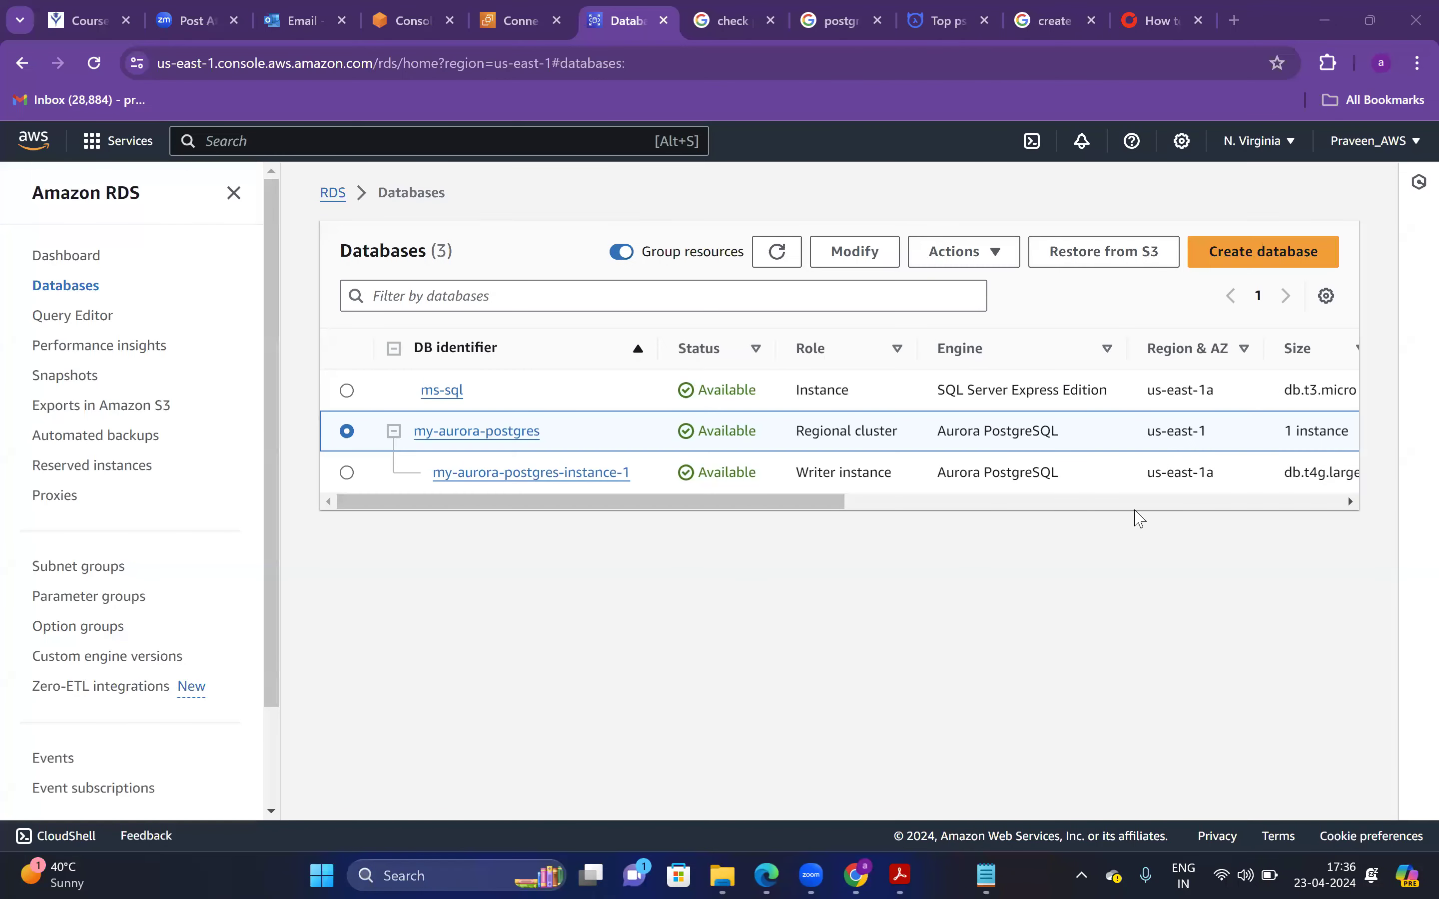
Delete ms-sql with no final snapshot or retained backups, confirming with 'delete me'
{"action": "left_click", "coordinate": [351, 395]}
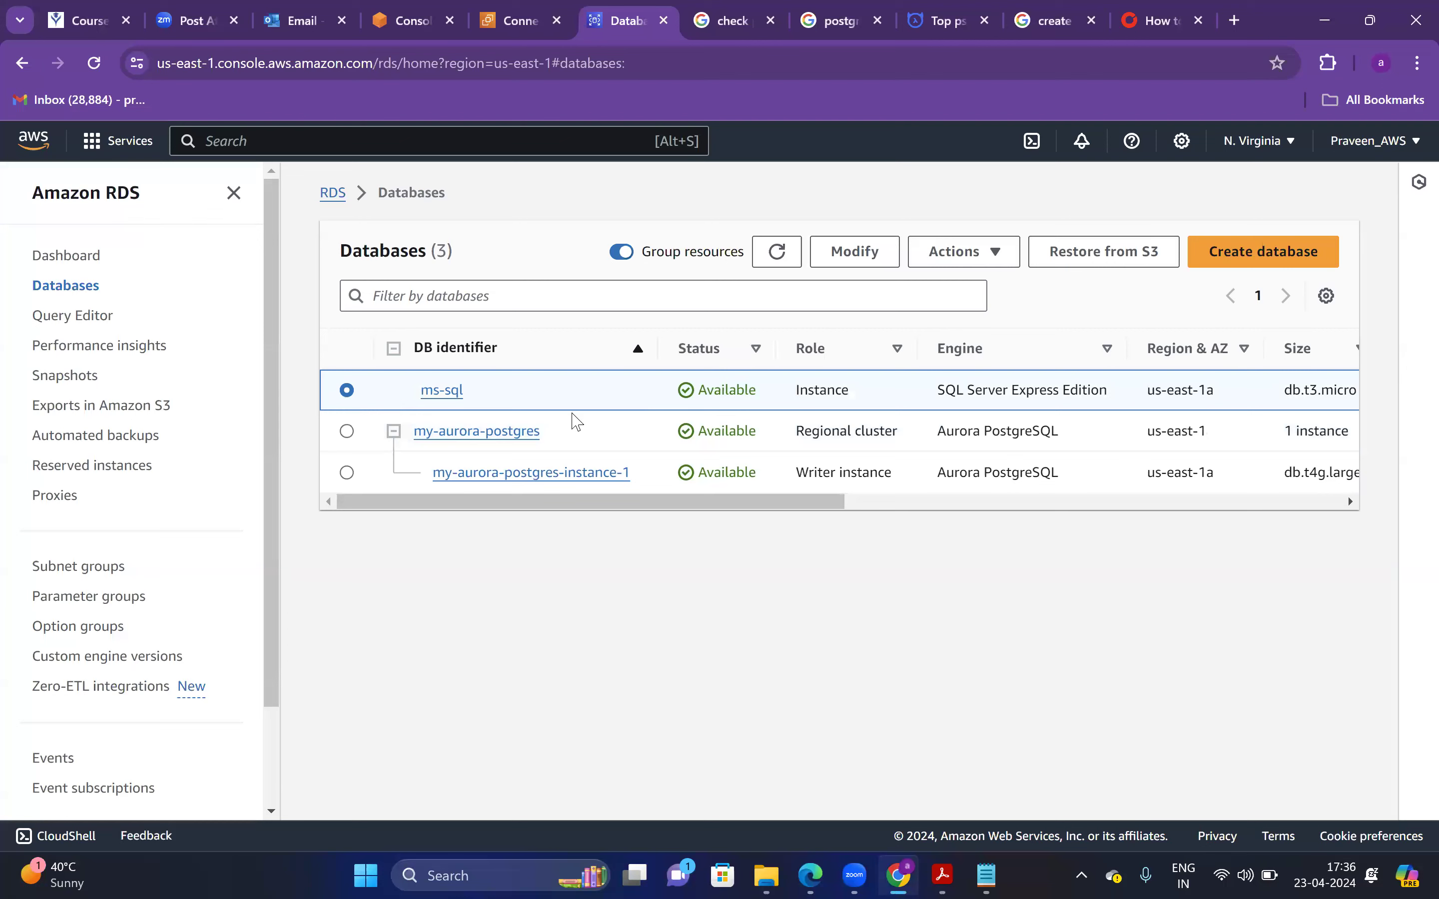
{"action": "left_click", "coordinate": [985, 262]}
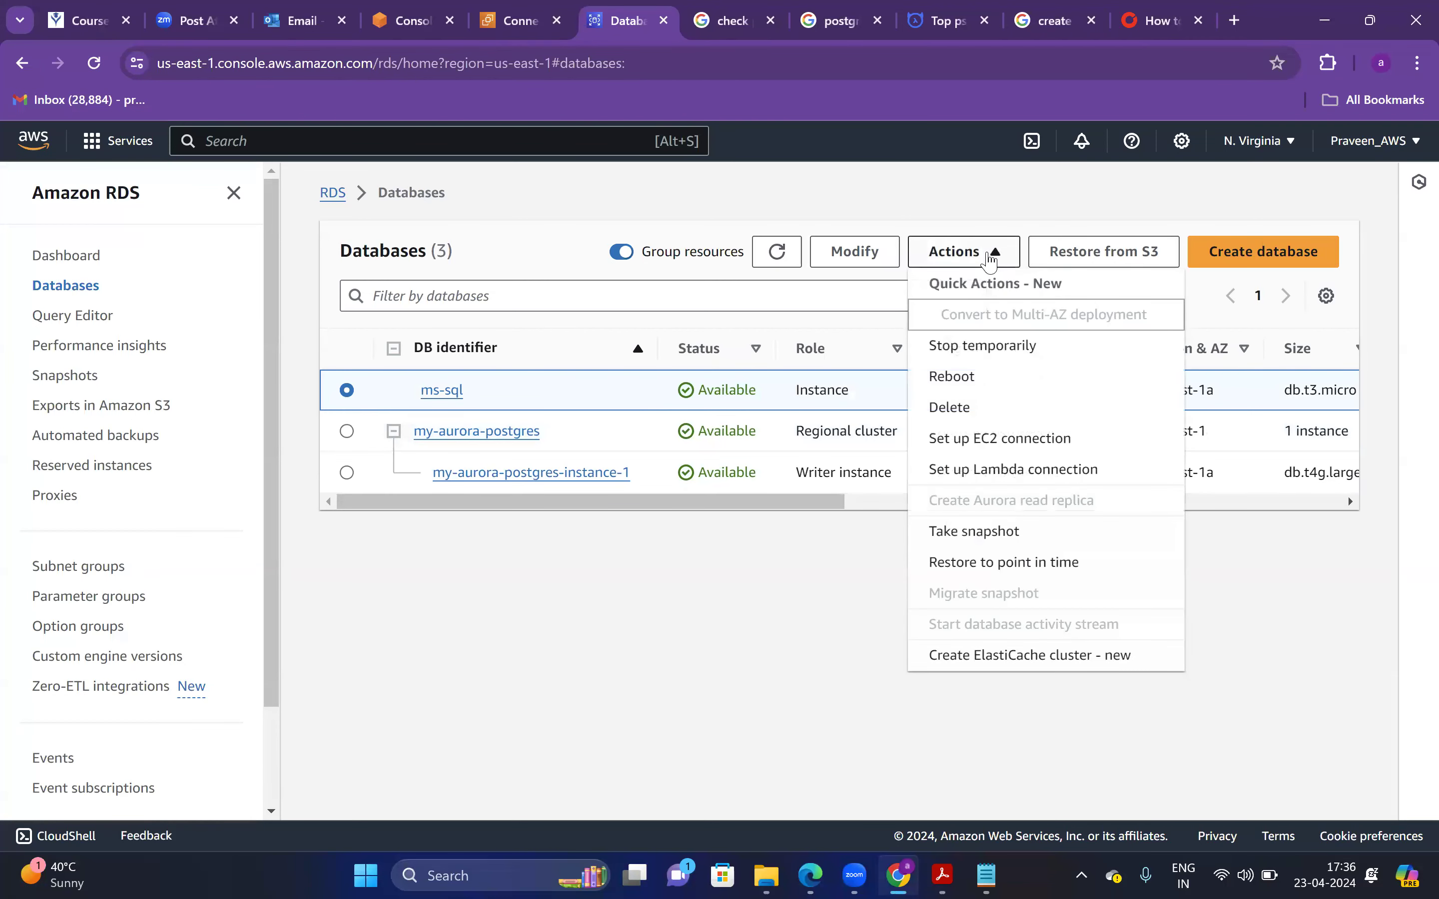
{"action": "left_click", "coordinate": [957, 409]}
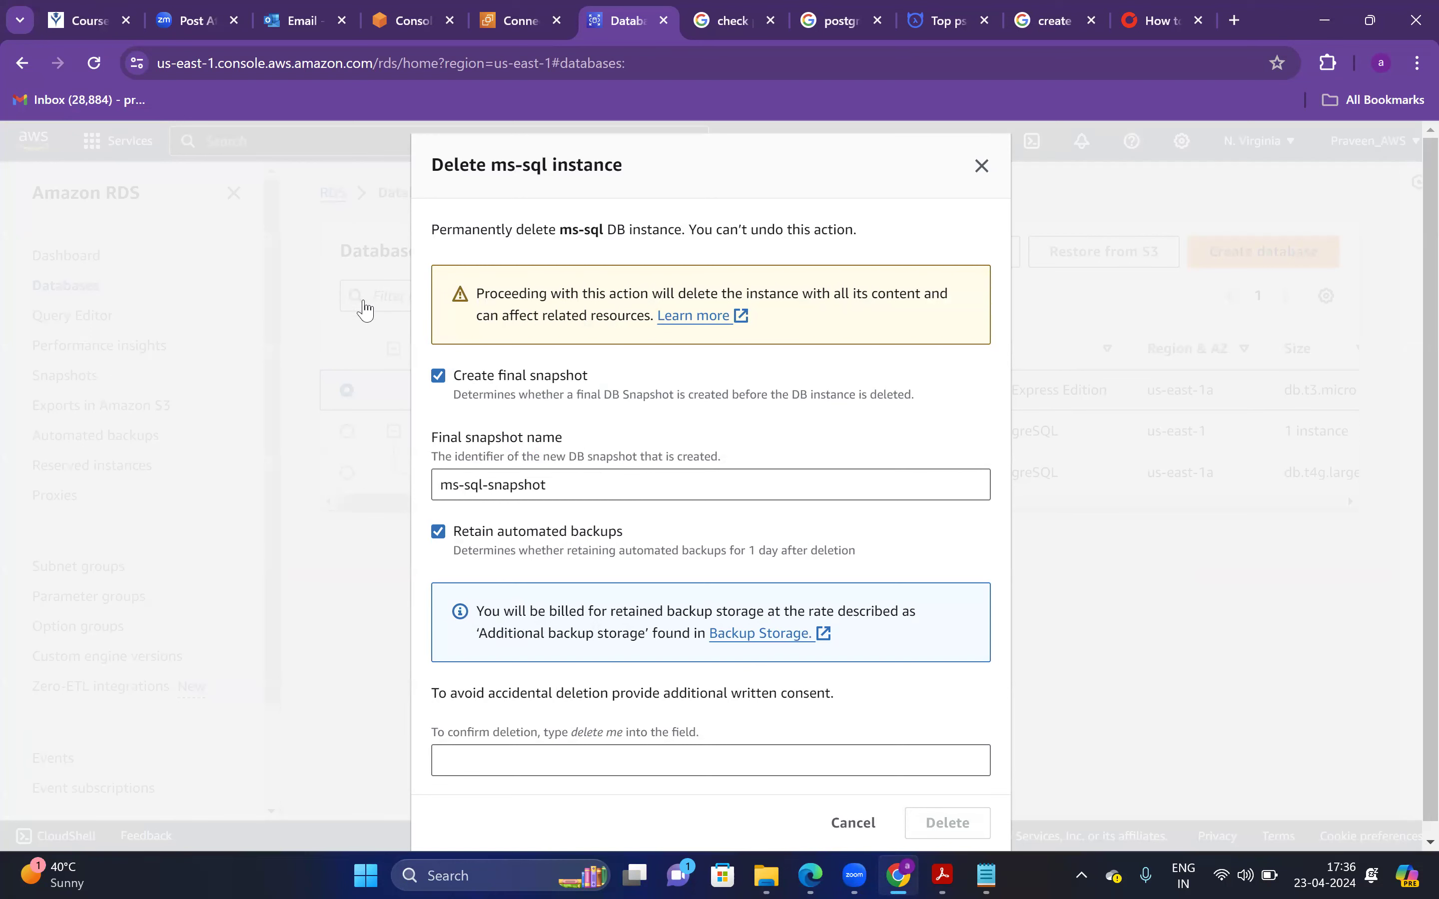
{"action": "left_click", "coordinate": [438, 375]}
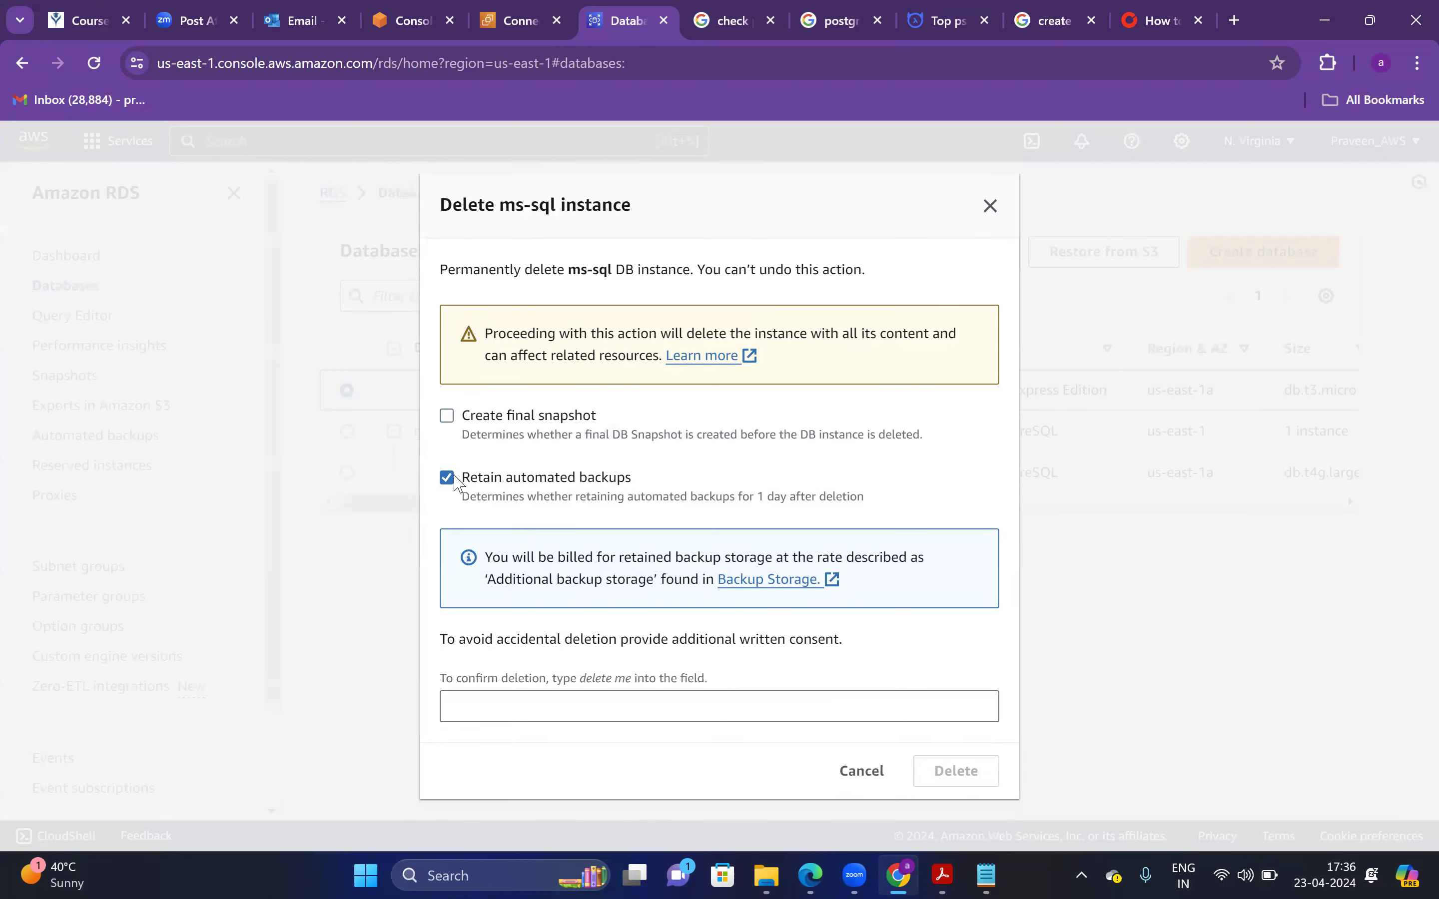
{"action": "left_click", "coordinate": [455, 479]}
{"action": "left_click", "coordinate": [450, 515]}
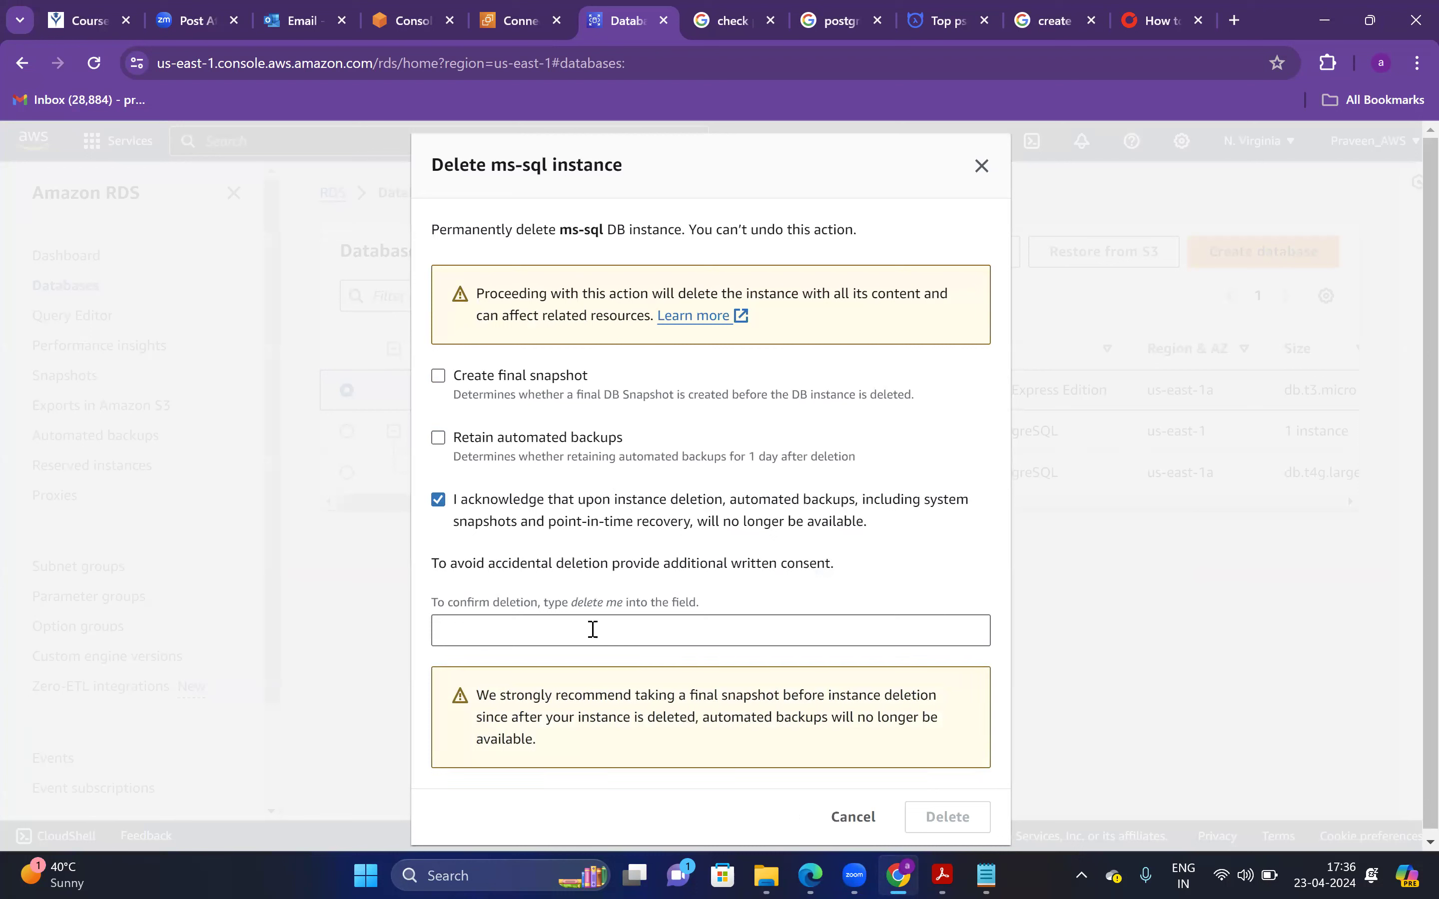
{"action": "left_click", "coordinate": [601, 636]}
{"action": "type", "text": "delete mde"}
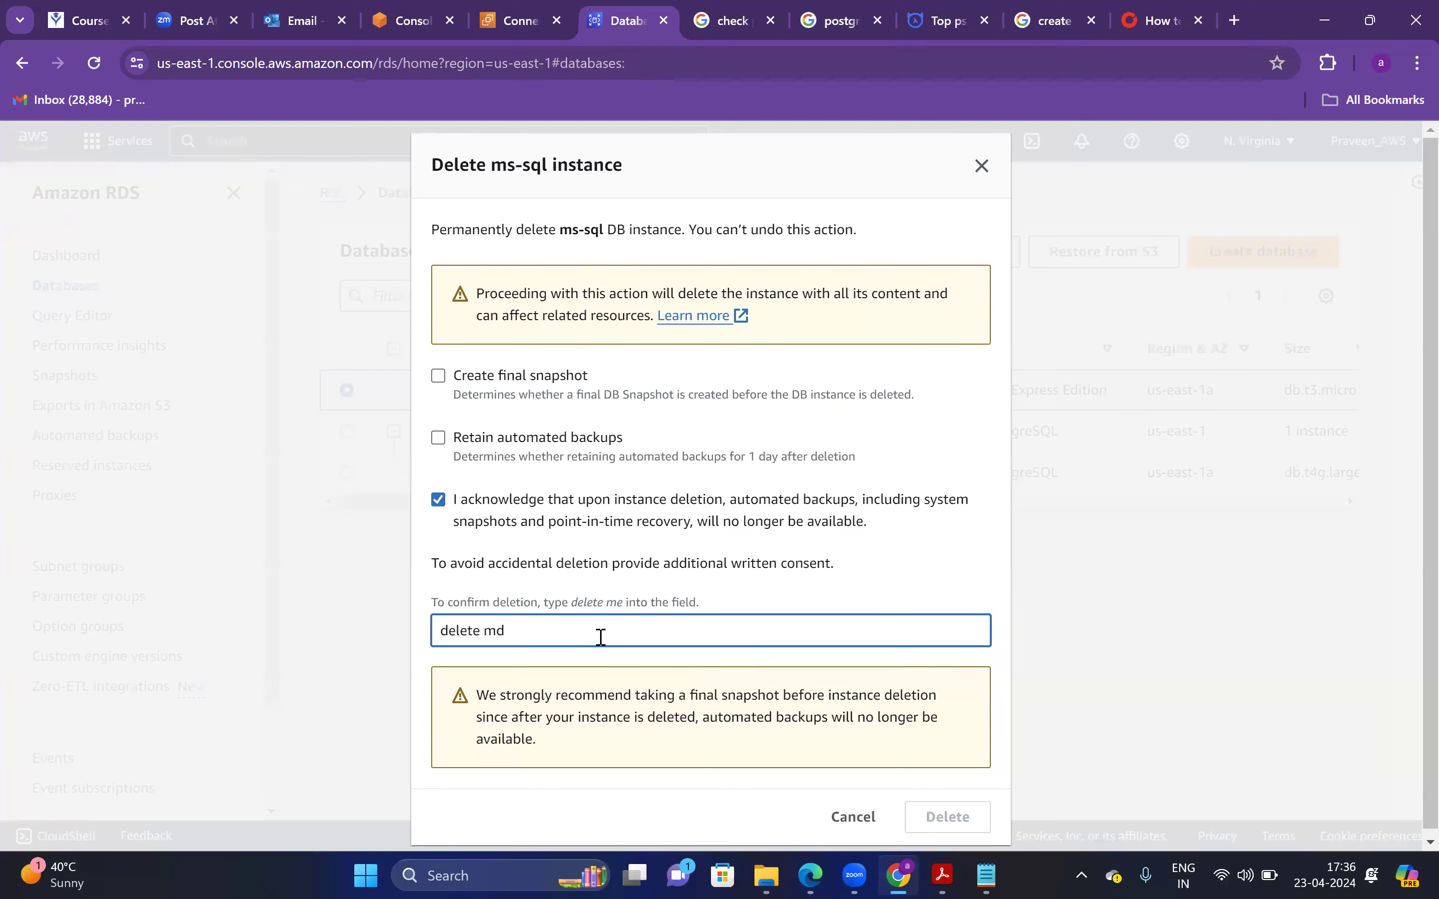
{"action": "key", "text": "BackSpace"}
{"action": "type", "text": "e"}
{"action": "left_click", "coordinate": [950, 811]}
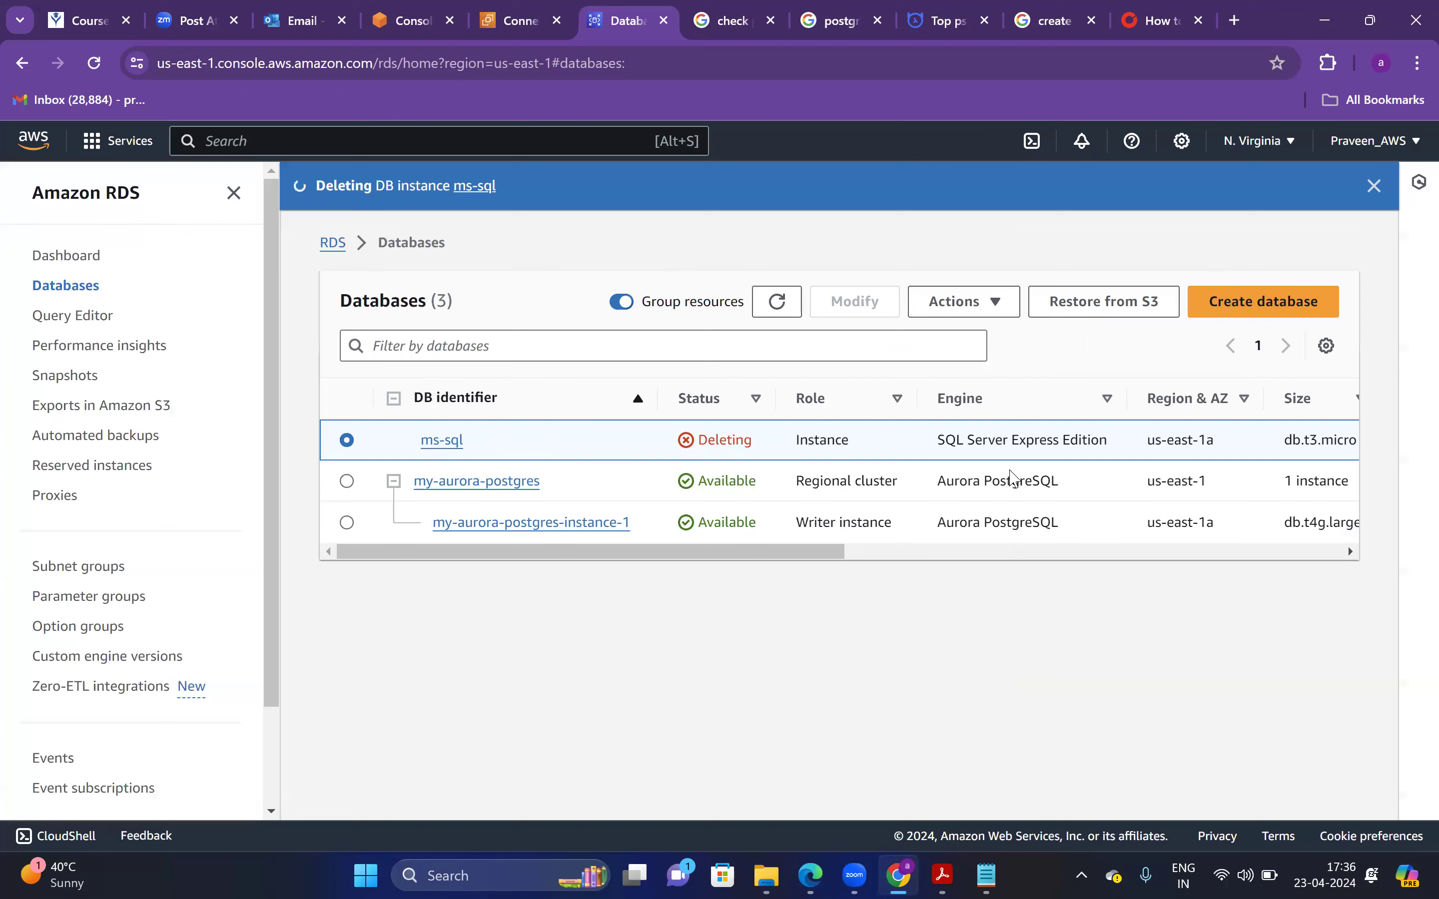
Switch selection between the my-aurora-postgres cluster and its writer instance, checking the cluster's Actions menu
{"action": "left_click", "coordinate": [347, 482]}
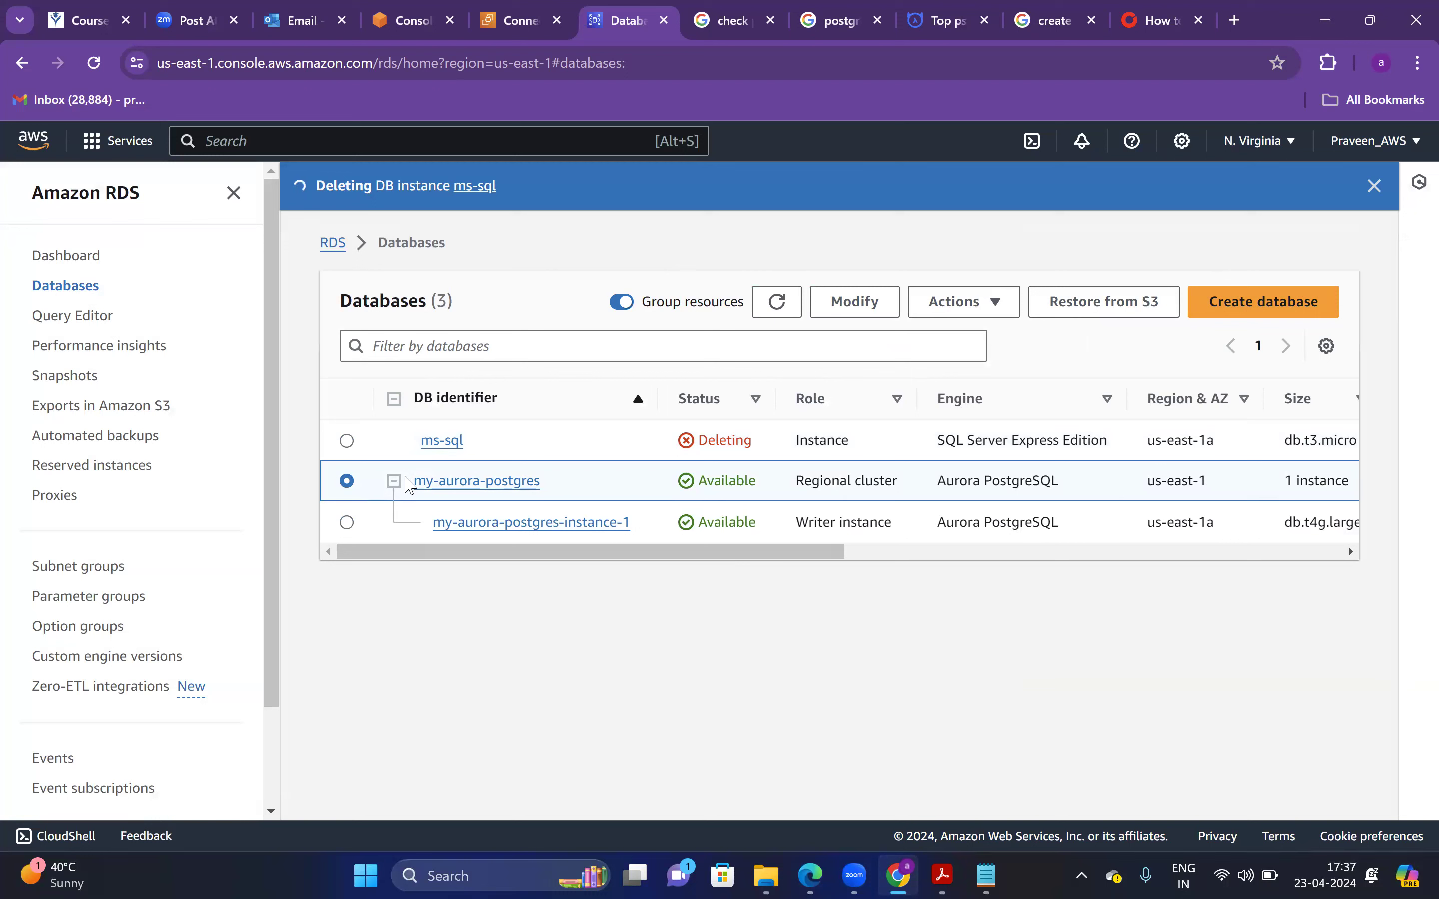
{"action": "left_click", "coordinate": [1005, 311]}
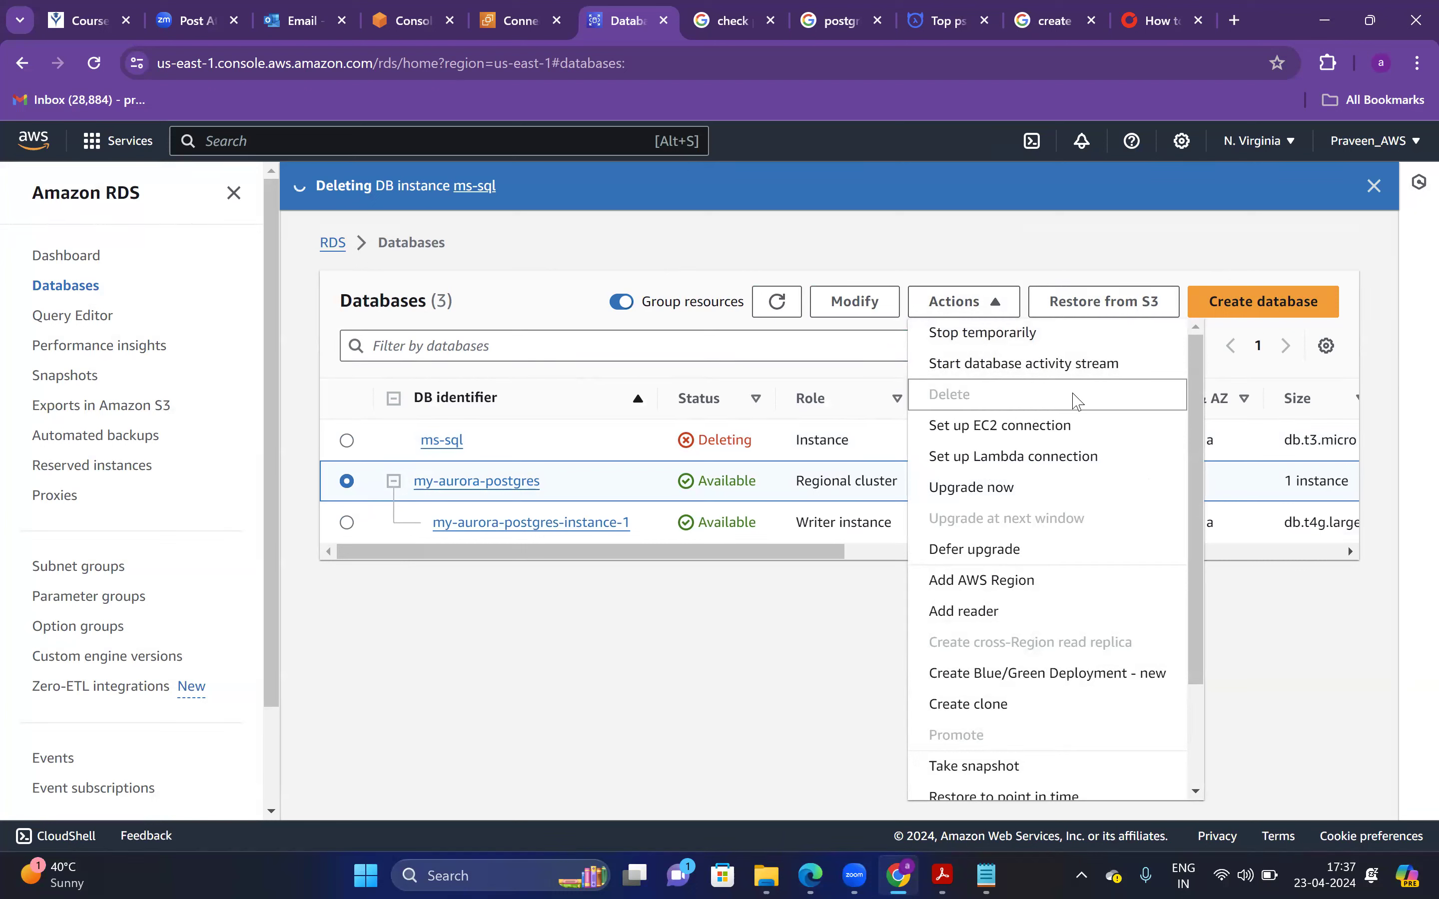
{"action": "left_click", "coordinate": [652, 597]}
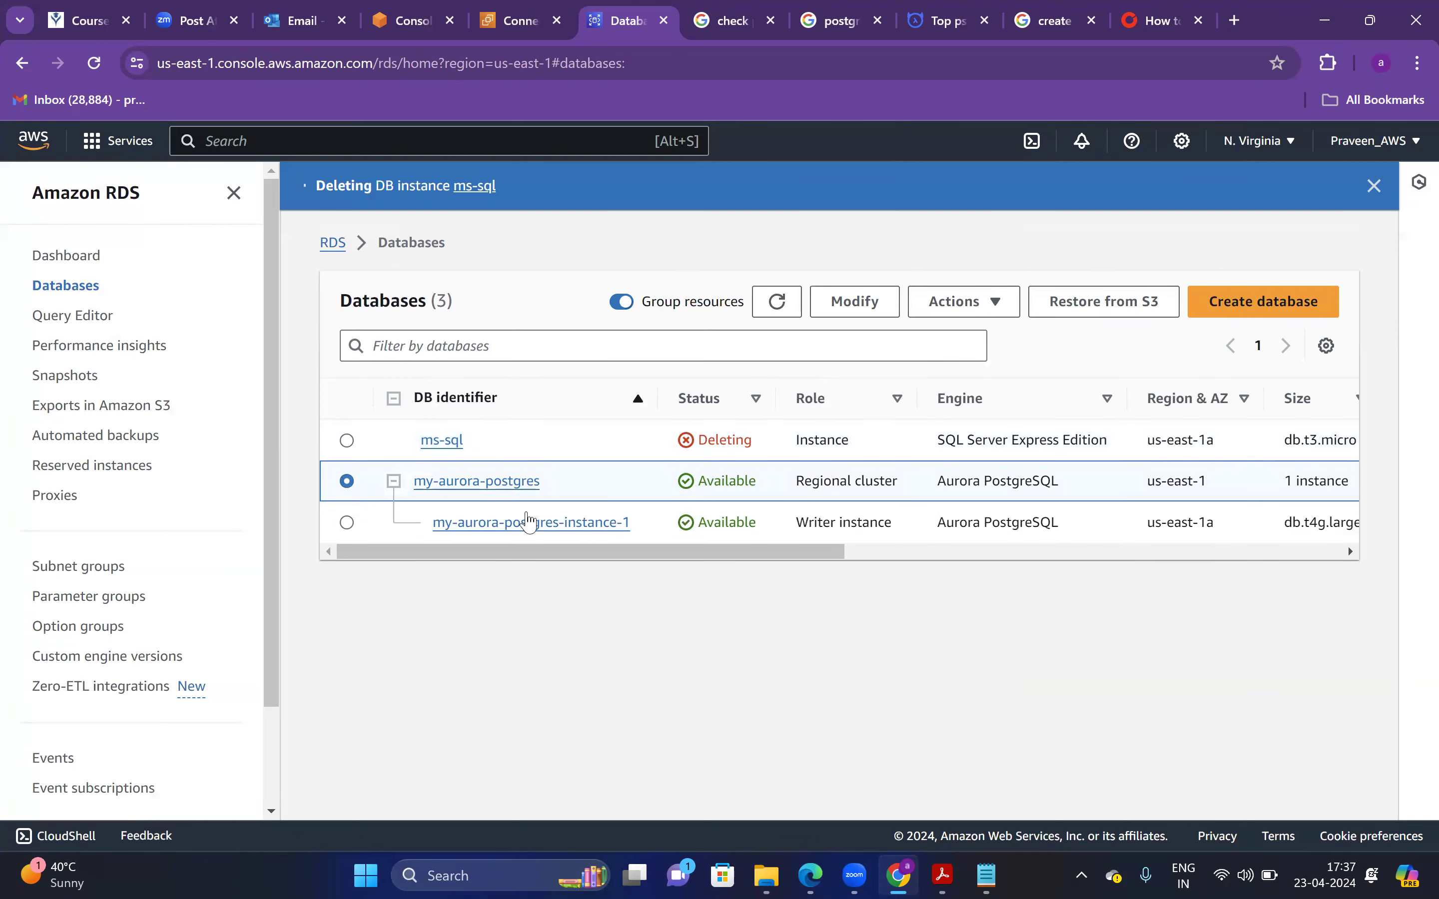
{"action": "left_click", "coordinate": [359, 524]}
{"action": "left_click", "coordinate": [372, 487]}
{"action": "left_click", "coordinate": [357, 528]}
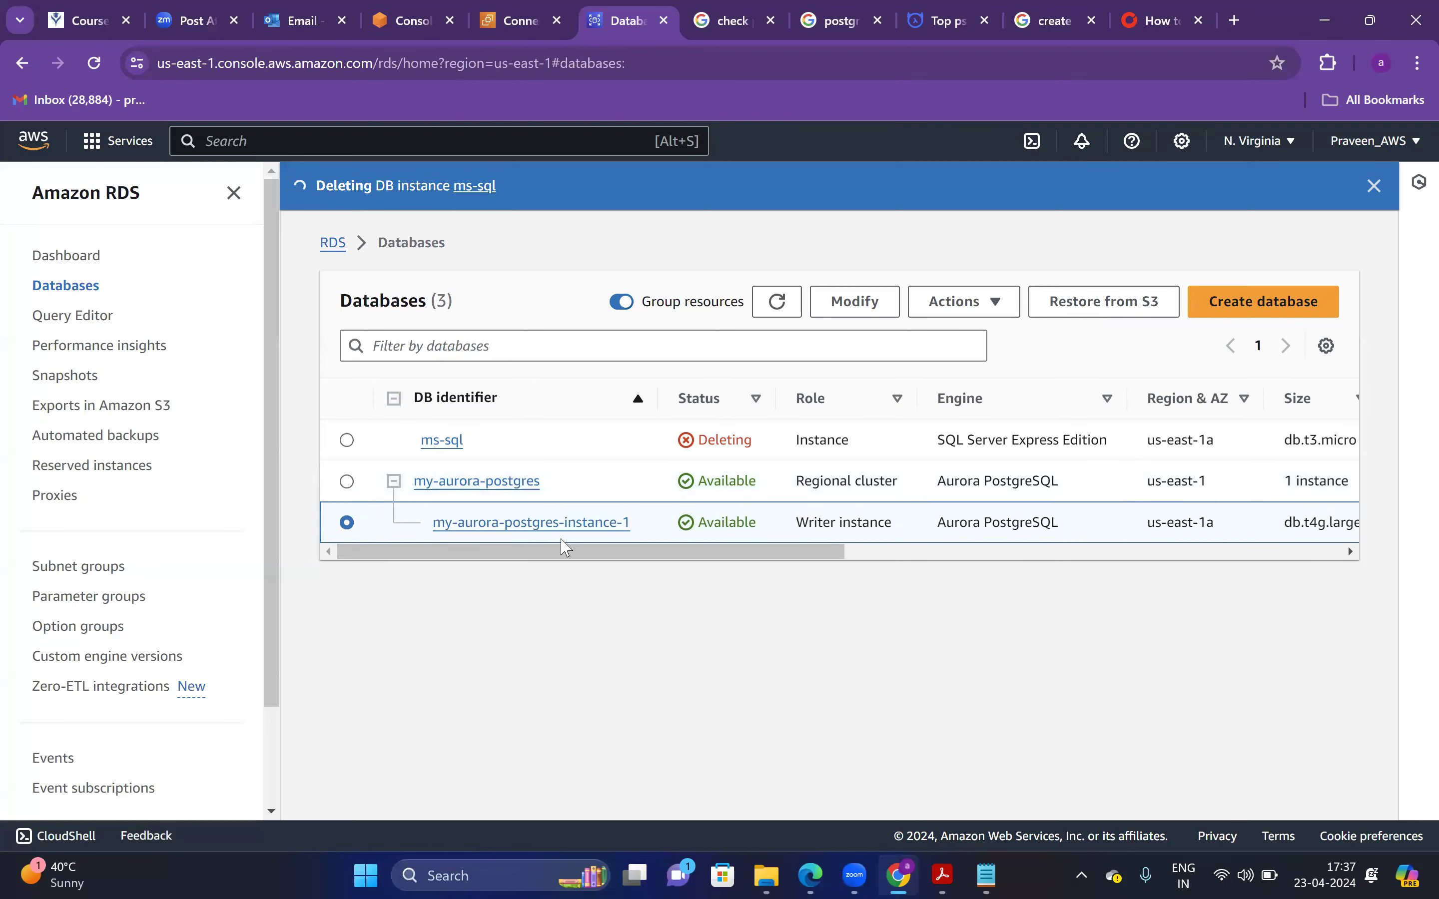
{"action": "left_click", "coordinate": [369, 492]}
{"action": "left_click", "coordinate": [989, 302]}
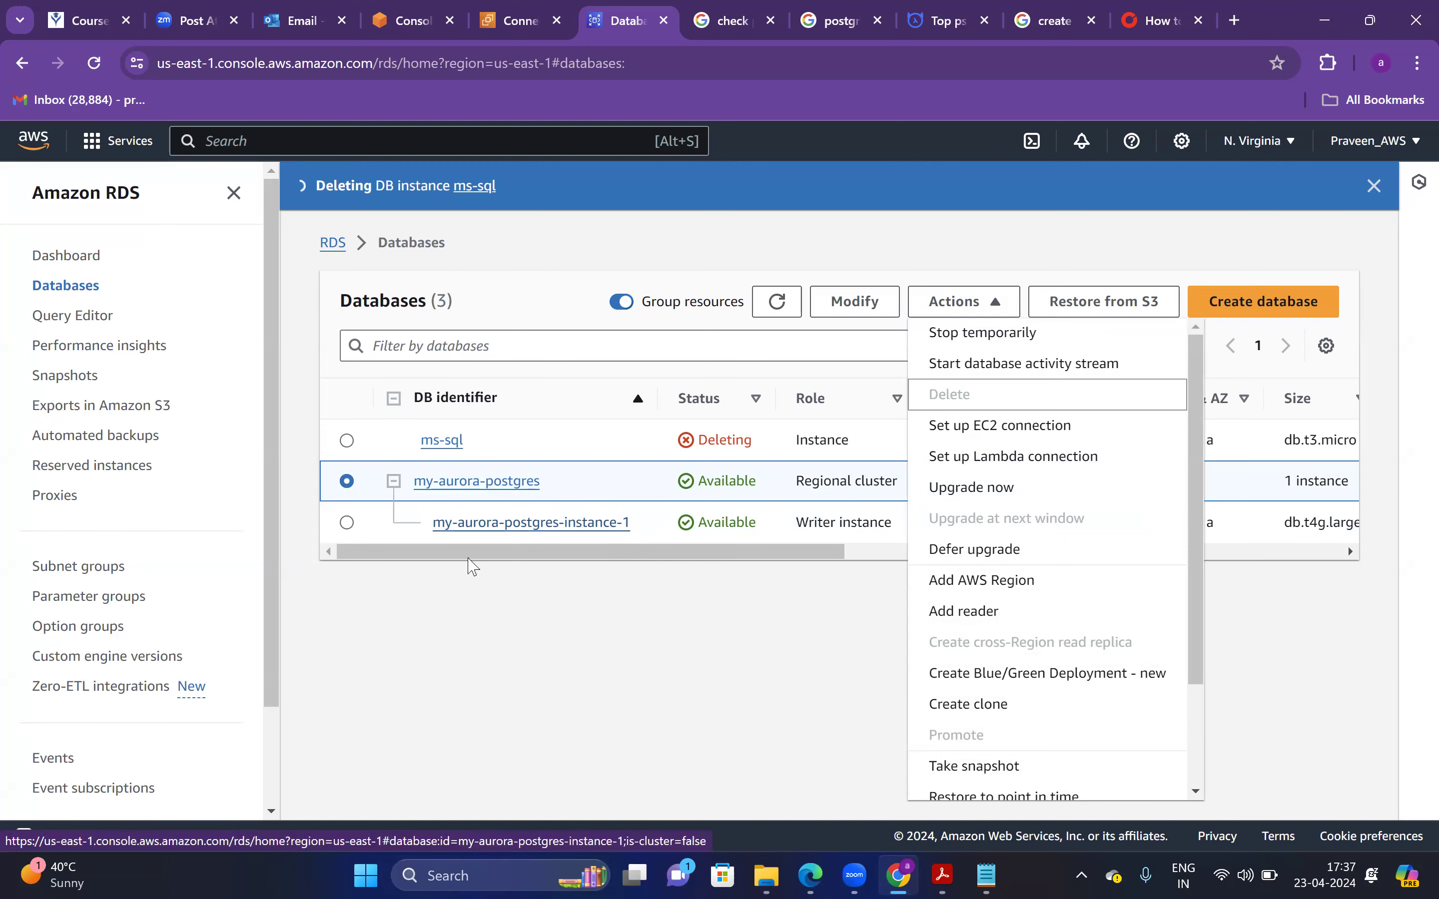
Delete writer instance my-aurora-postgres-instance-1, confirming with 'delete me'
{"action": "left_click", "coordinate": [357, 531]}
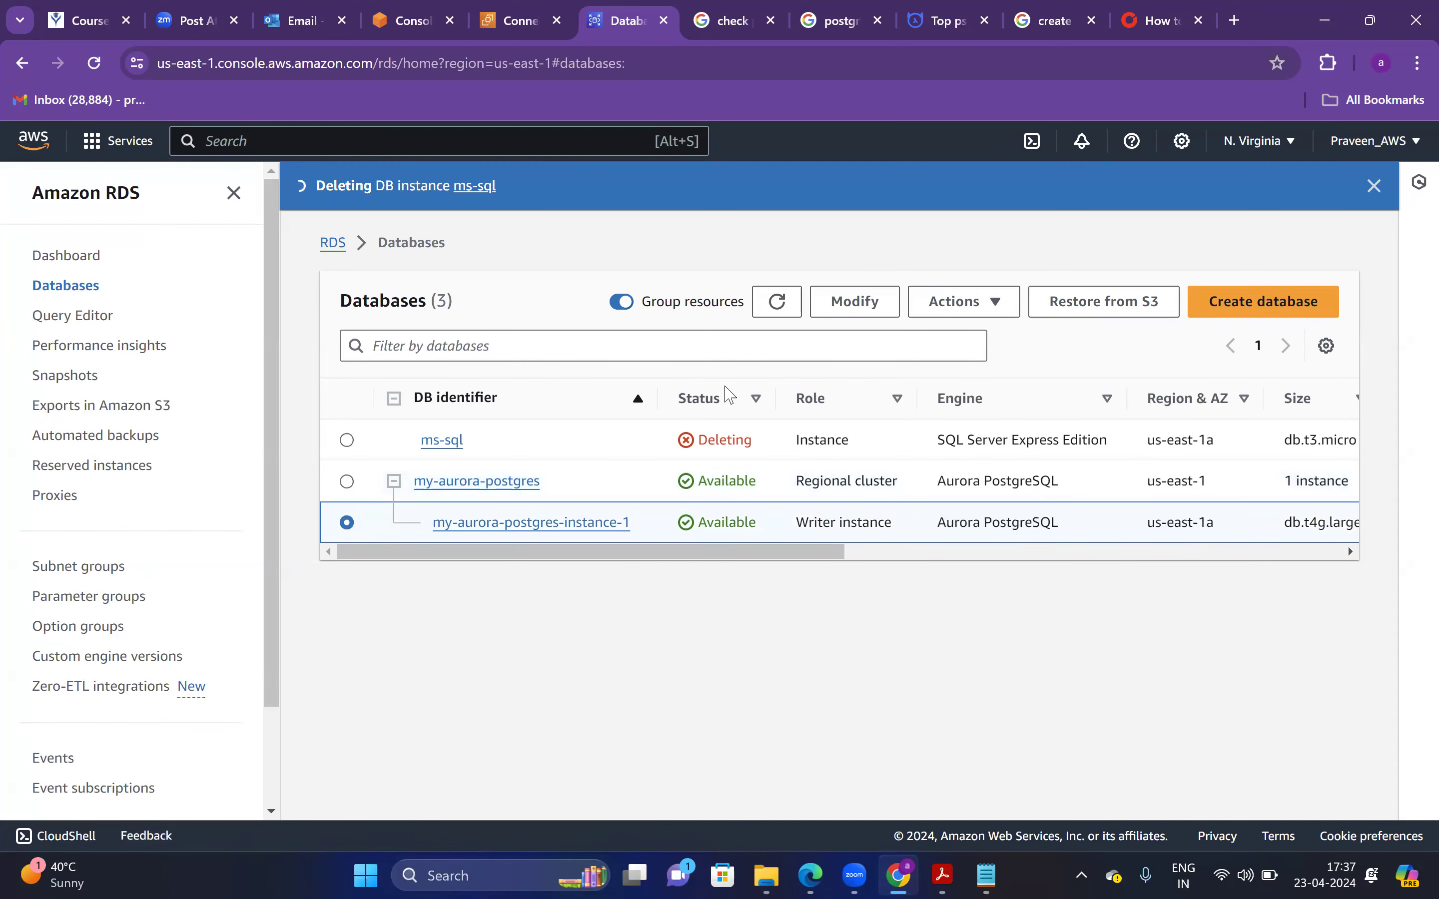
{"action": "left_click", "coordinate": [988, 306]}
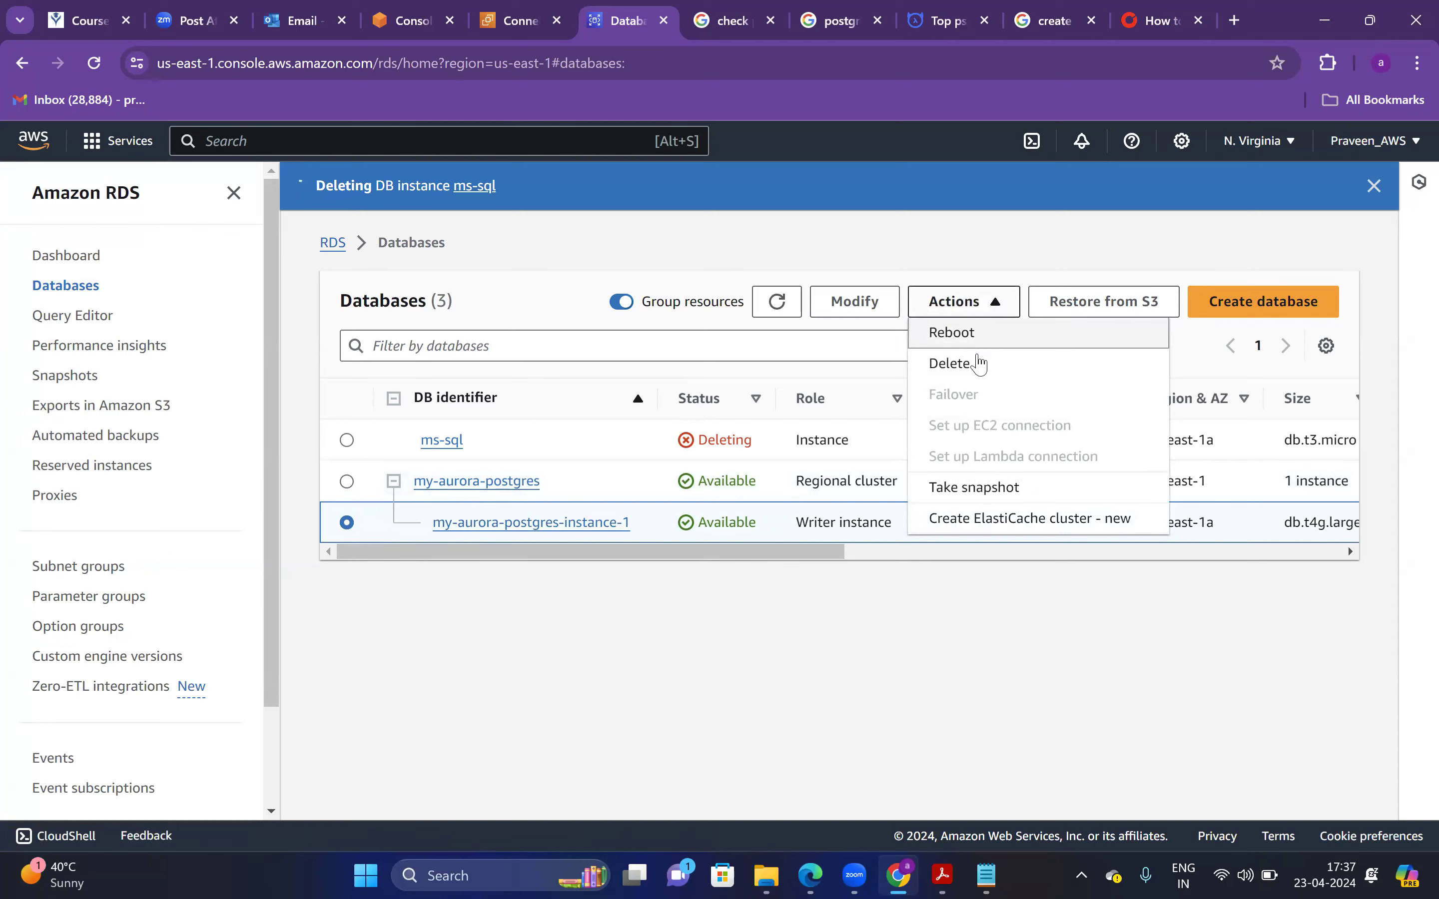
{"action": "left_click", "coordinate": [979, 369]}
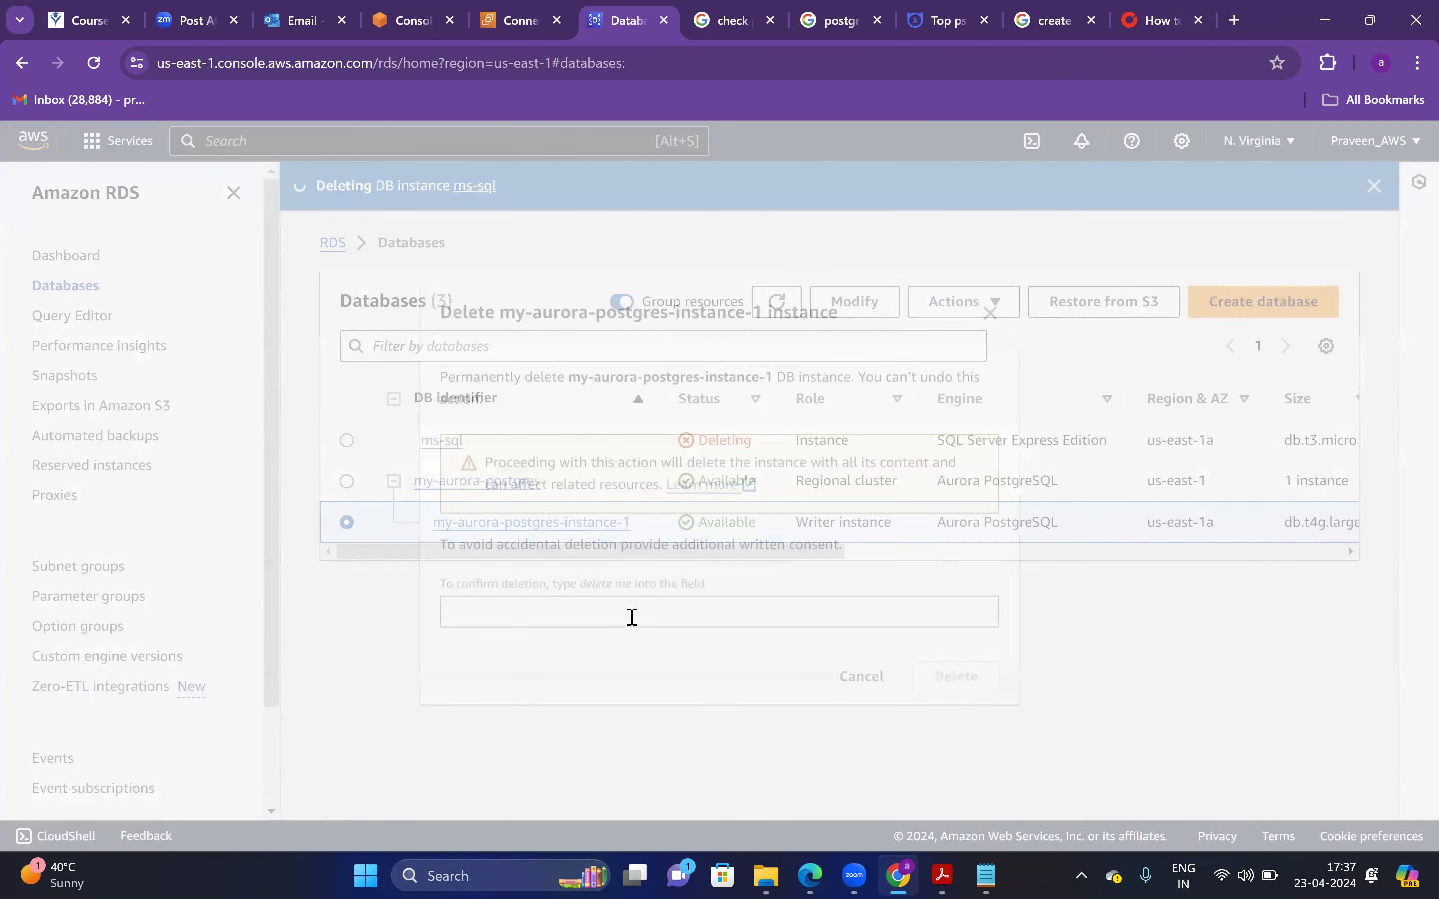
{"action": "type", "text": "delete me"}
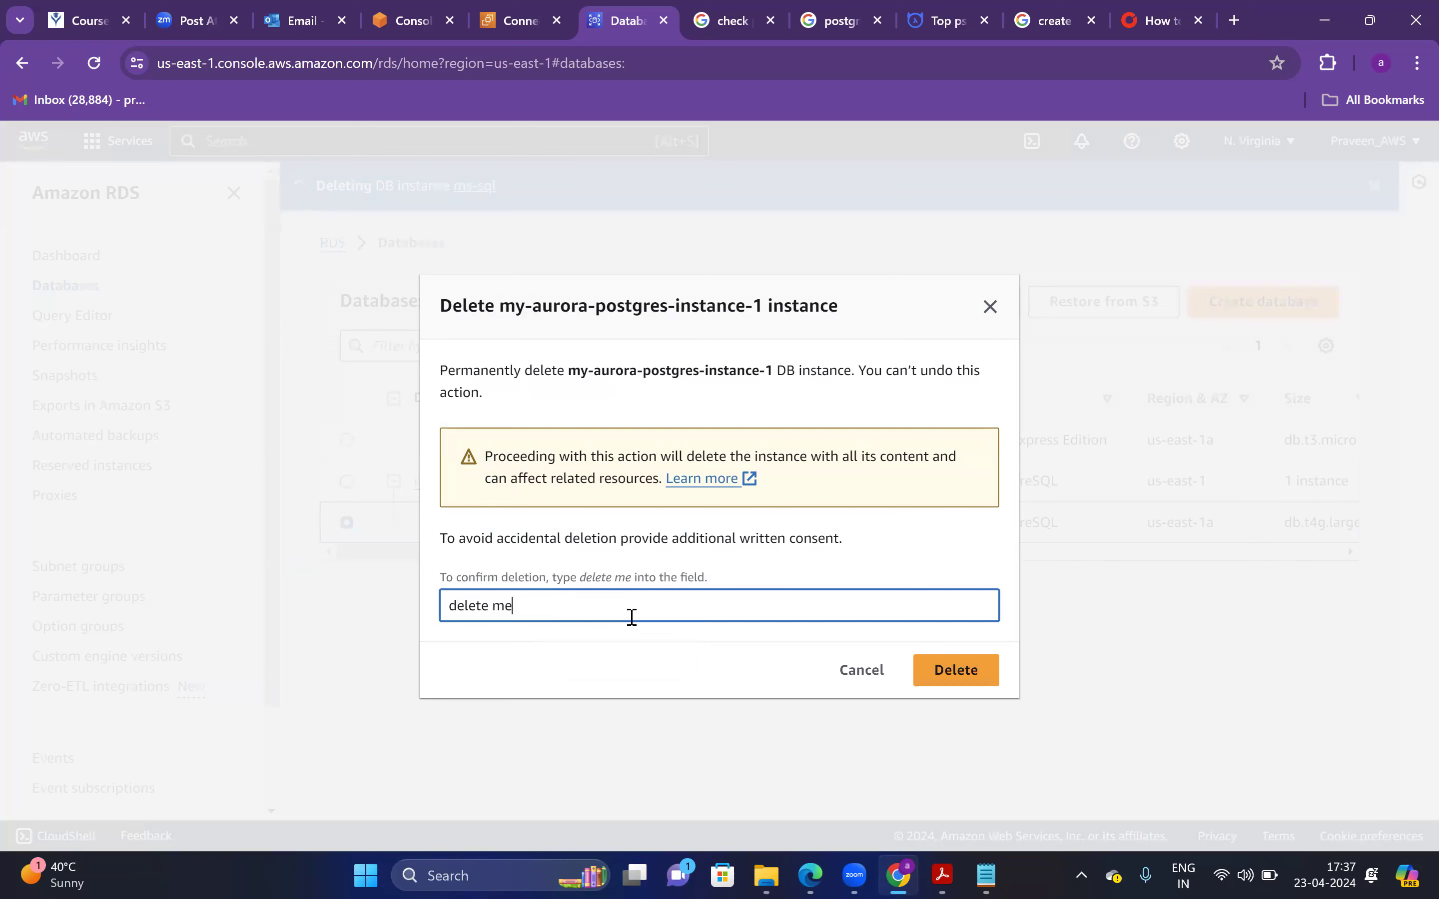
{"action": "left_click", "coordinate": [926, 666]}
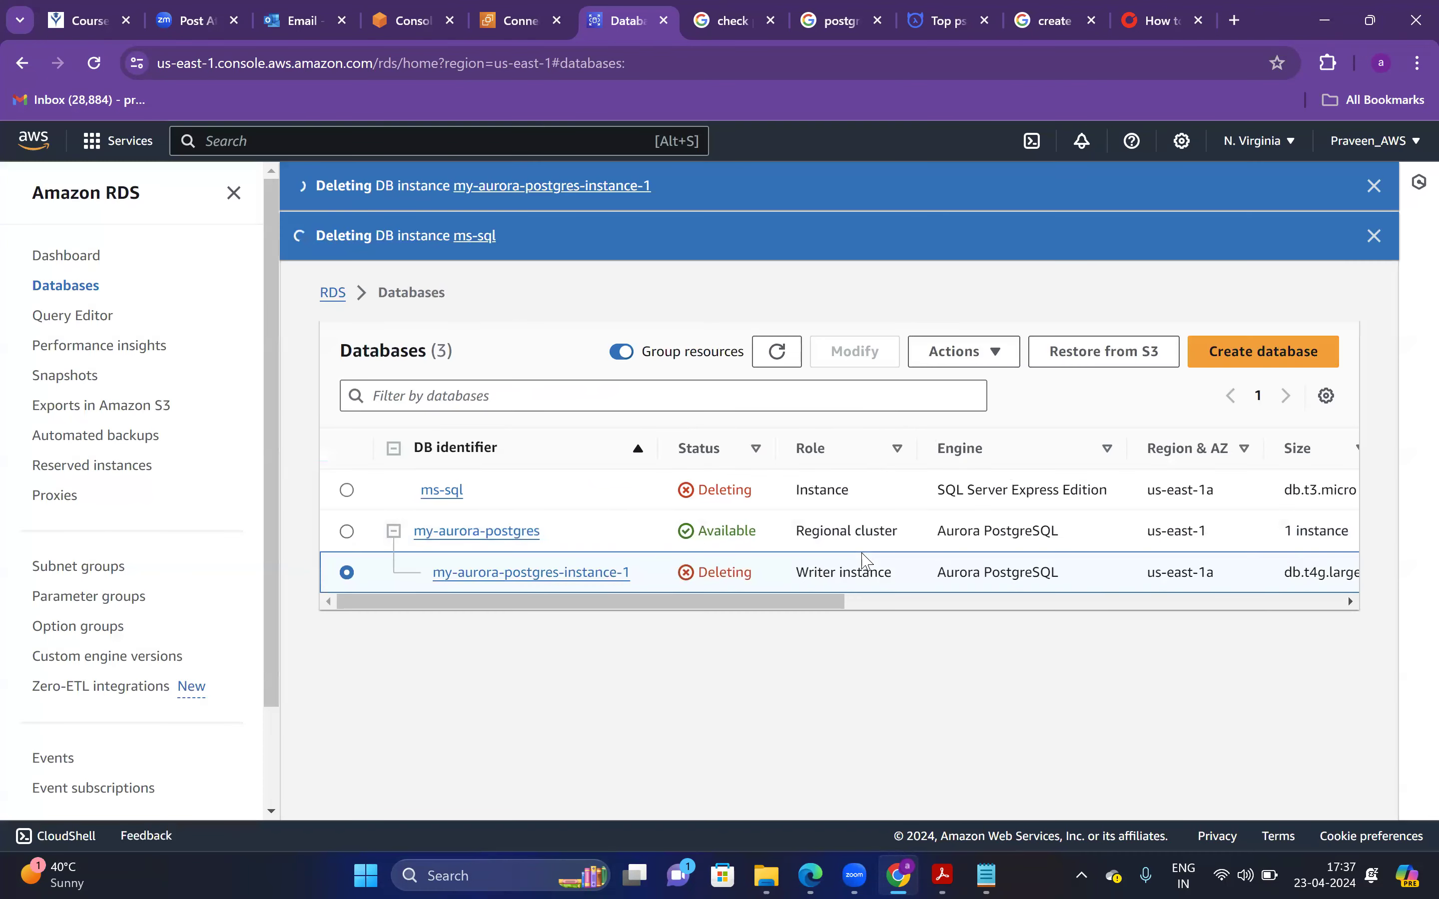
Delete my-aurora-postgres without a final snapshot, acknowledging backup loss and confirming 'delete me'
{"action": "left_click", "coordinate": [347, 532]}
{"action": "left_click", "coordinate": [1014, 352]}
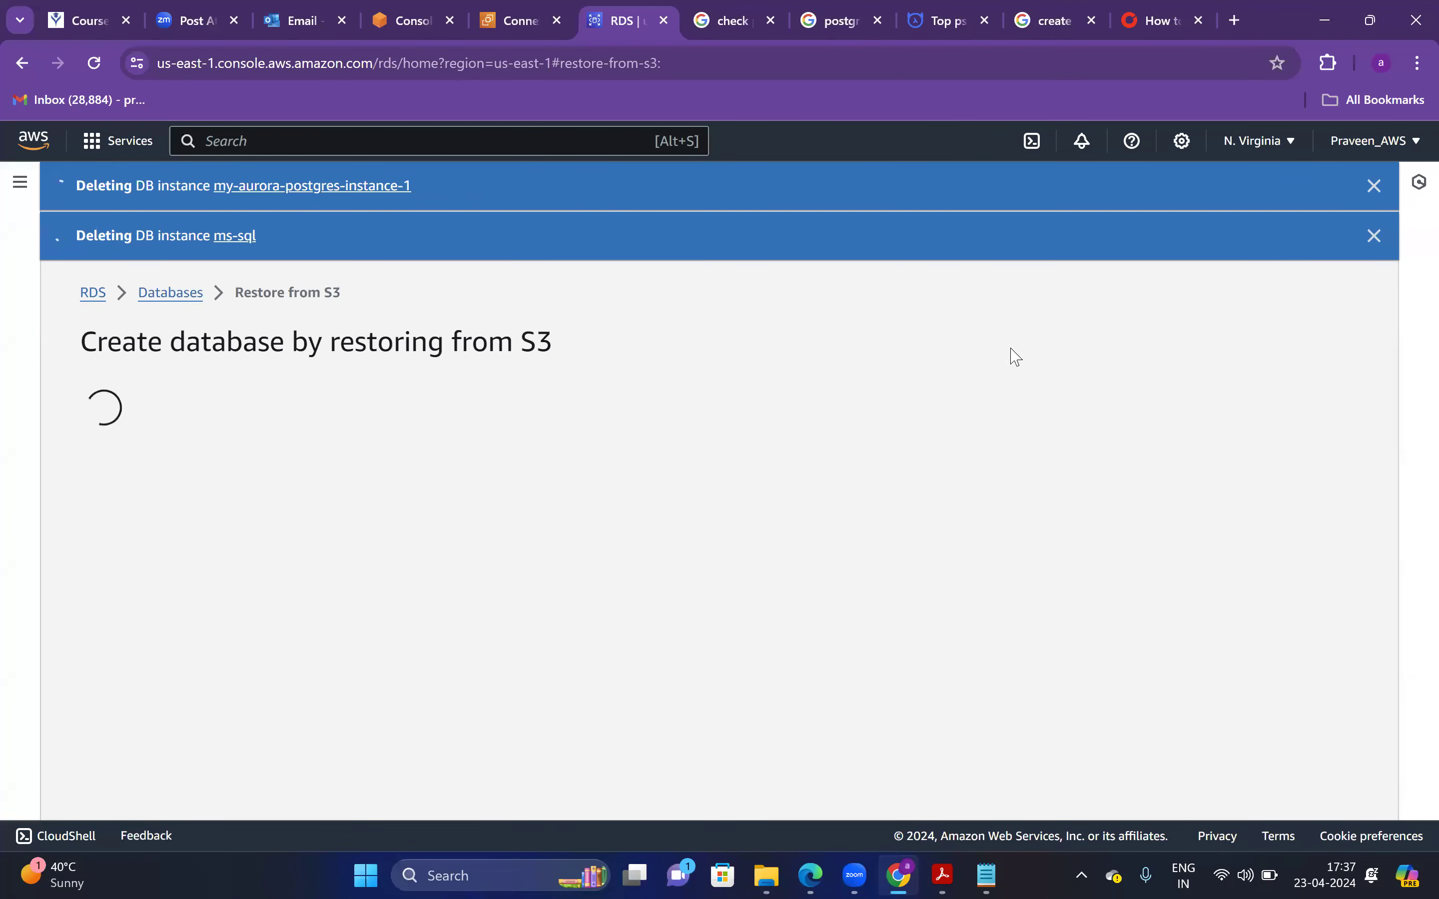
{"action": "left_click", "coordinate": [171, 293]}
{"action": "left_click", "coordinate": [963, 351]}
{"action": "left_click", "coordinate": [953, 443]}
{"action": "left_click", "coordinate": [446, 422]}
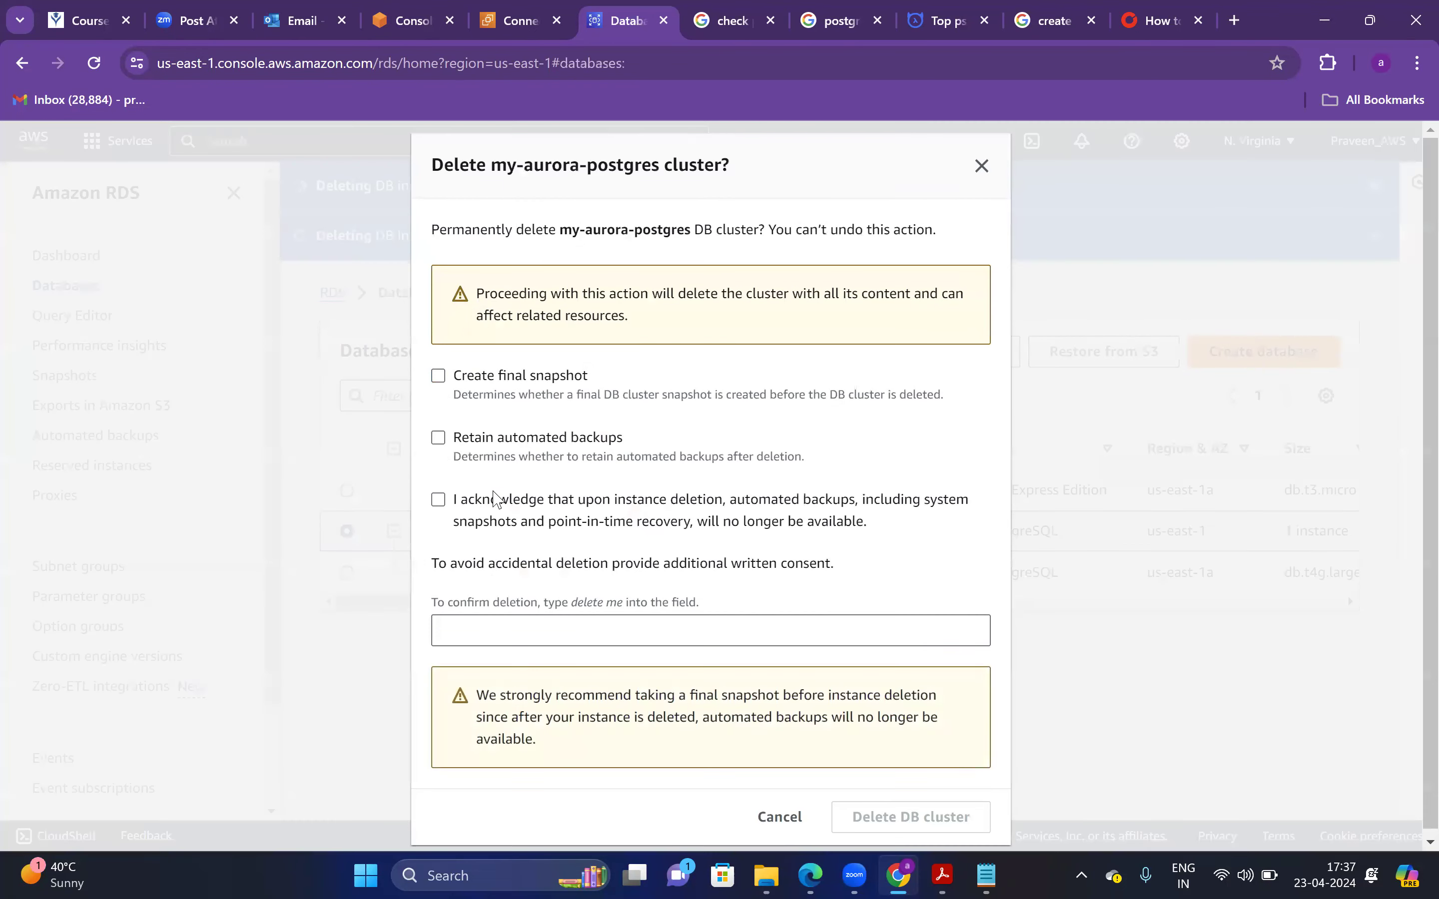
{"action": "left_click", "coordinate": [438, 500]}
{"action": "left_click", "coordinate": [556, 629]}
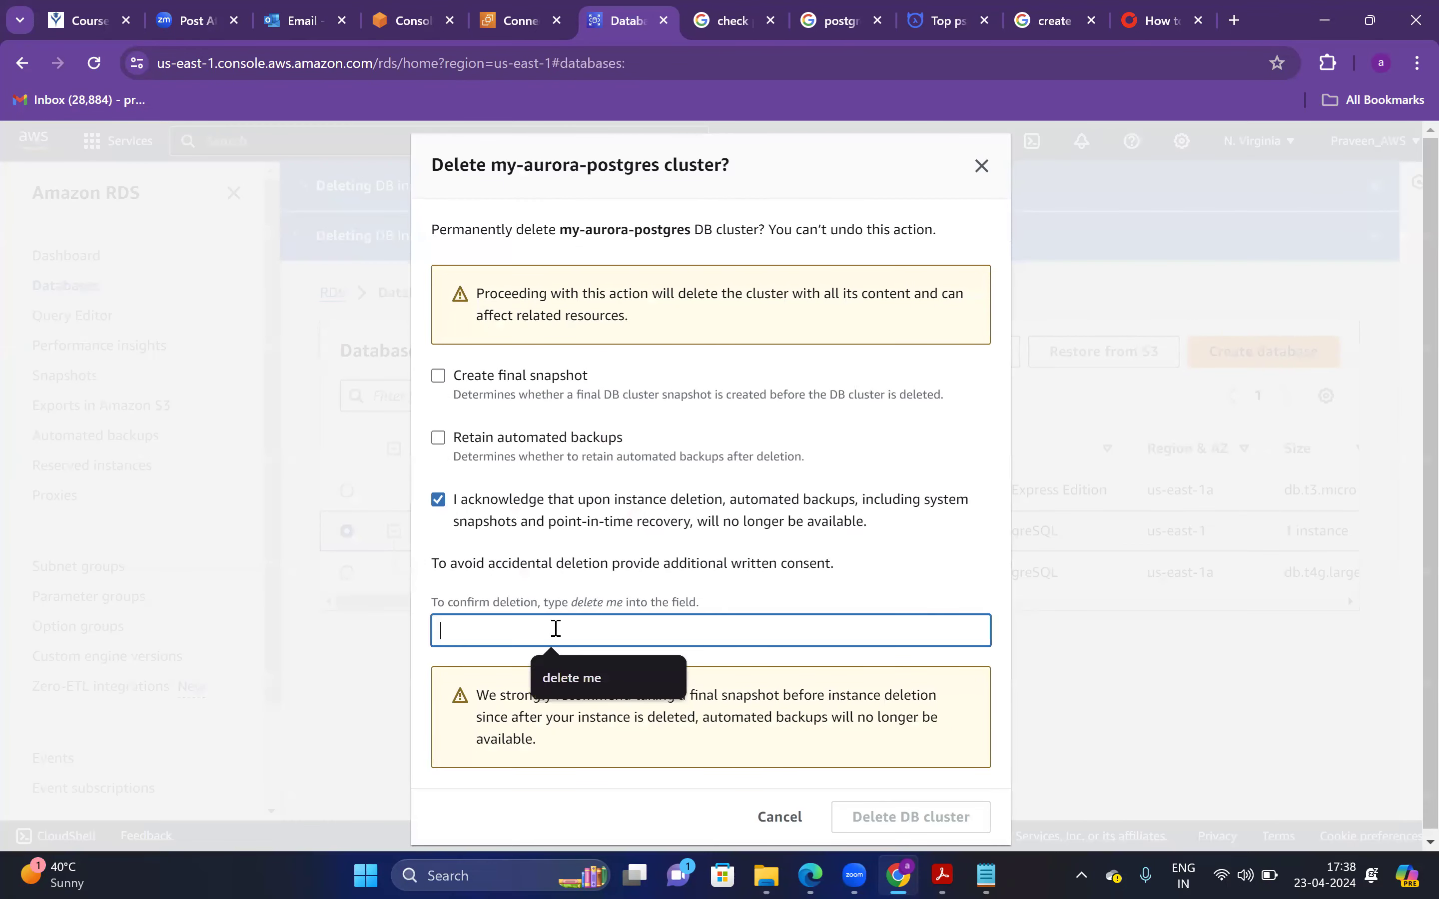
{"action": "type", "text": "delete me"}
{"action": "left_click", "coordinate": [917, 816]}
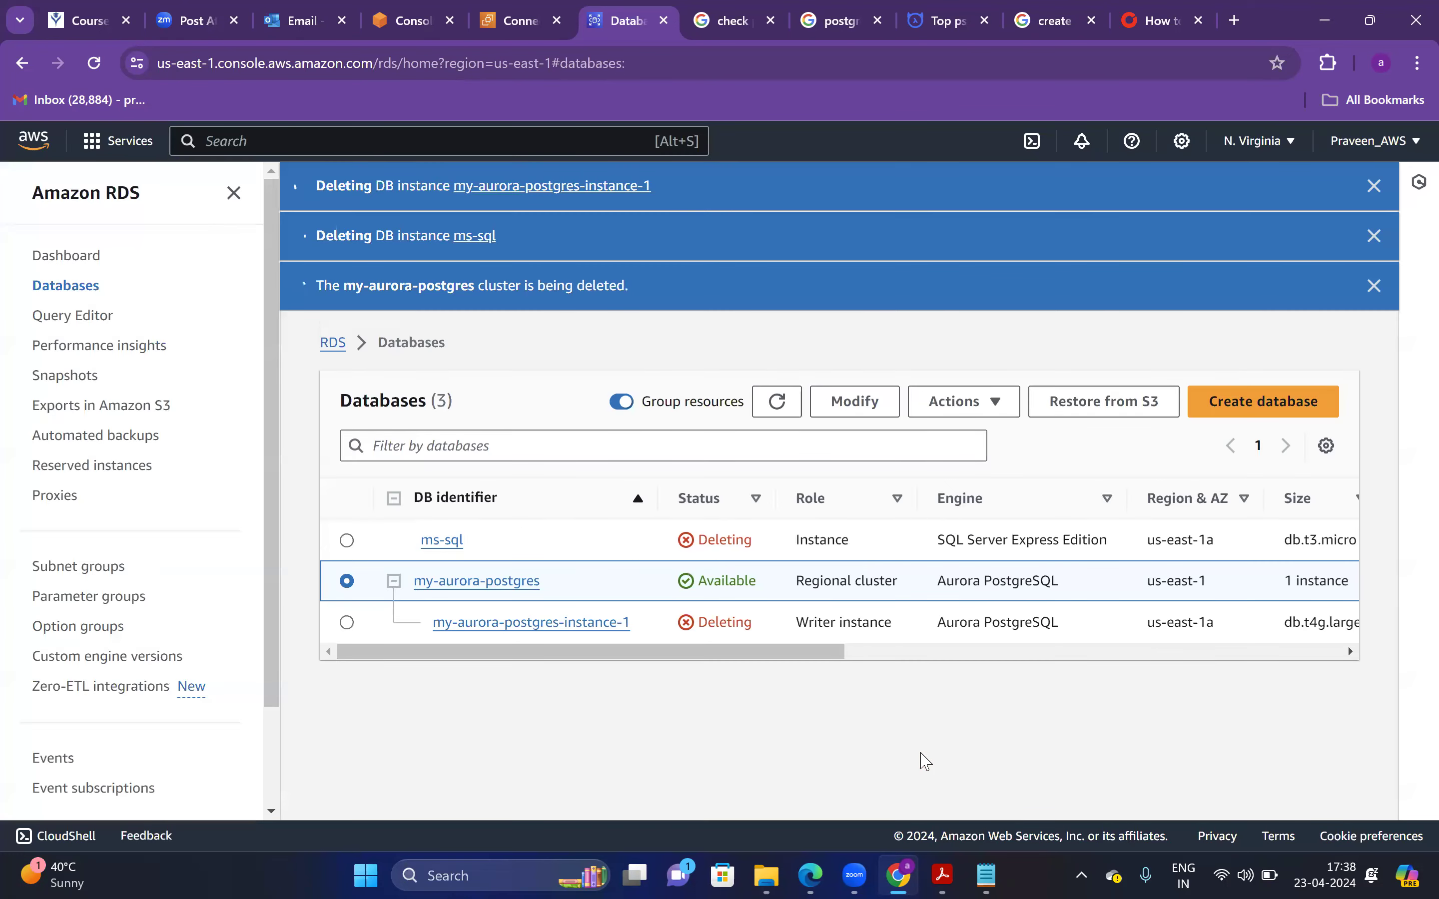